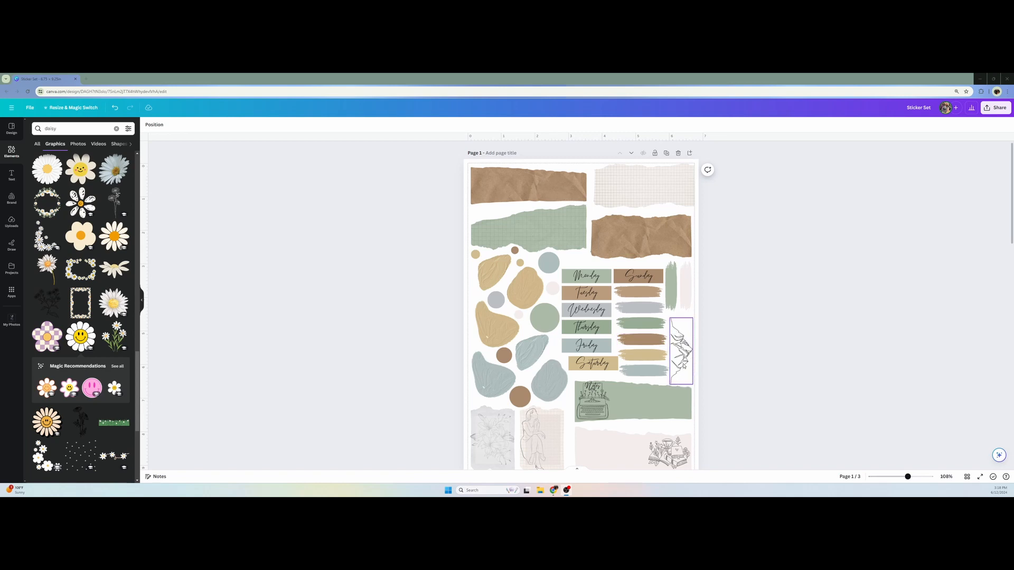
Look through the sticker sheet designs from page 1 down to the flower graphics on page 3
scroll(696, 369, down, 1)
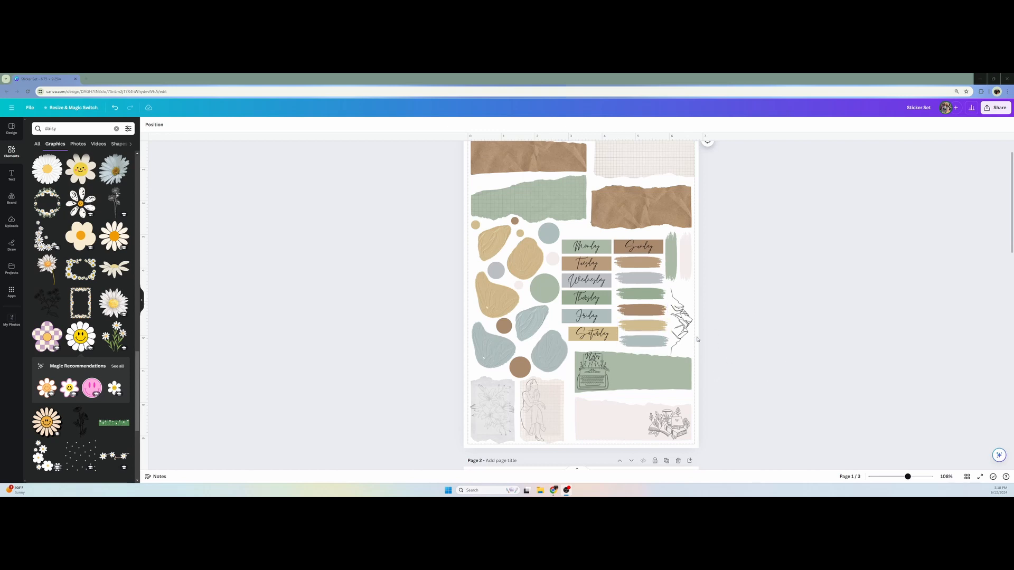
scroll(697, 339, down, 5)
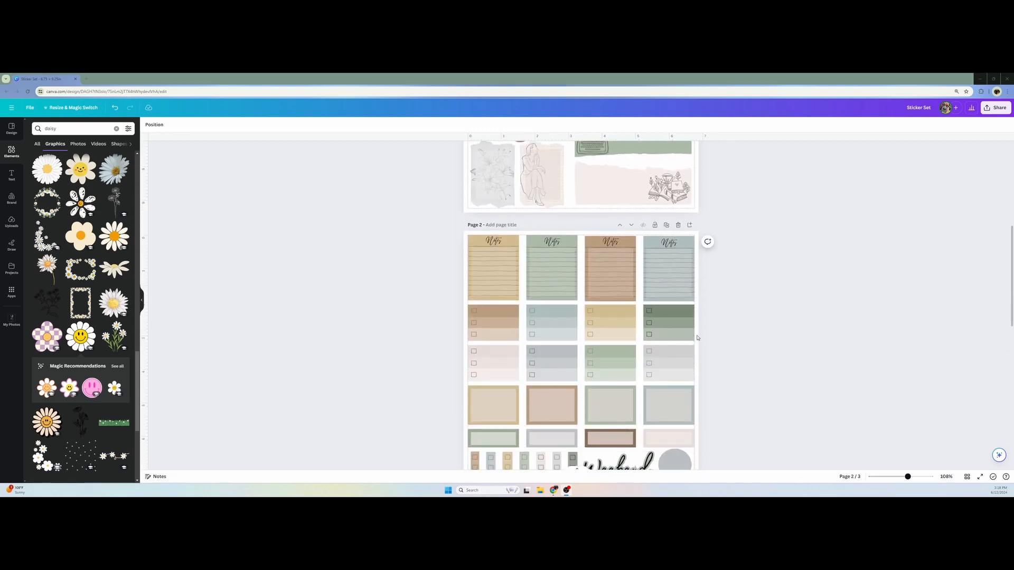
scroll(697, 338, down, 2)
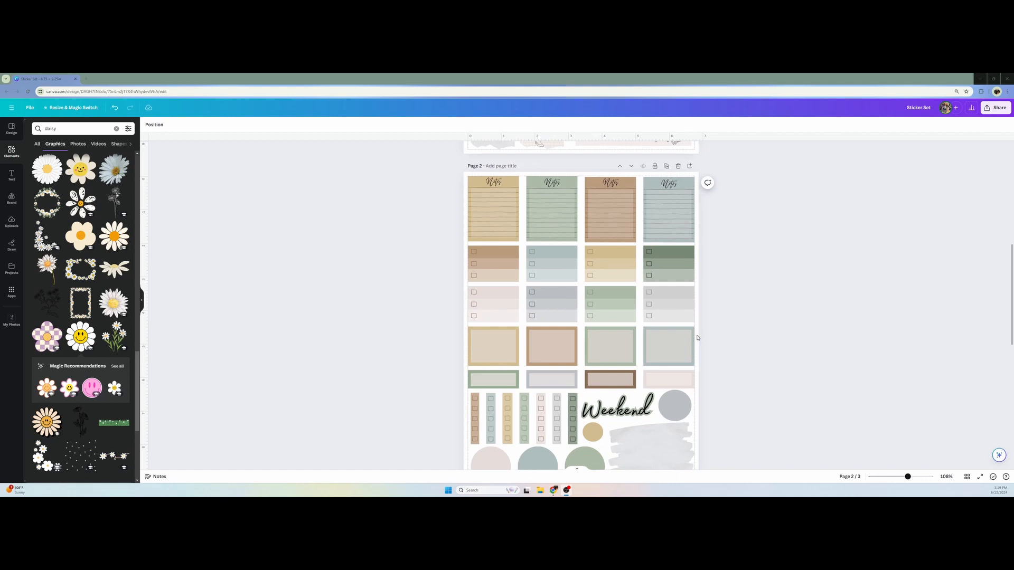
scroll(697, 338, down, 1)
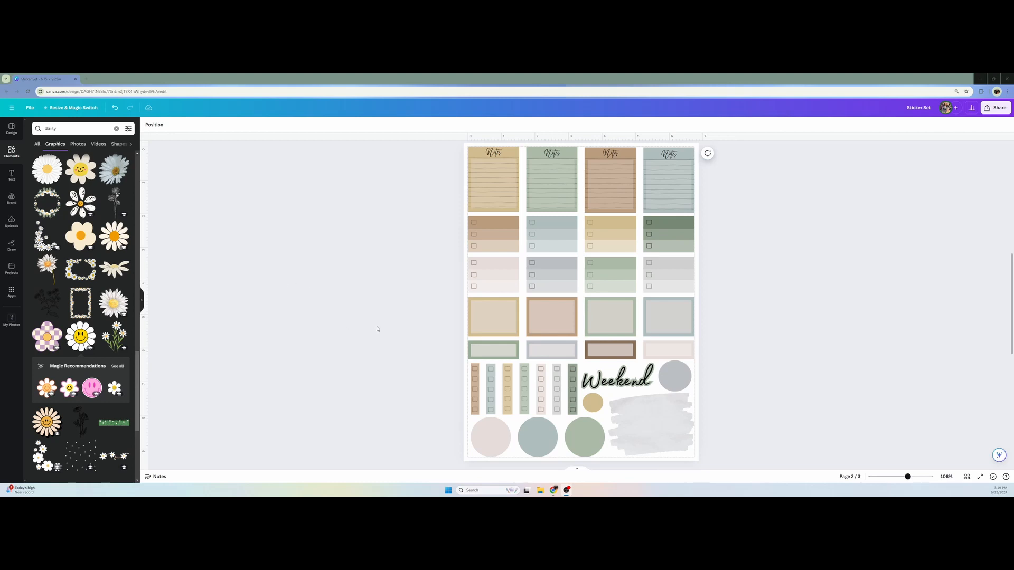
scroll(429, 353, down, 5)
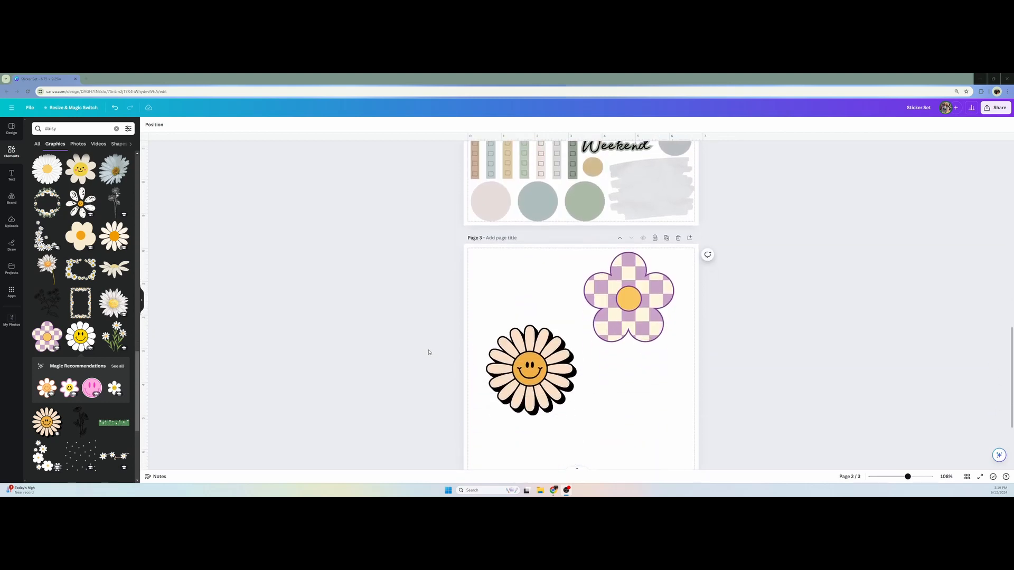
scroll(428, 352, down, 2)
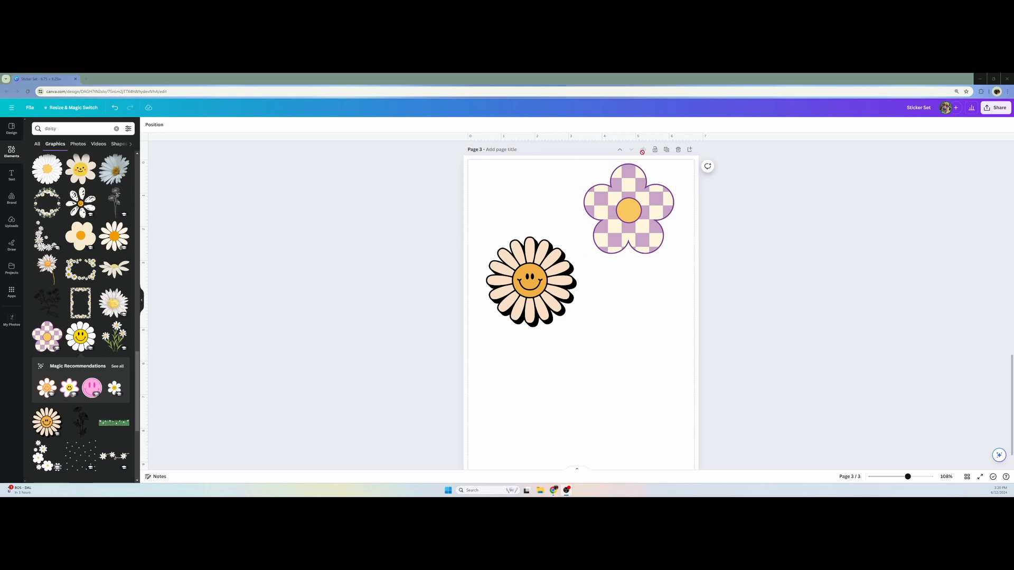
Duplicate page 3 and delete the checkered flower and the smiley daisy from the copy
click(667, 150)
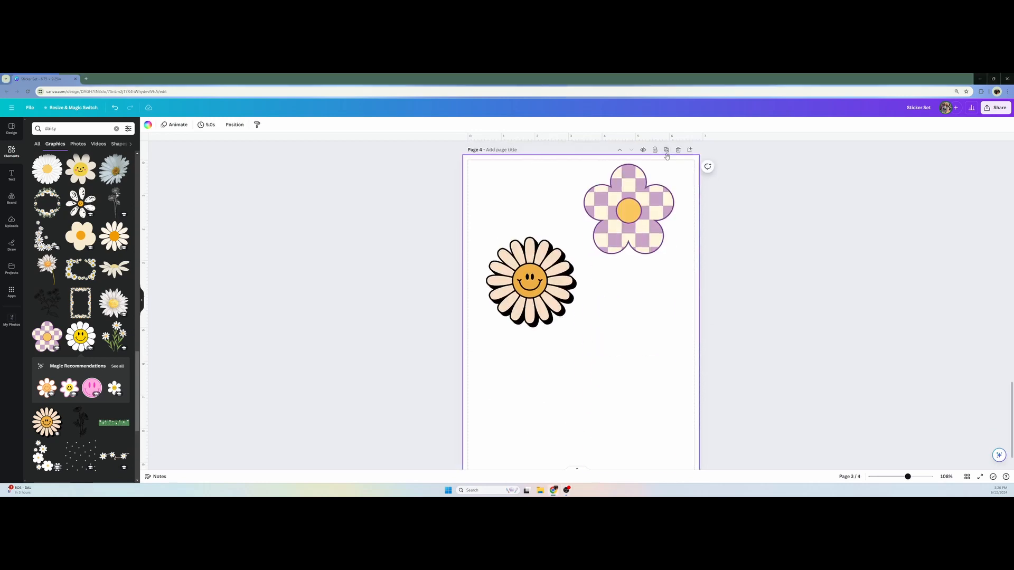
click(610, 219)
key(Delete)
click(544, 299)
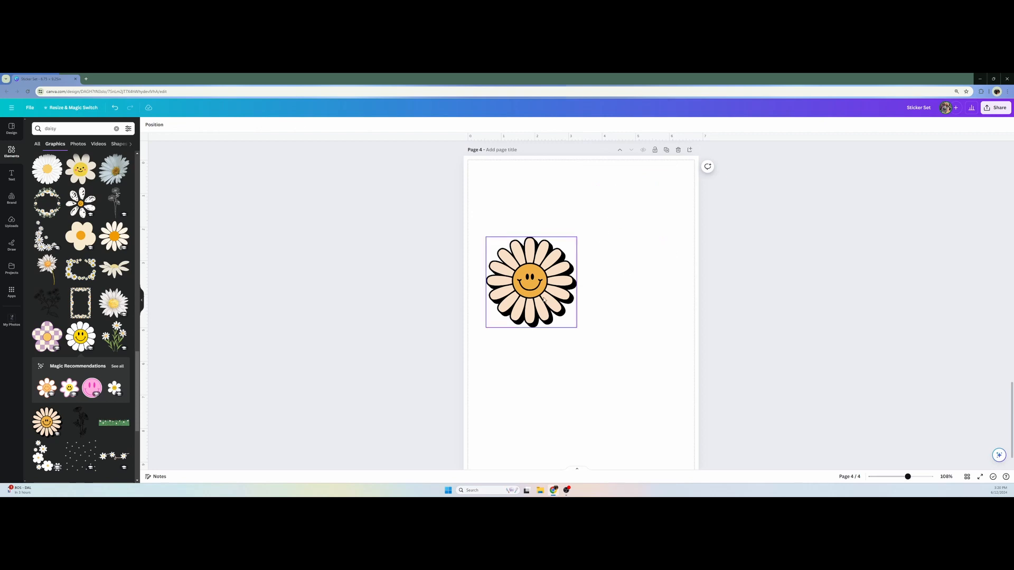
key(Delete)
Review the sticker layouts on the earlier pages and return to the blank page 4
scroll(544, 299, up, 7)
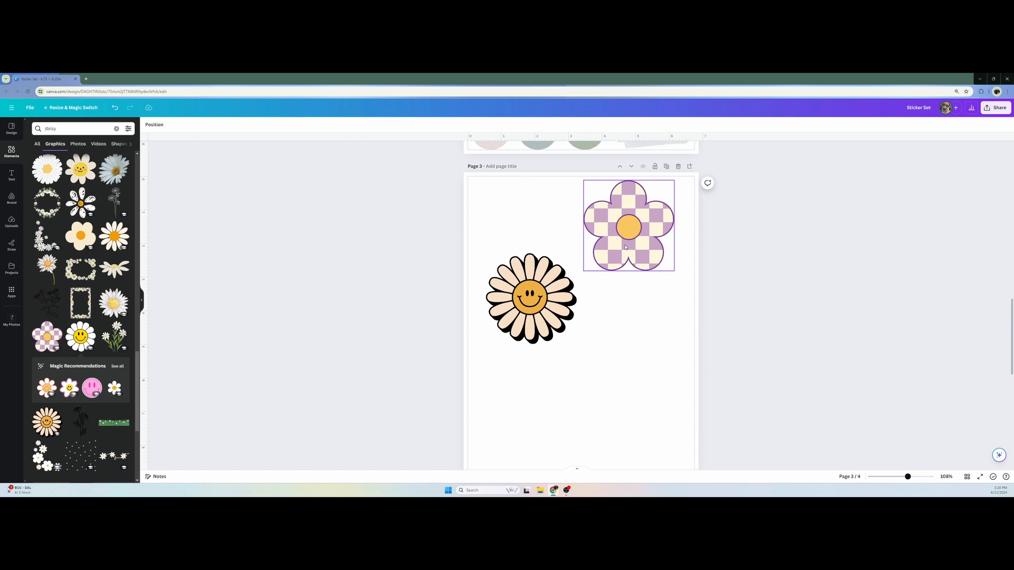
scroll(625, 246, up, 8)
scroll(625, 245, up, 7)
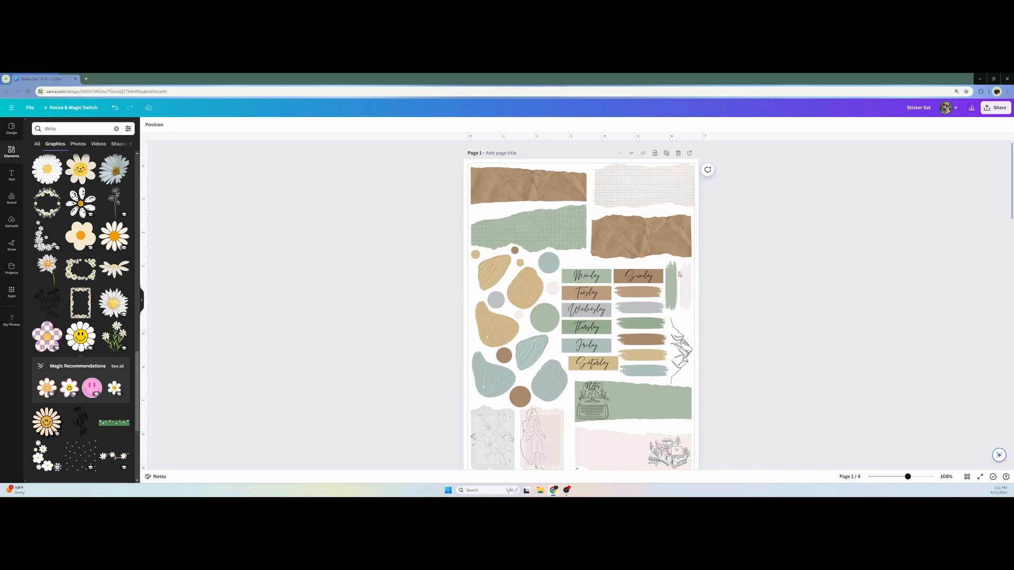
scroll(649, 262, down, 1)
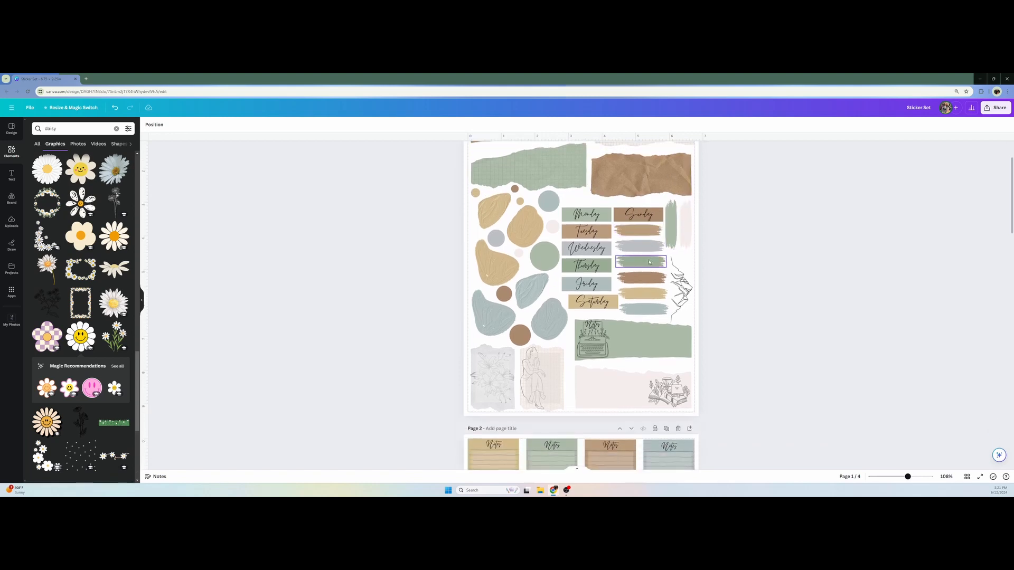
scroll(649, 262, down, 9)
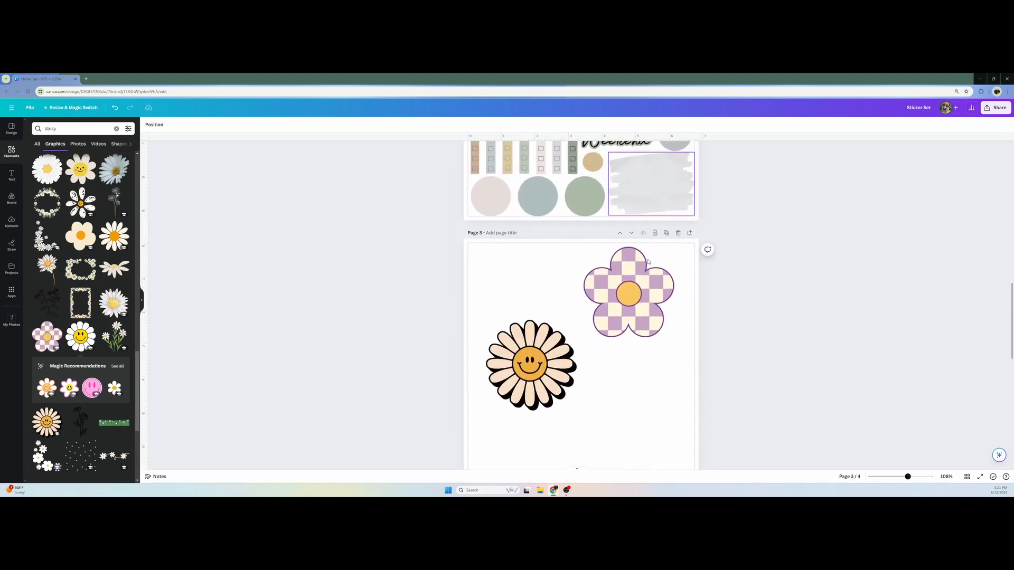
scroll(648, 261, down, 8)
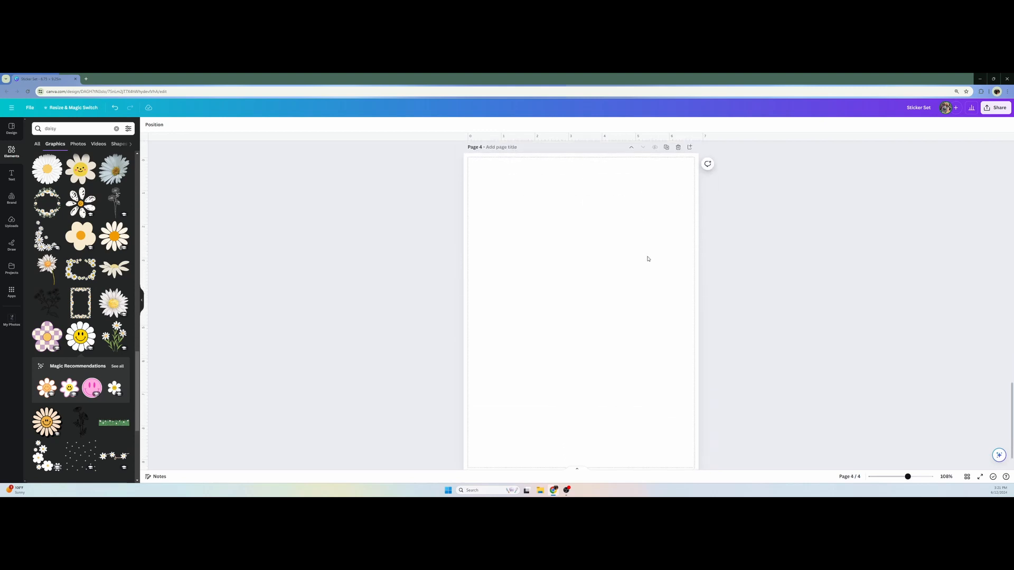
scroll(648, 259, down, 1)
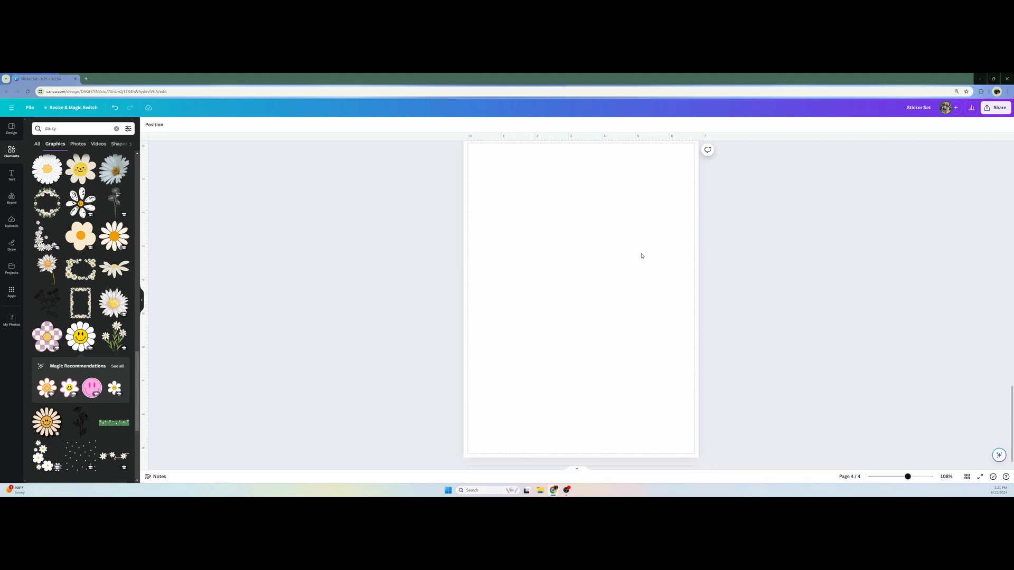
Browse the suggested element categories and show the results for Frame
click(13, 150)
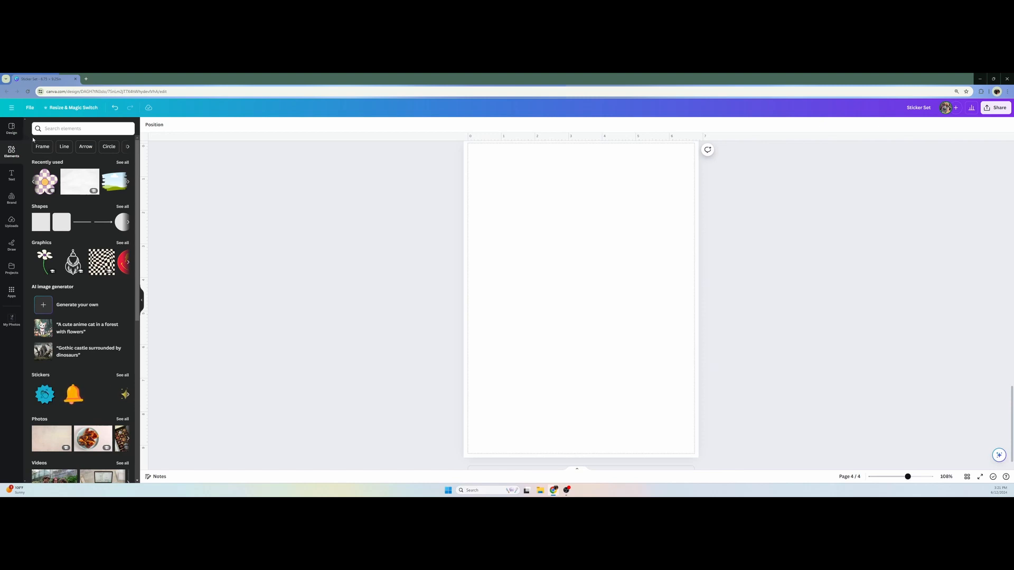
click(129, 150)
click(128, 148)
click(128, 148)
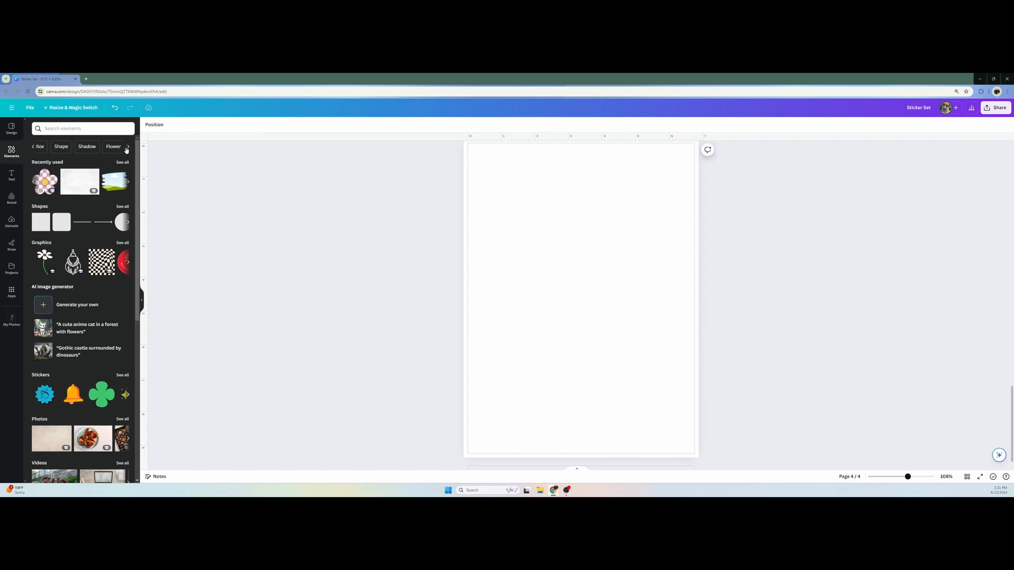
click(34, 150)
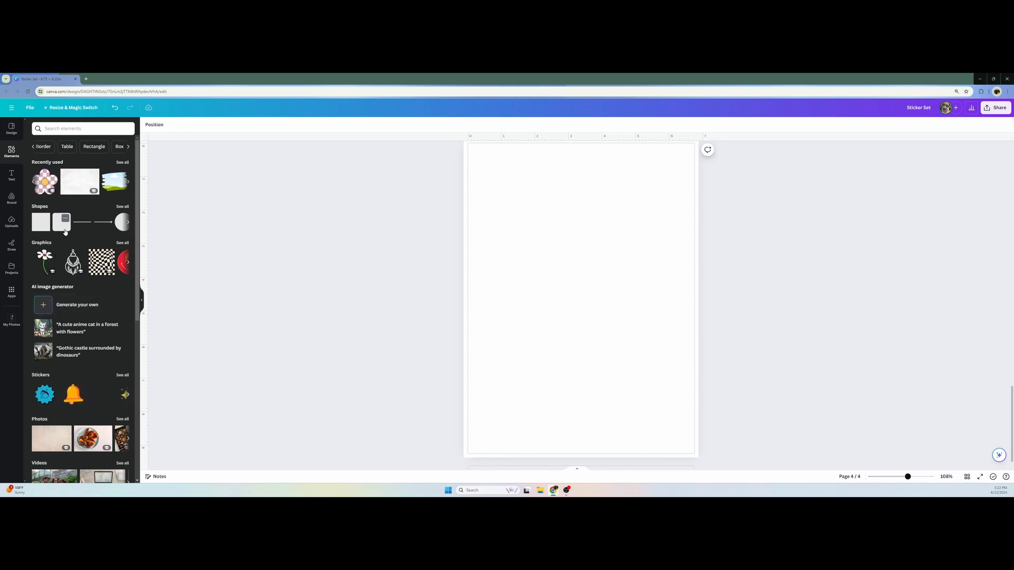
click(34, 147)
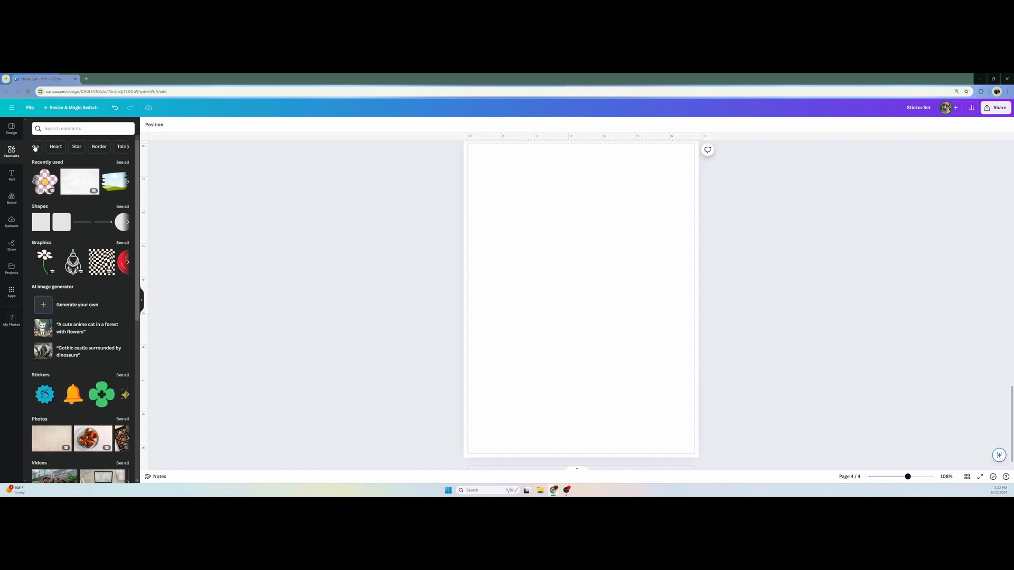
click(36, 148)
click(37, 149)
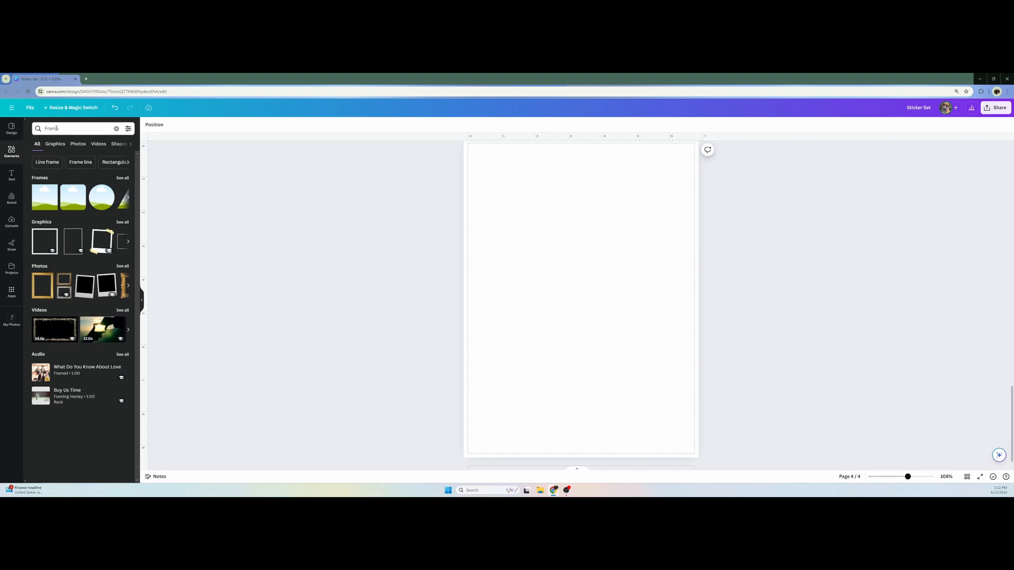
Search the elements for "ripped paper frame" and show all matching frames
click(55, 128)
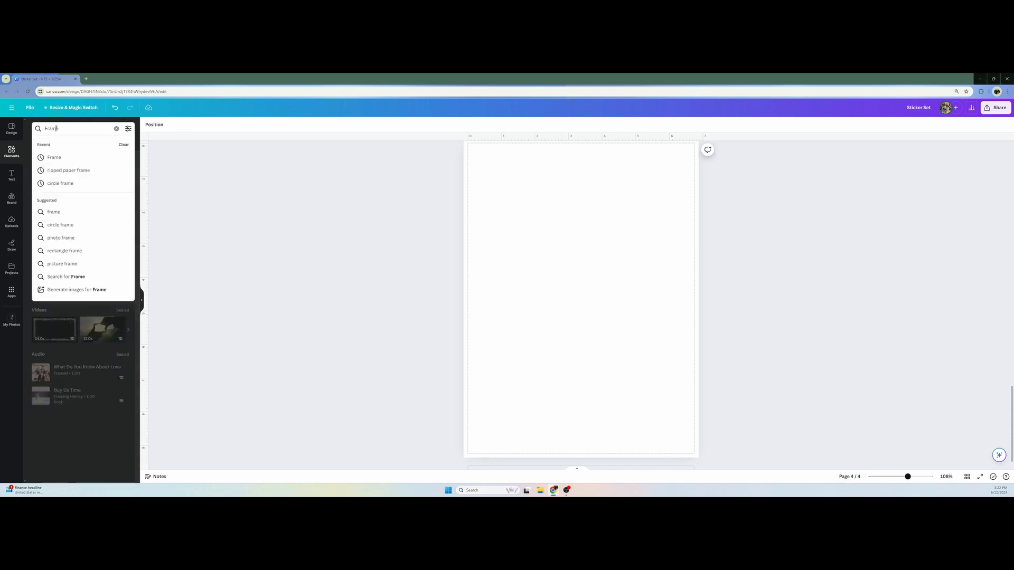
click(77, 170)
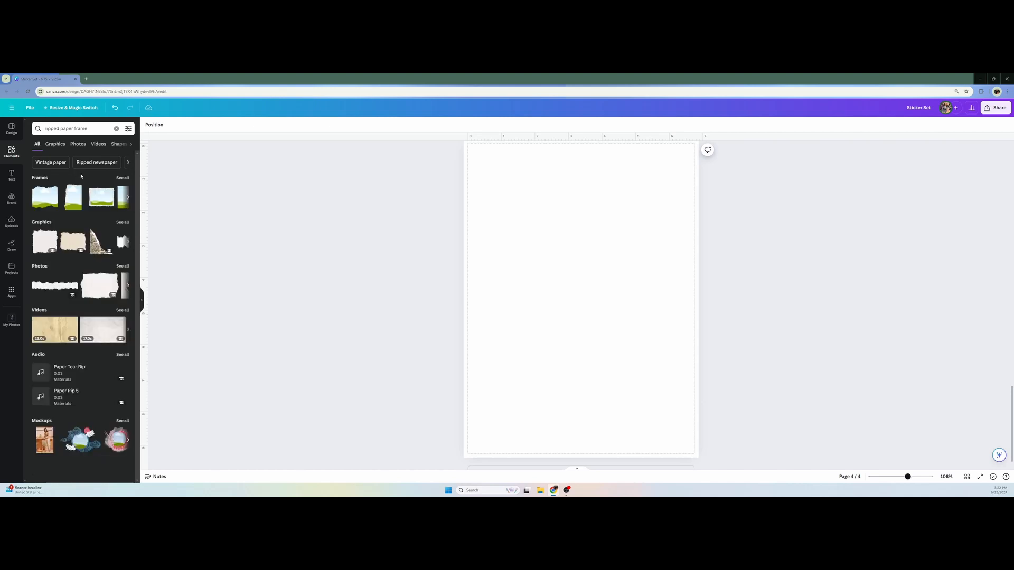
click(121, 180)
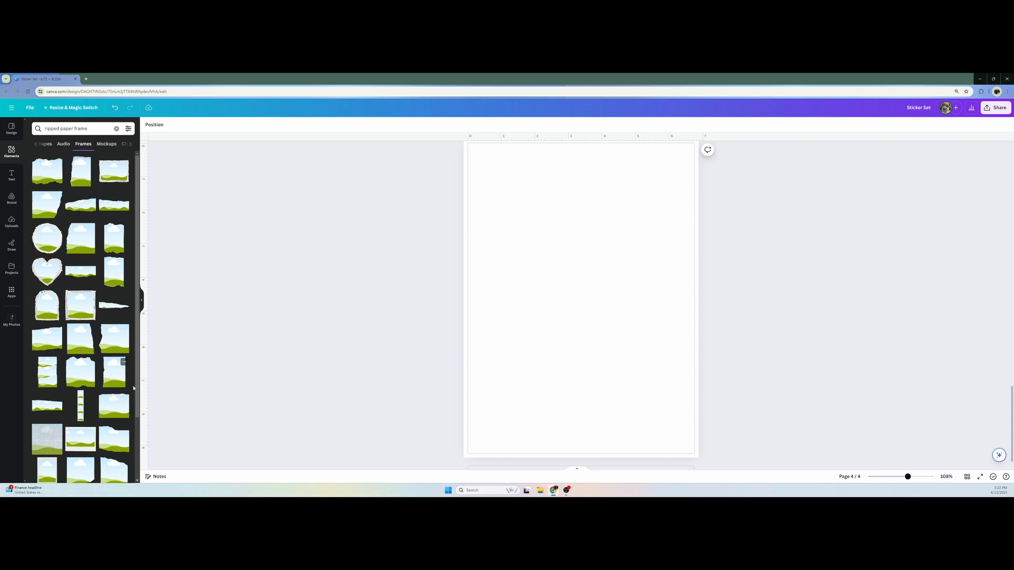
Add the thin tapered ripped paper frame to page 4 and place it in the page's top-left corner
click(121, 311)
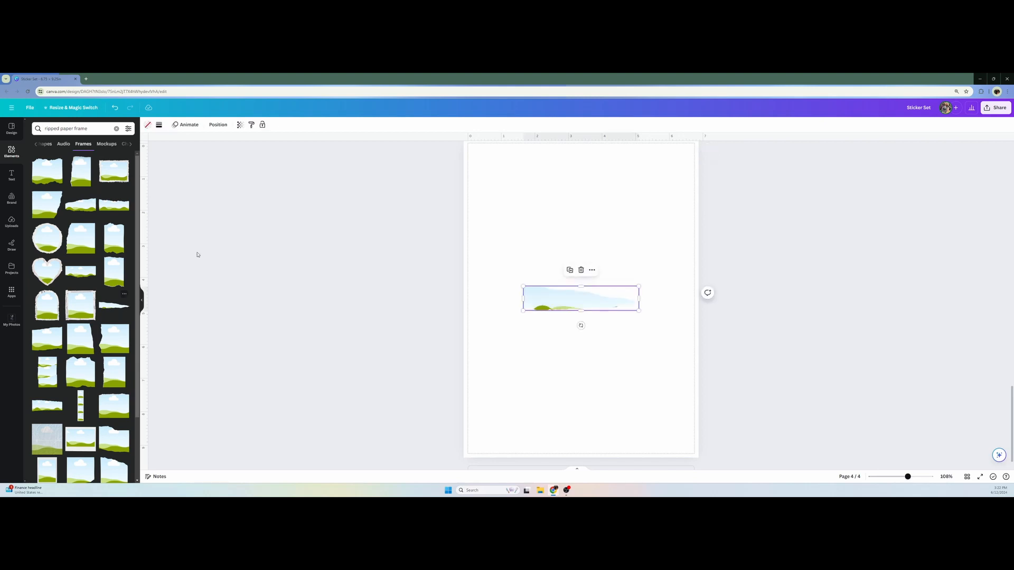
drag(564, 303, 505, 168)
click(379, 191)
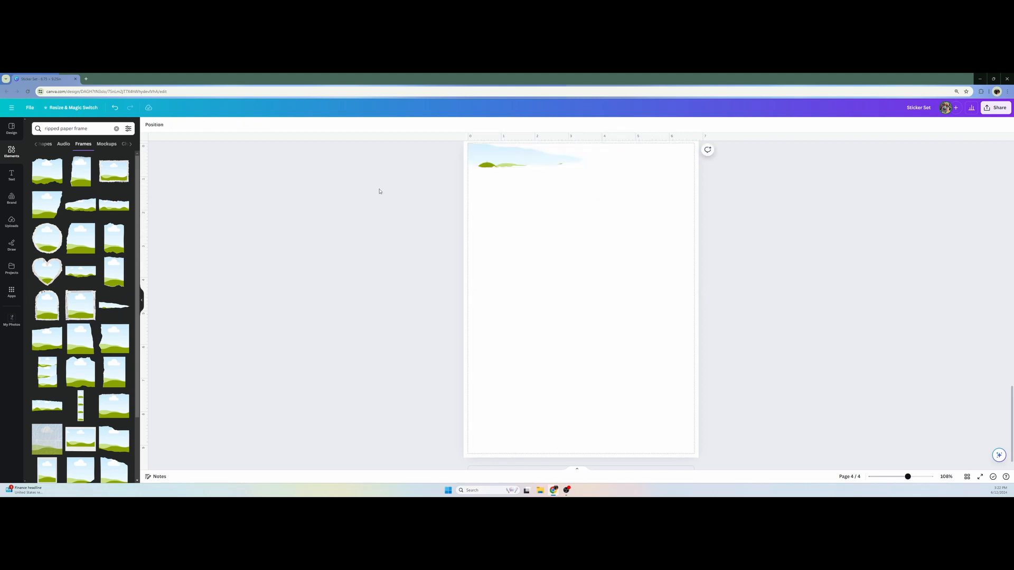
Examine the torn paper stickers at the top of page 1 as a reference, then return to page 4
scroll(372, 193, up, 1)
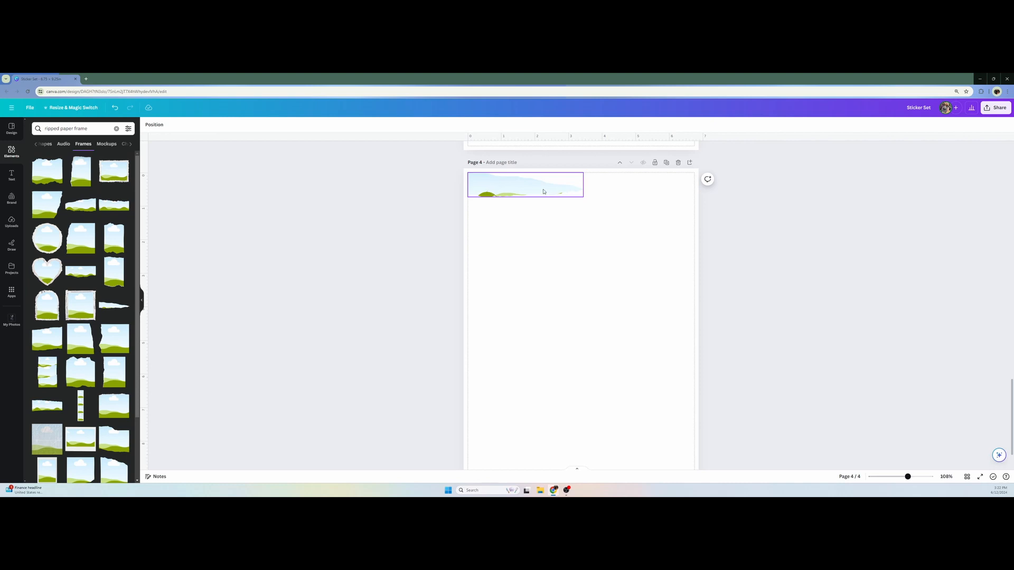
scroll(532, 231, up, 10)
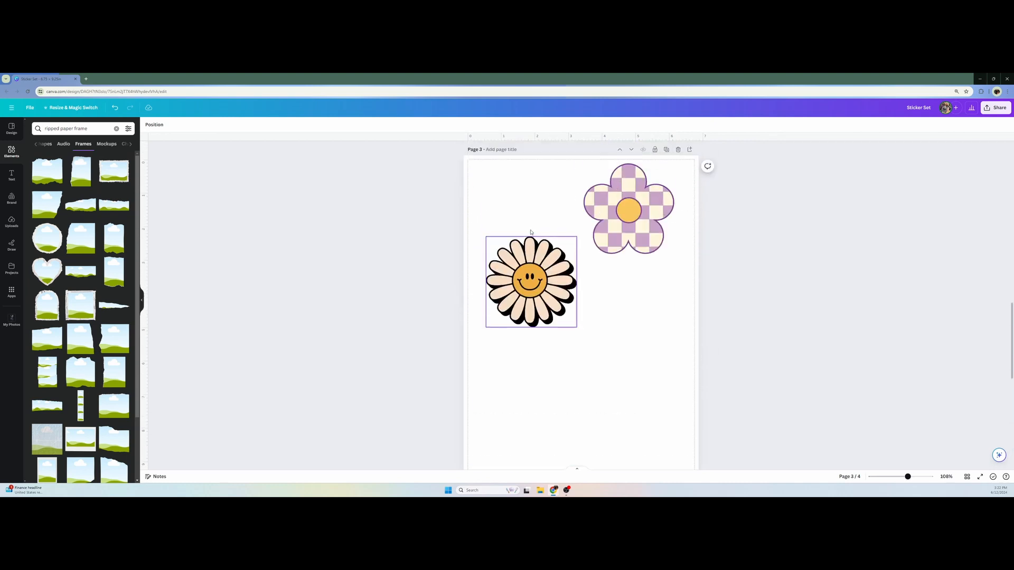
scroll(531, 232, up, 15)
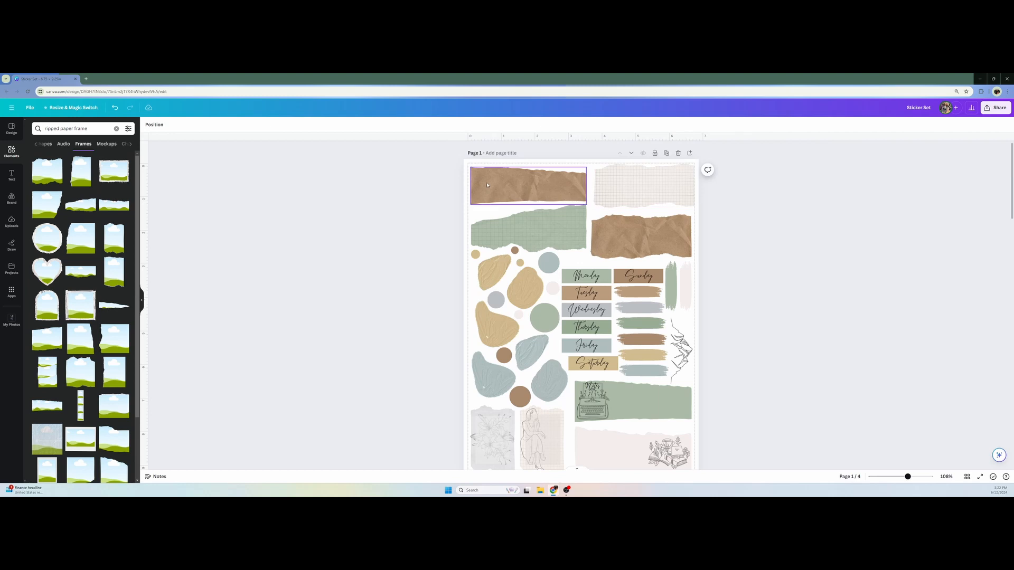
scroll(519, 226, down, 3)
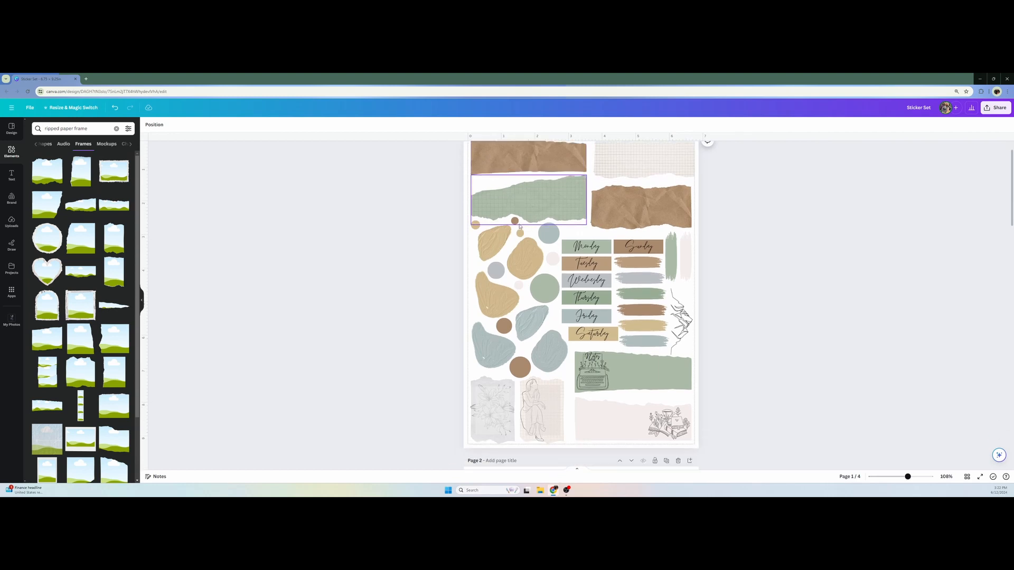
scroll(520, 225, down, 15)
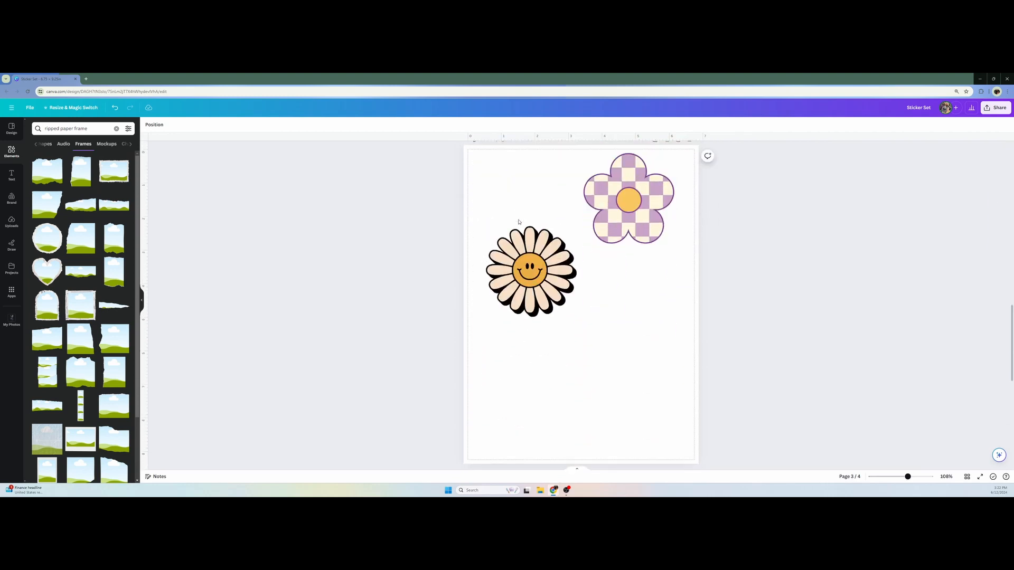
scroll(518, 222, down, 3)
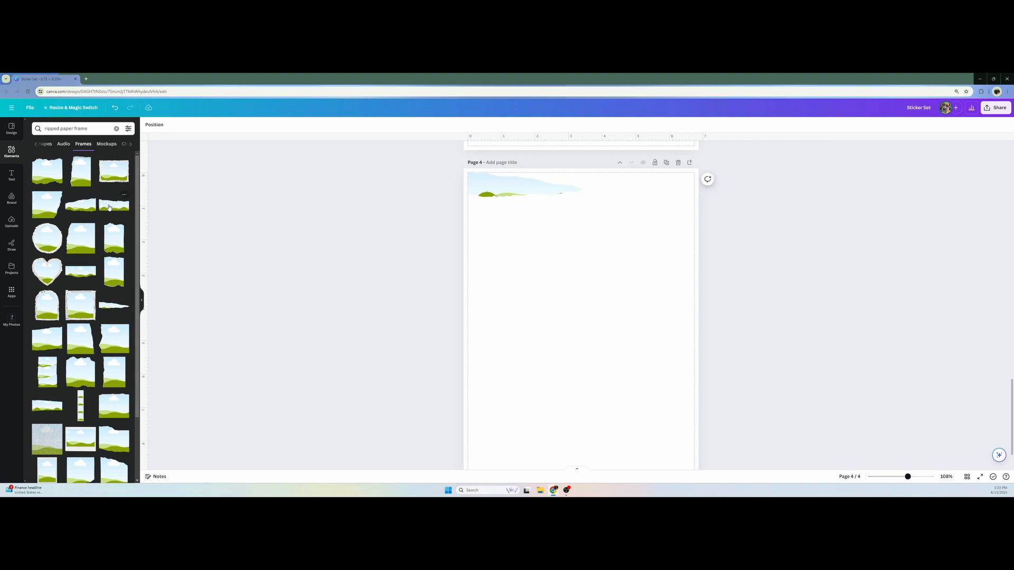
Add a wide ripped paper frame to page 4 and place it near the top against the right margin
click(90, 206)
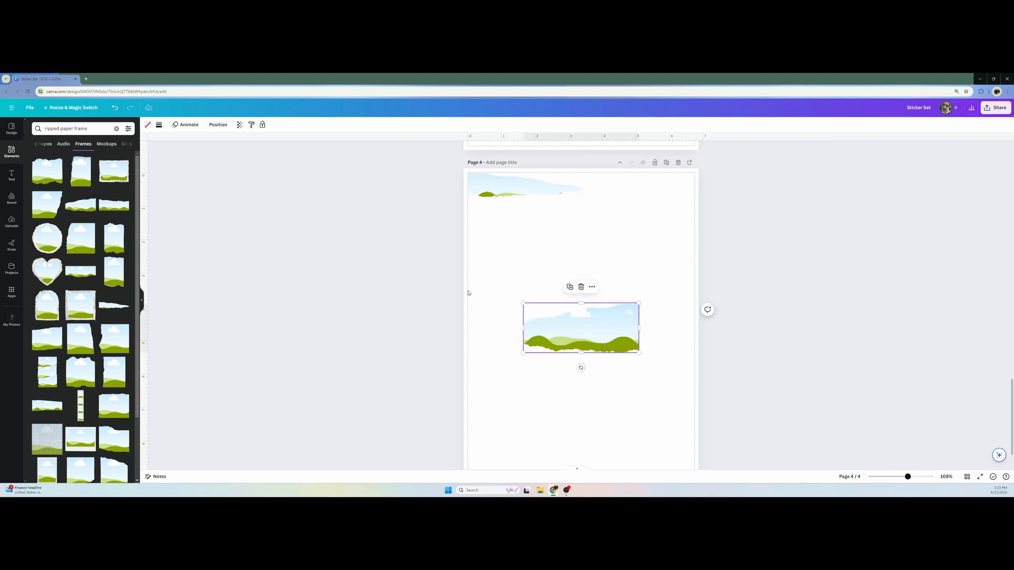
drag(595, 322, 654, 191)
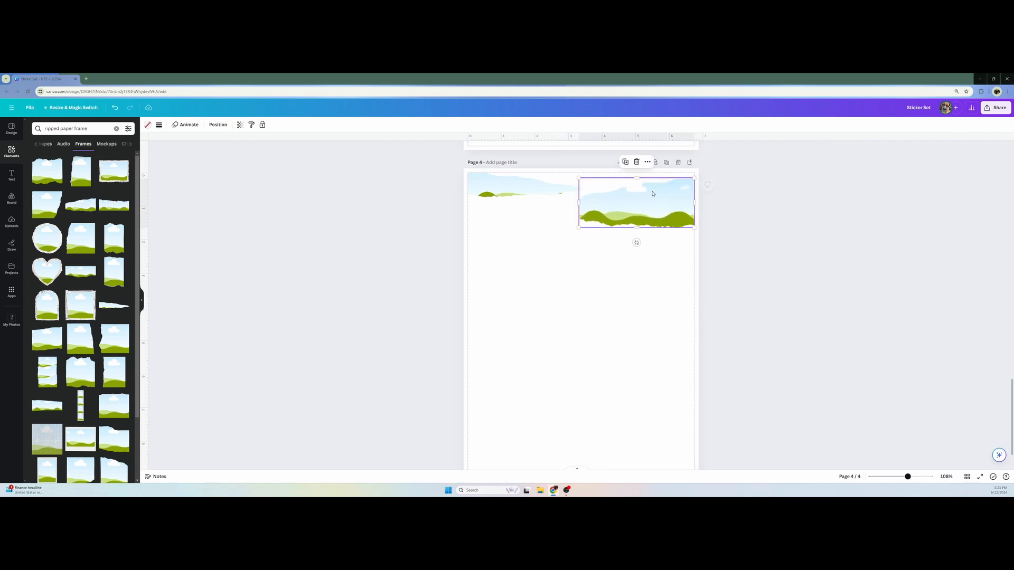
click(430, 268)
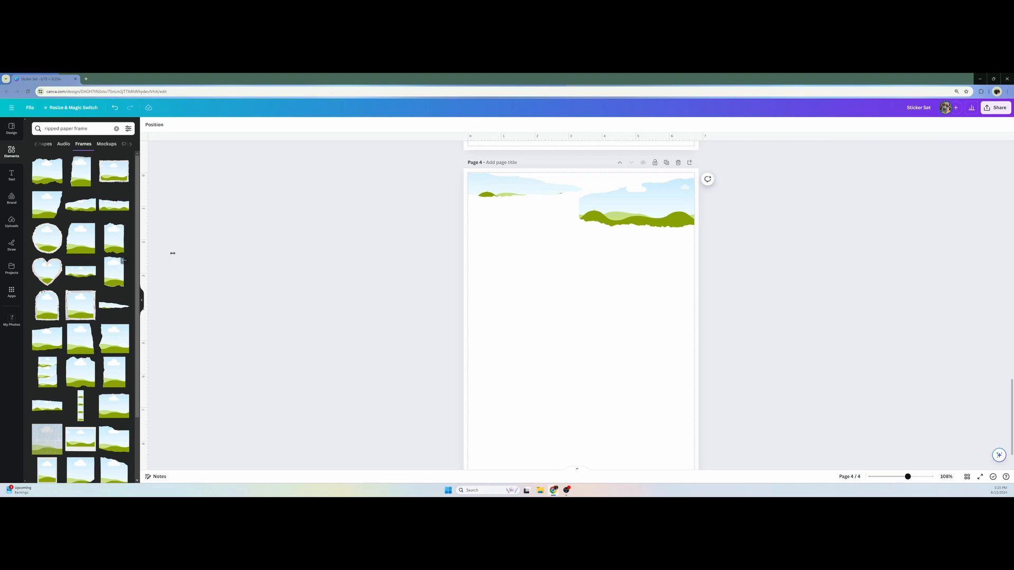
Add two tall ripped paper frames to page 4, modelled on the torn paper stickers at the bottom of page 1
scroll(228, 262, up, 2)
scroll(228, 262, up, 15)
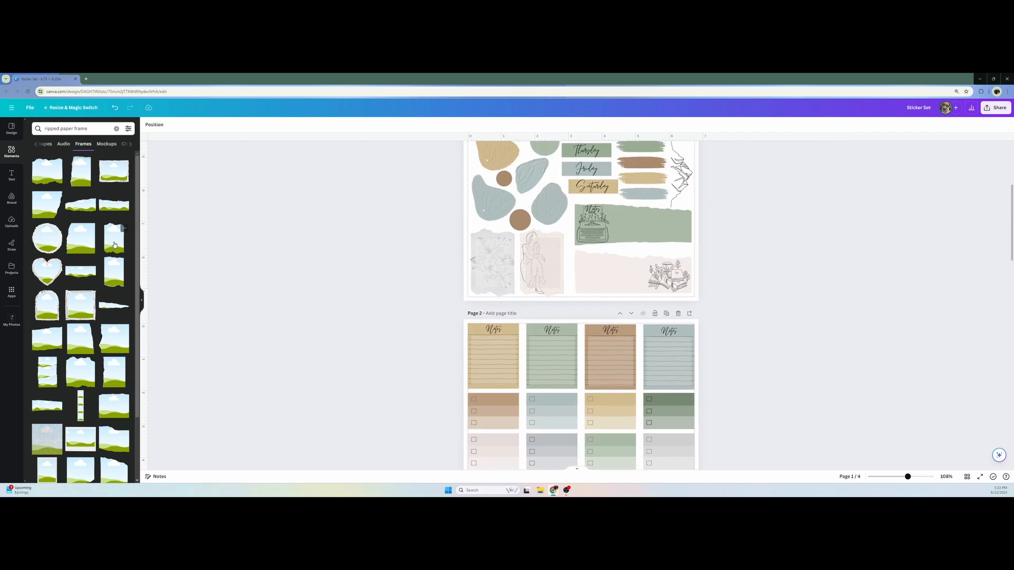
scroll(137, 284, down, 3)
scroll(136, 284, up, 3)
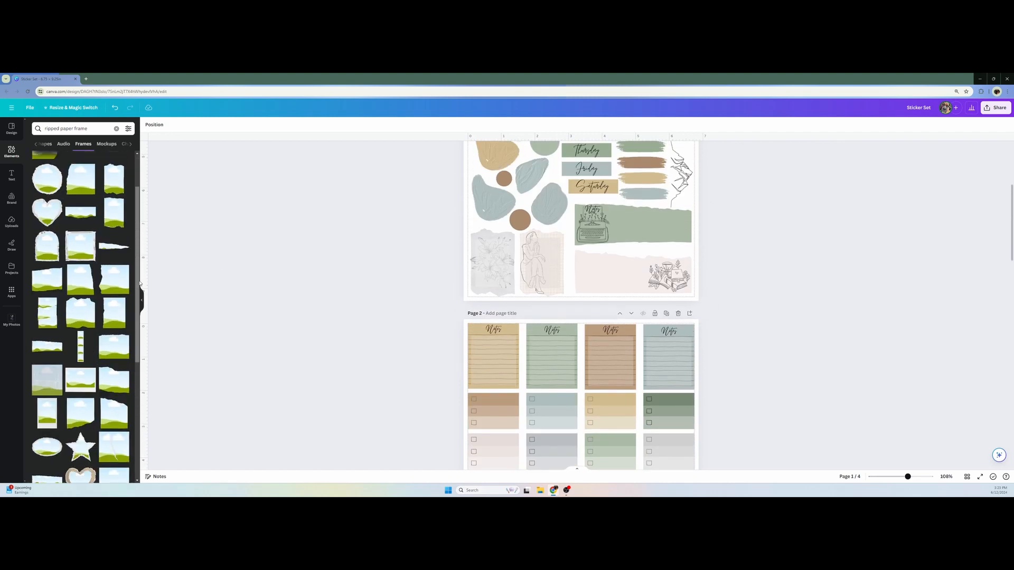
scroll(323, 319, down, 5)
scroll(323, 319, down, 10)
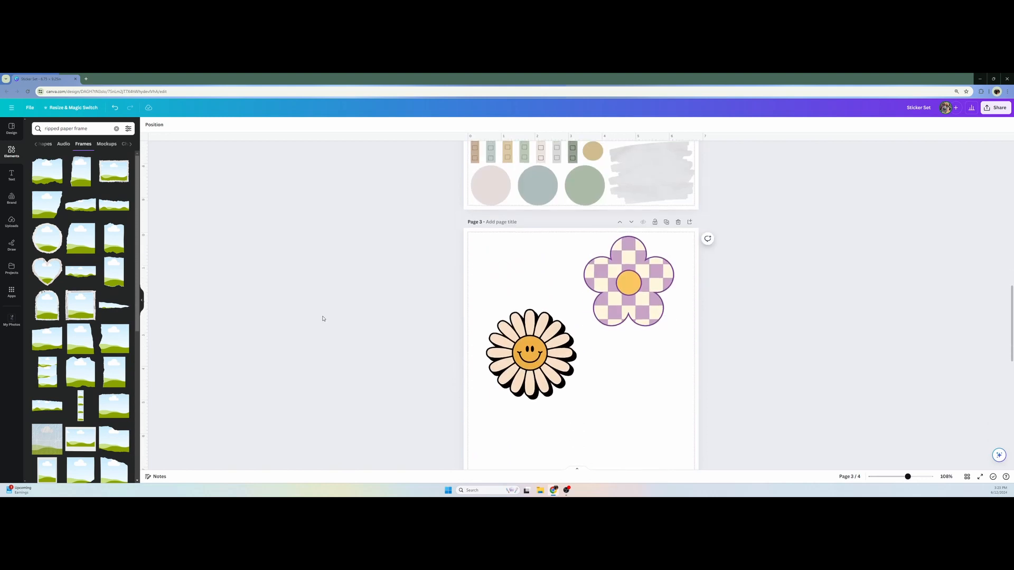
click(117, 276)
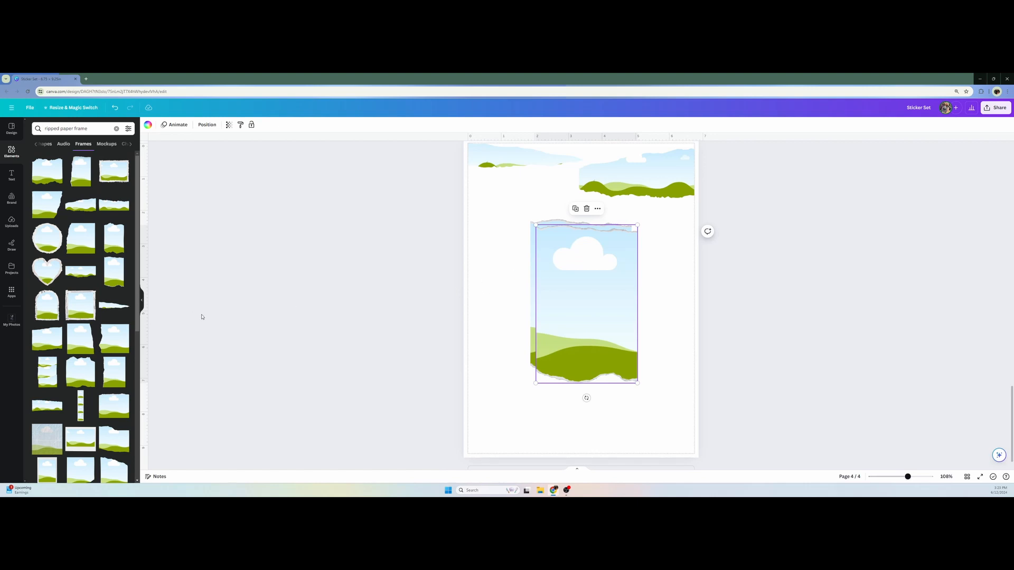
Add a large landscape ripped paper frame and another wide, shallow ripped paper frame to page 4
scroll(90, 301, down, 1)
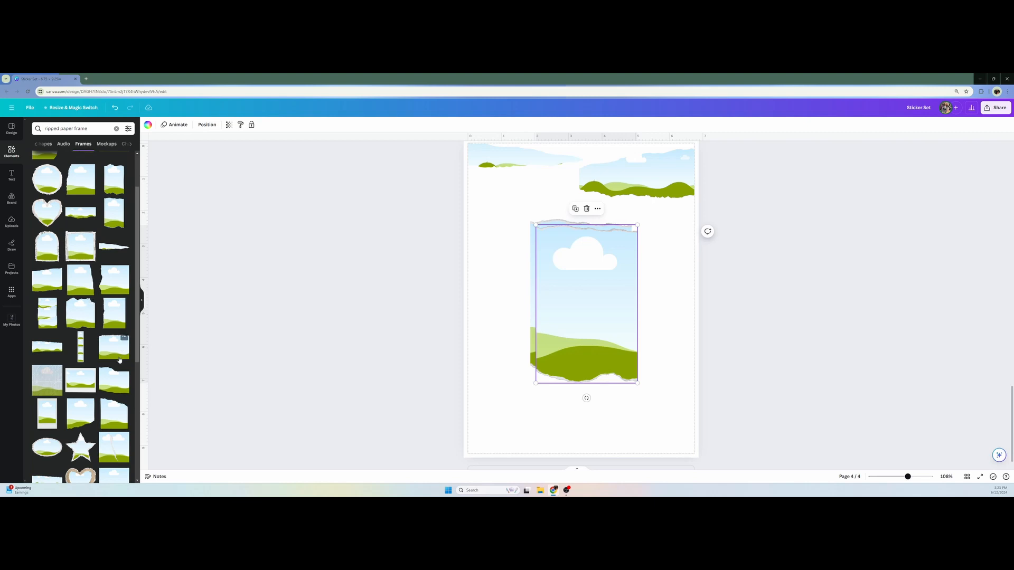
click(112, 390)
scroll(93, 401, up, 1)
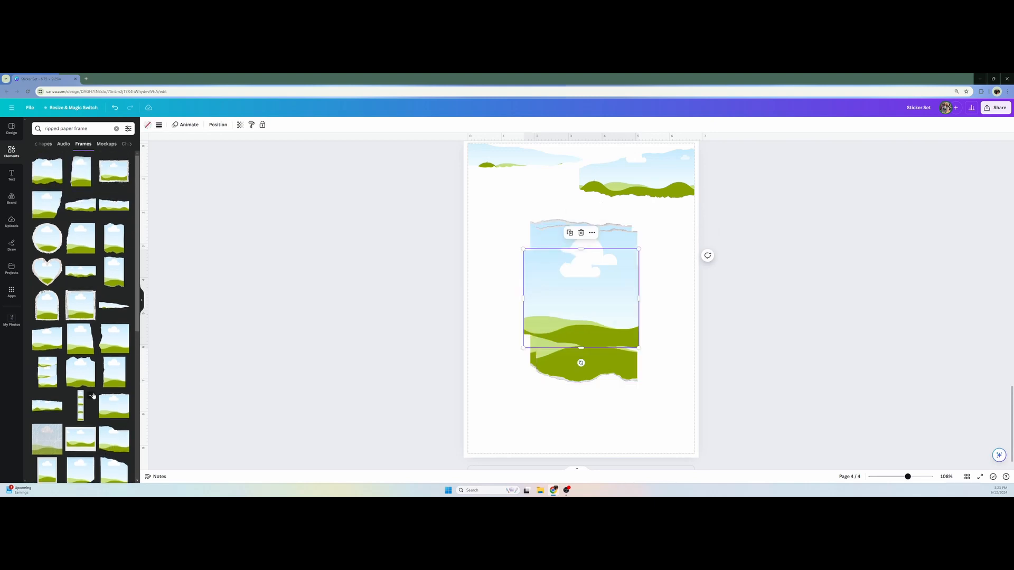
click(94, 273)
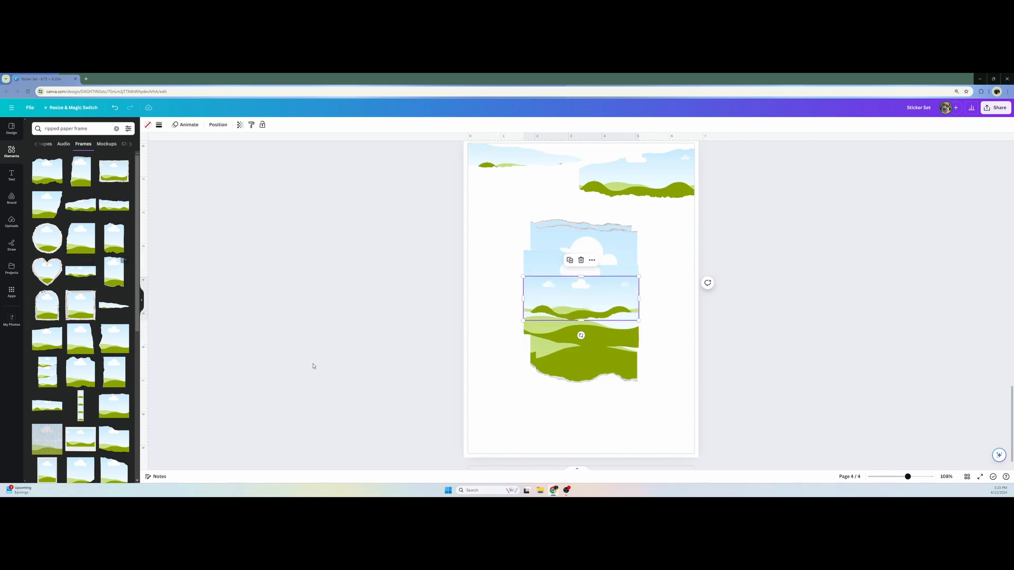
Move the new shallow frame below the tapered one and relocate the earlier wide frame to page 4's bottom-right corner, widening it slightly
scroll(569, 208, up, 1)
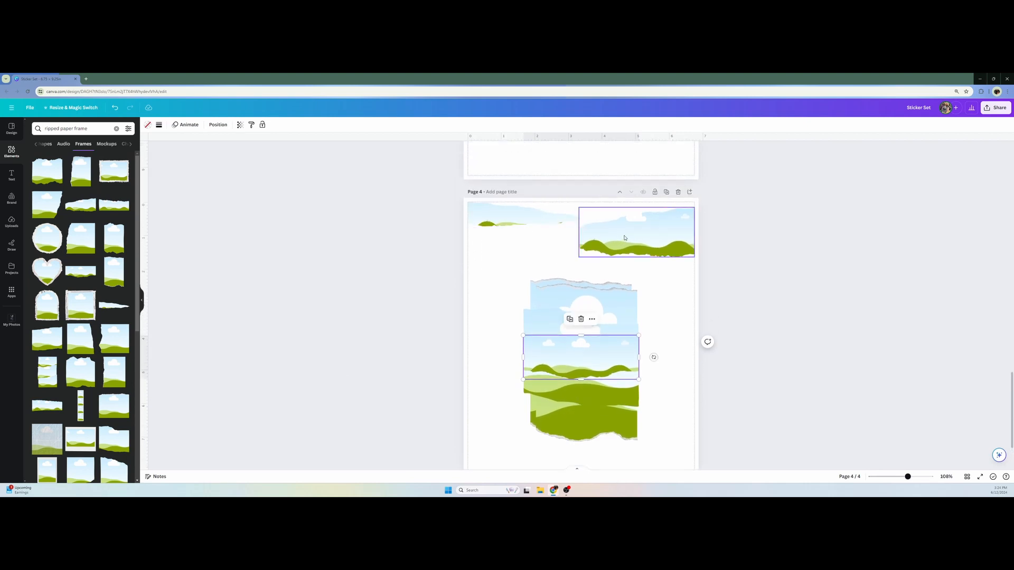
scroll(627, 288, down, 1)
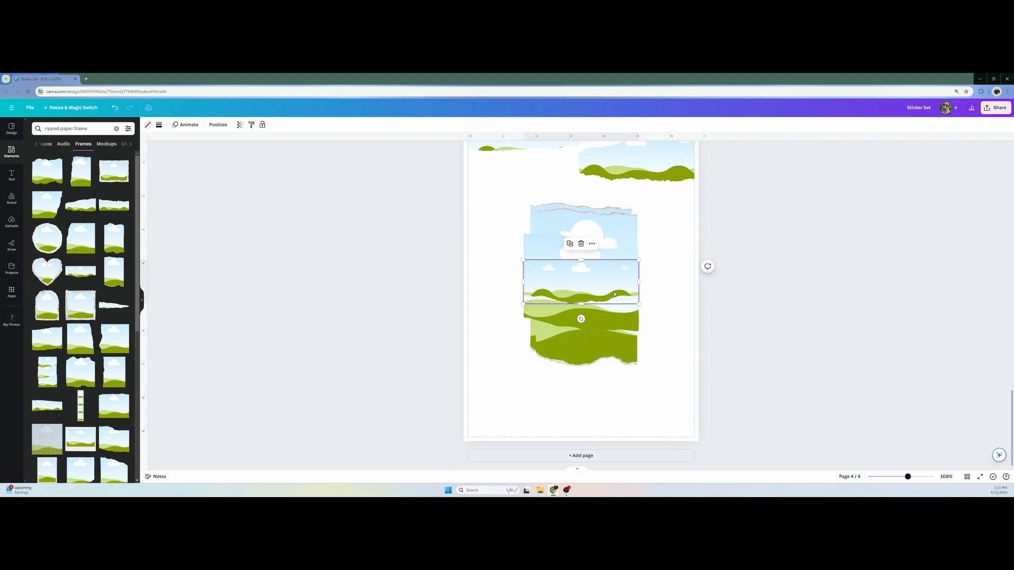
drag(615, 294, 641, 422)
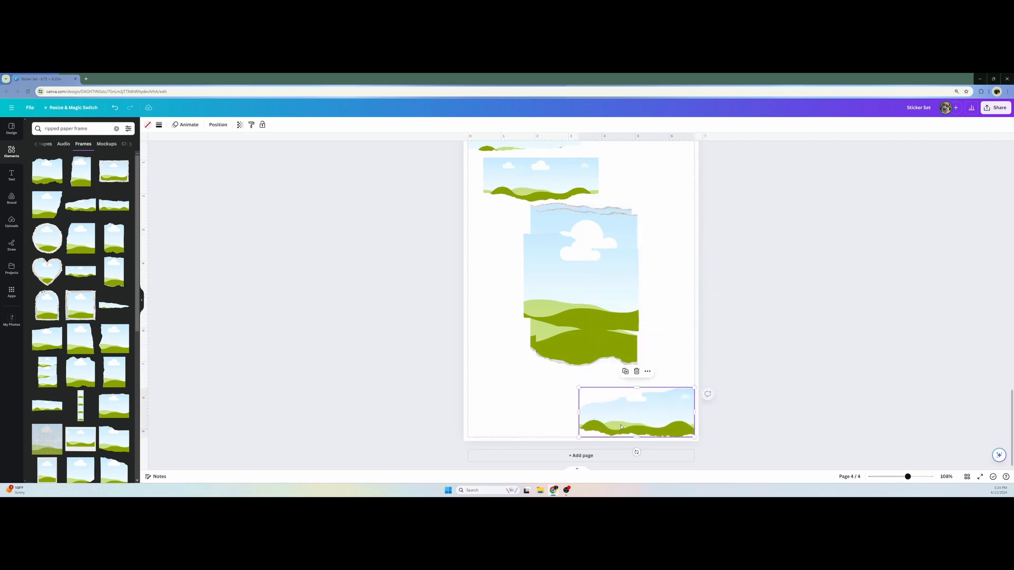
drag(578, 411, 578, 412)
Widen the tapered frame in the top-left corner slightly and move the shallow wide frame against the right margin just below it
scroll(660, 380, up, 4)
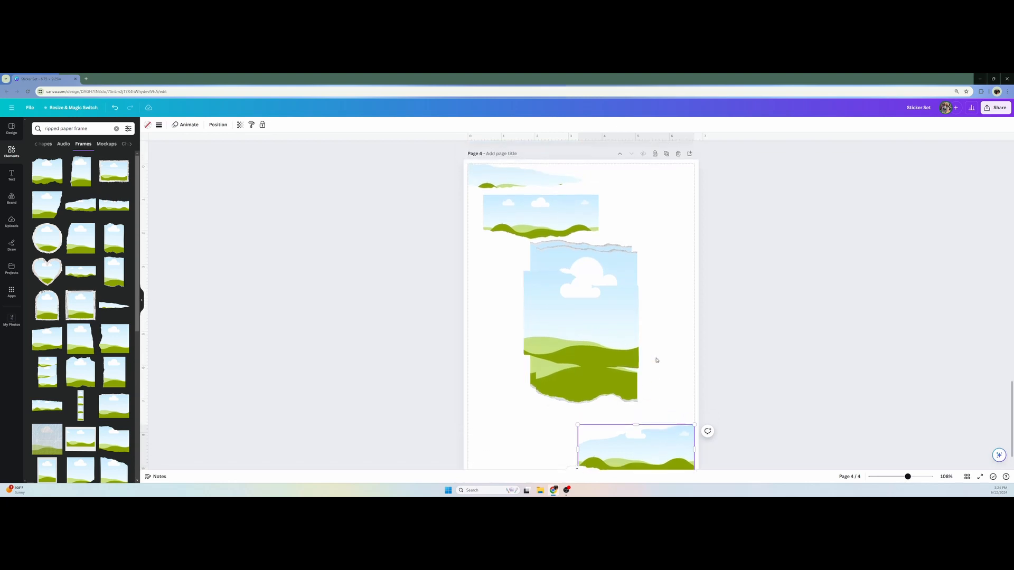
click(580, 228)
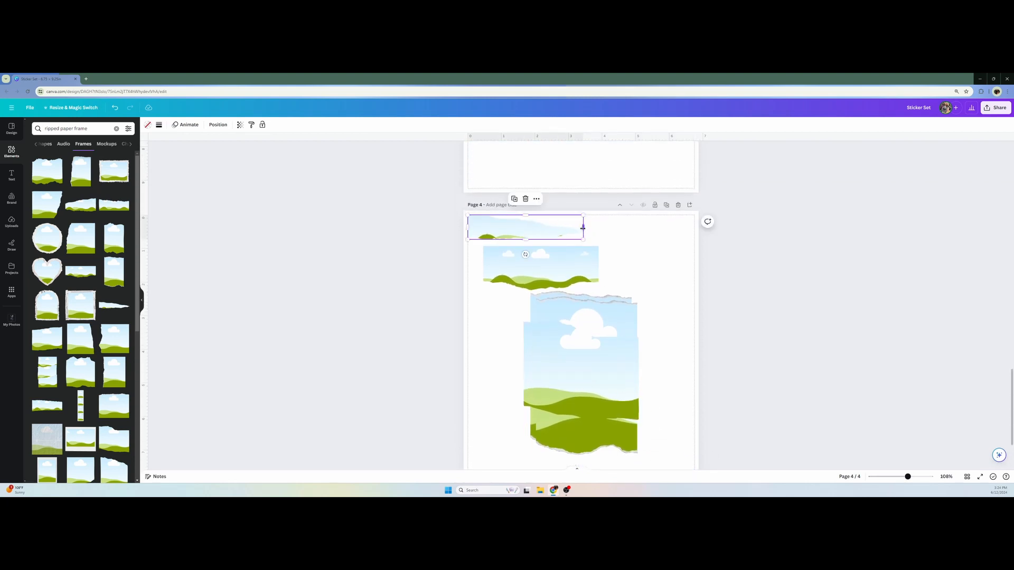
drag(583, 227, 586, 228)
click(590, 264)
drag(592, 264, 689, 254)
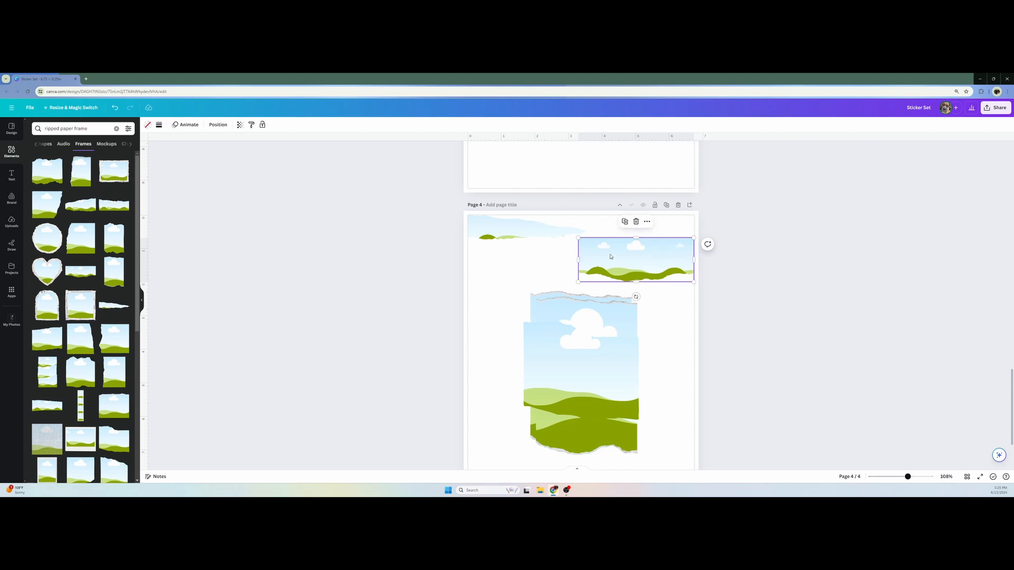
drag(611, 257, 607, 259)
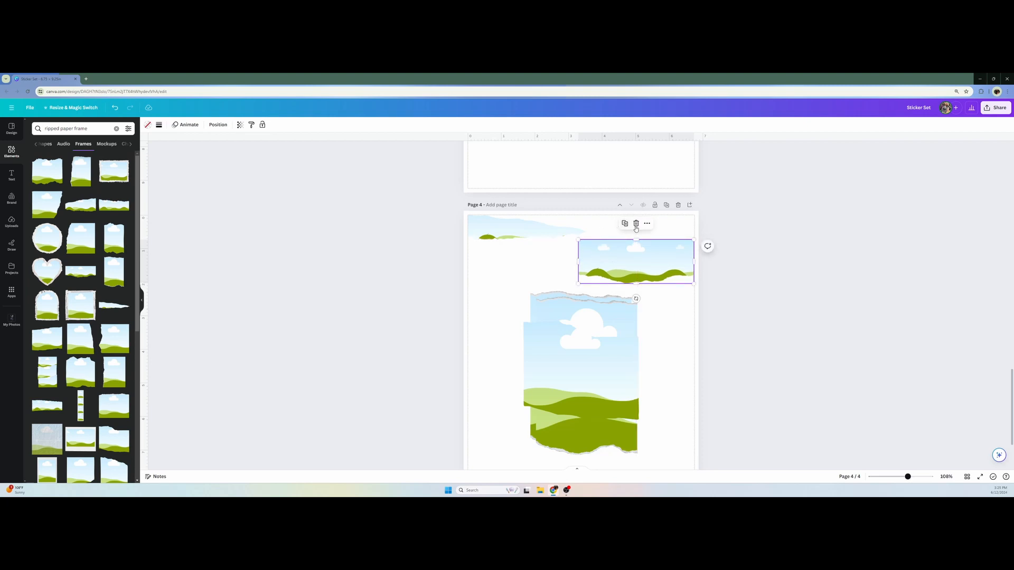
Move the large landscape frame aside, then shrink one tall frame and fit it into page 4's bottom-left corner
scroll(554, 254, up, 5)
scroll(555, 254, up, 6)
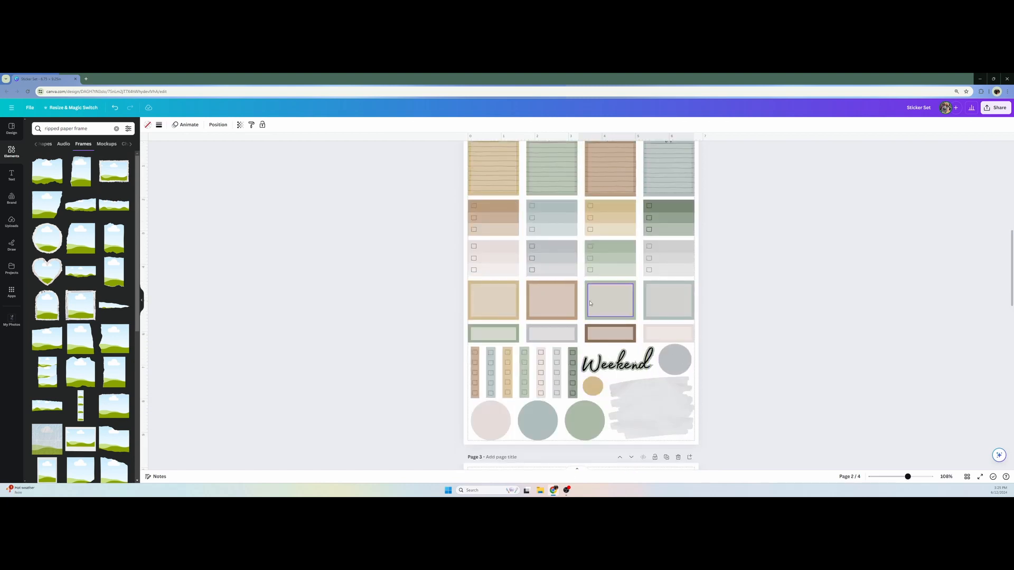
scroll(662, 368, up, 6)
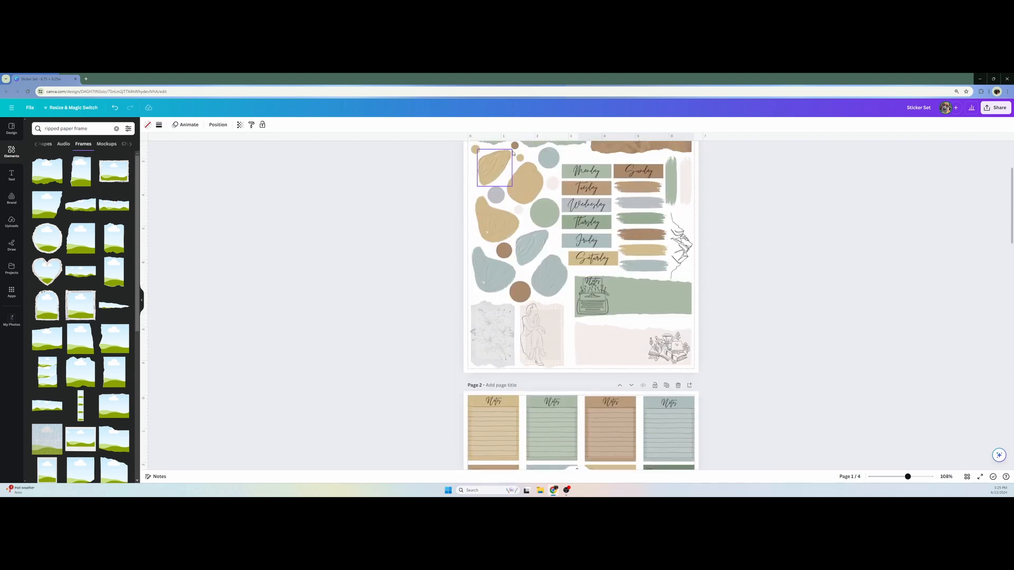
scroll(533, 275, down, 2)
scroll(533, 268, down, 10)
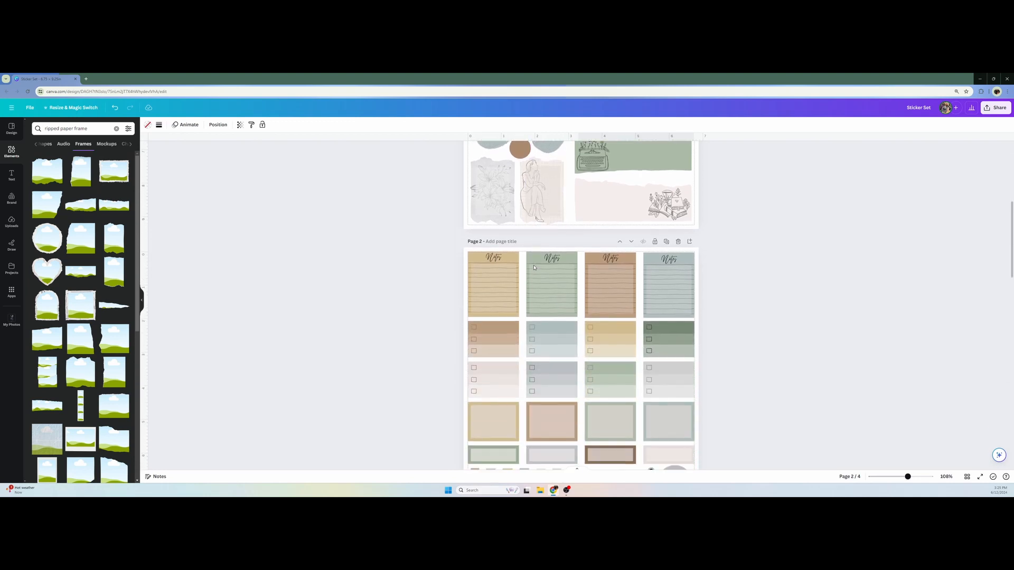
scroll(533, 267, down, 5)
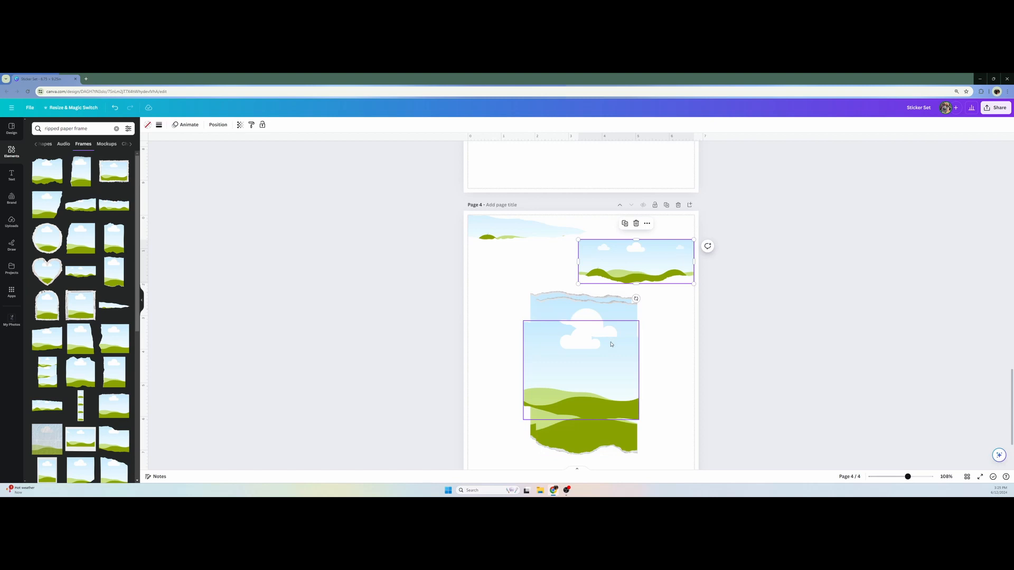
scroll(608, 317, down, 2)
drag(602, 294, 580, 303)
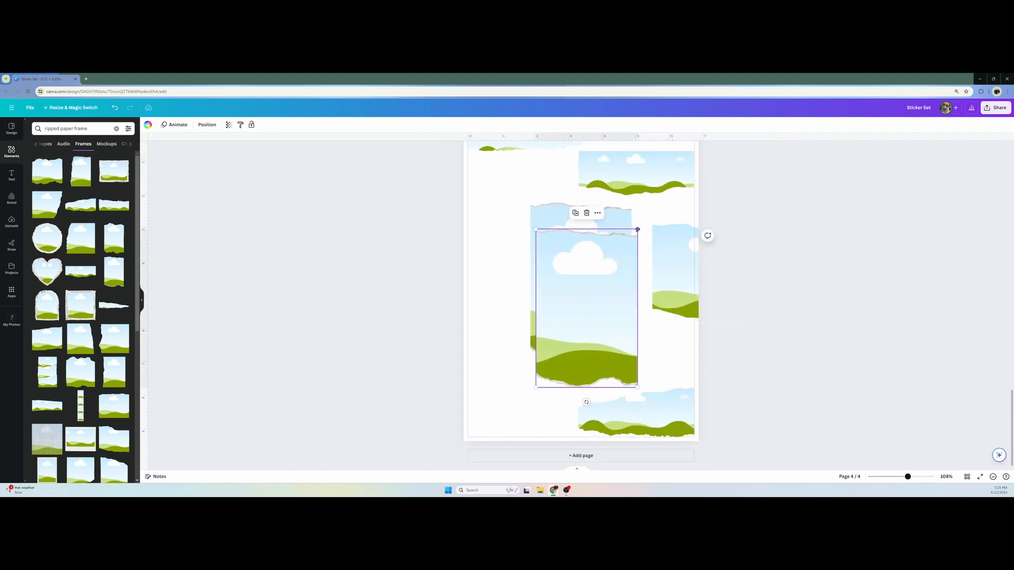
drag(638, 230, 589, 330)
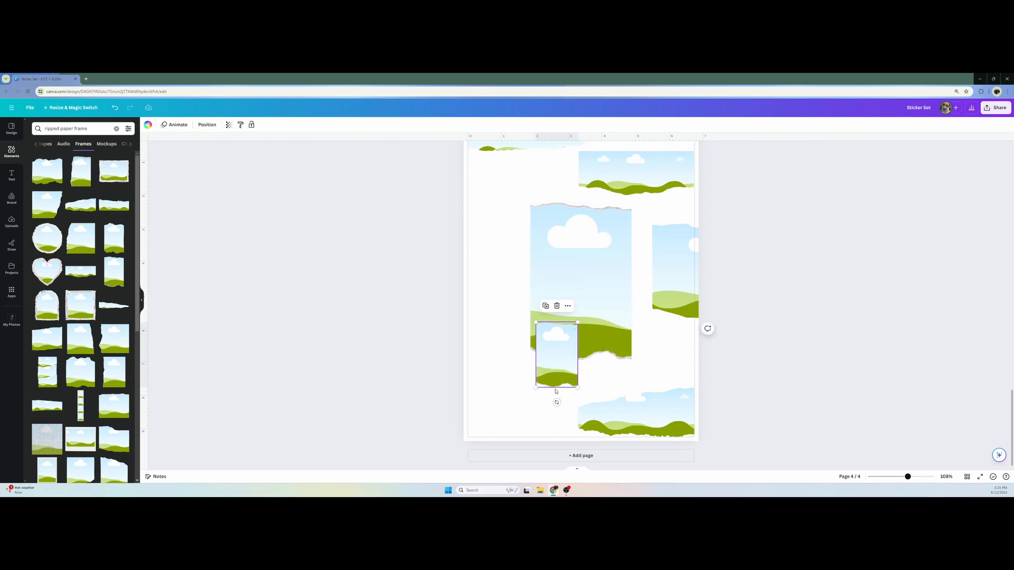
drag(555, 372, 502, 413)
drag(489, 418, 489, 420)
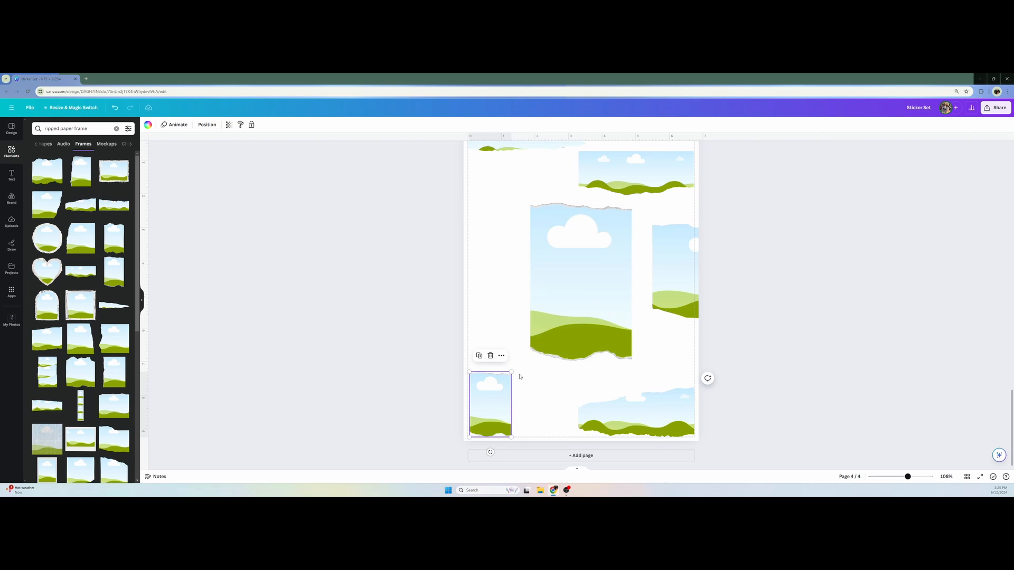
drag(512, 372, 512, 371)
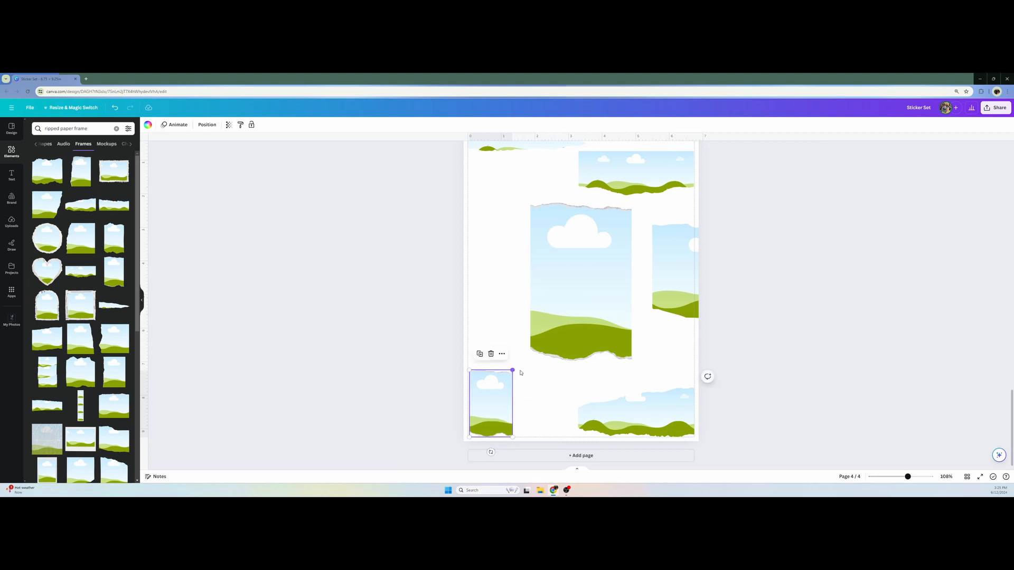
Shrink the other tall frame to match the first, place it alongside at the page bottom, and raise both slightly
click(567, 279)
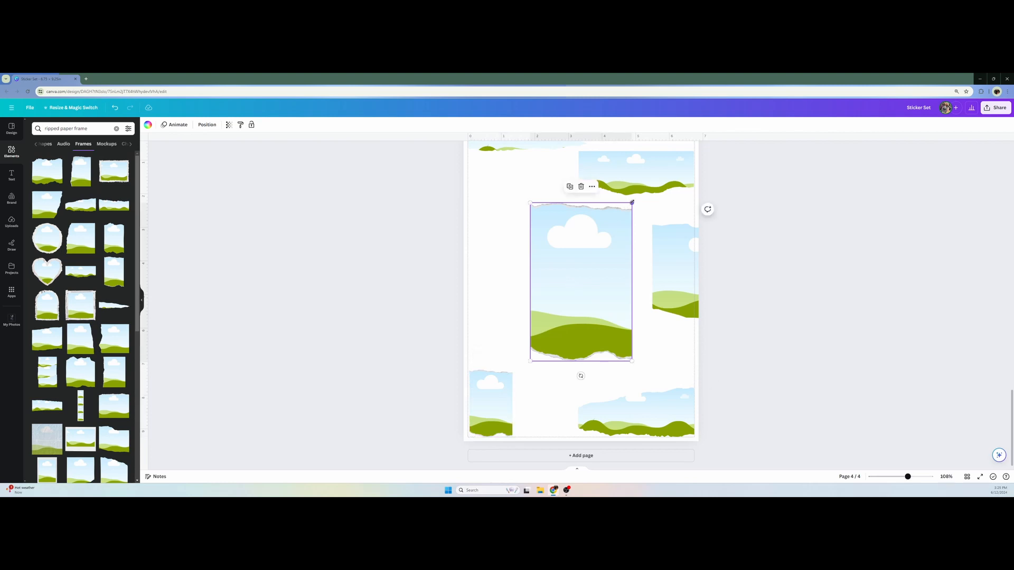
drag(630, 204, 572, 279)
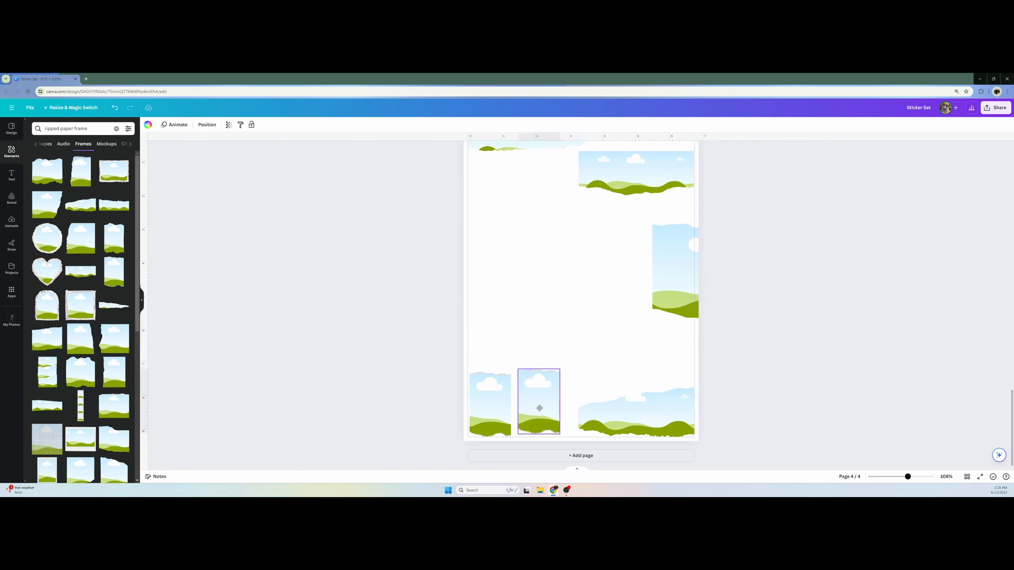
drag(539, 408, 539, 413)
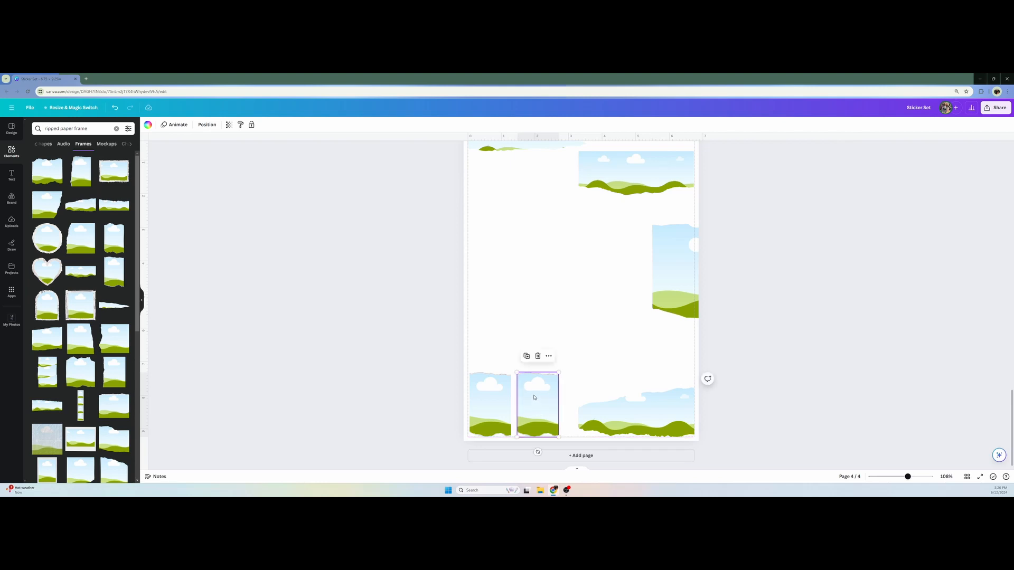
click(496, 406)
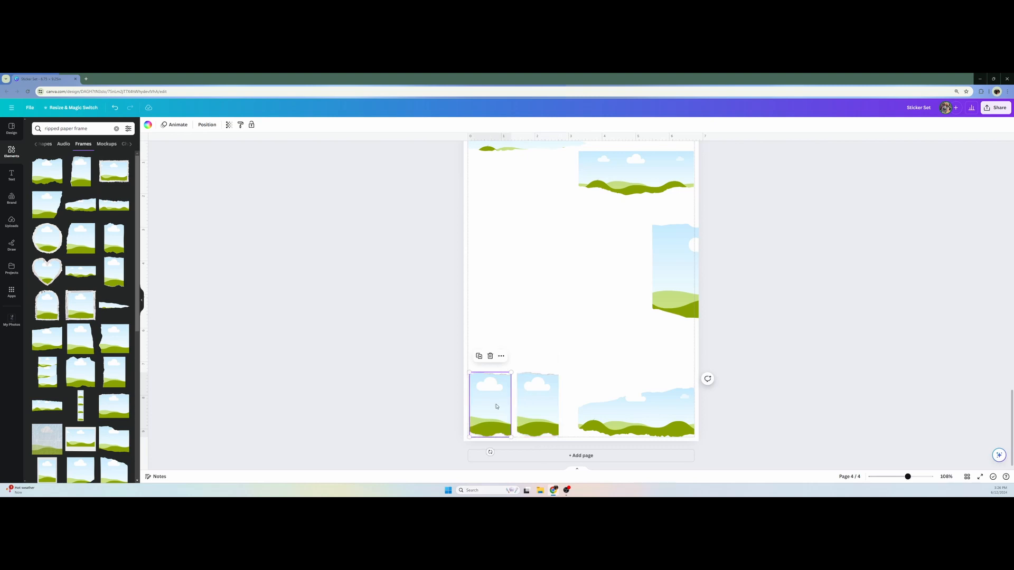
drag(497, 405, 497, 401)
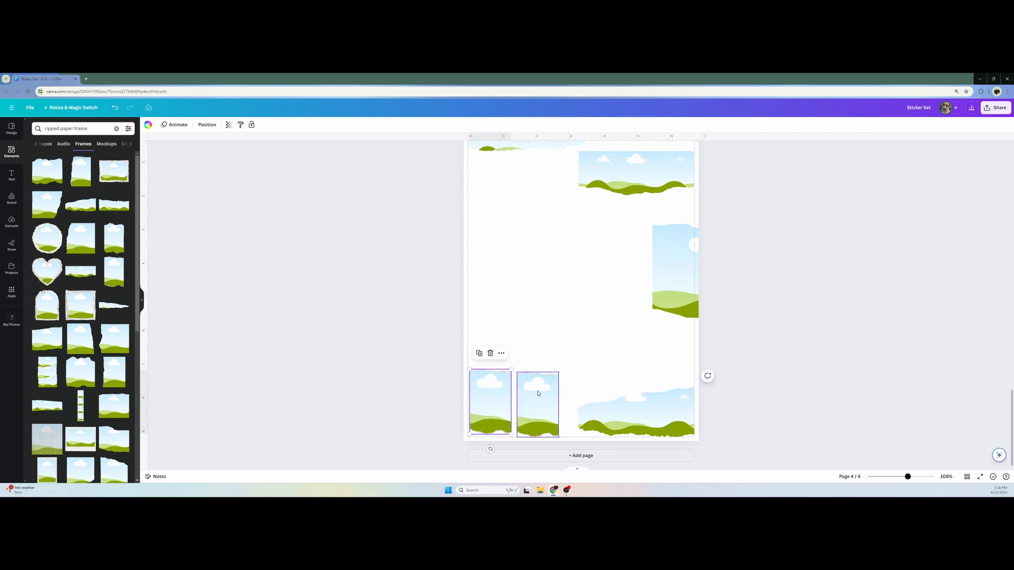
click(538, 393)
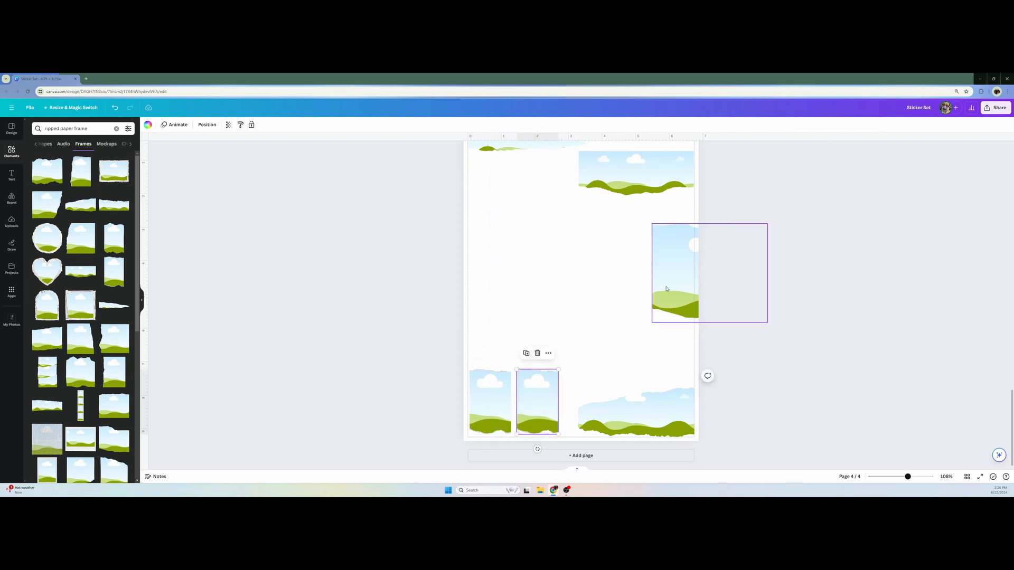
Shrink the large landscape frame, place it against the left margin below the tapered frame, and adjust its width
drag(667, 286, 489, 260)
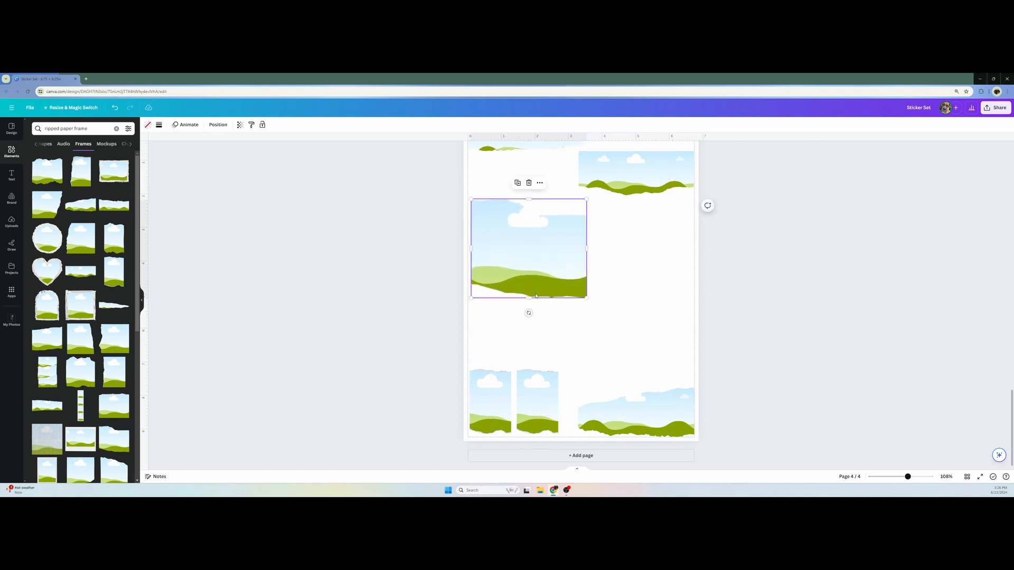
drag(585, 298, 517, 202)
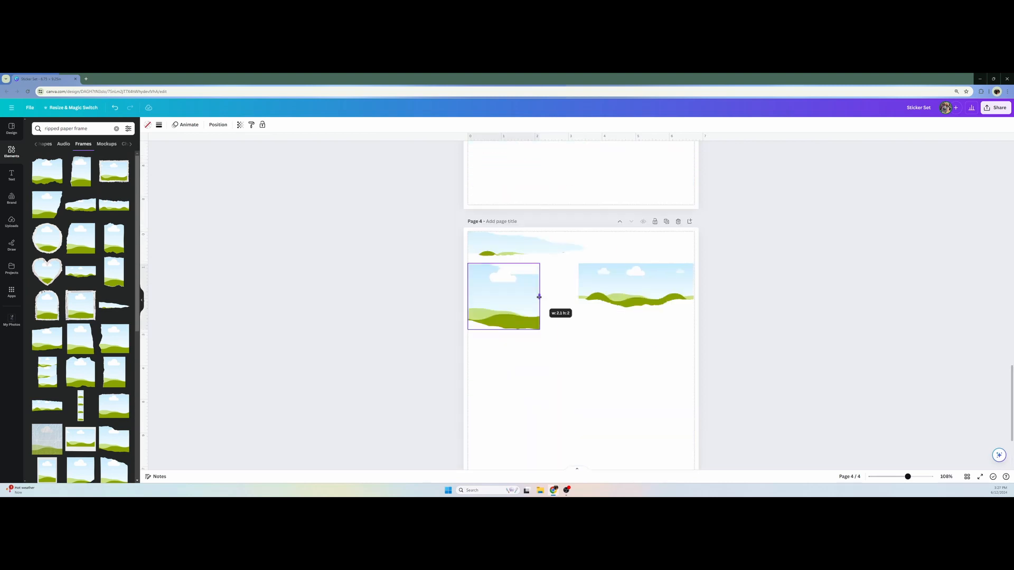
drag(539, 297, 550, 296)
click(434, 289)
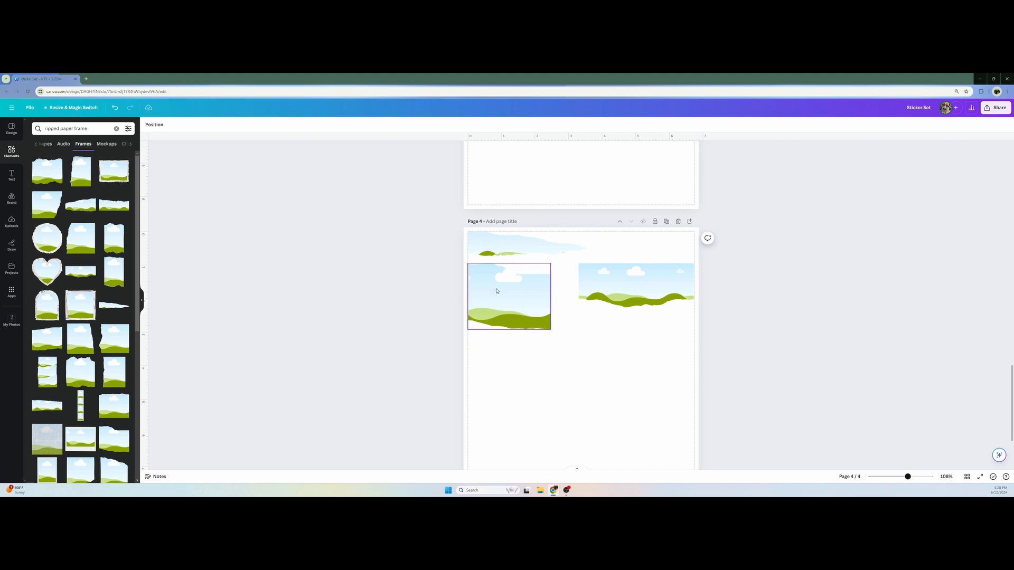
drag(497, 297, 537, 299)
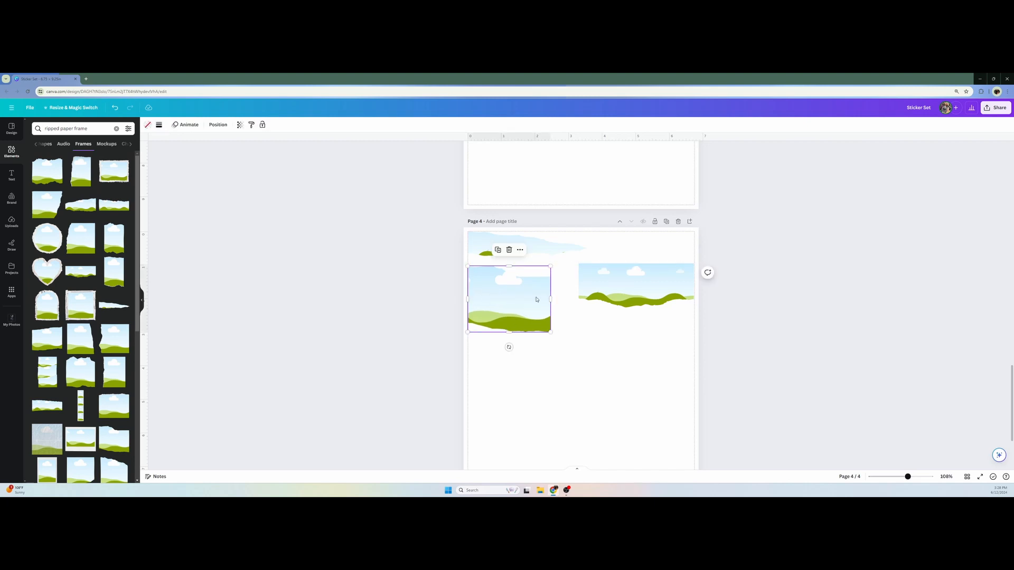
click(400, 291)
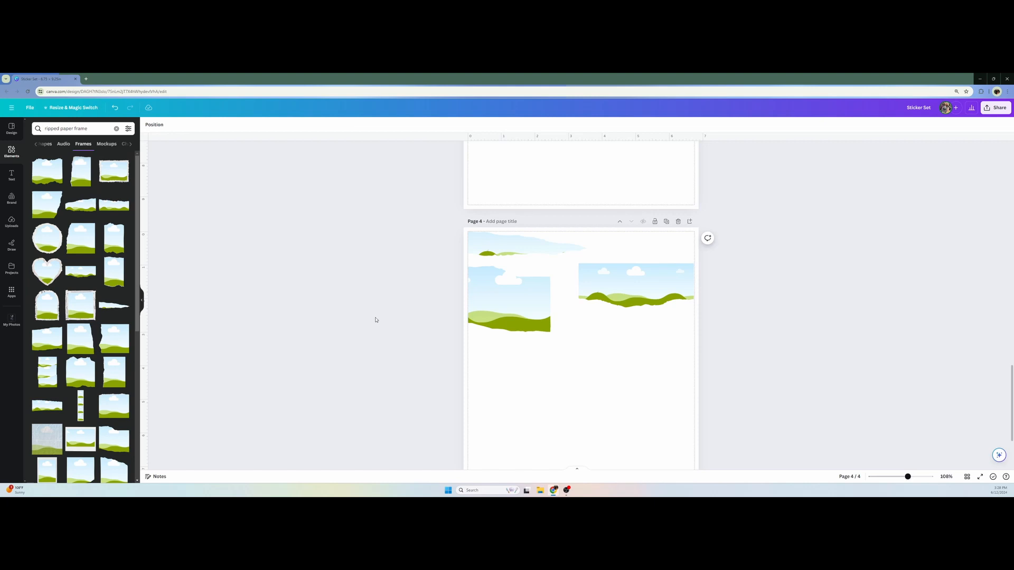
Review page 4's frame layout against page 1's torn paper stickers and look over the flower graphics on page 3
scroll(387, 316, down, 2)
scroll(387, 317, up, 7)
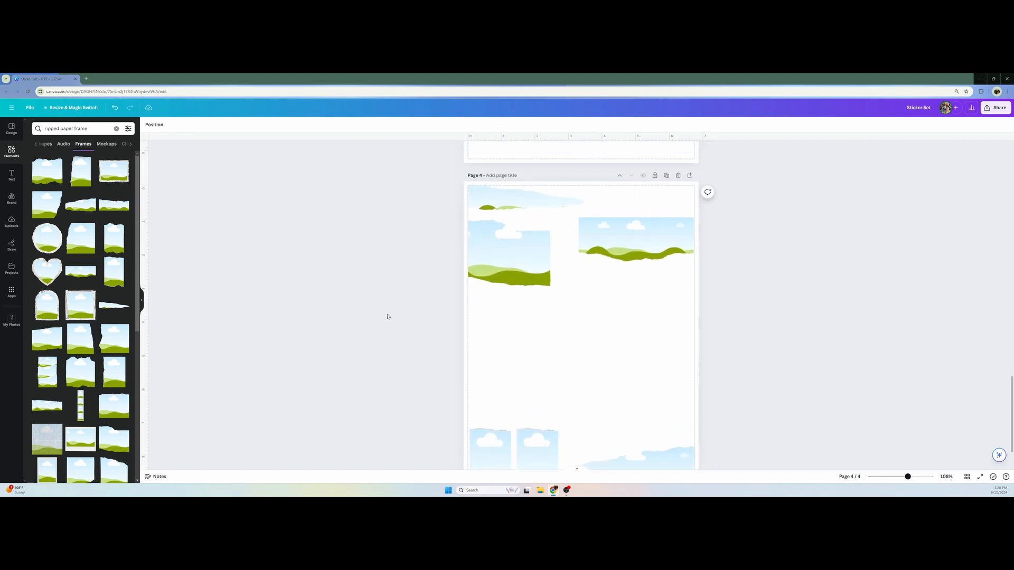
scroll(388, 315, up, 10)
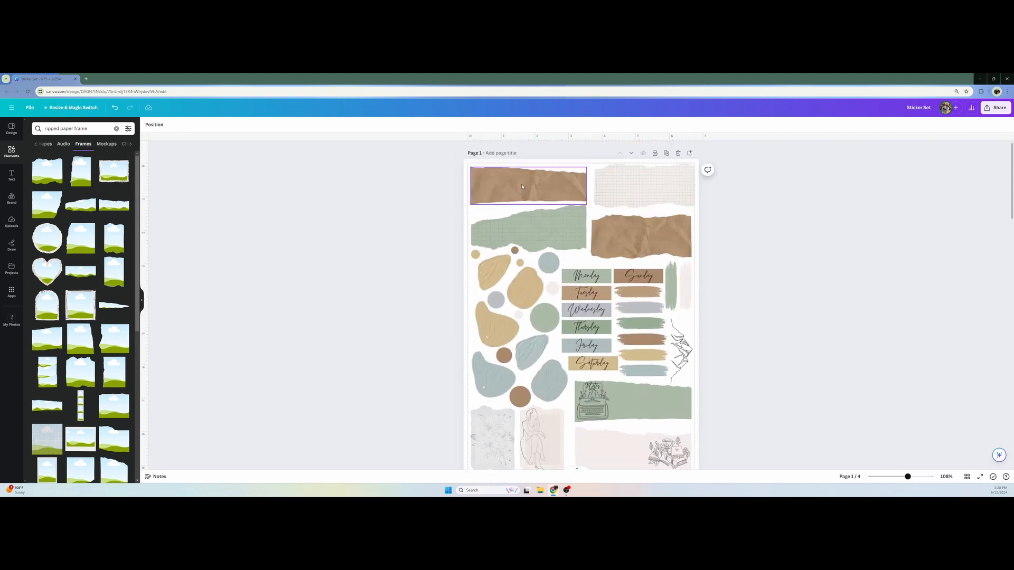
scroll(535, 301, down, 10)
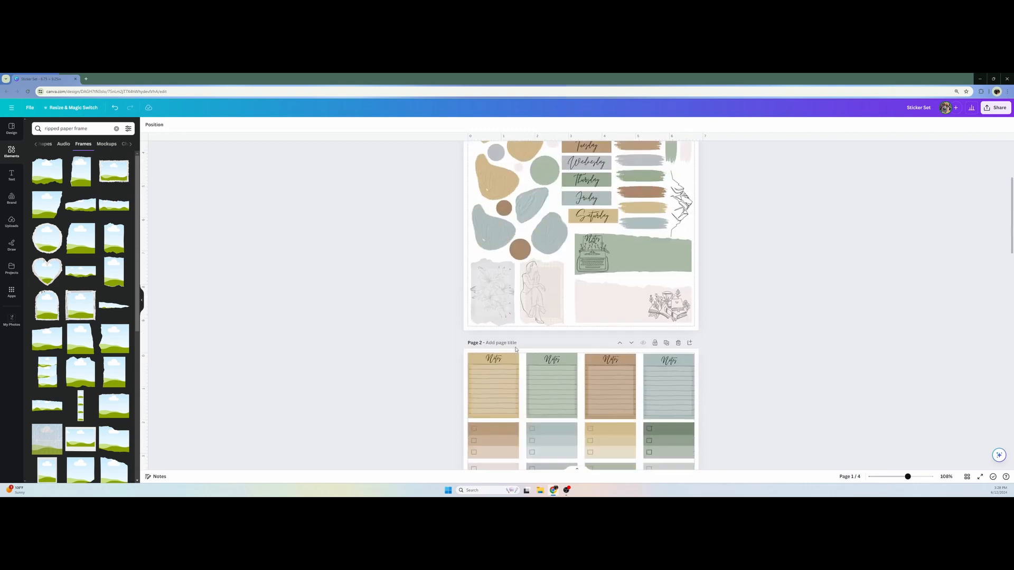
scroll(517, 346, down, 5)
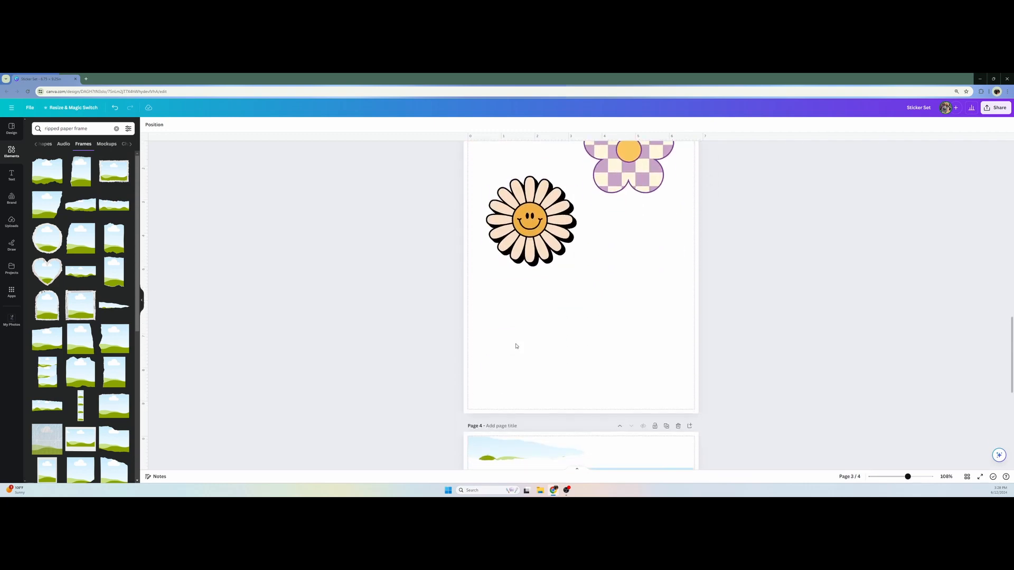
scroll(481, 330, up, 4)
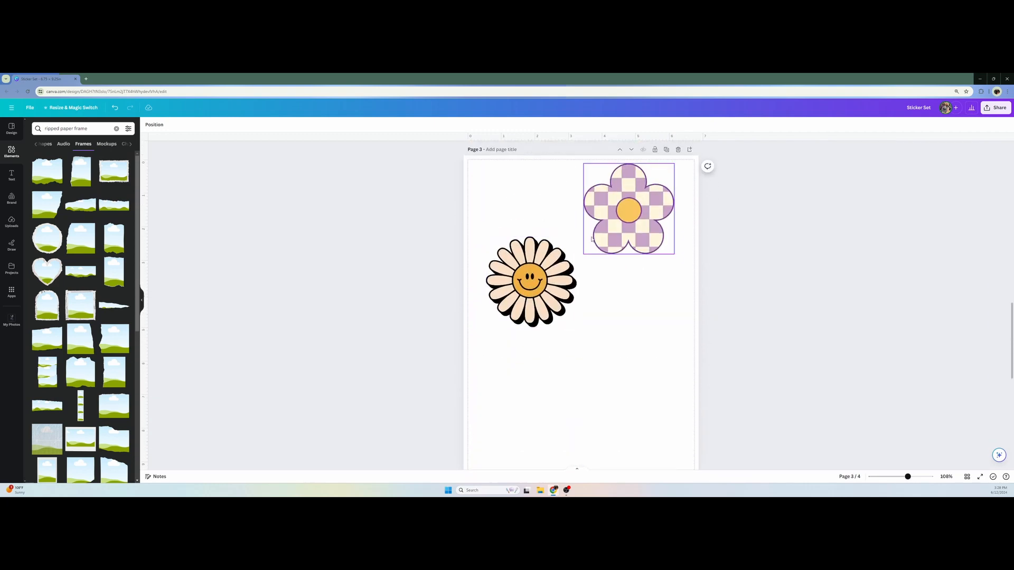
Show only photos for the checkerboard search and fill page 4's left landscape frame with the dark red and white checkerboard
scroll(628, 253, down, 8)
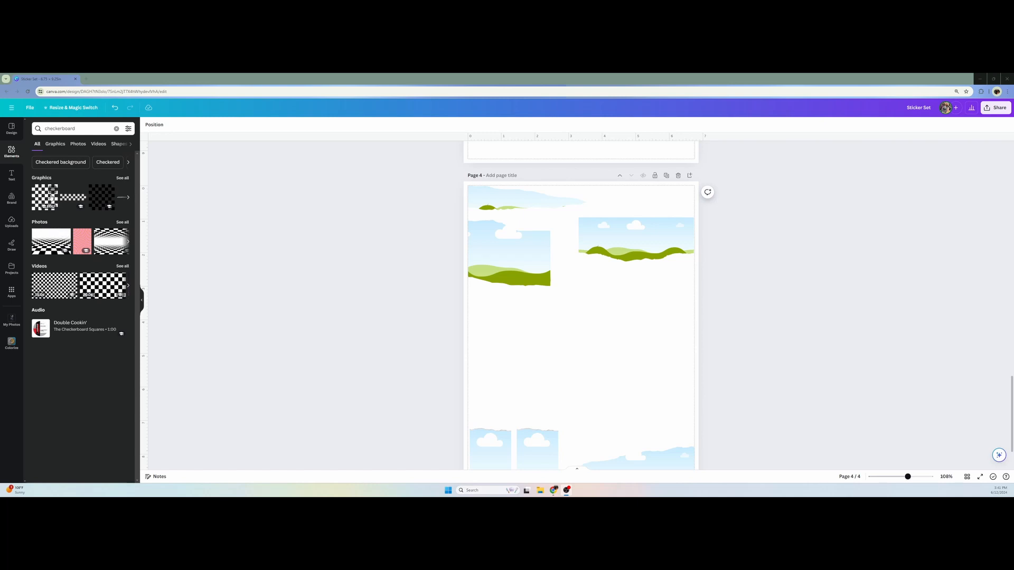
click(71, 146)
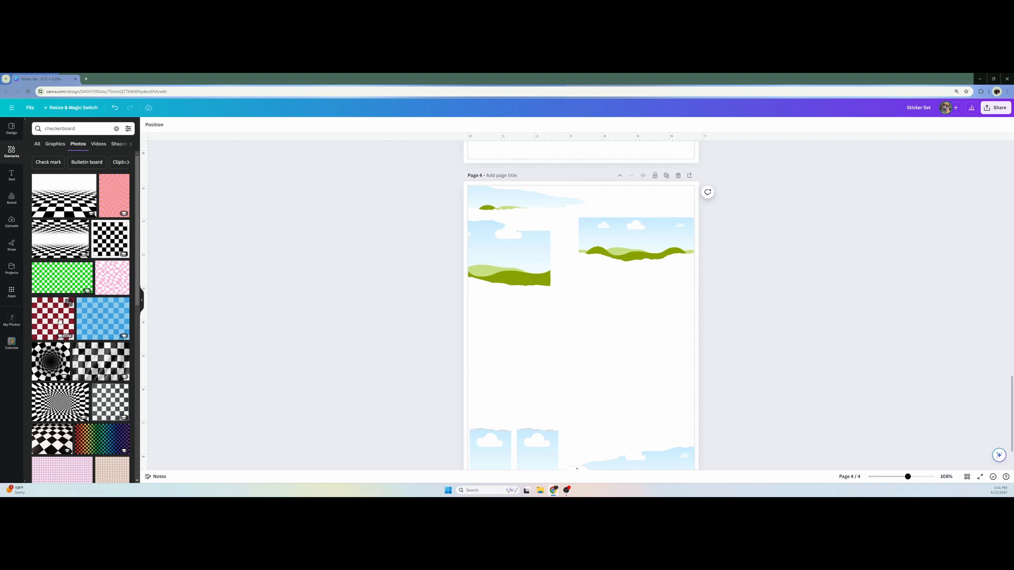
drag(58, 326, 490, 253)
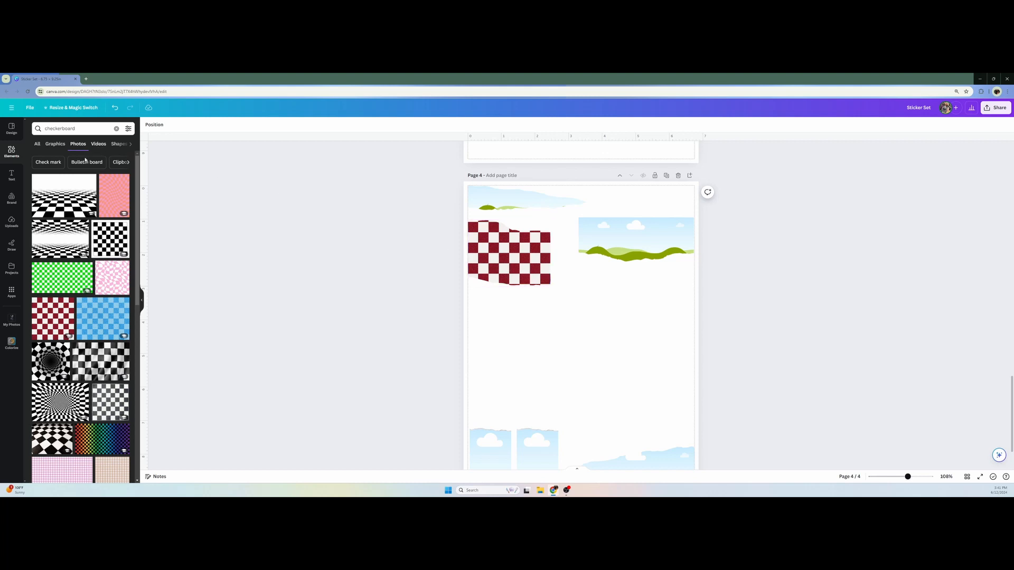
Apply the Custom Duotone effect to the checkerboard-filled frame on page 4
click(473, 229)
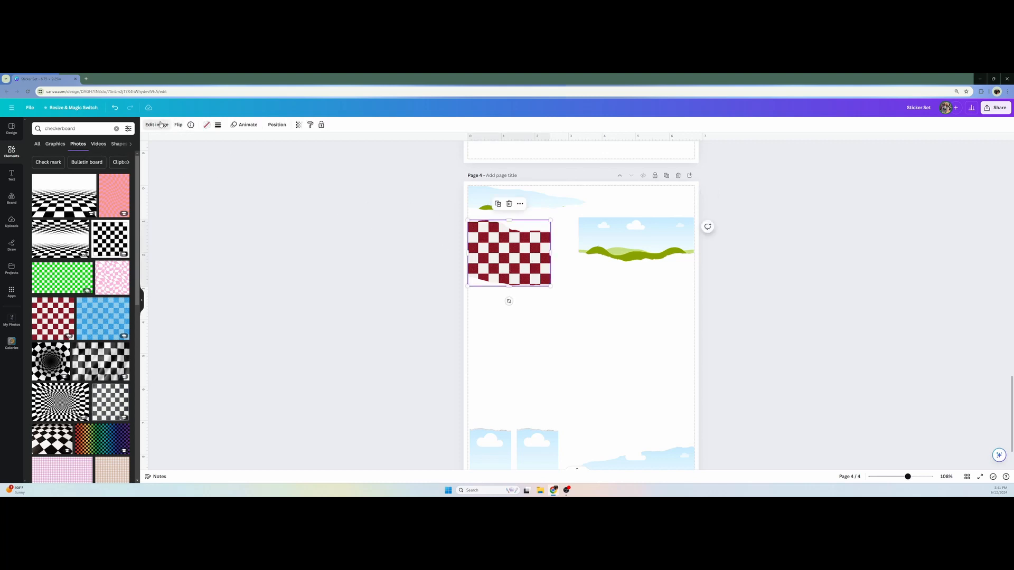
click(158, 125)
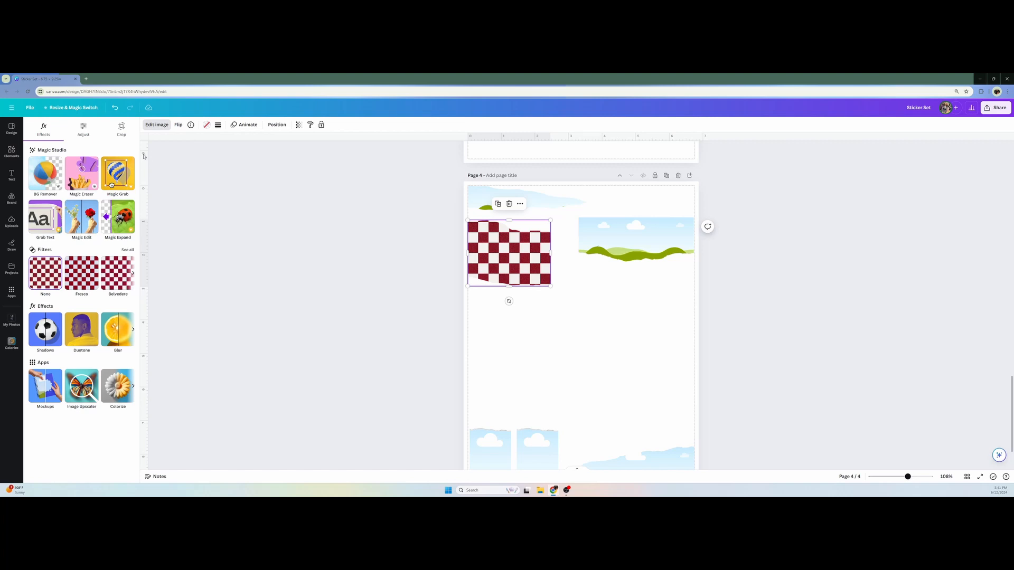
click(88, 336)
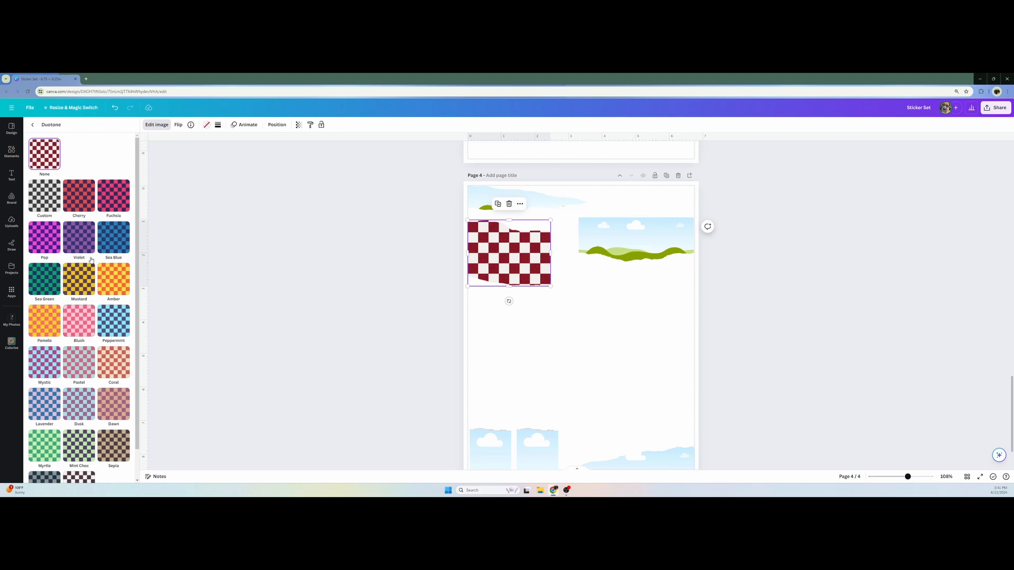
click(42, 194)
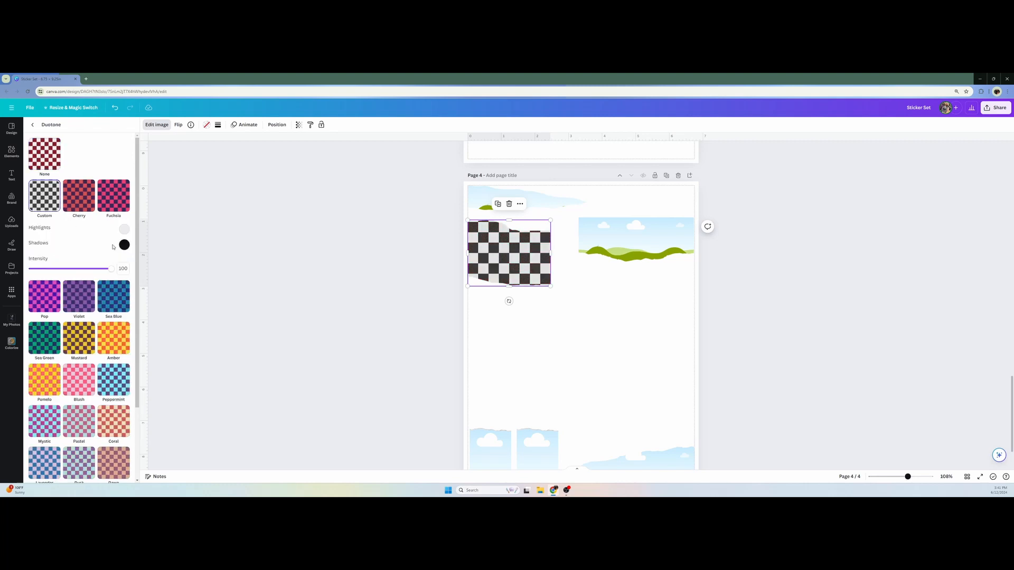
Set the checkerboard's Duotone highlights to the cream color sampled from the checkered flower on page 3
scroll(496, 343, up, 6)
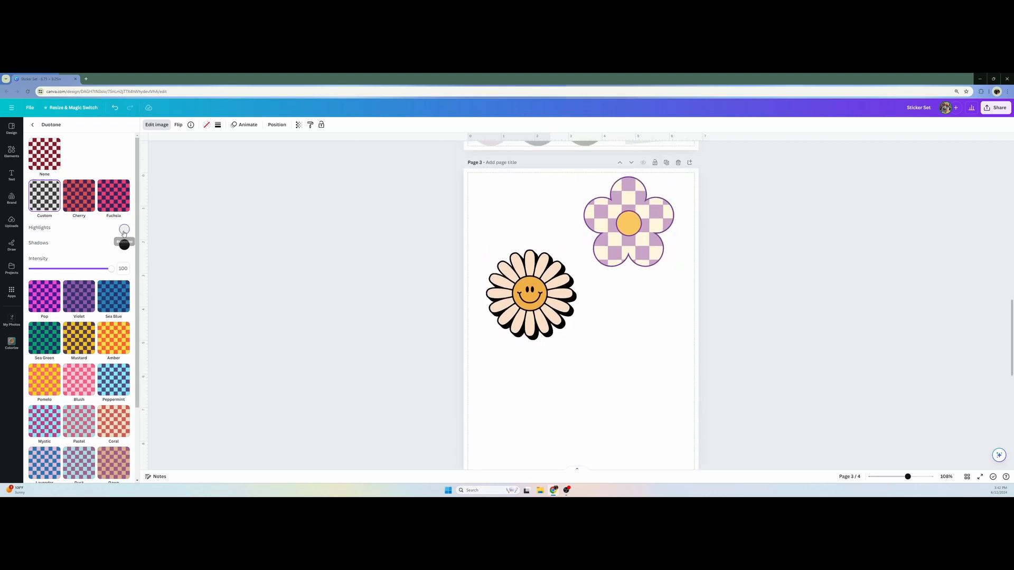
click(124, 230)
click(211, 294)
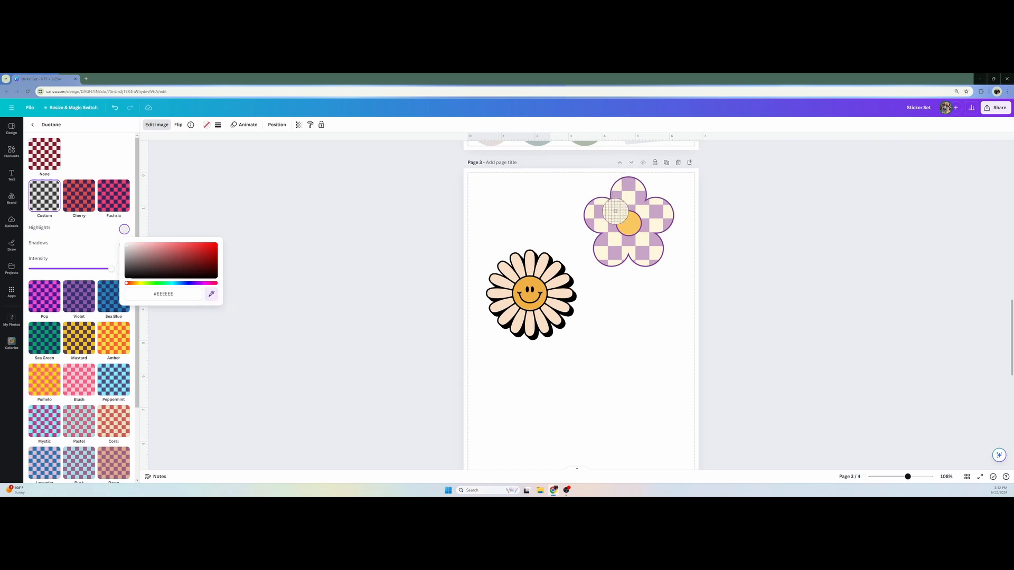
click(615, 211)
Set the checkerboard's Duotone shadows to the lilac sampled from page 3's checkered flower and close the image editing options
click(124, 245)
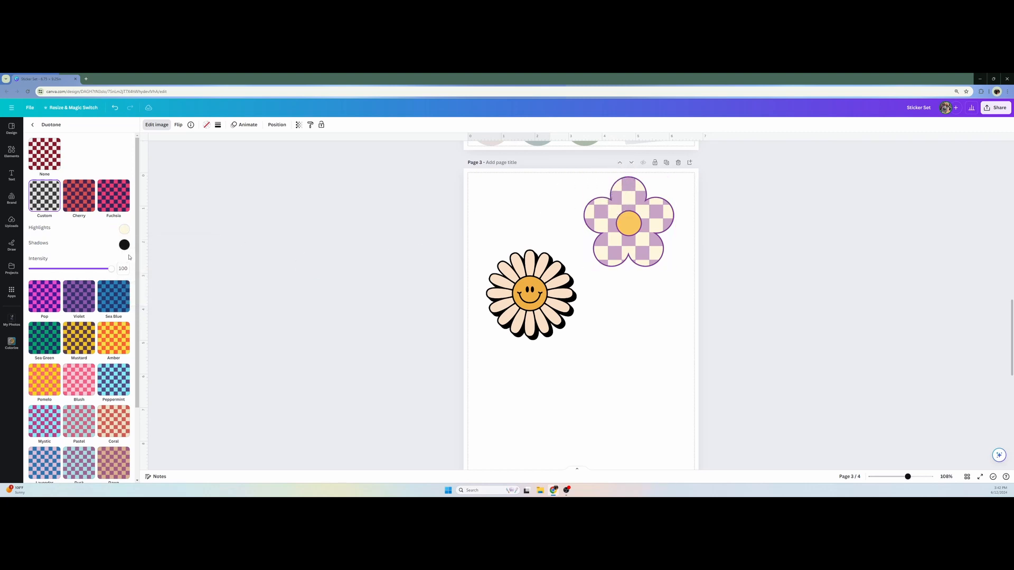
click(124, 245)
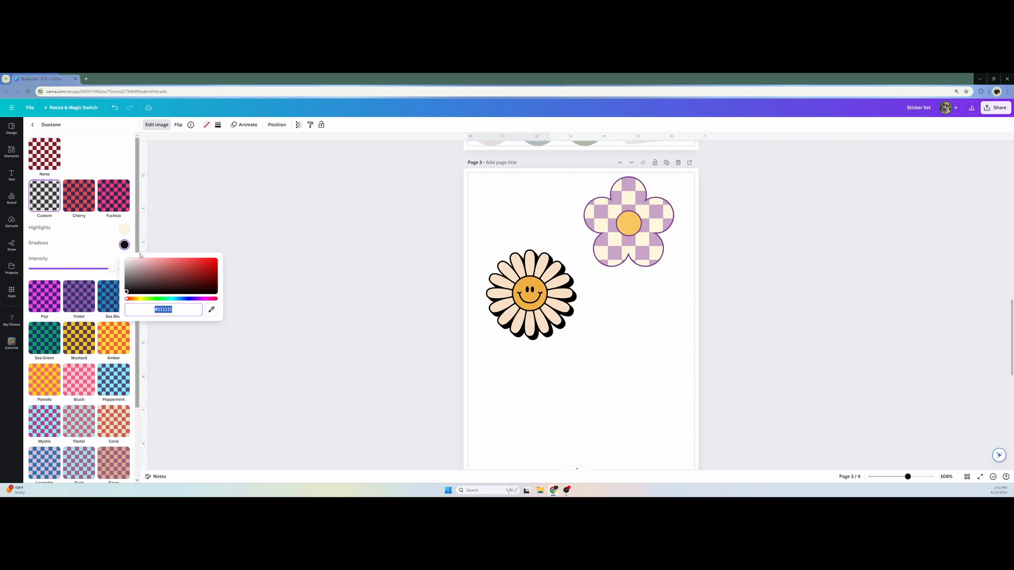
click(212, 309)
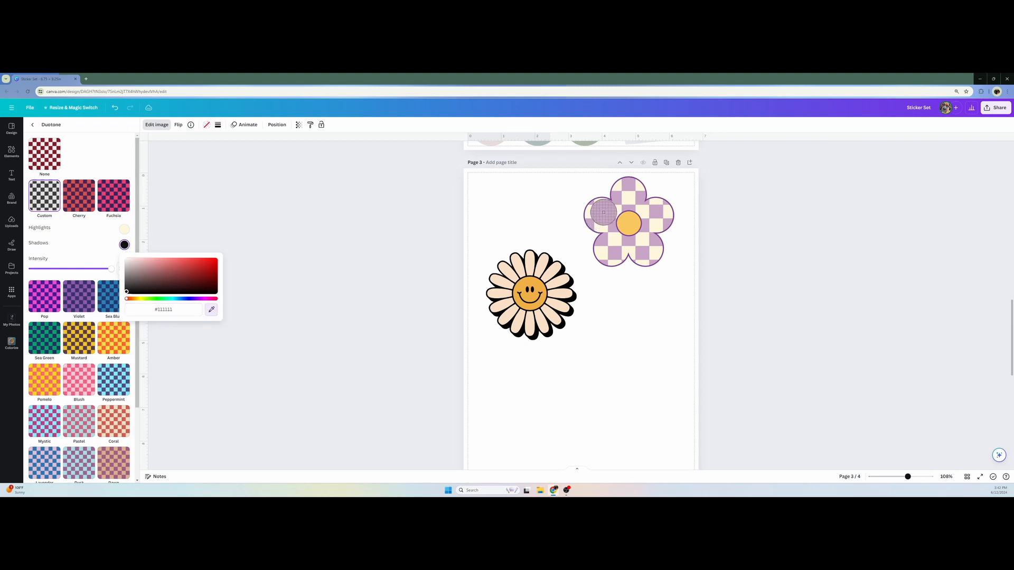
click(601, 214)
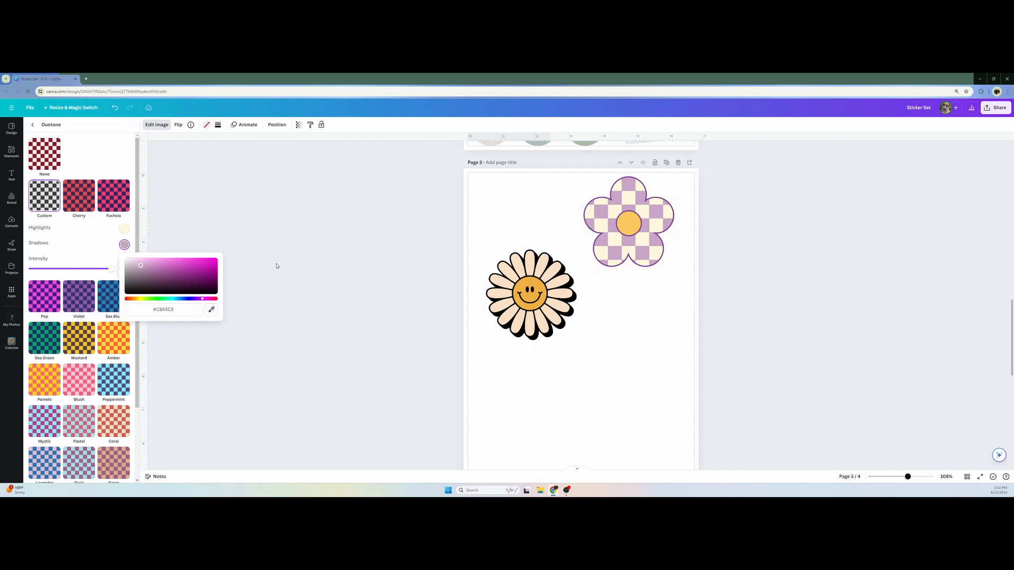
click(103, 236)
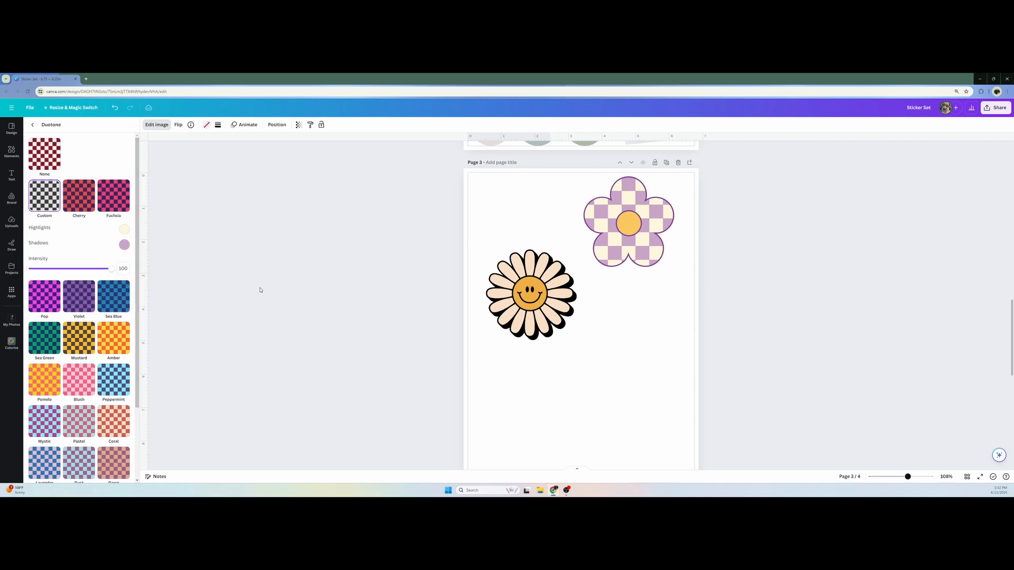
scroll(267, 290, down, 5)
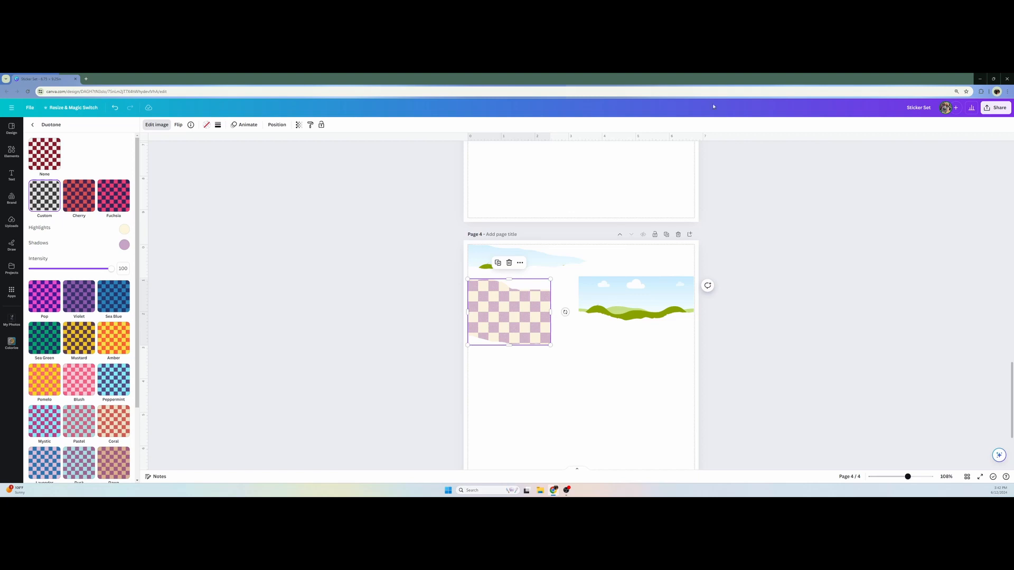
click(426, 292)
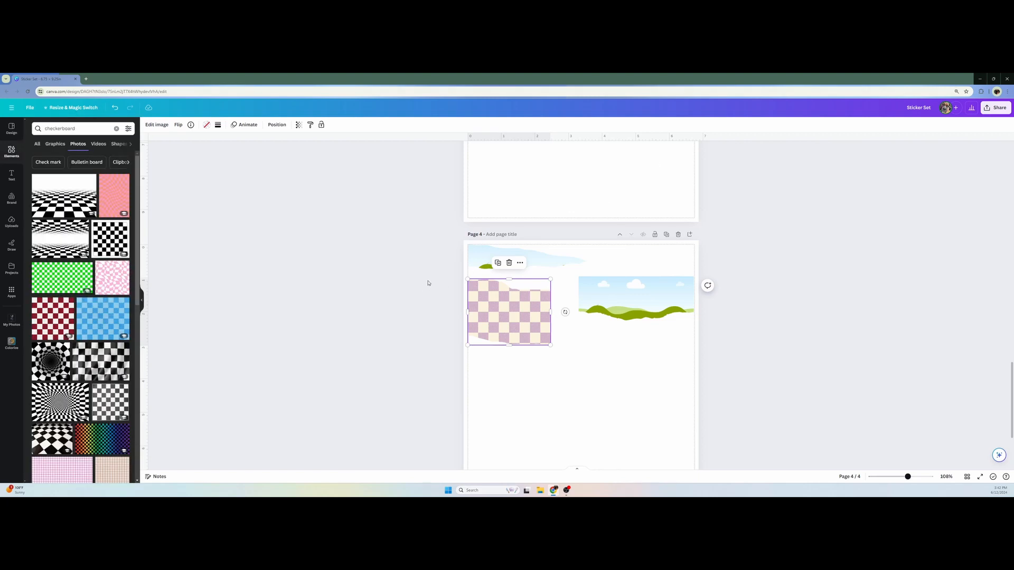
Search elements for paper photos and fill page 4's tapered top frame with a light gray crumpled paper texture
scroll(537, 225, up, 4)
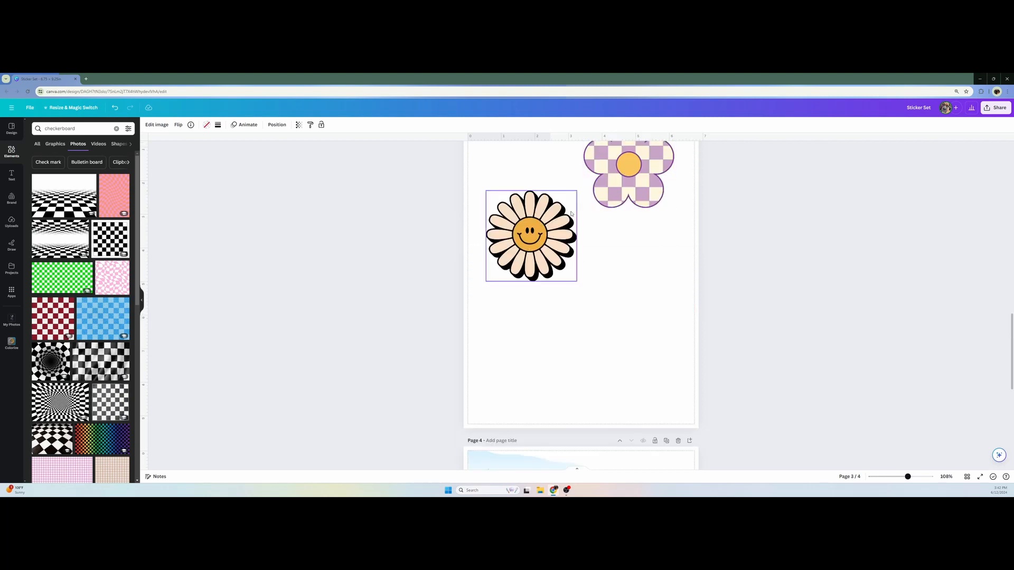
scroll(535, 356, down, 4)
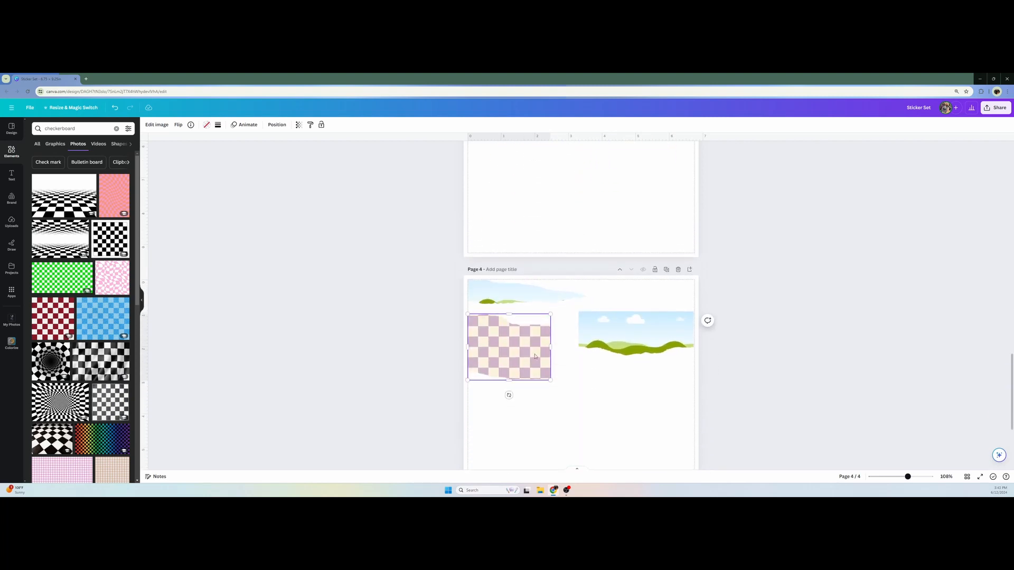
click(535, 356)
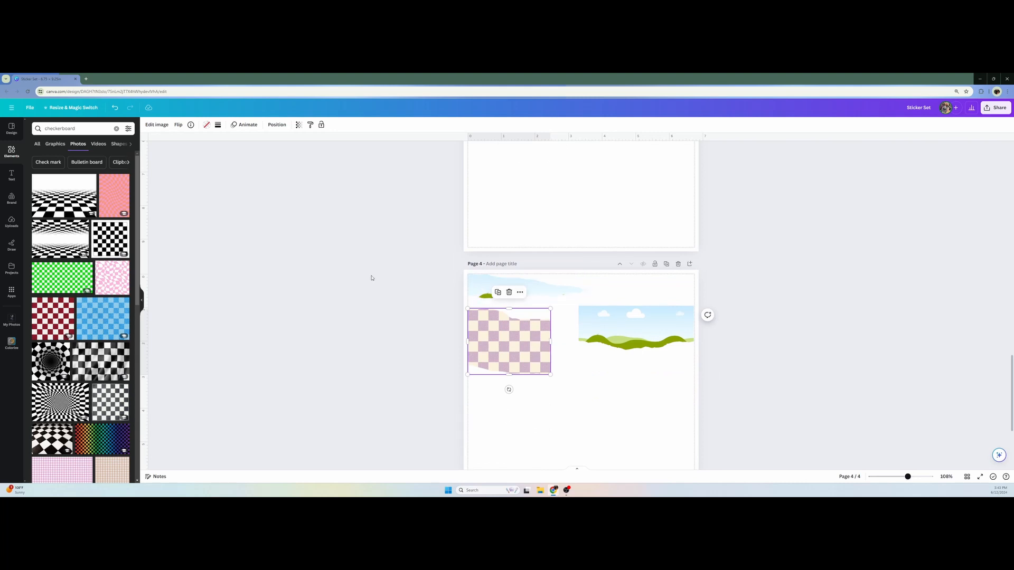
click(116, 128)
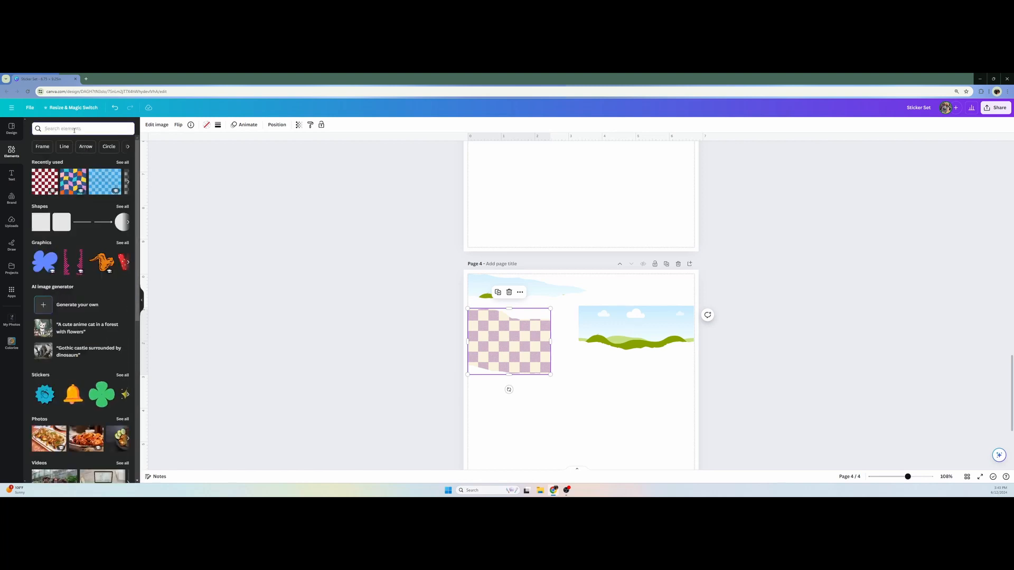
text(paper)
key(Return)
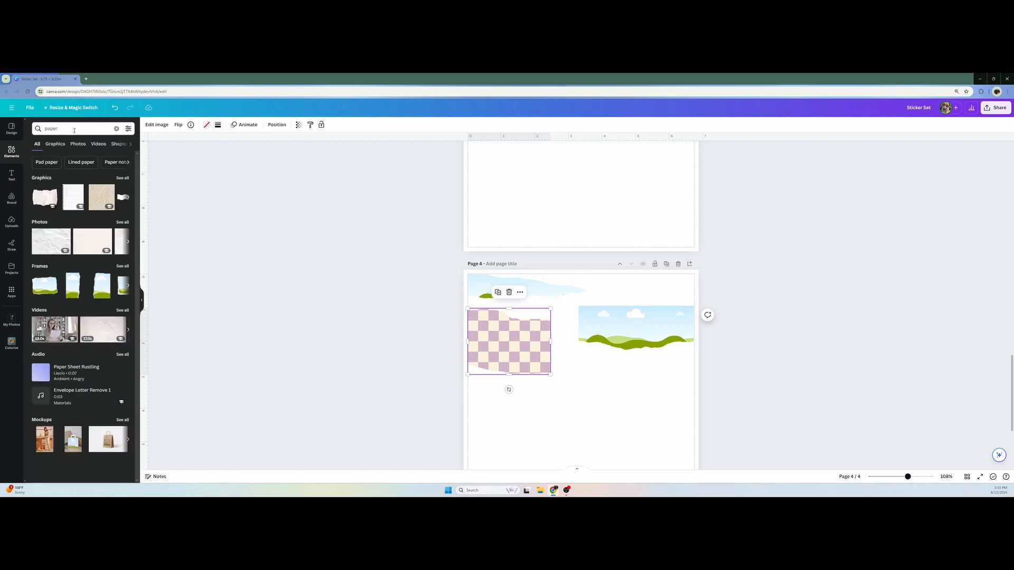
click(79, 145)
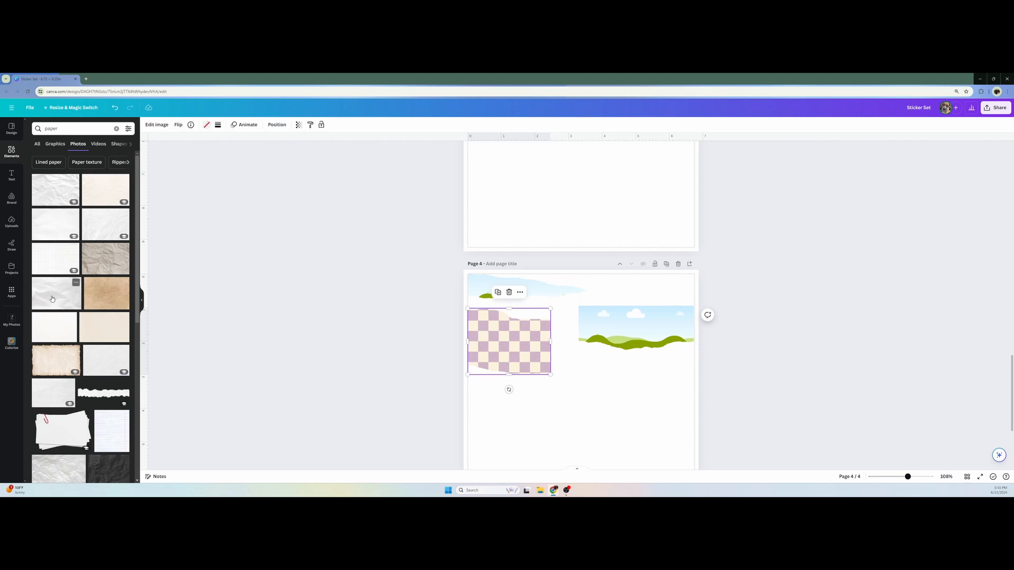
drag(51, 299, 499, 284)
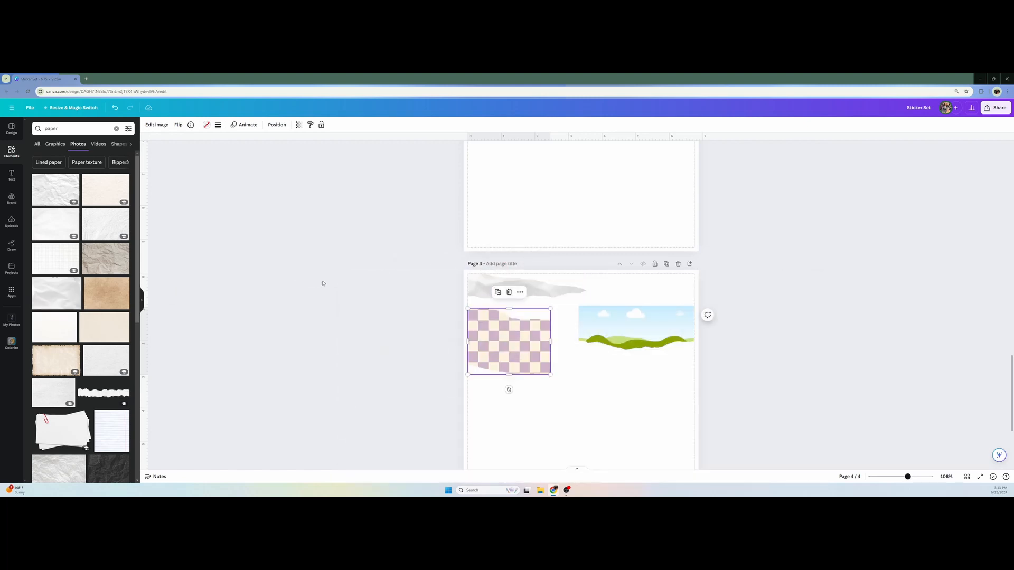
Apply the Custom Duotone effect to the crumpled paper in page 4's tapered top frame
click(157, 125)
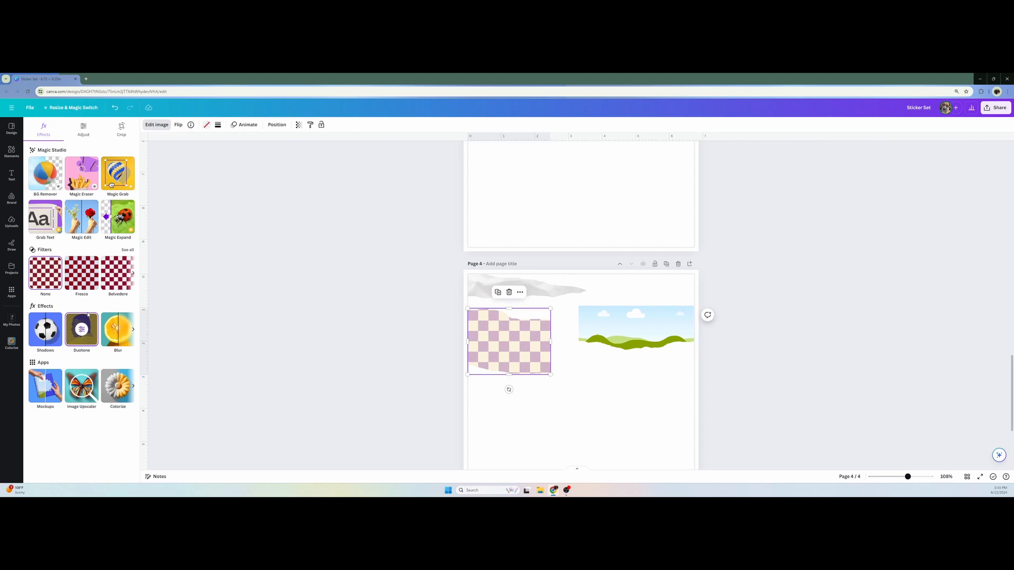
click(88, 318)
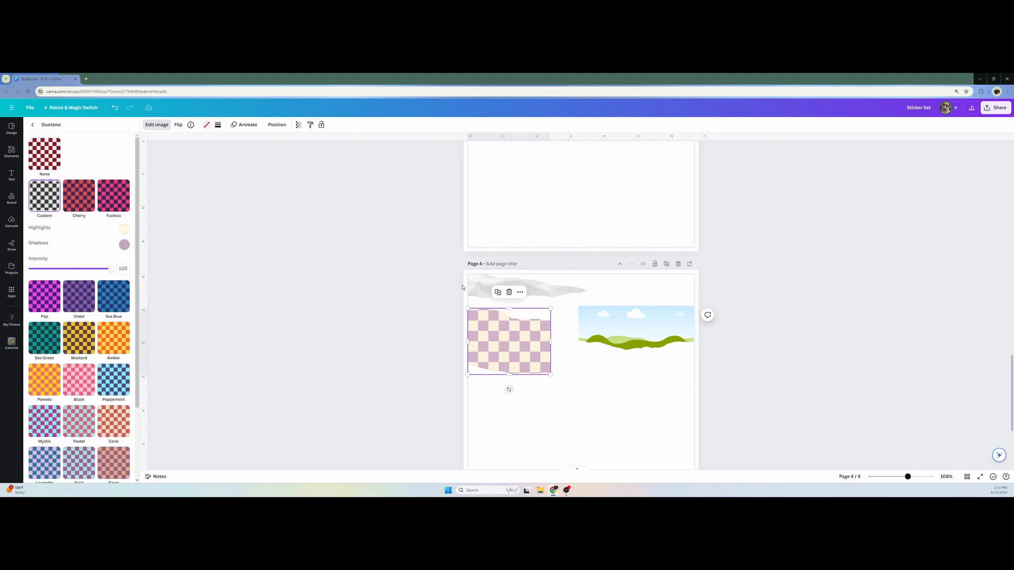
click(476, 289)
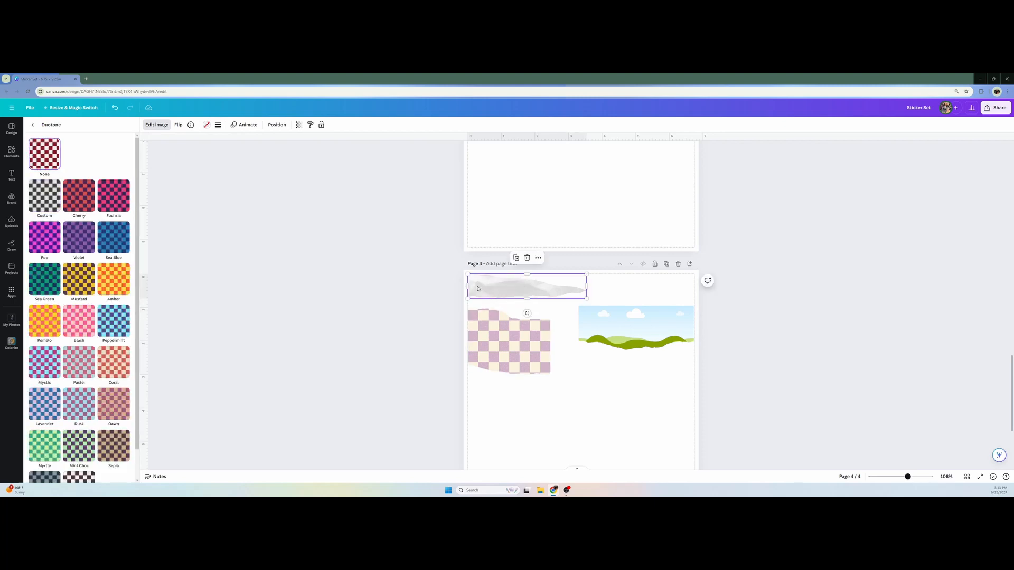
click(38, 195)
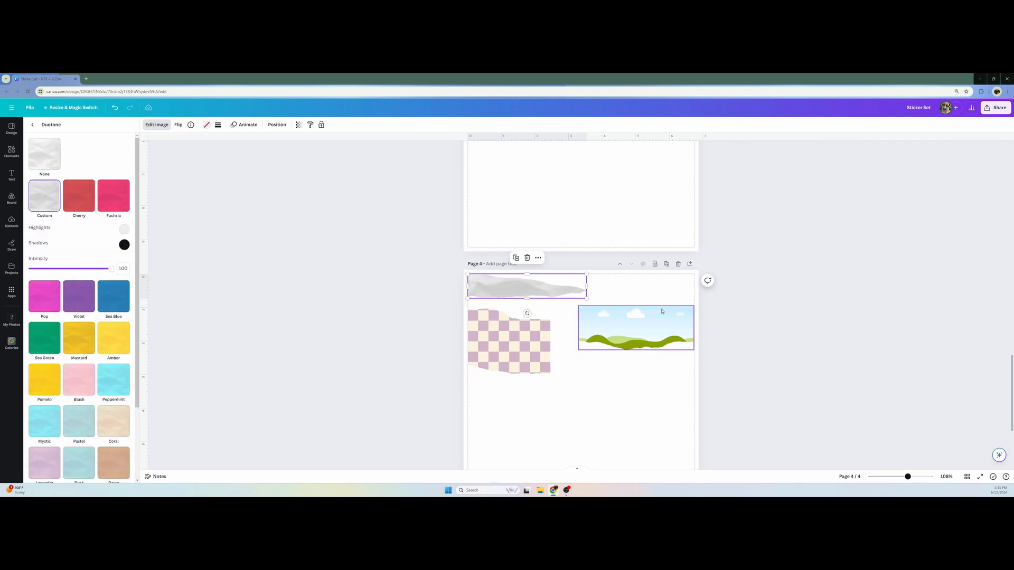
Set the crumpled paper's Duotone highlights to the yellow sampled from the center of page 3's checkered flower
scroll(658, 312, up, 2)
scroll(578, 305, up, 2)
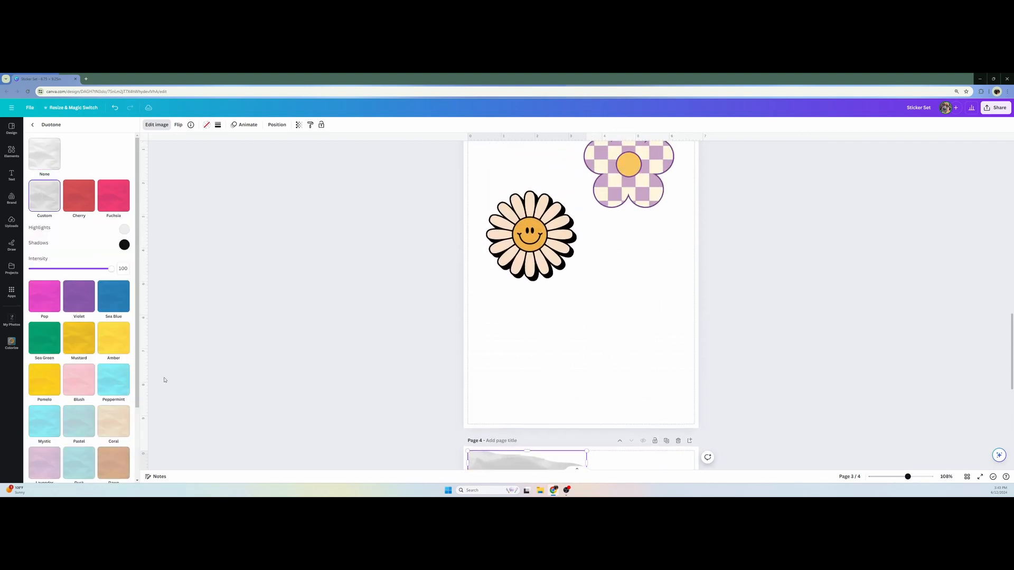
click(126, 232)
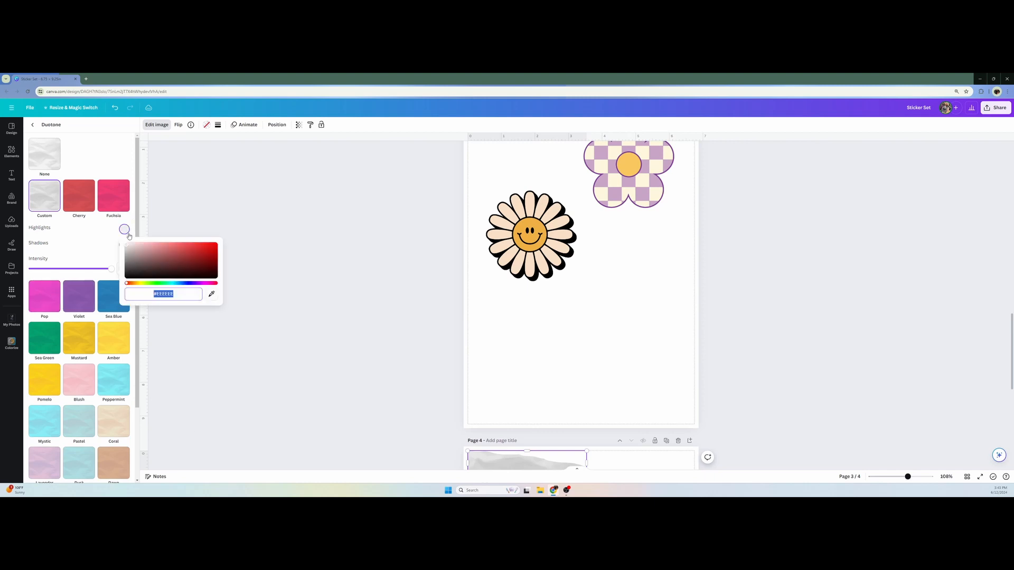
click(211, 294)
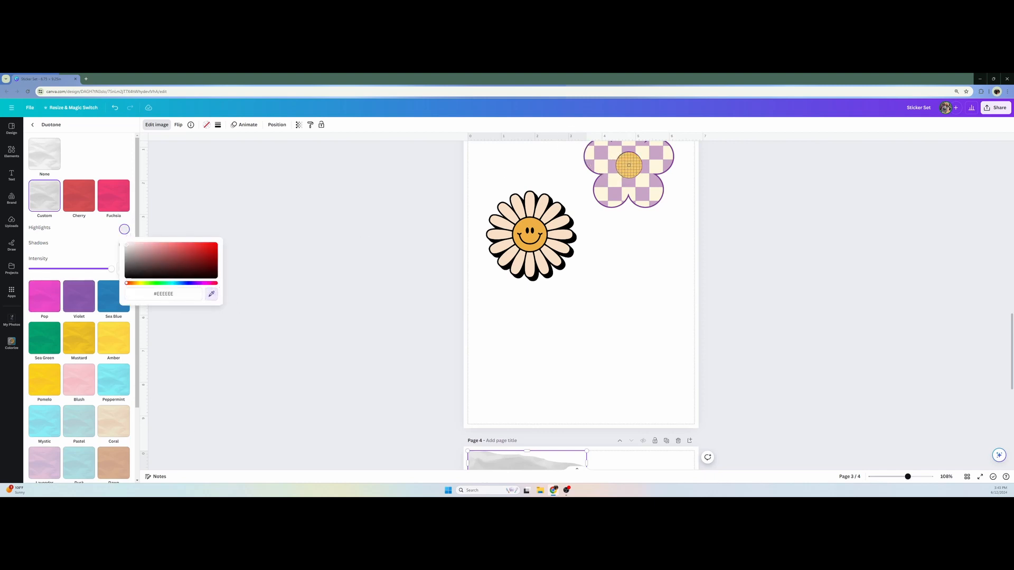
click(629, 166)
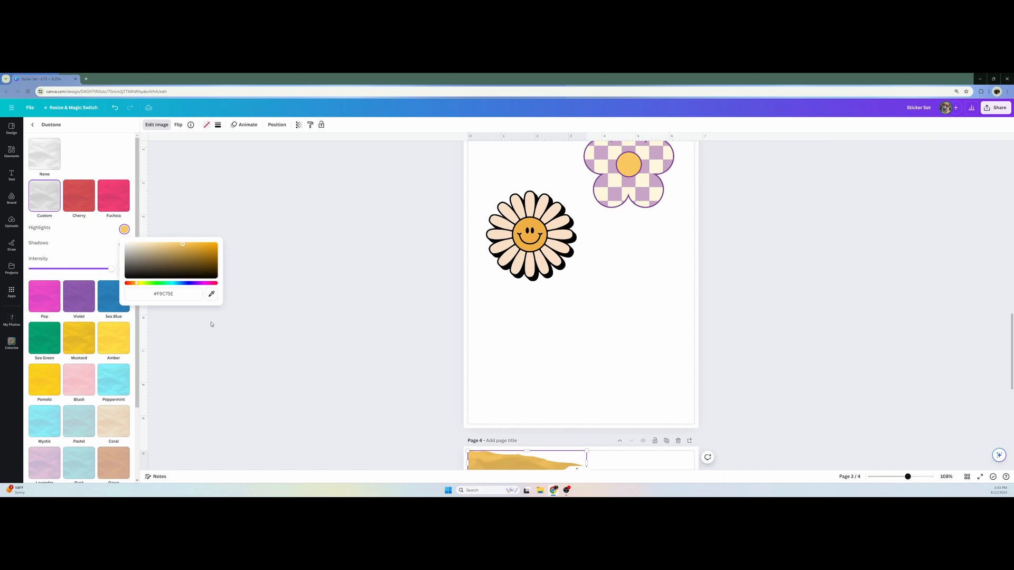
Set the crumpled paper's Duotone shadows to the orange sampled from the smiley daisy's center on page 3
scroll(449, 442, down, 2)
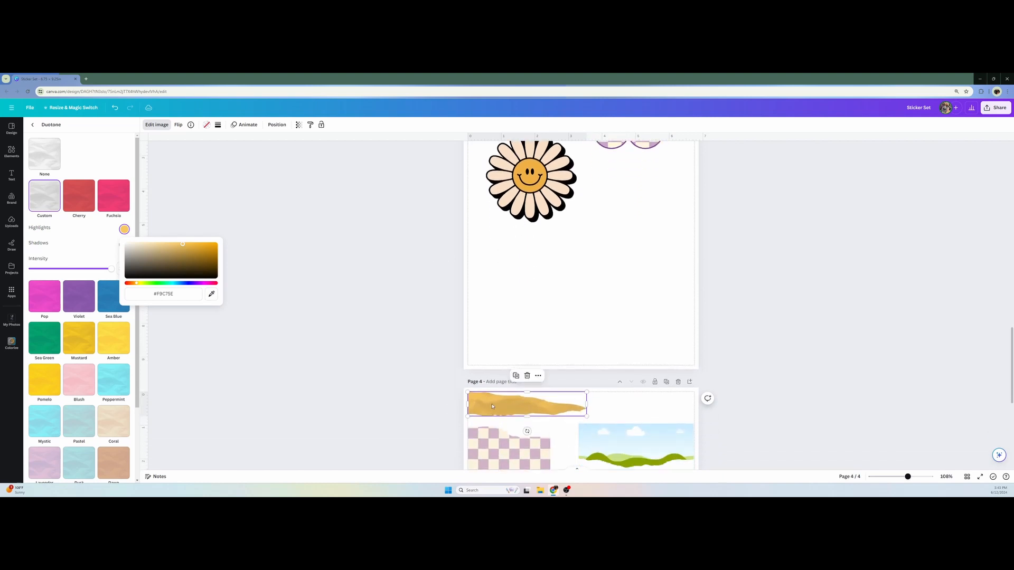
click(124, 245)
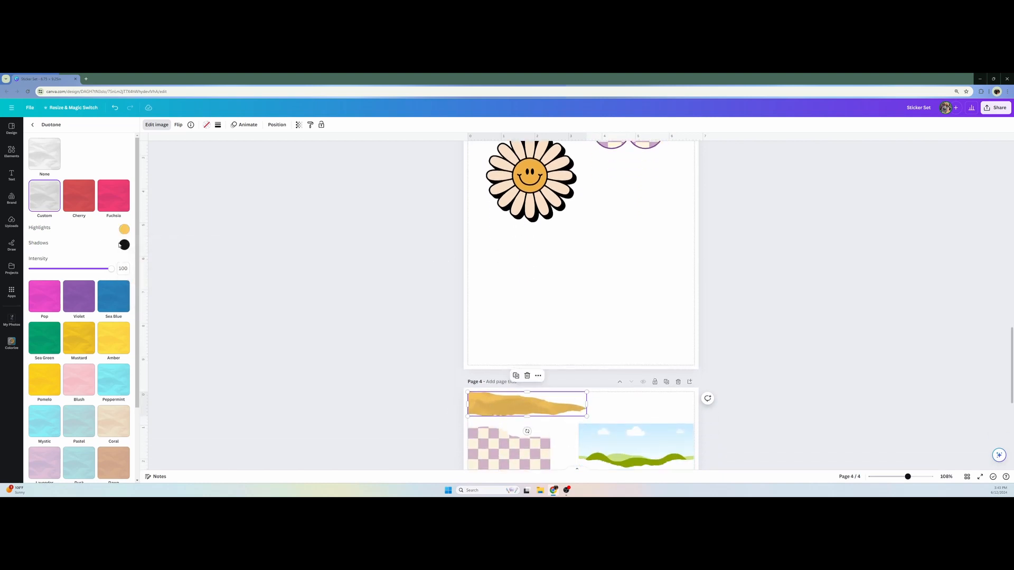
click(124, 244)
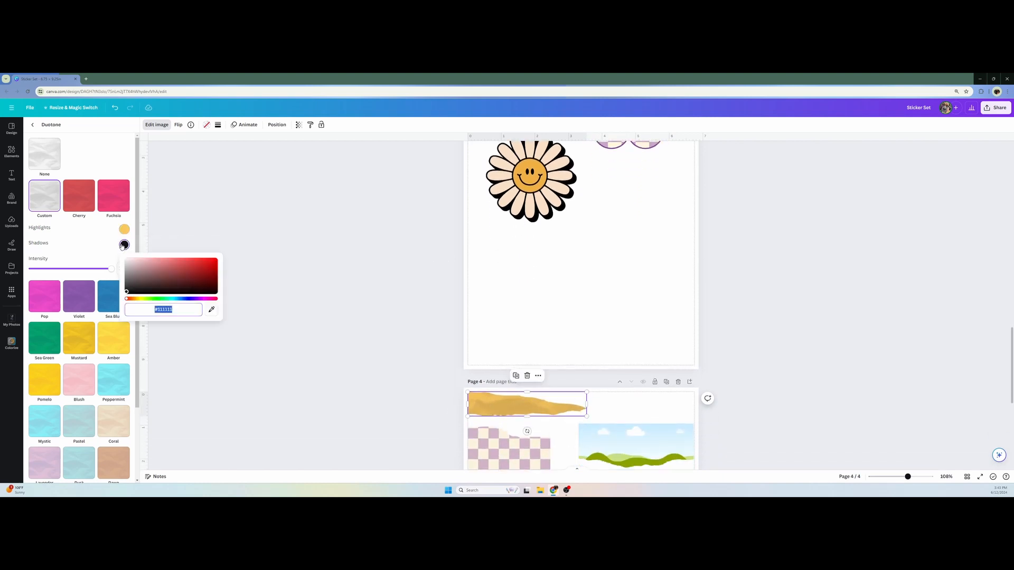
click(211, 309)
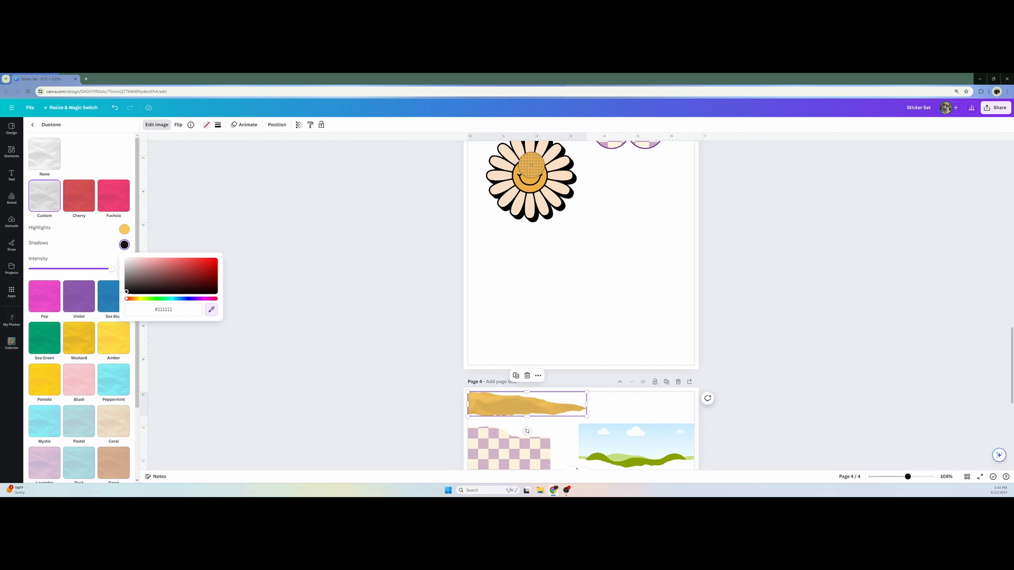
click(531, 165)
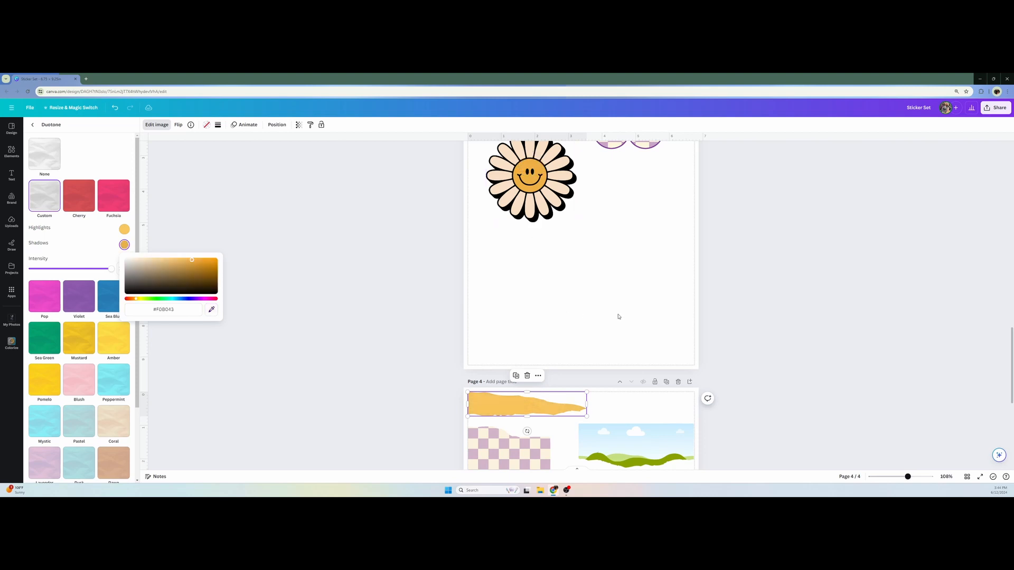
click(84, 246)
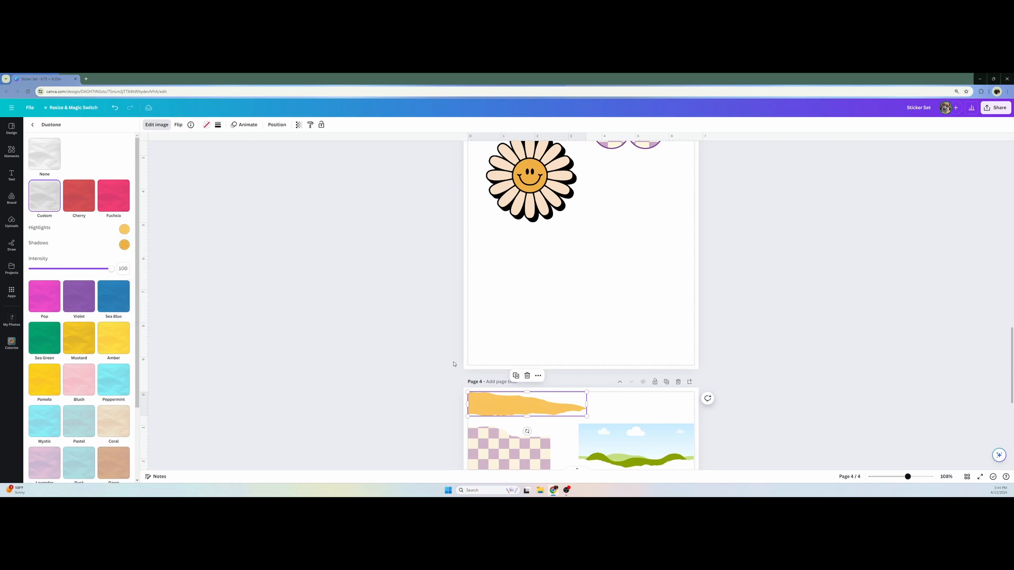
scroll(453, 364, down, 1)
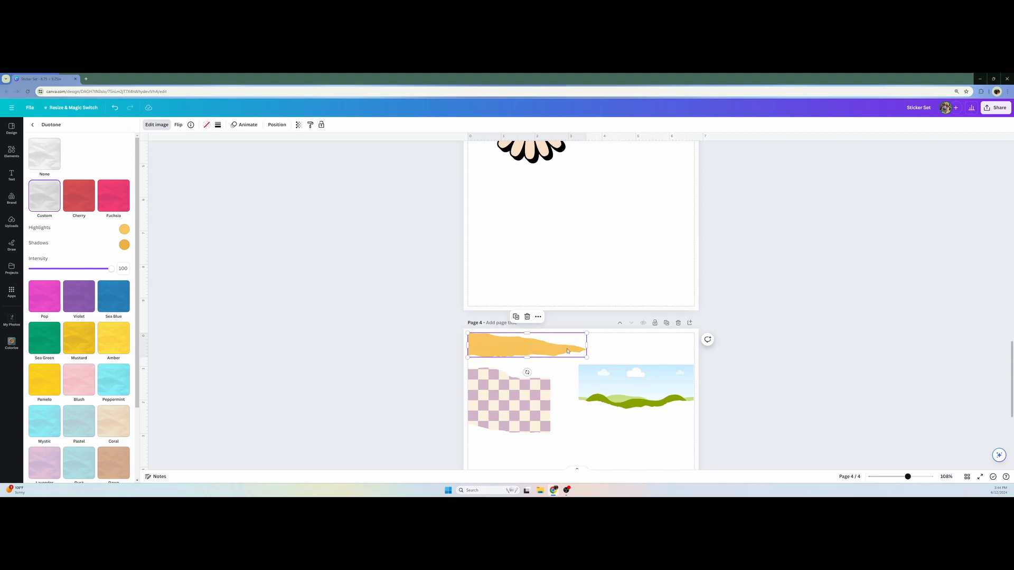
Set the crumpled paper's Duotone shadows to the yellow sampled from the center of page 3's checkered flower
click(125, 245)
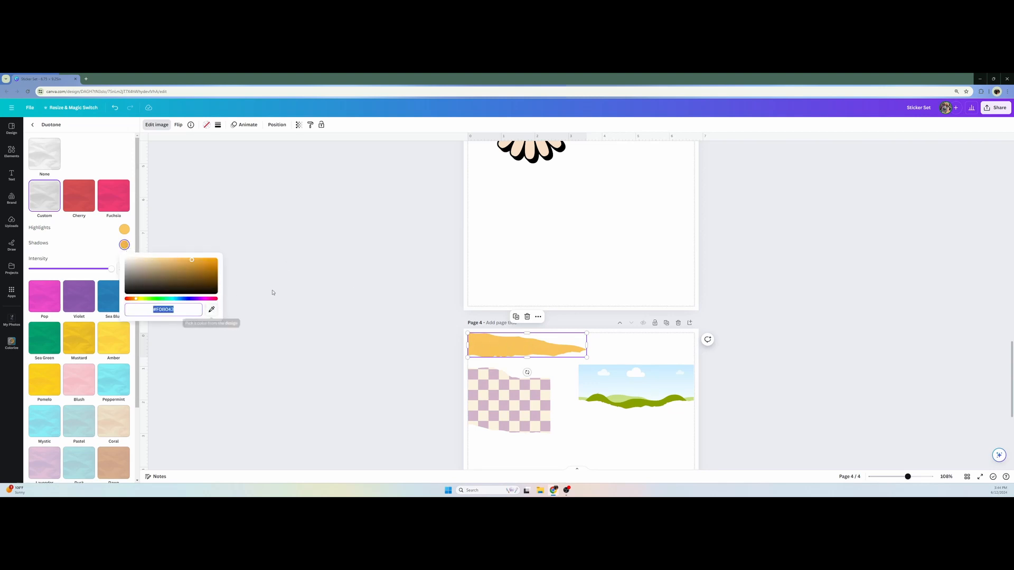
scroll(270, 290, up, 2)
scroll(263, 289, up, 1)
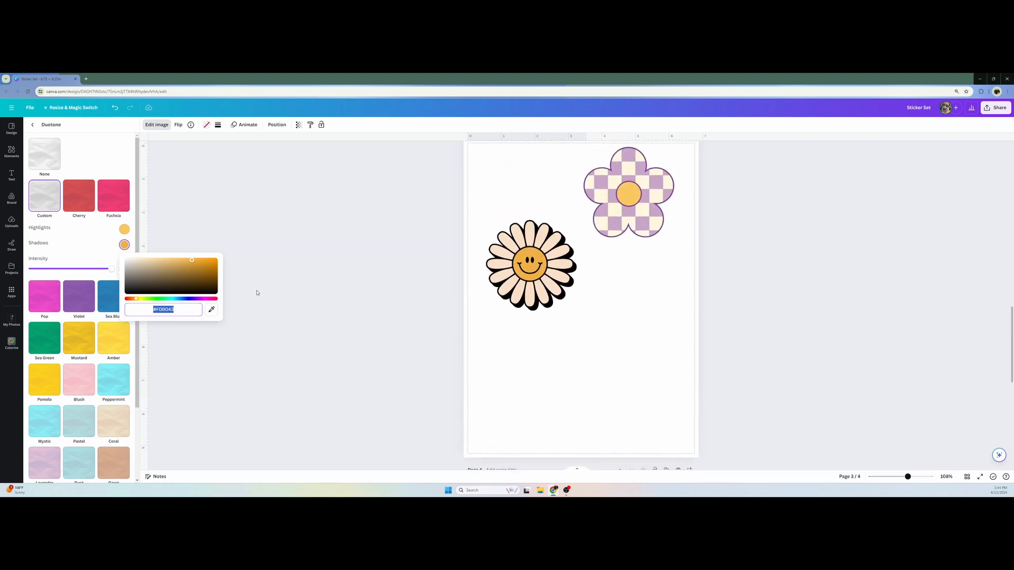
click(211, 312)
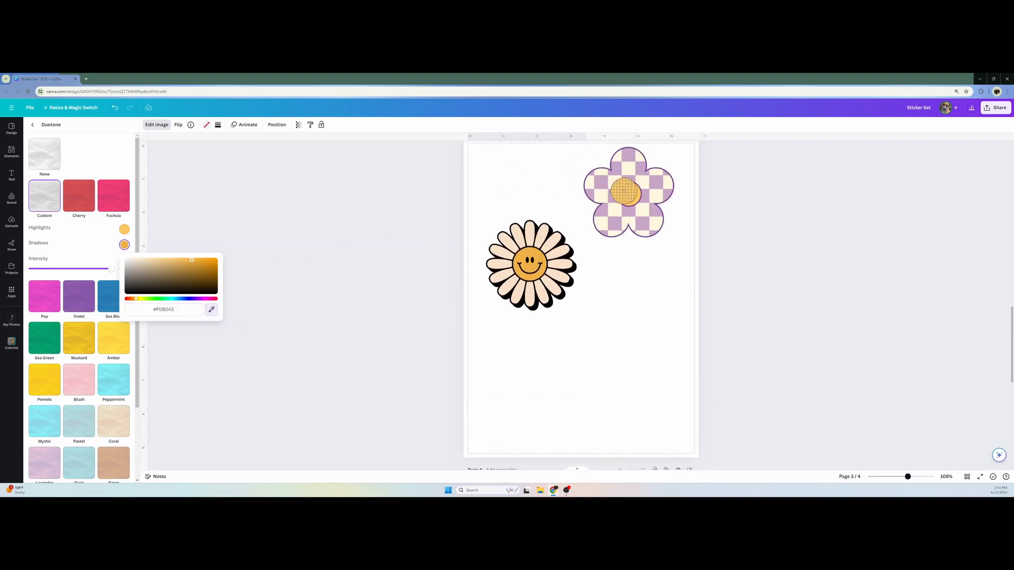
click(628, 195)
scroll(324, 218, down, 3)
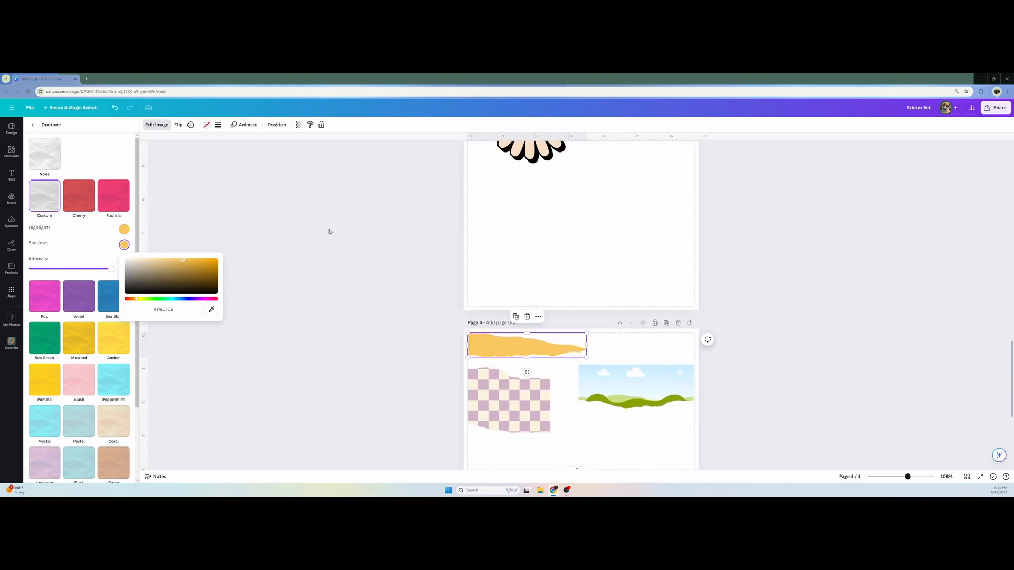
click(100, 242)
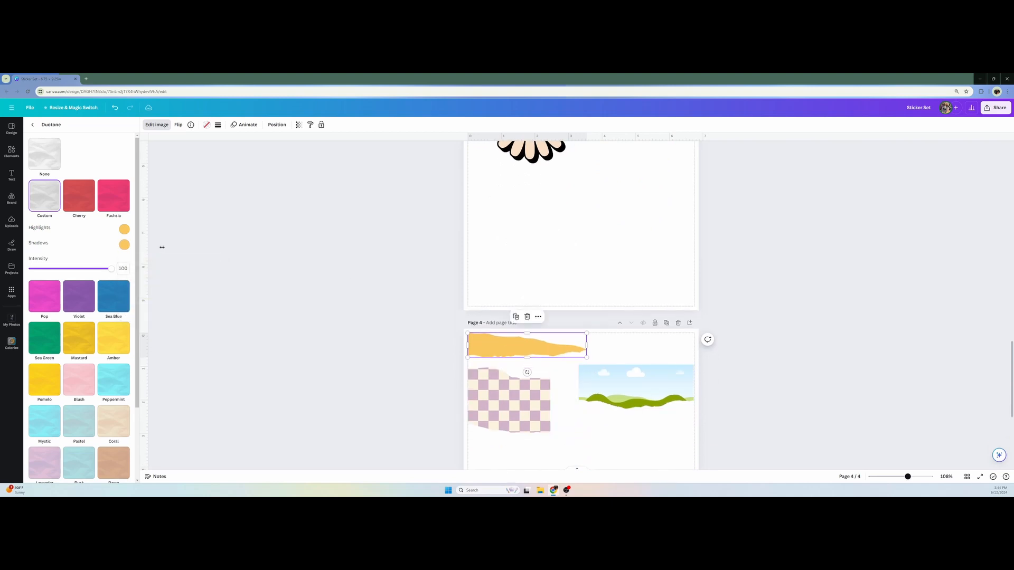
scroll(371, 389, down, 2)
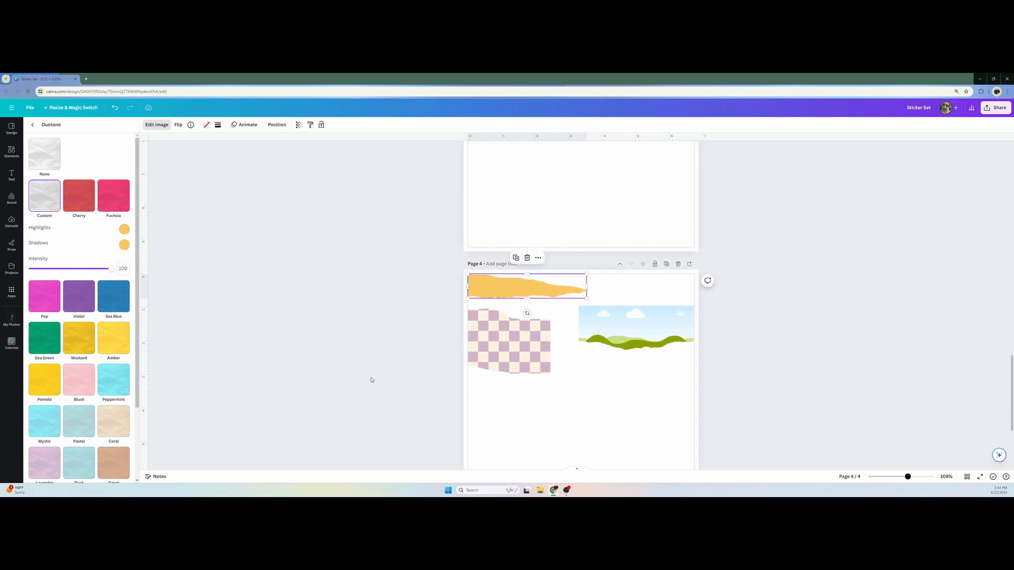
scroll(372, 374, up, 4)
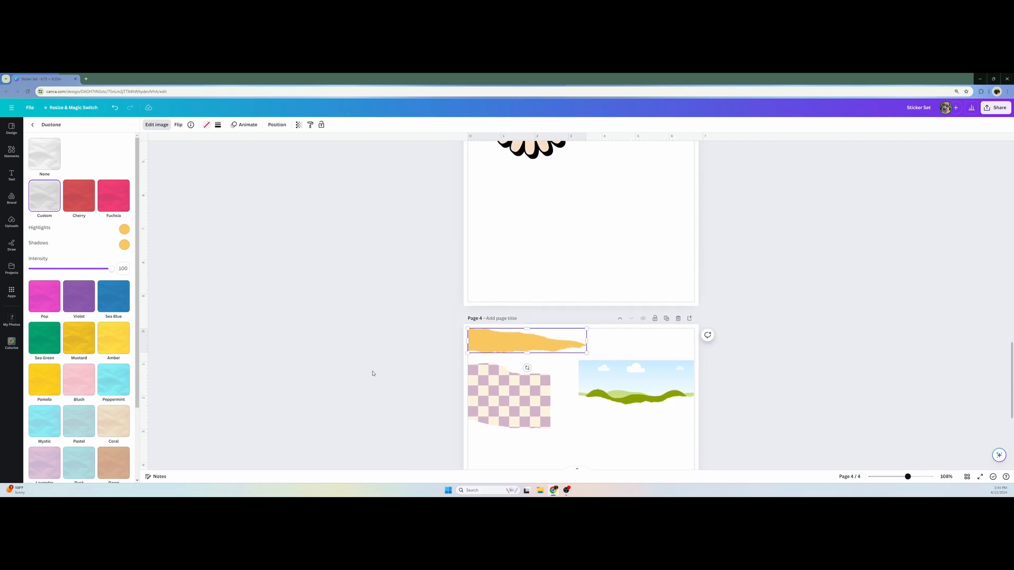
scroll(374, 372, down, 2)
scroll(372, 372, down, 2)
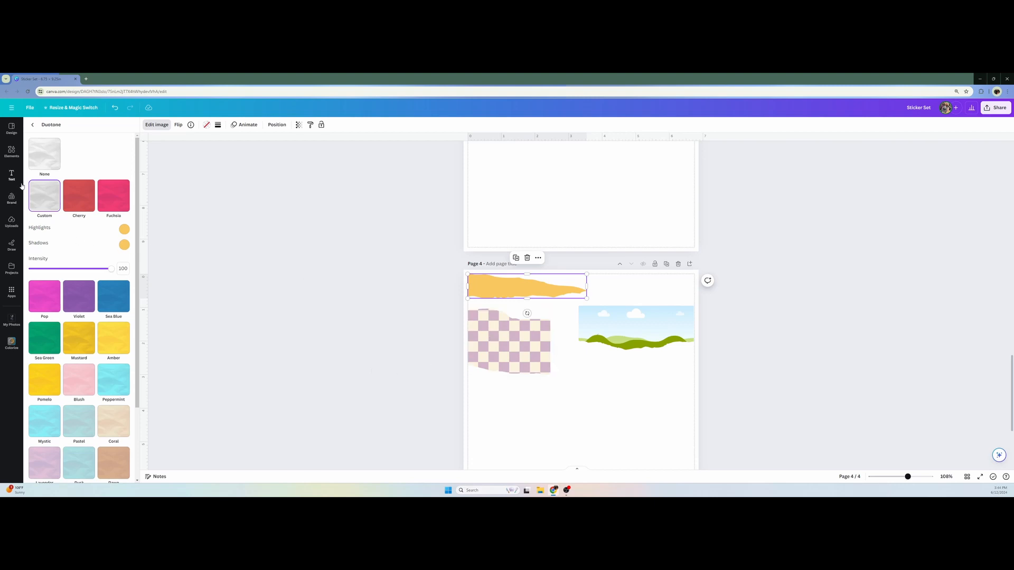
Search elements for paper photos and fill page 4's remaining landscape placeholder frame with the pale beige paper texture
click(7, 155)
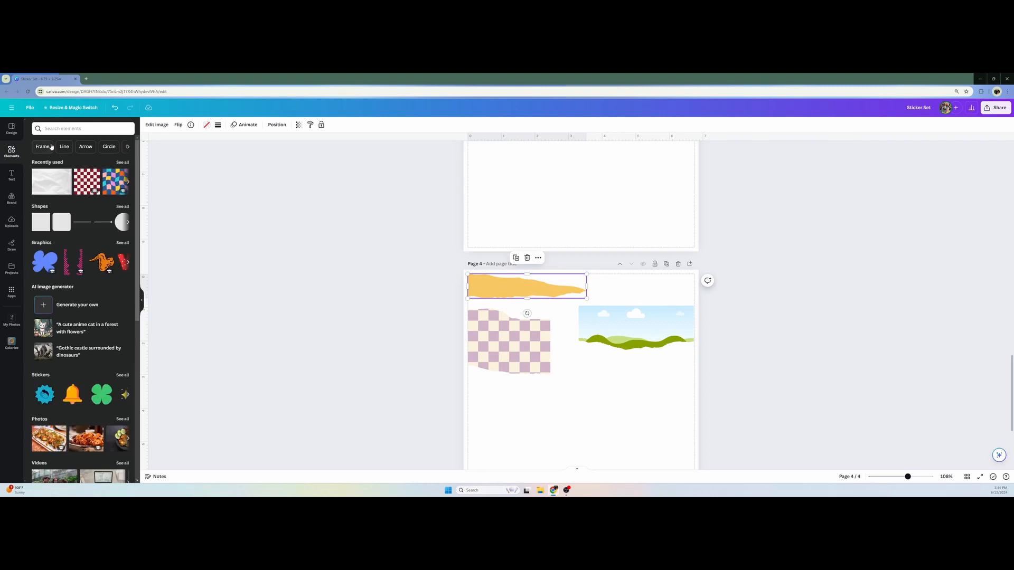
click(58, 128)
click(47, 158)
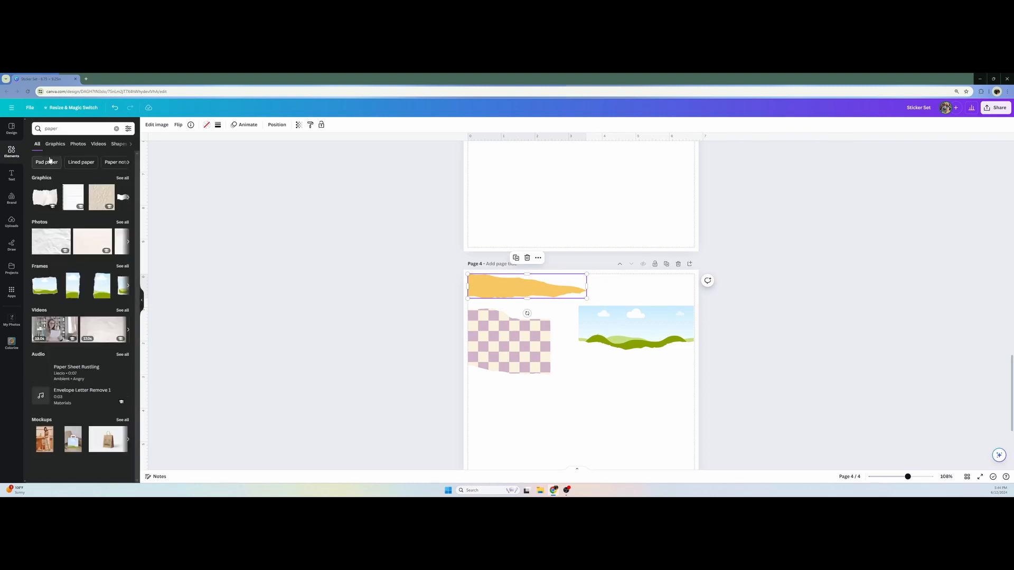
click(121, 222)
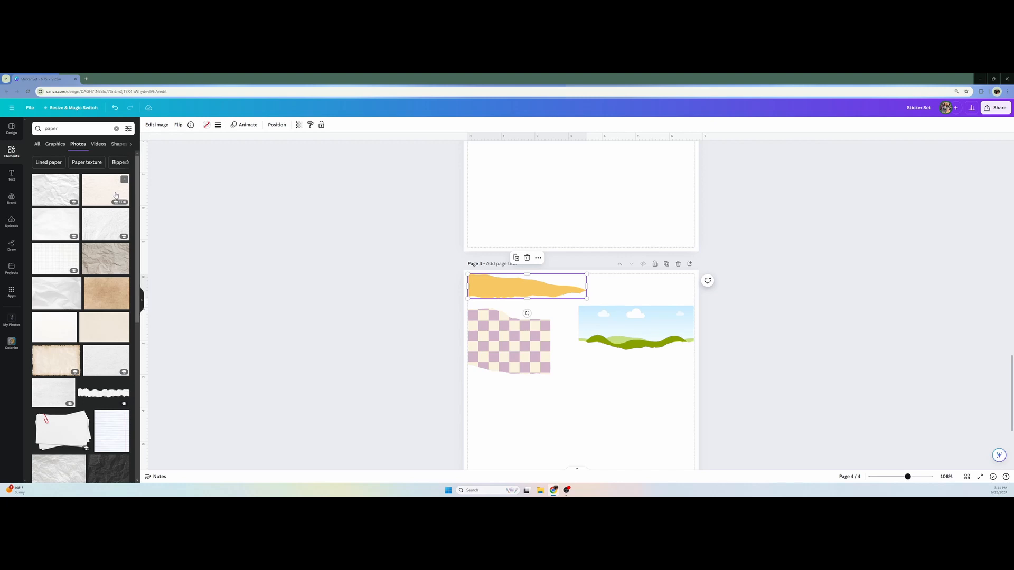
drag(116, 195, 606, 317)
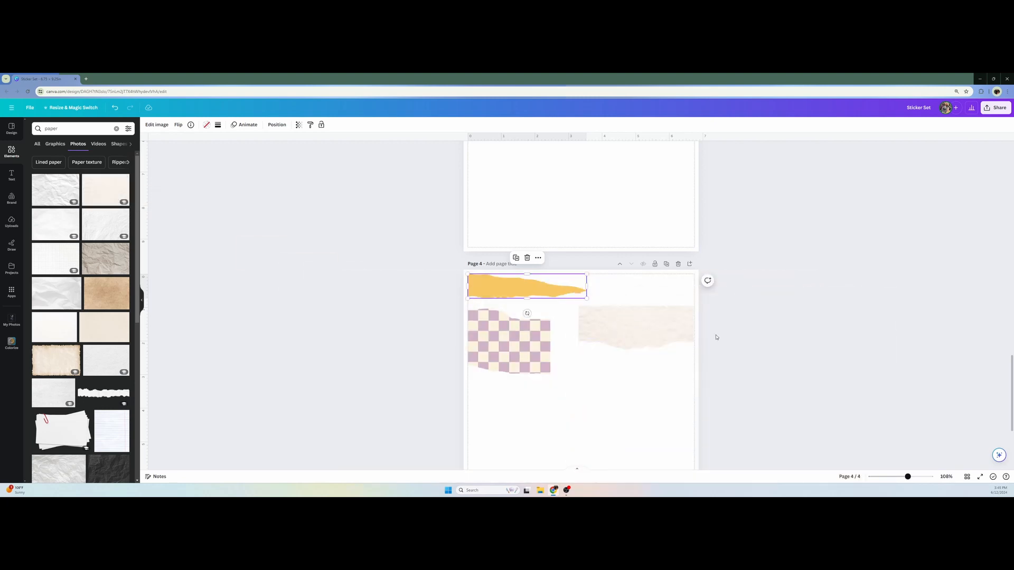
Apply the Custom Duotone effect to the beige paper in page 4's wide ripped frame
click(629, 331)
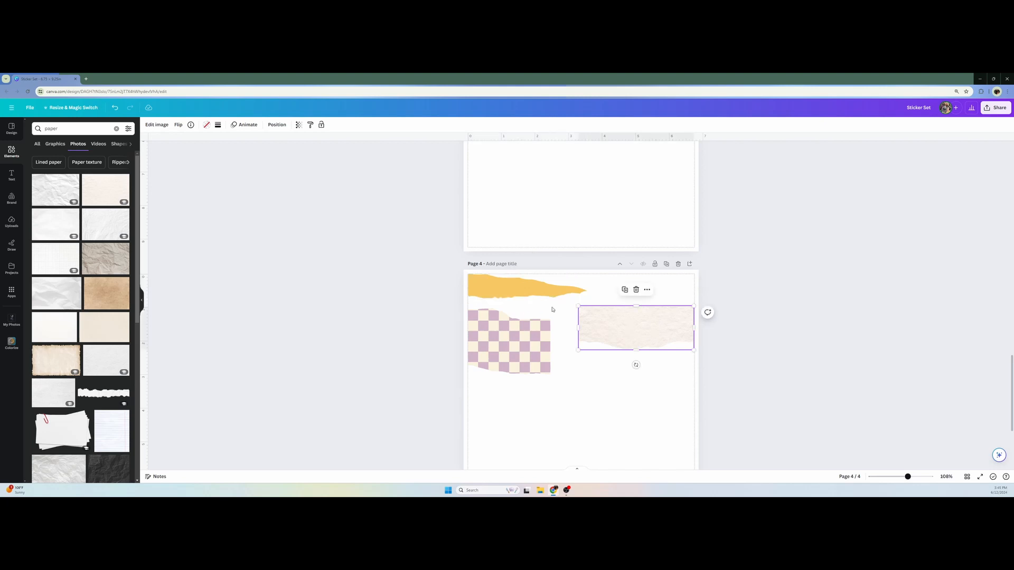
click(157, 124)
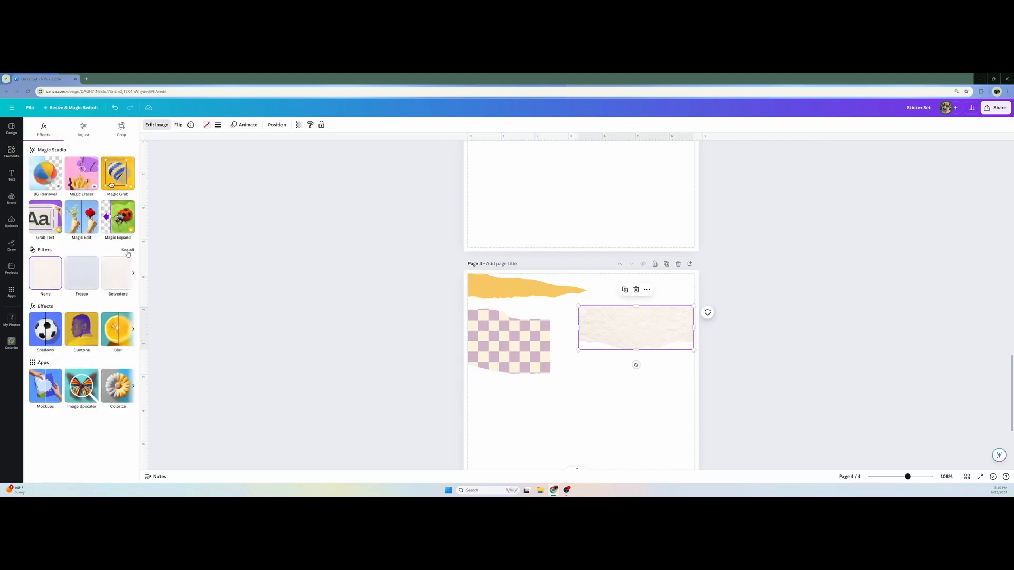
click(81, 329)
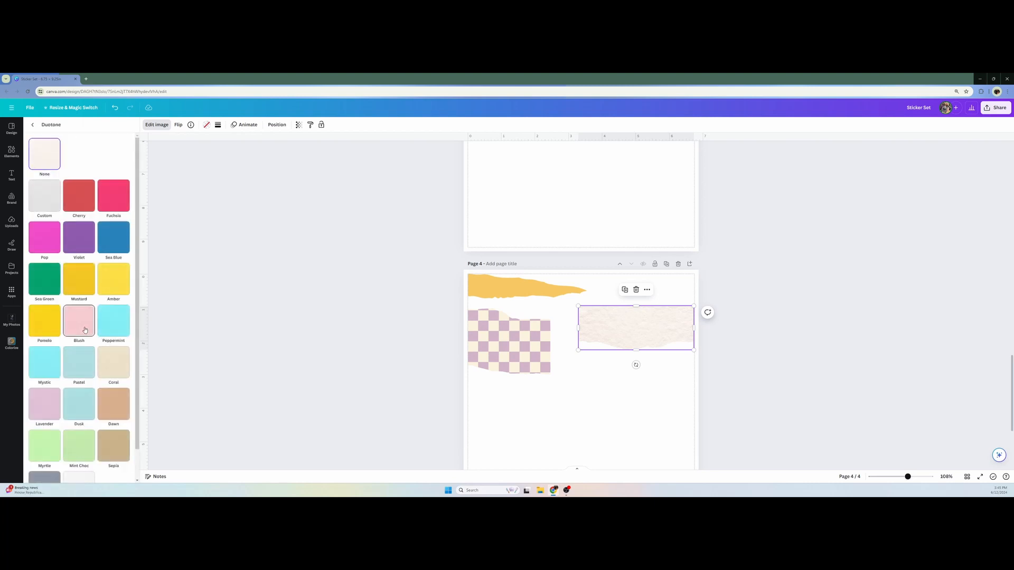
click(46, 204)
Set the wide ripped paper's Duotone highlights to the cream color sampled from page 3's checkered flower
scroll(498, 383, up, 5)
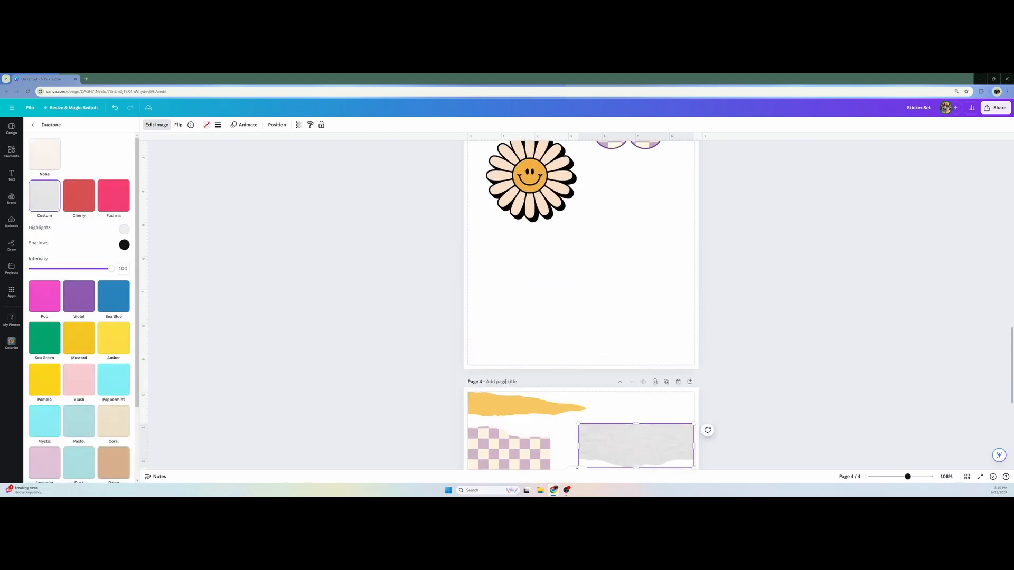
click(124, 229)
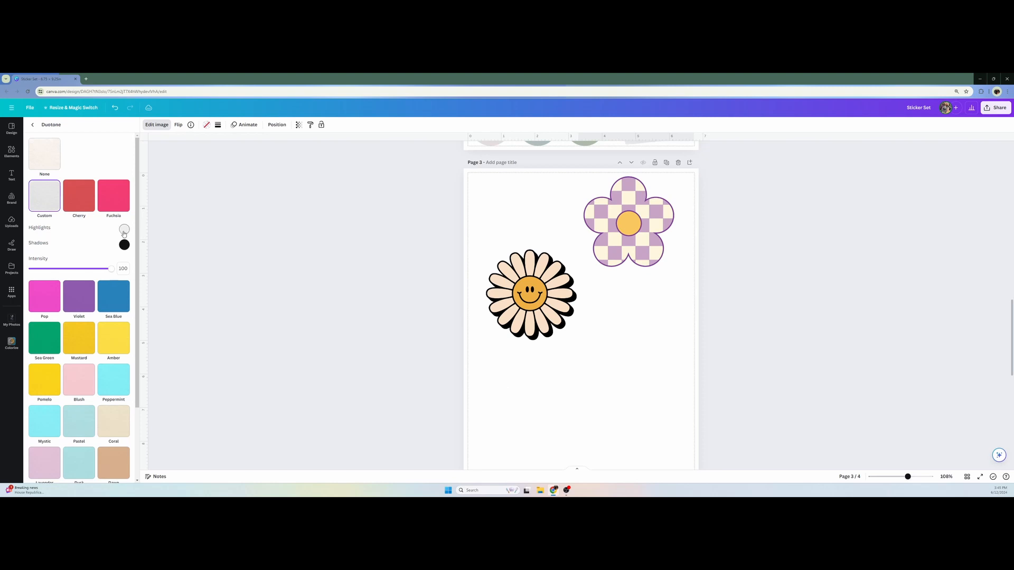
click(212, 295)
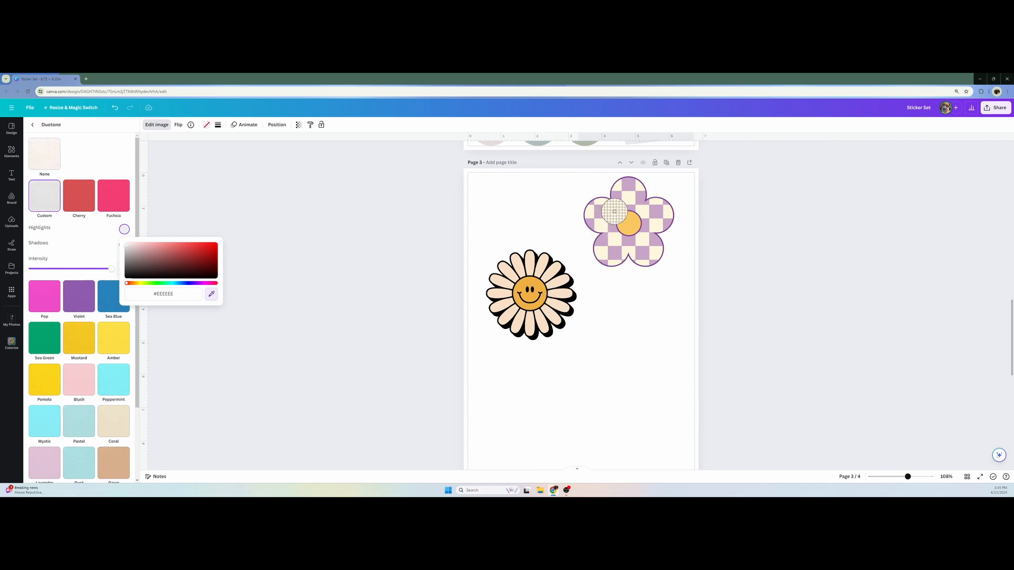
click(615, 211)
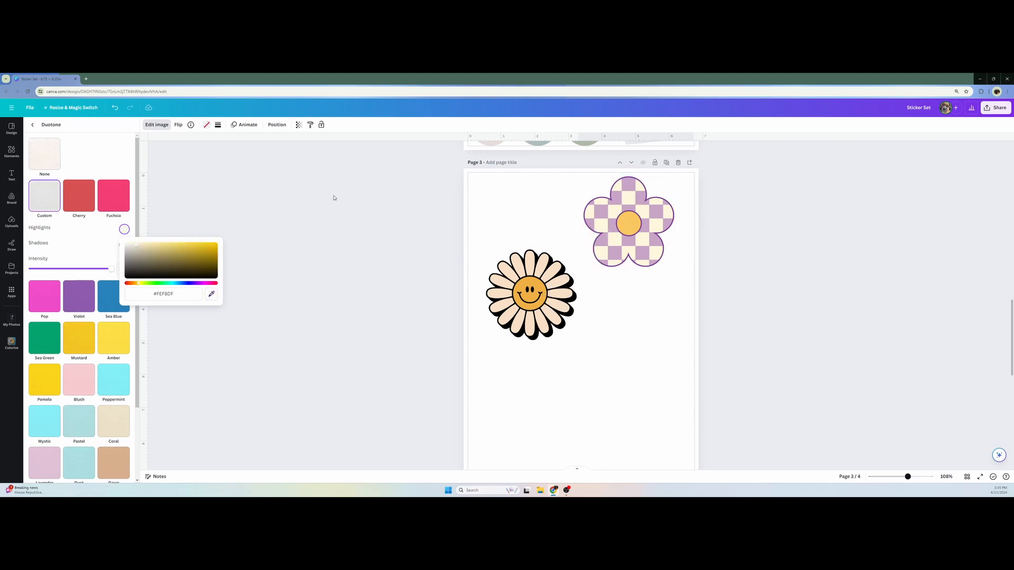
Set the wide ripped paper's Duotone shadows to the same cream sampled from the checkered flower and close the image editing options
click(120, 246)
click(124, 244)
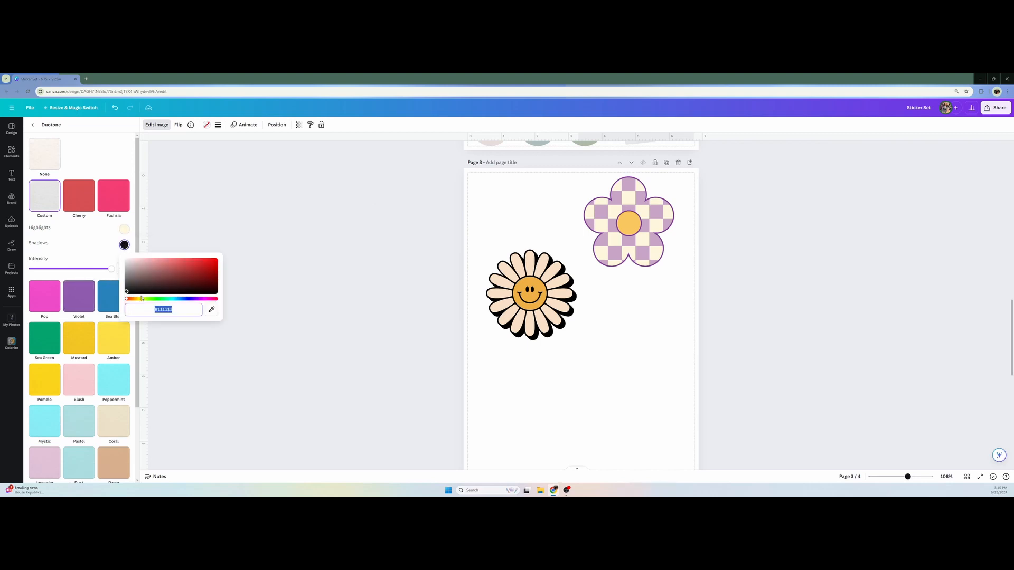
click(213, 312)
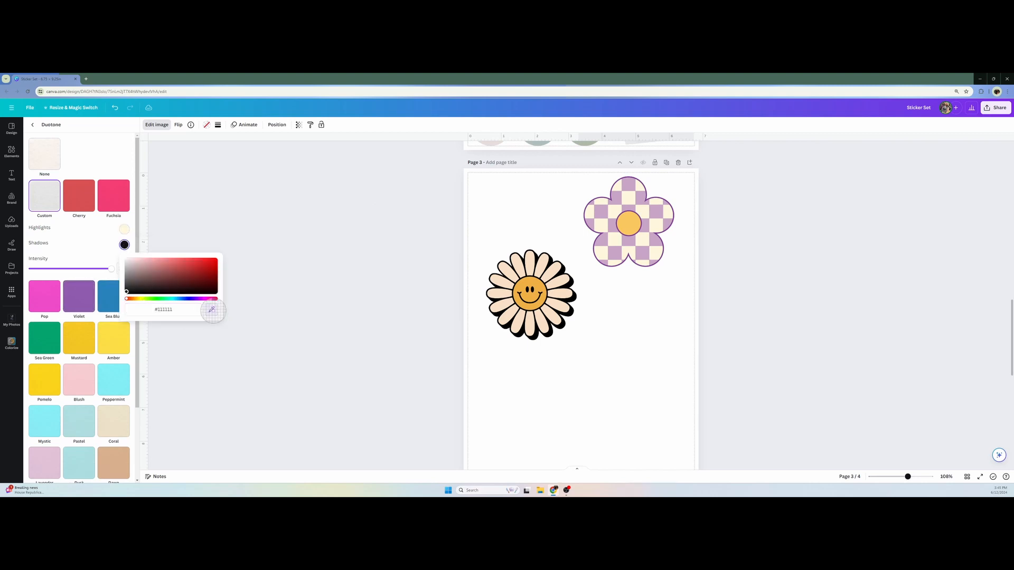
click(612, 211)
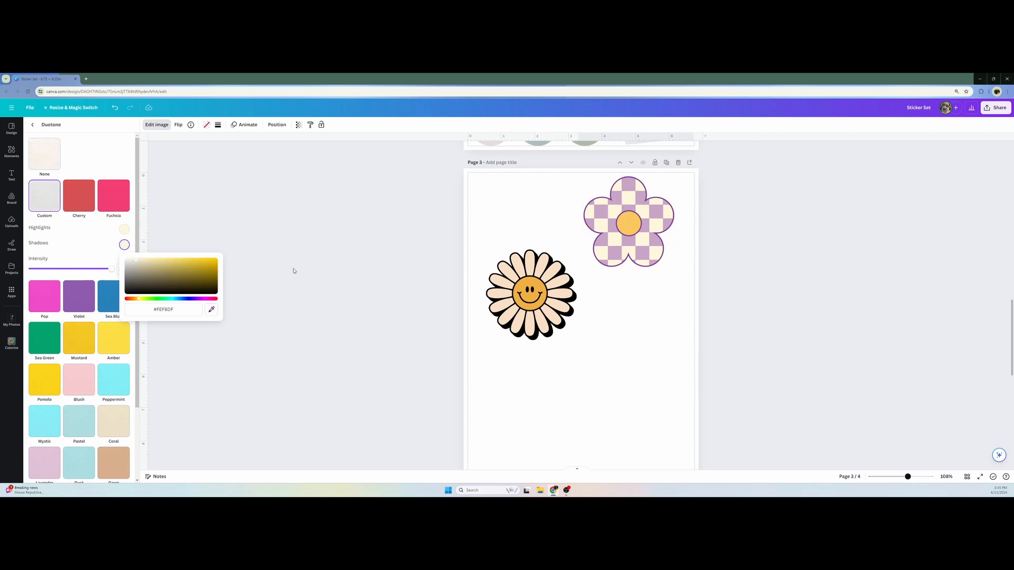
click(90, 244)
scroll(443, 411, down, 9)
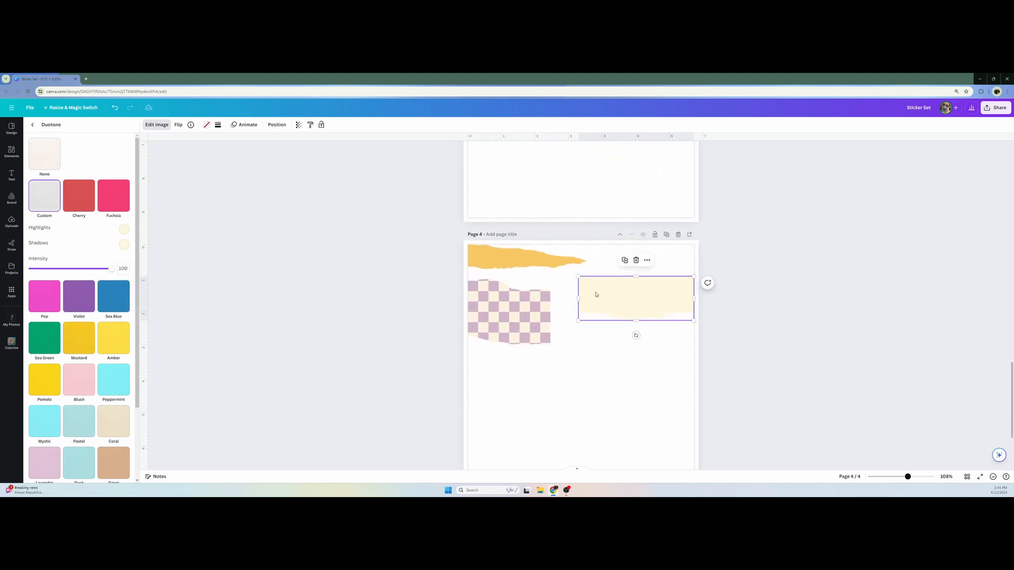
click(763, 392)
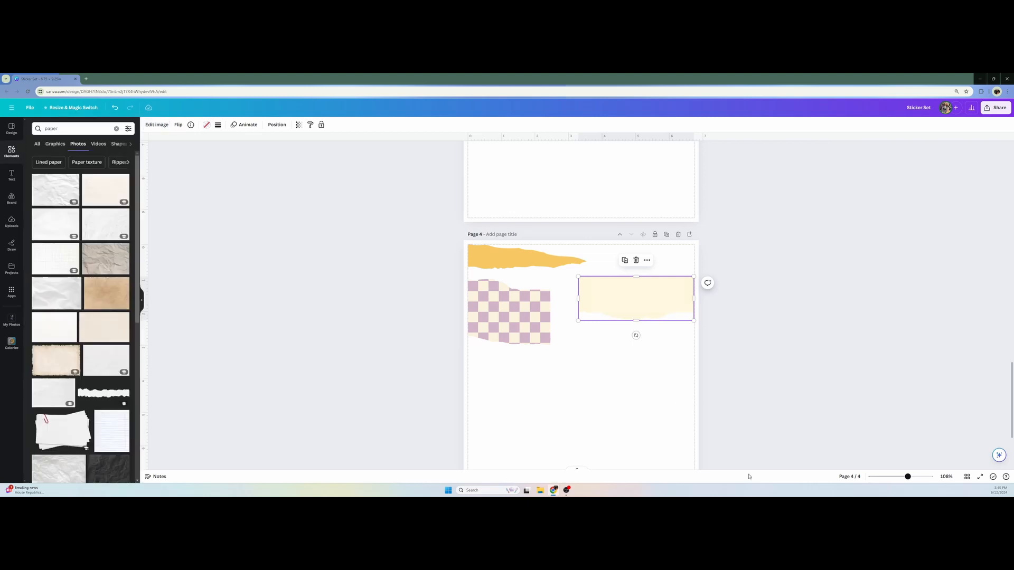
Fill the wide landscape placeholder frame at the foot of page 4 with the white grid paper photo
scroll(755, 426, down, 3)
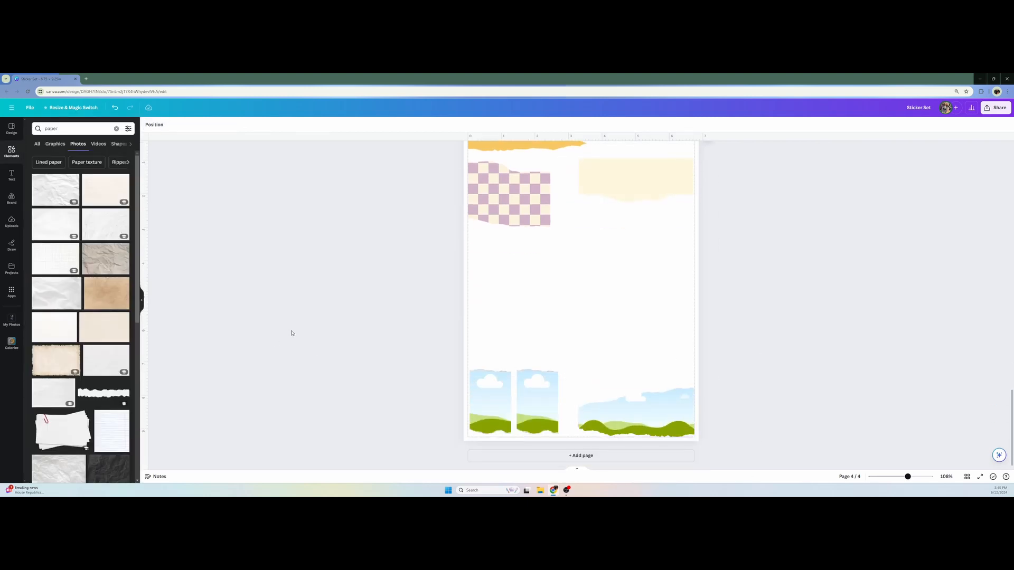
scroll(526, 239, up, 1)
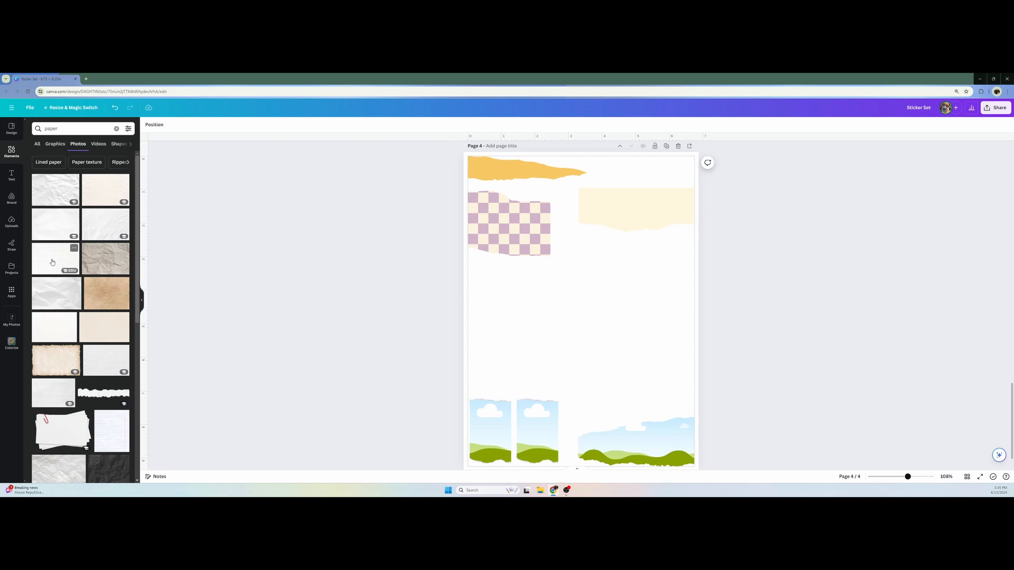
drag(57, 260, 628, 436)
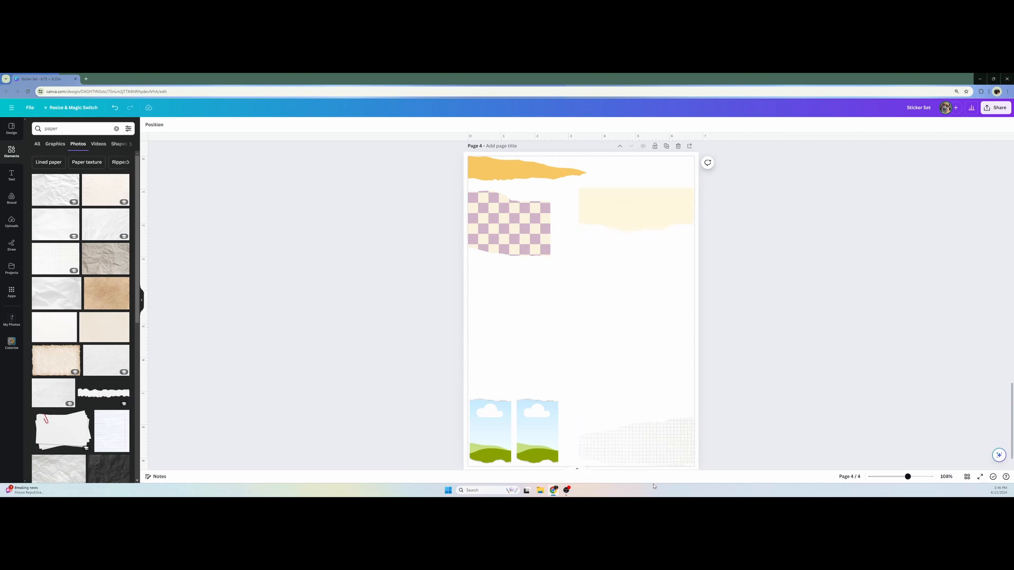
Apply the Custom Duotone effect to the grid paper in page 4's lower wide ripped frame
click(644, 450)
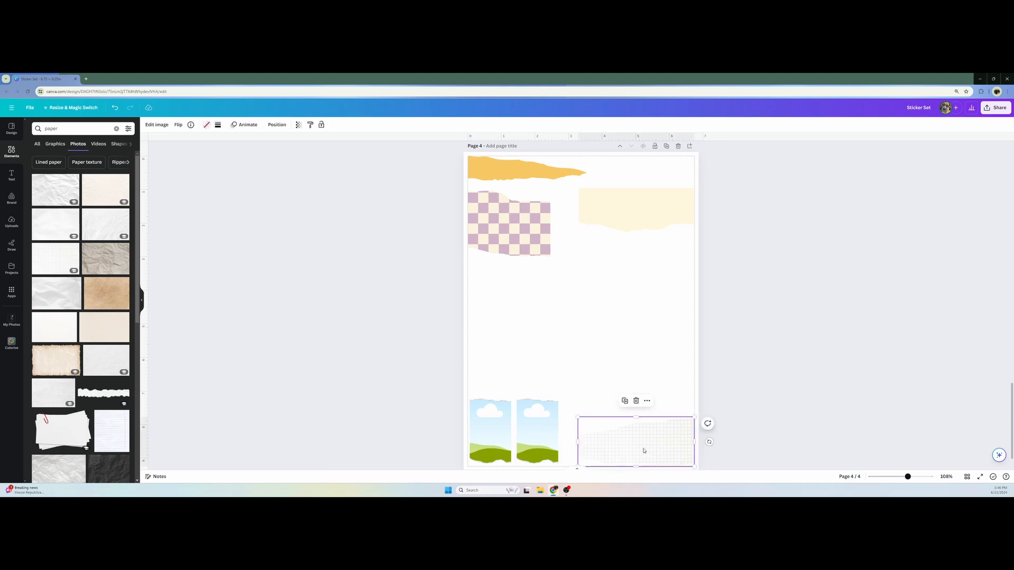
click(157, 123)
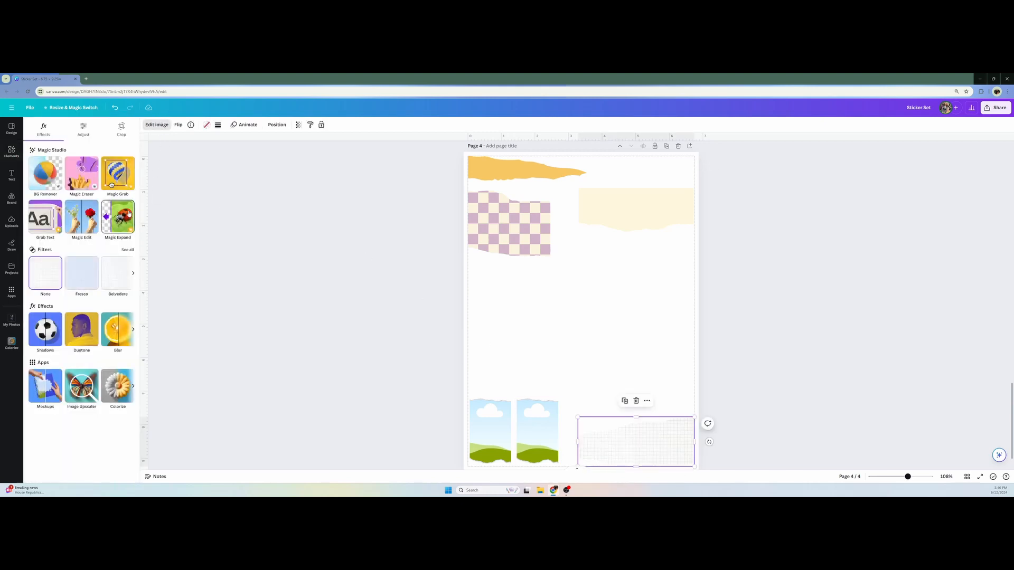
click(84, 326)
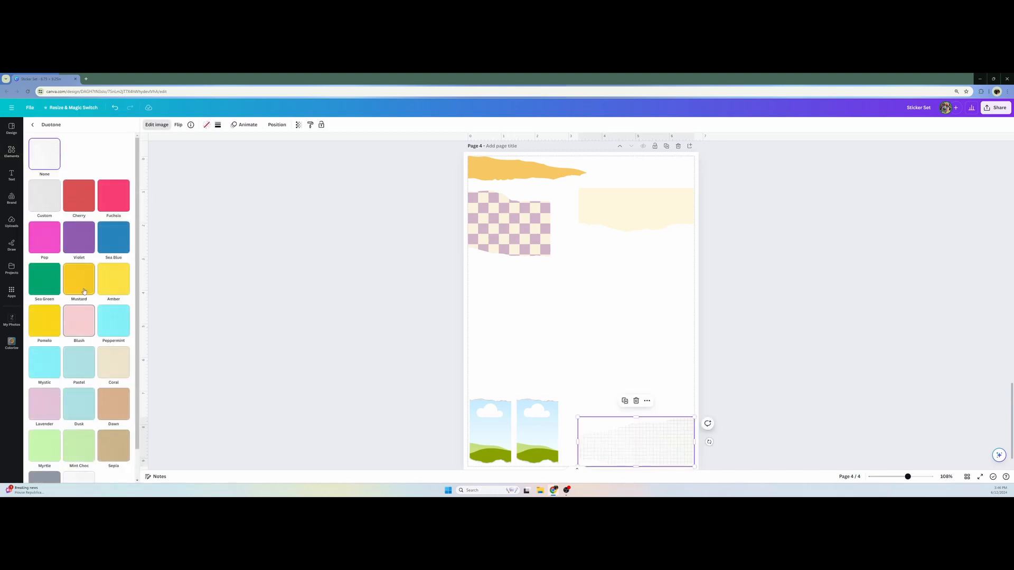
click(47, 195)
Set the grid paper's Duotone highlights to the light purple sampled from page 3's checkered flower
scroll(335, 356, up, 8)
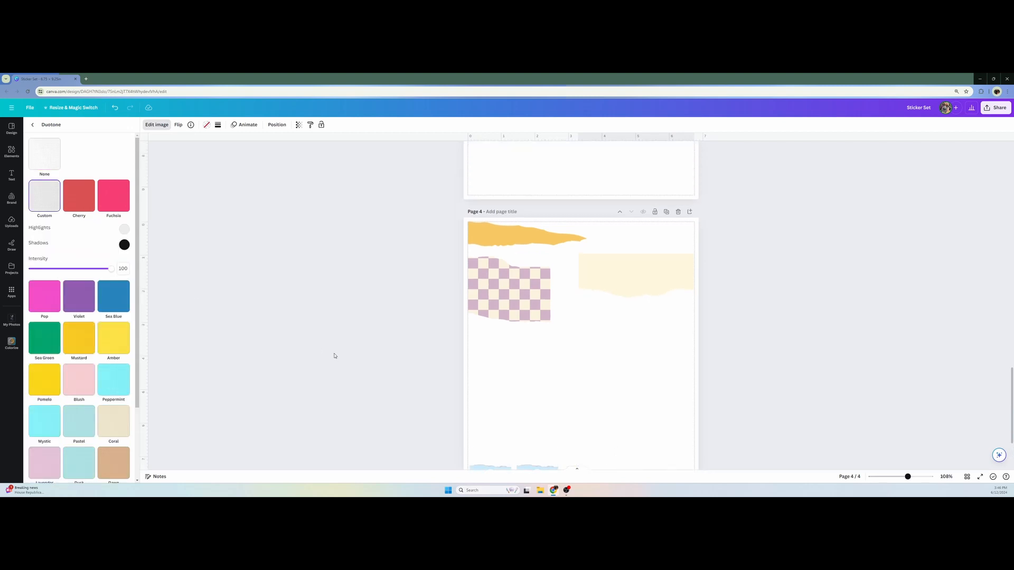
scroll(279, 323, up, 2)
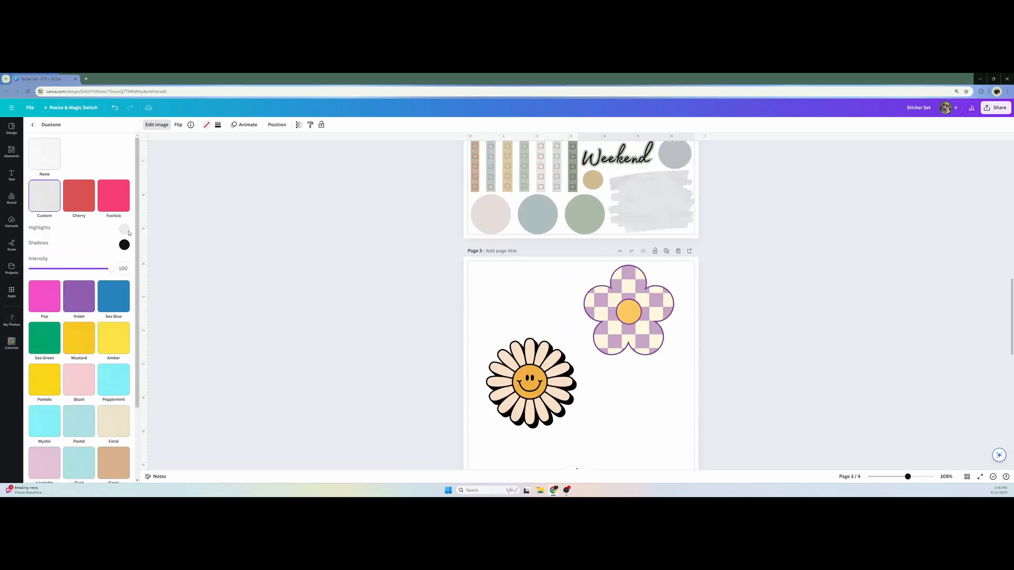
click(124, 229)
click(211, 294)
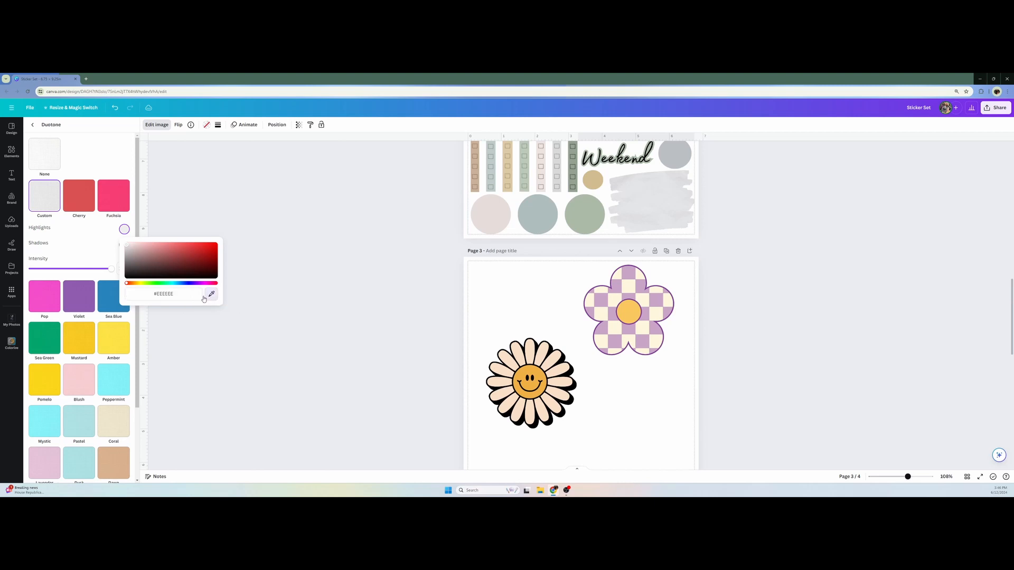
click(601, 299)
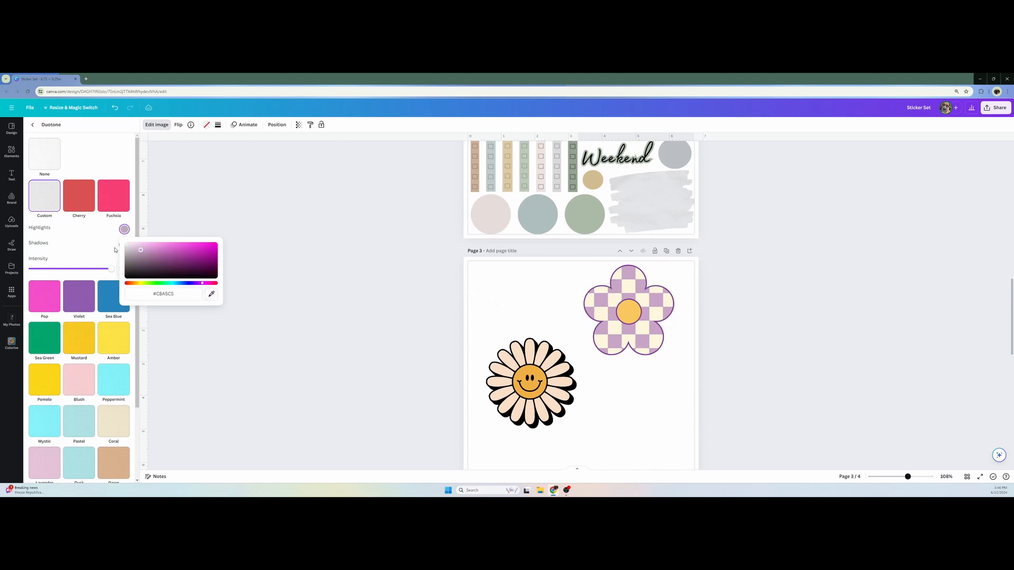
click(115, 250)
Set the grid paper's Duotone shadows to a darker shade of the purple sampled from the paper itself and close the image editing options
scroll(299, 354, down, 6)
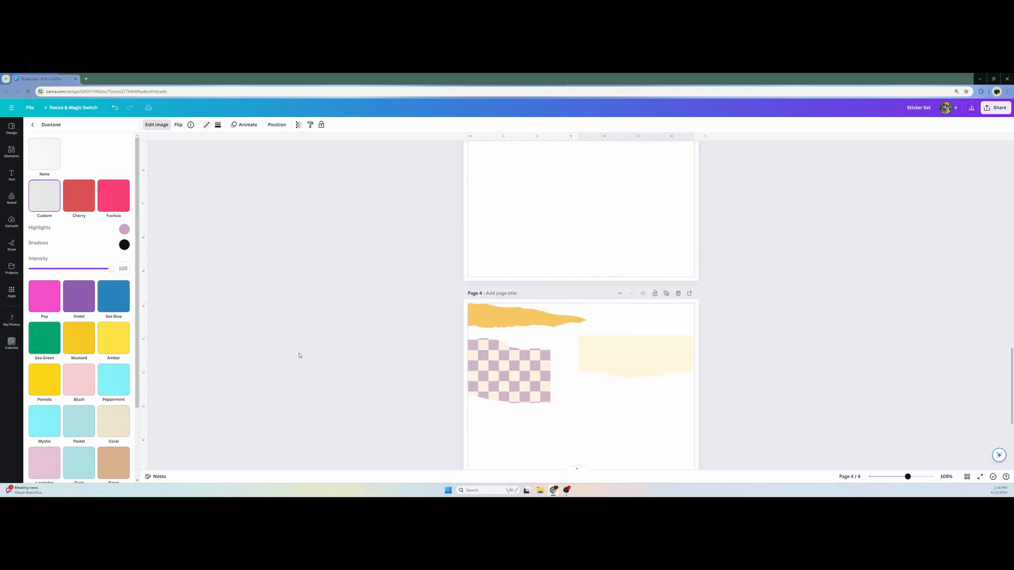
scroll(299, 355, down, 3)
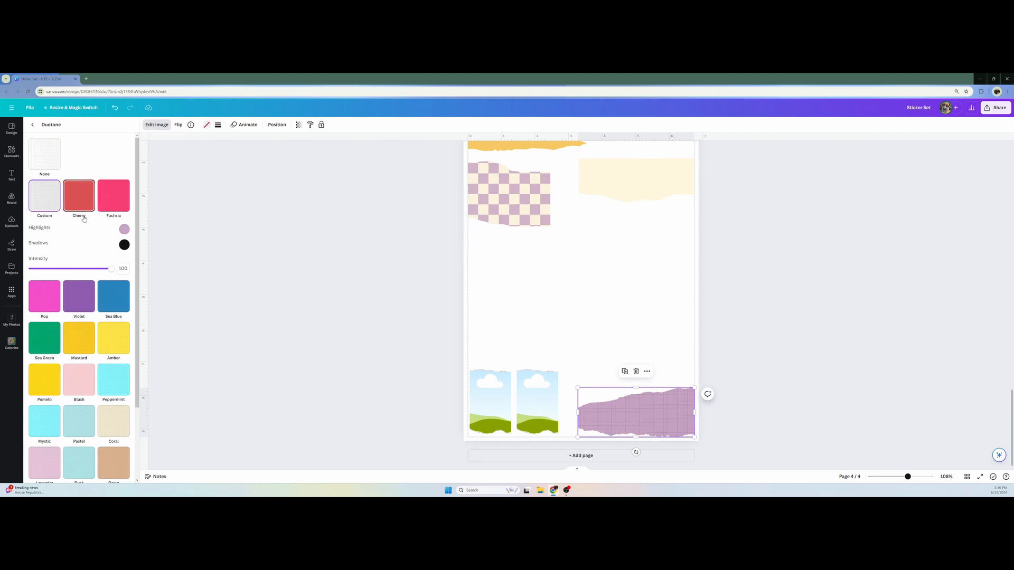
click(124, 245)
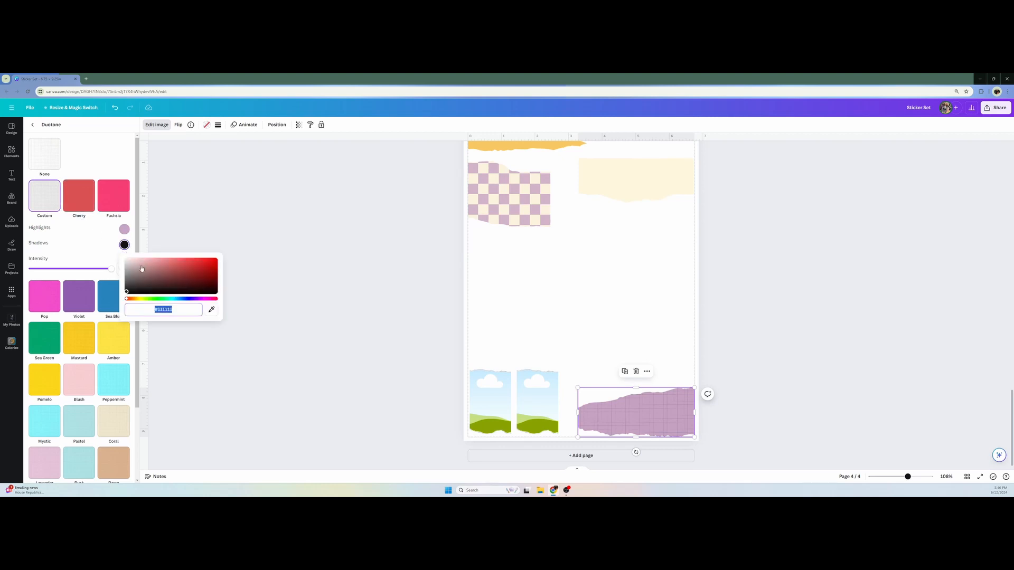
click(211, 310)
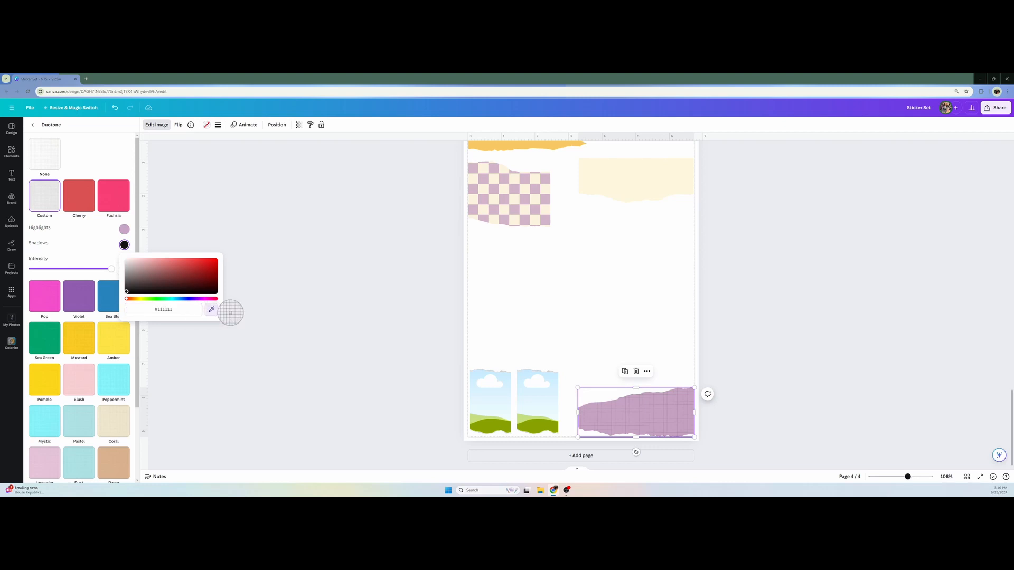
click(620, 419)
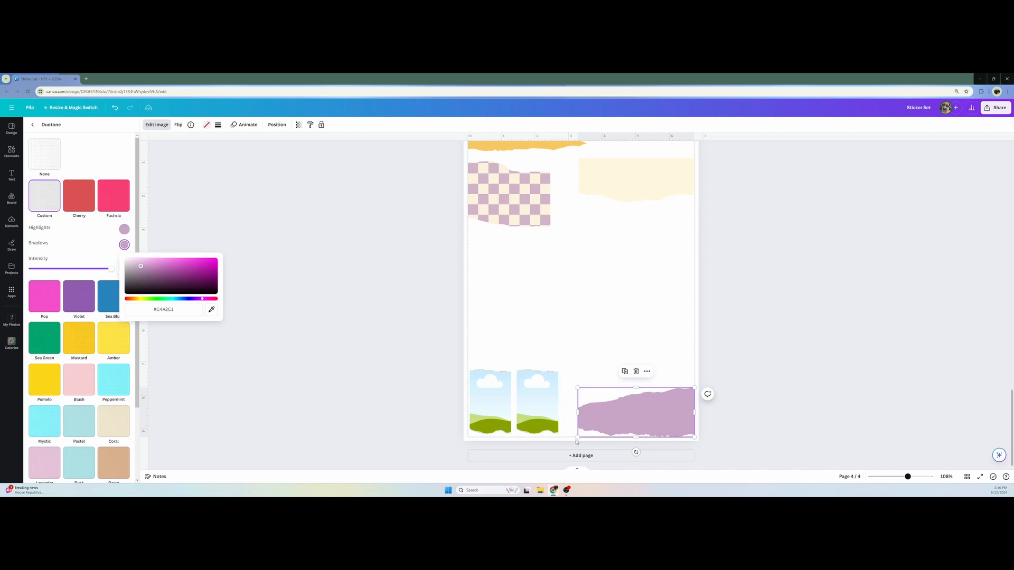
click(141, 267)
mouse_move(141, 267)
mouse_down()
mouse_move(150, 287)
mouse_move(161, 278)
mouse_up()
click(421, 353)
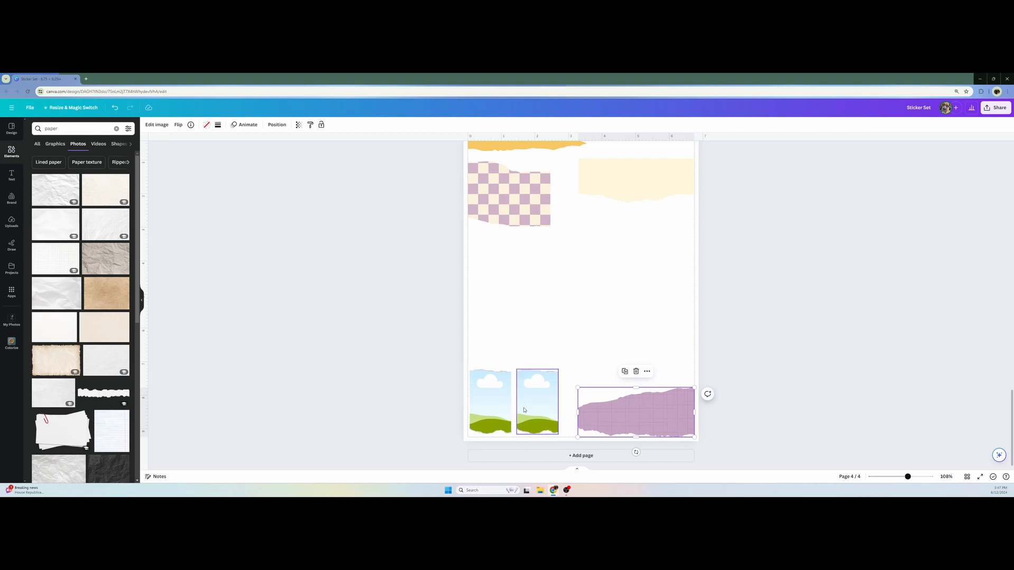
Search element photos for "70s background" and fill page 4's first small portrait frame with the pastel gradient image
scroll(534, 414, up, 10)
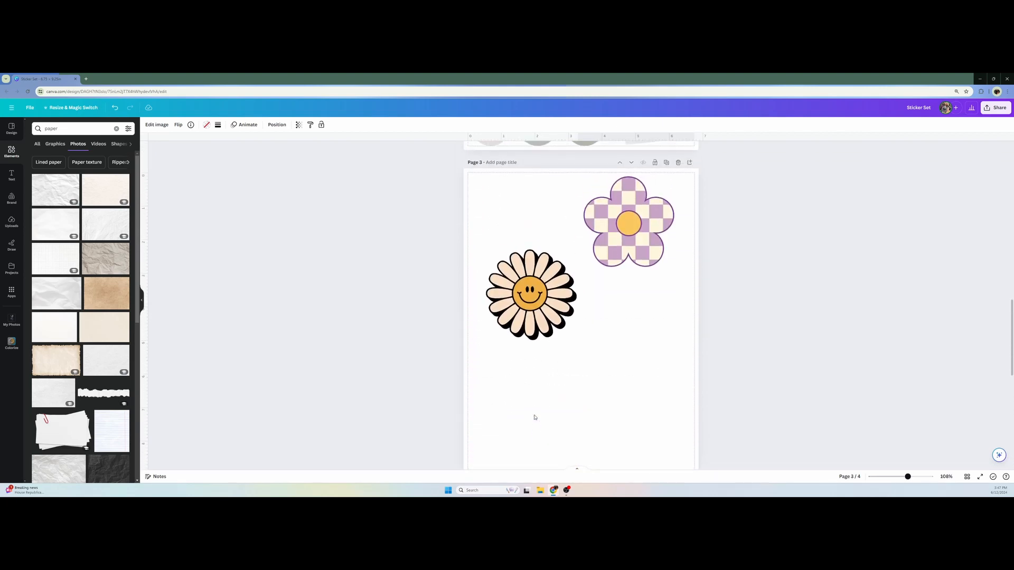
scroll(534, 417, down, 10)
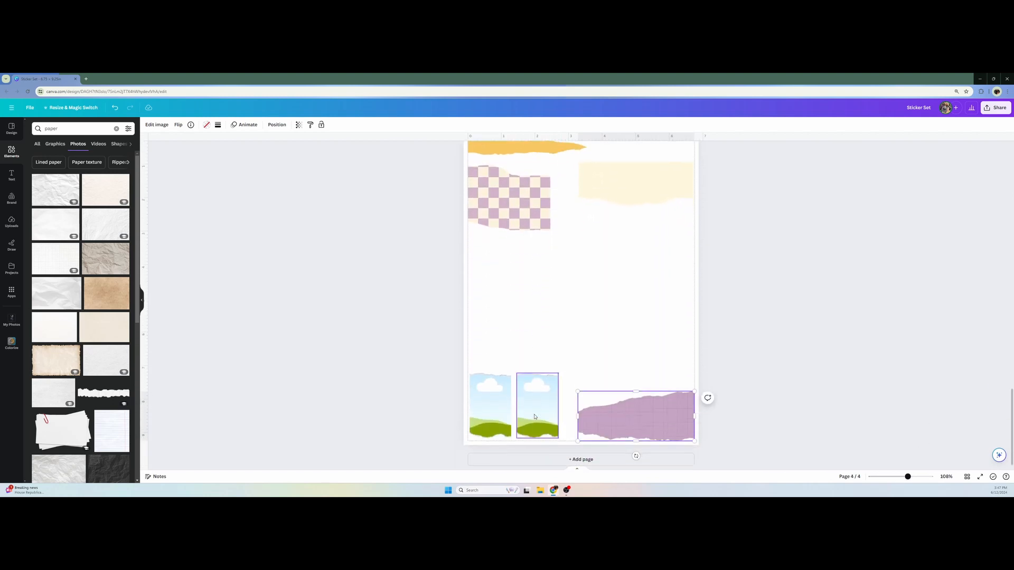
click(64, 128)
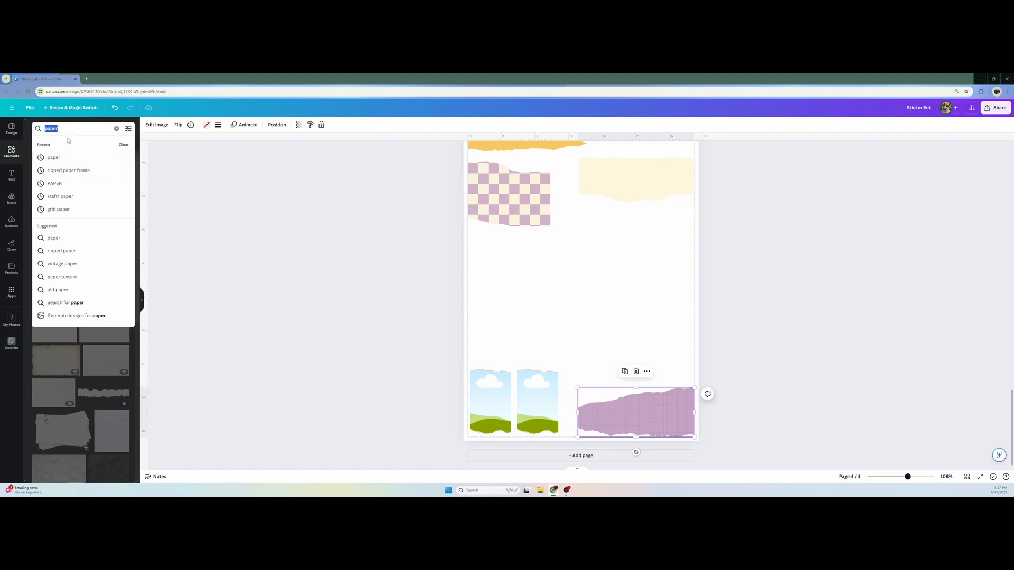
text(70s)
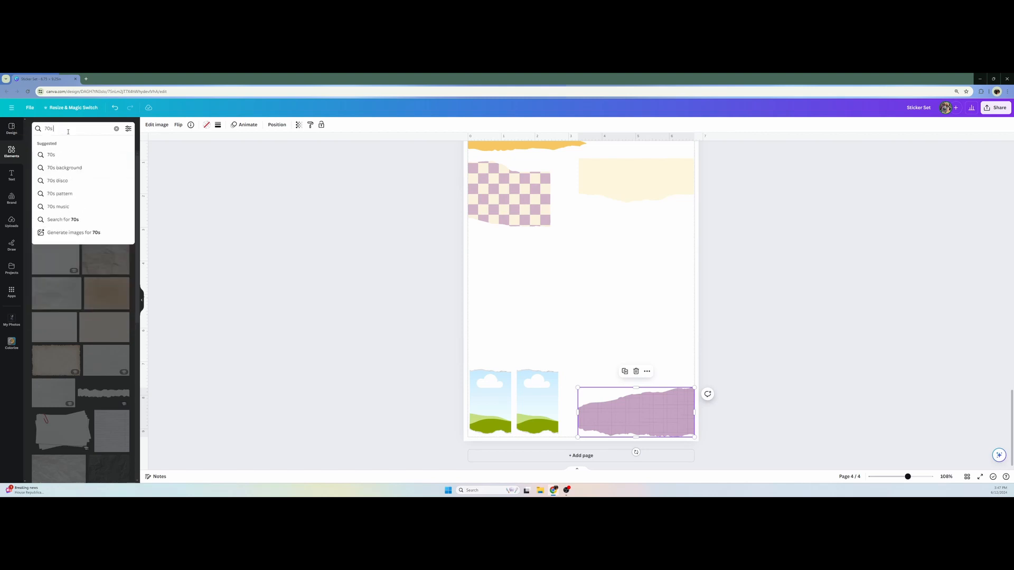
click(62, 168)
scroll(125, 238, down, 3)
scroll(125, 235, down, 1)
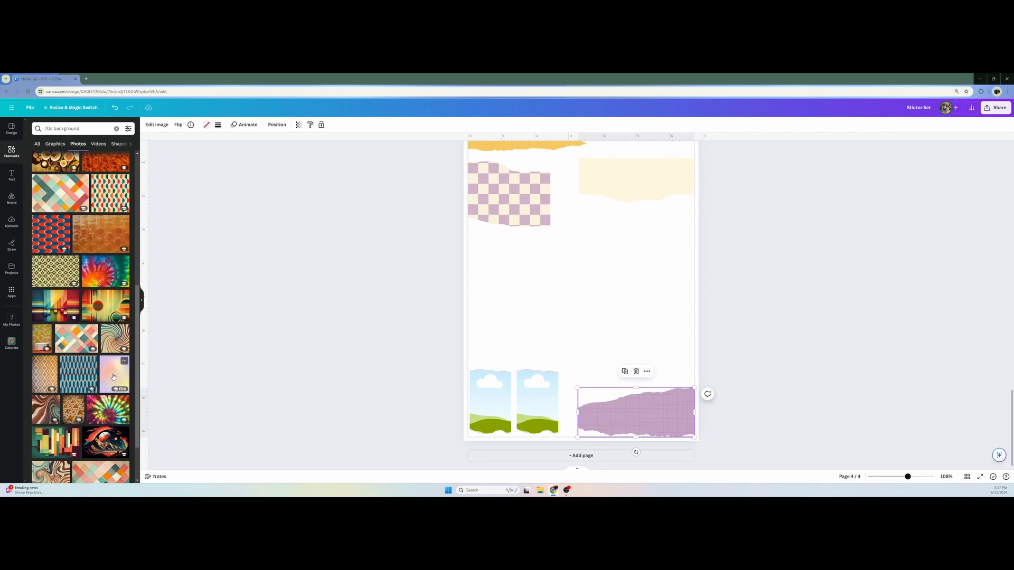
drag(113, 376, 492, 401)
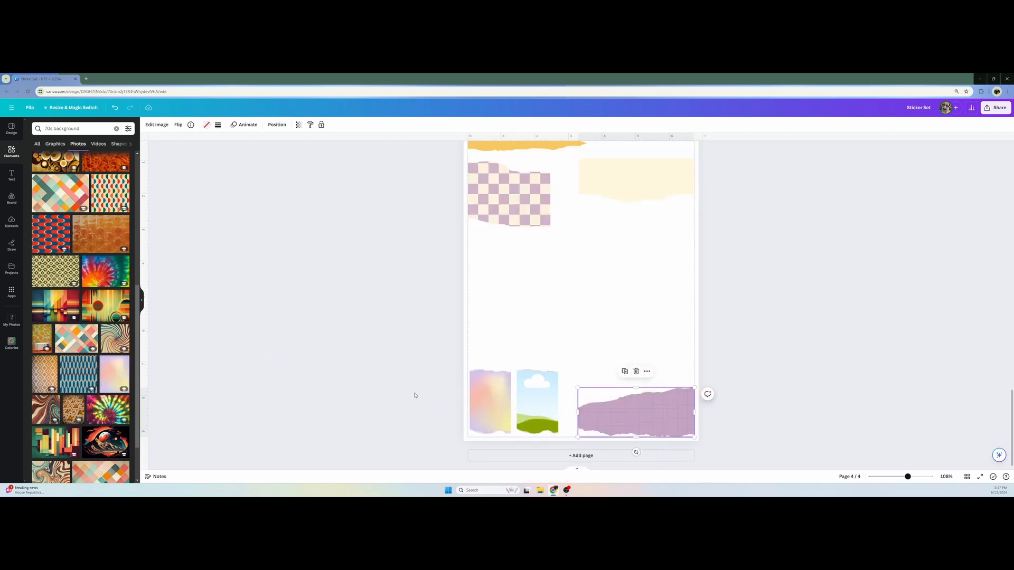
Search element photos for "70s" and fill page 4's remaining small portrait frame with the brown brick wall image
scroll(133, 370, down, 4)
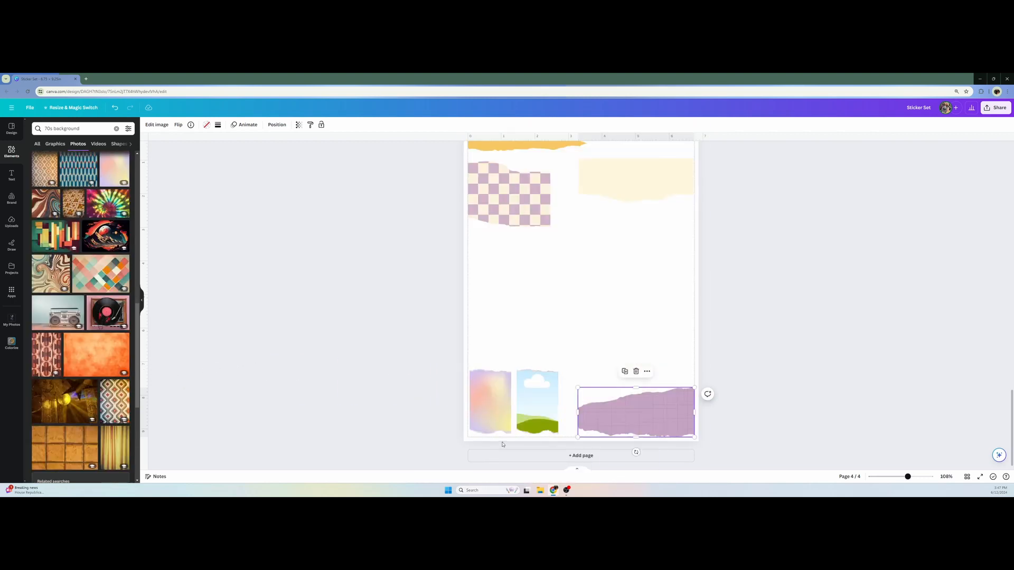
scroll(501, 428, up, 1)
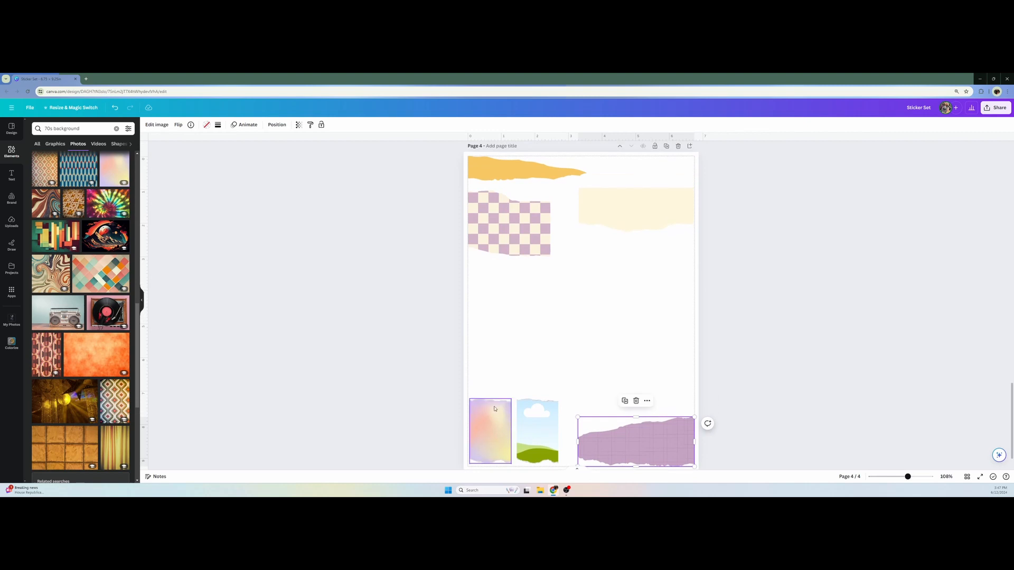
scroll(452, 435, up, 5)
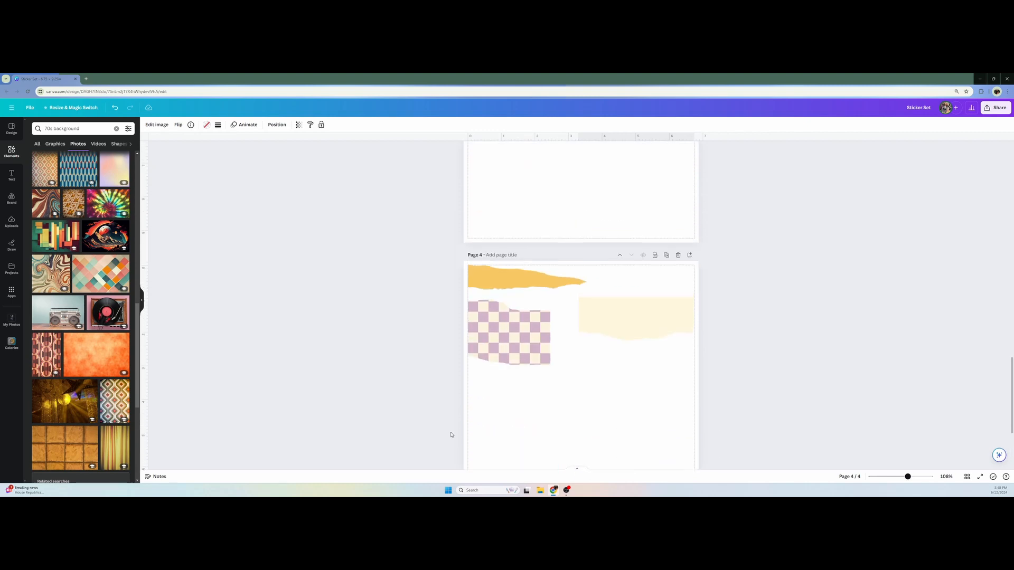
scroll(452, 434, up, 5)
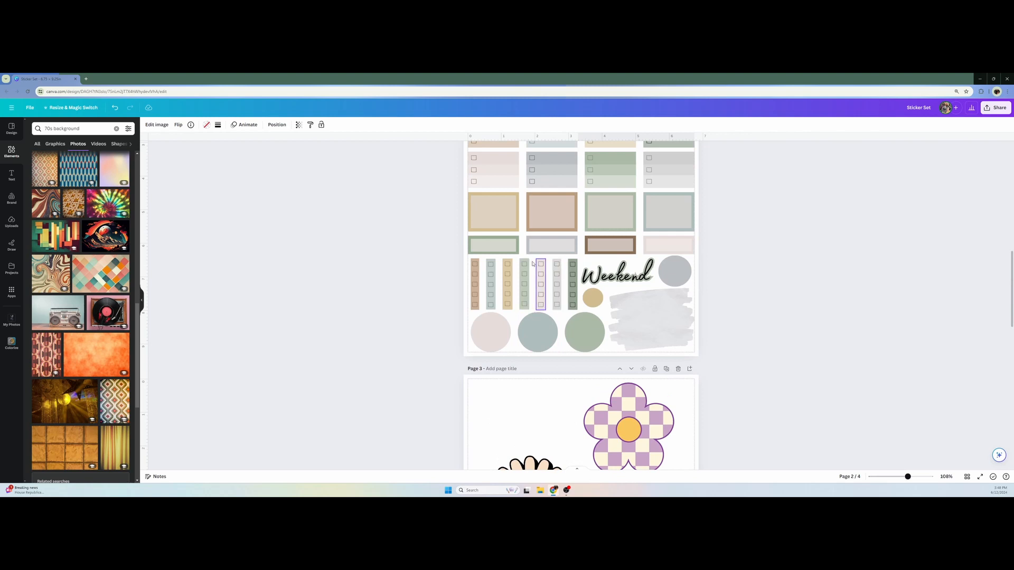
scroll(343, 448, down, 9)
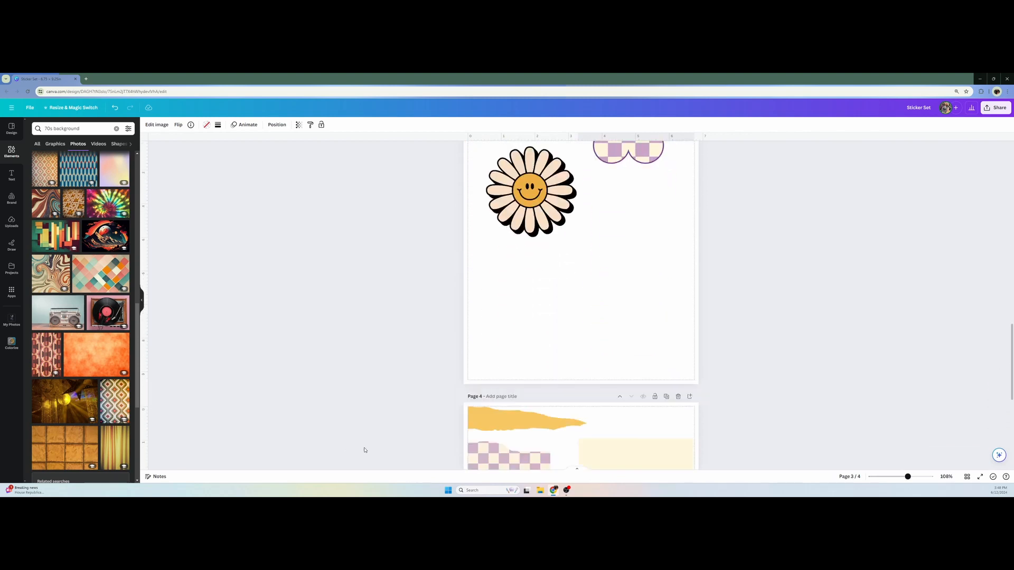
scroll(364, 450, down, 2)
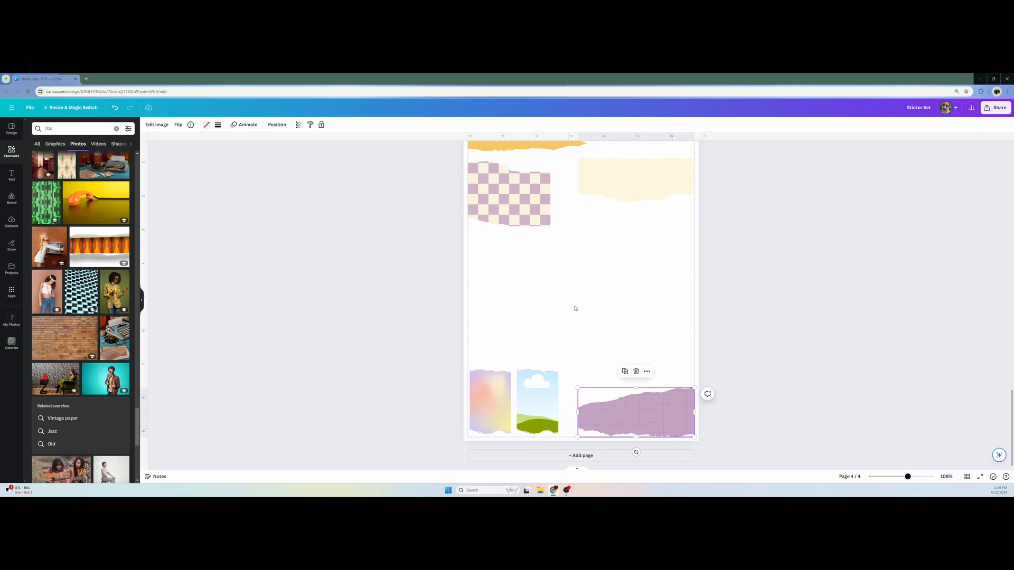
scroll(573, 308, up, 2)
scroll(570, 314, down, 2)
drag(76, 336, 537, 403)
click(433, 402)
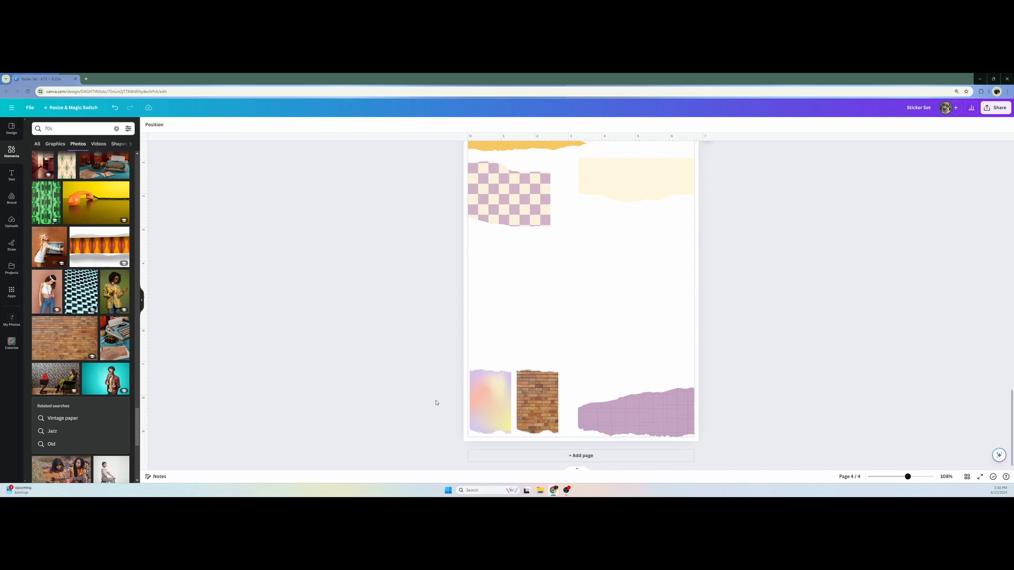
Duplicate the yellow torn strip at the top of page 4 and place the copy below the cream ripped paper
scroll(436, 402, up, 1)
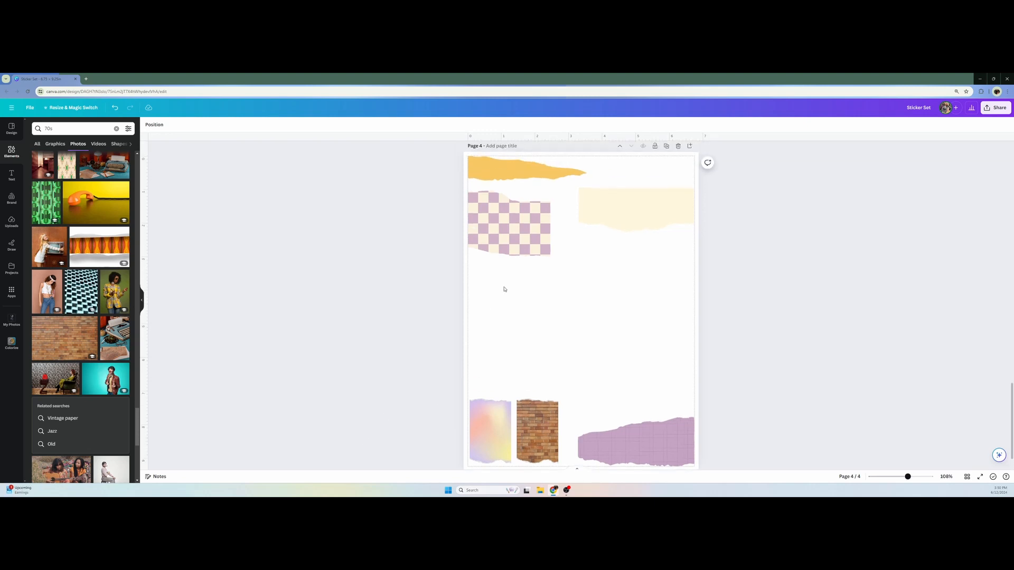
click(541, 172)
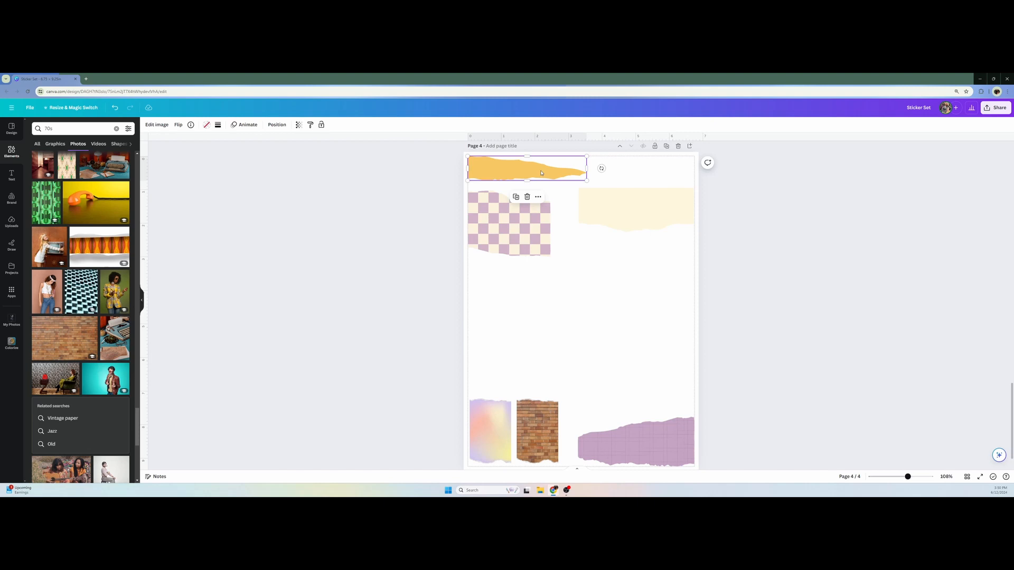
click(516, 197)
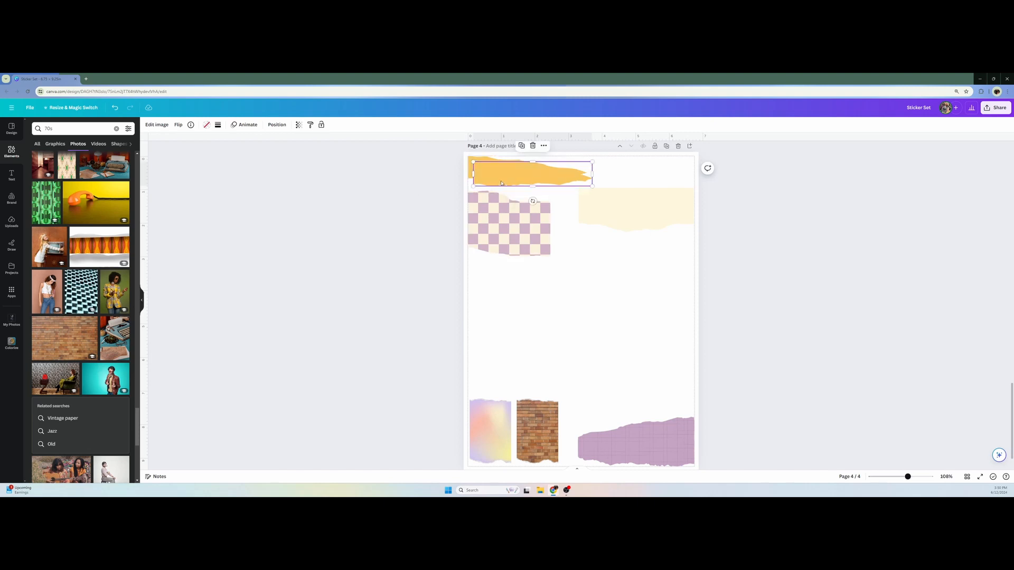
drag(501, 184, 601, 276)
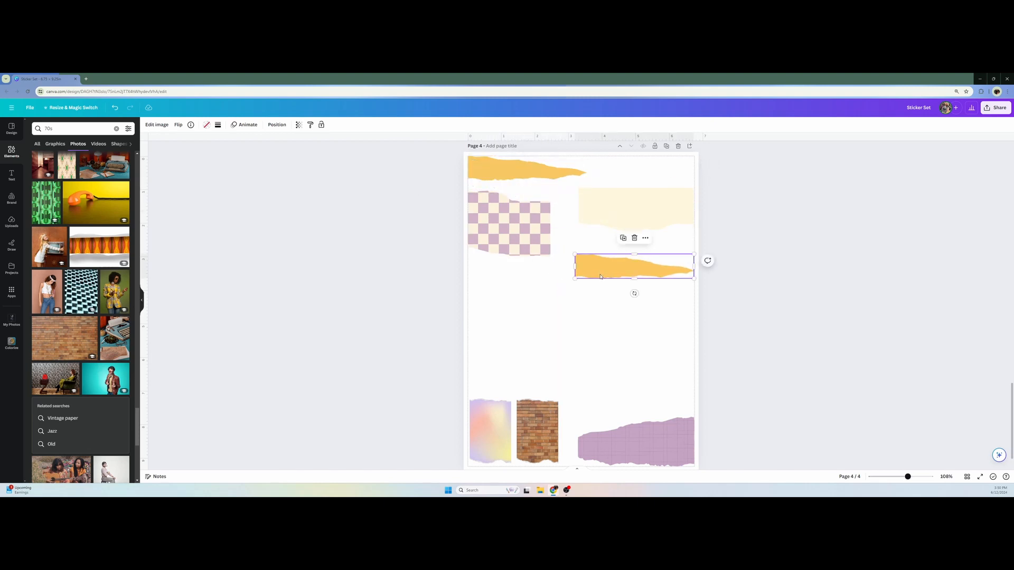
Replace the copied strip's yellow fill with the recently used brick wall photo and position it over the cream paper's lower edge
key(Delete)
click(116, 129)
drag(52, 182, 630, 241)
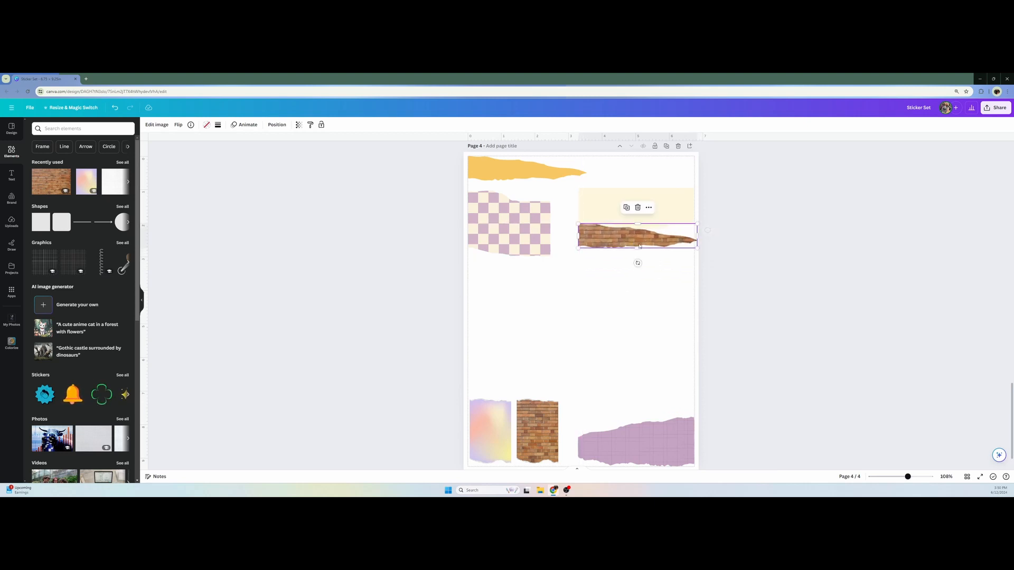
click(740, 269)
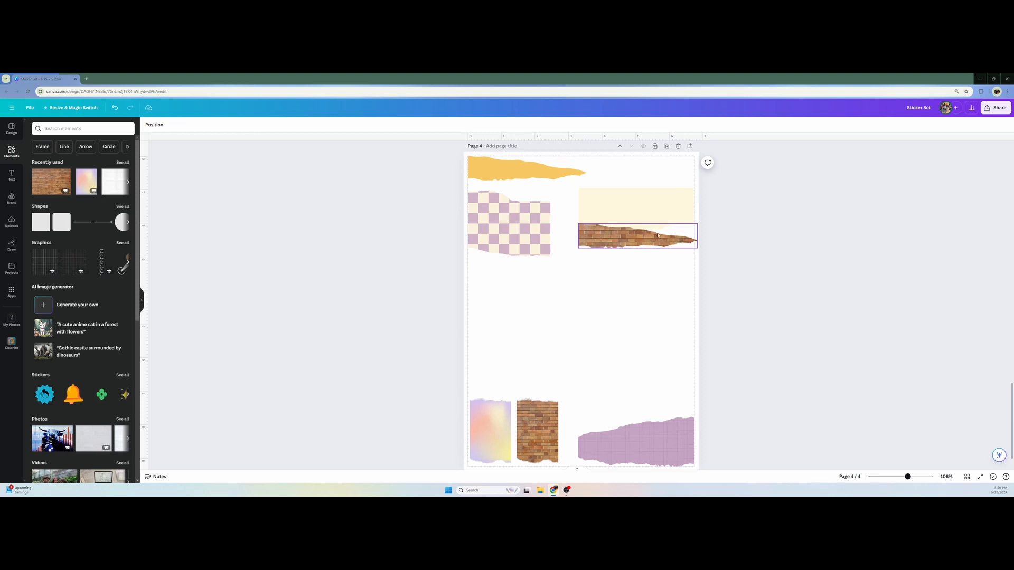
Move the brick torn strip on page 4 slightly down and inward so it sits below the cream paper
click(643, 241)
mouse_move(643, 240)
mouse_down()
mouse_move(634, 257)
mouse_move(639, 248)
mouse_up()
click(747, 336)
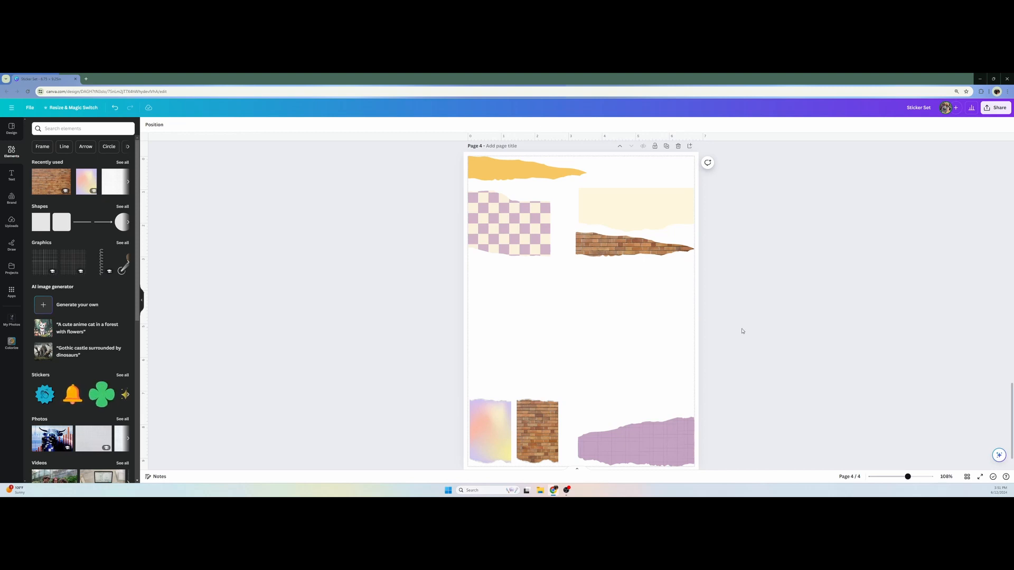
Copy page 3's smiling daisy to page 4 and arrange three small copies in a row beside the yellow torn strip
scroll(579, 357, up, 15)
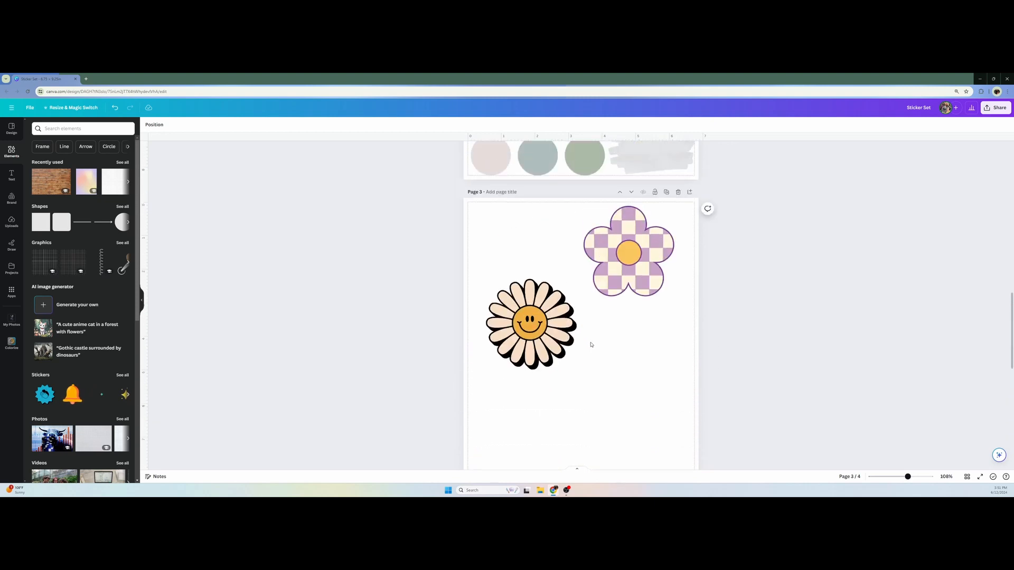
scroll(591, 344, up, 12)
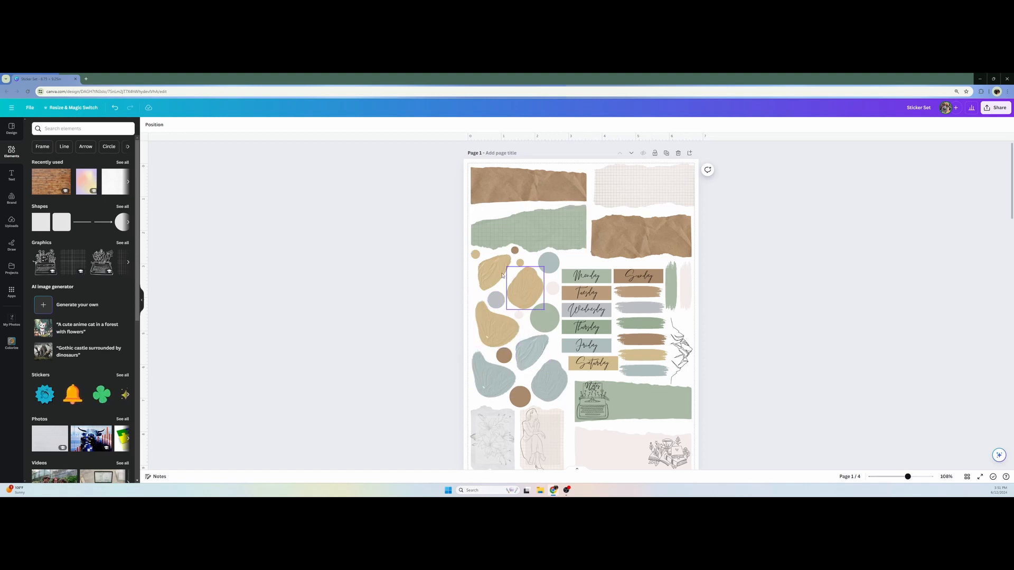
scroll(499, 307, down, 1)
scroll(499, 308, down, 15)
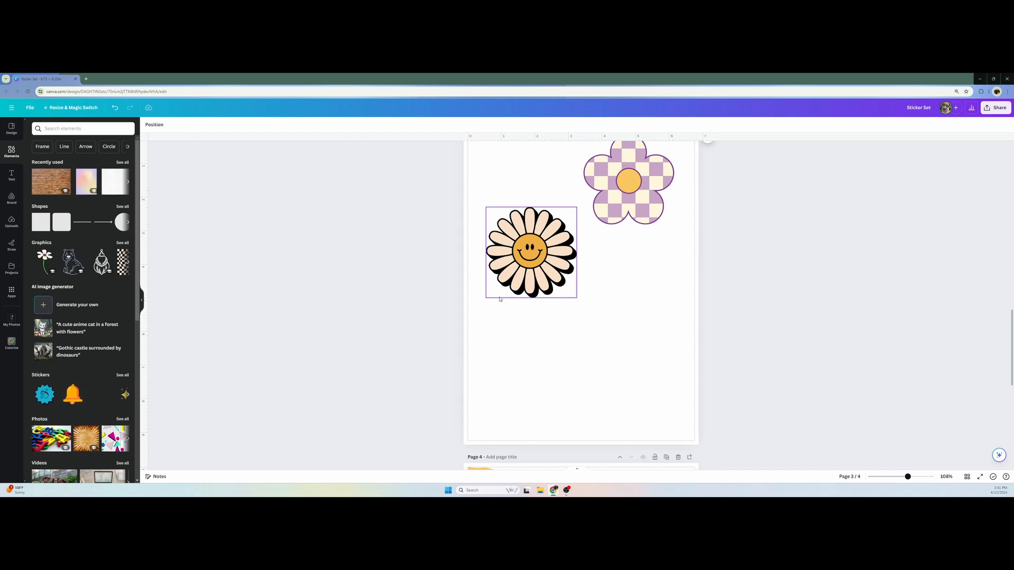
click(533, 240)
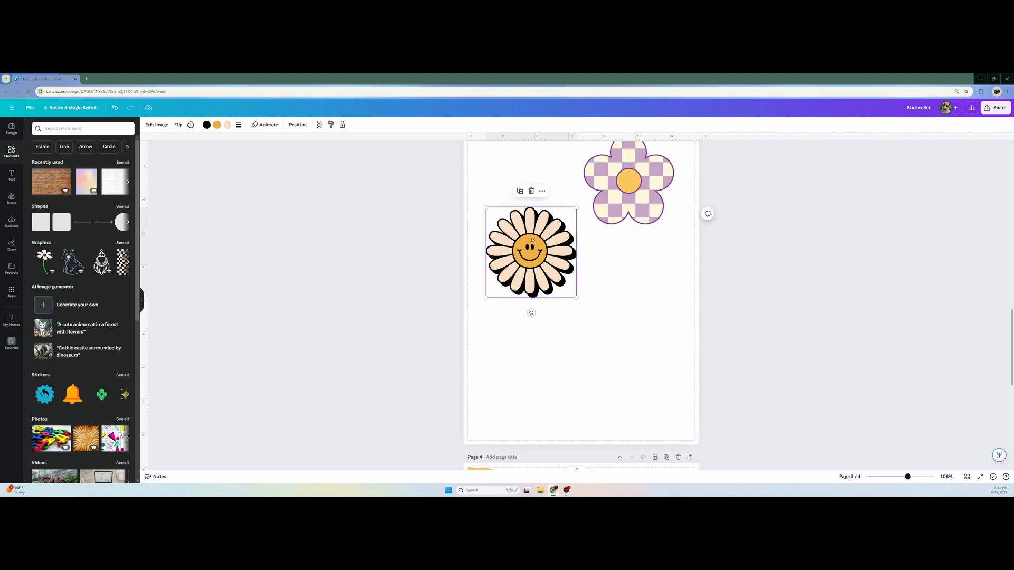
scroll(534, 248, down, 5)
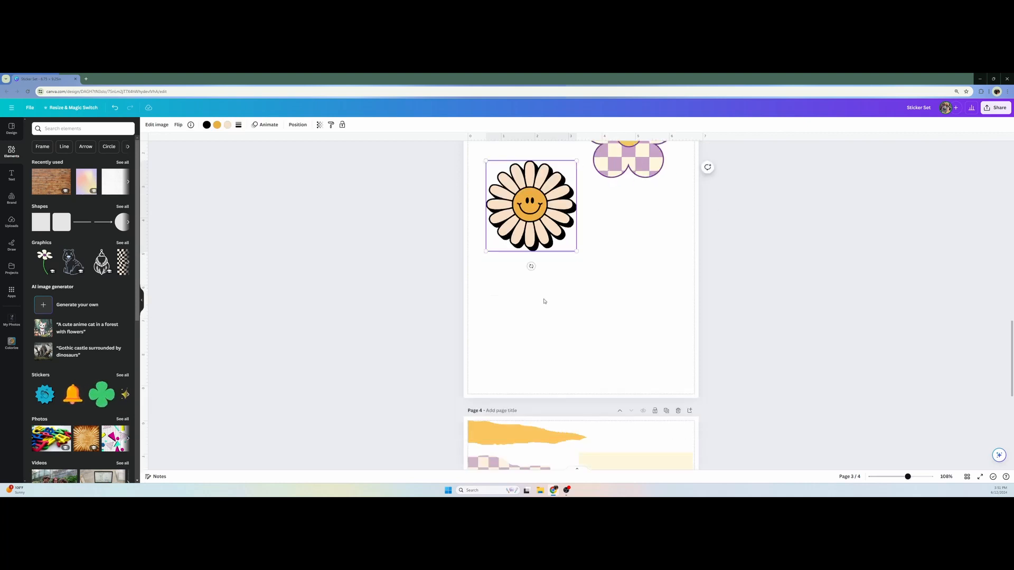
key(ctrl+v)
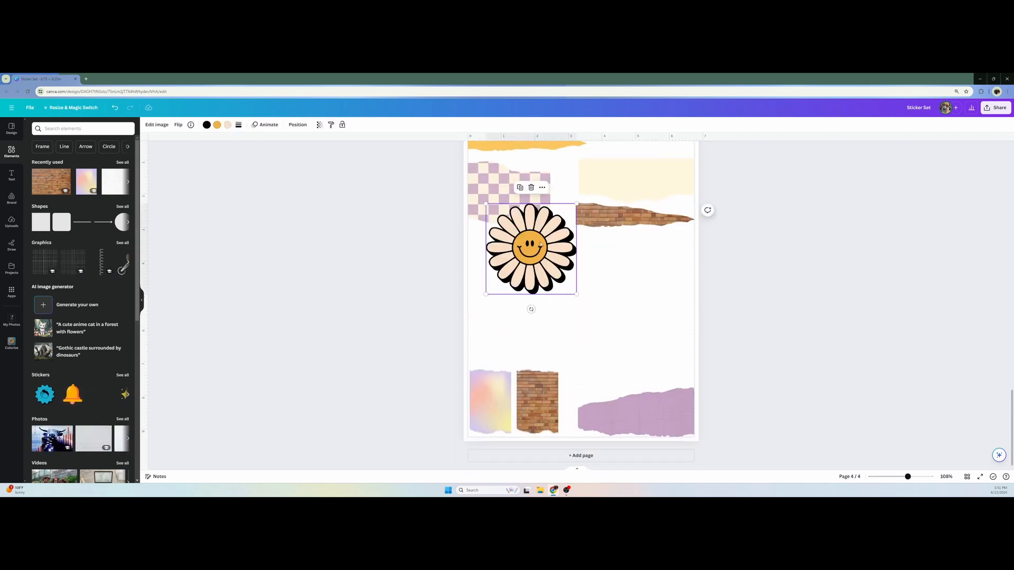
drag(569, 281, 602, 228)
click(646, 228)
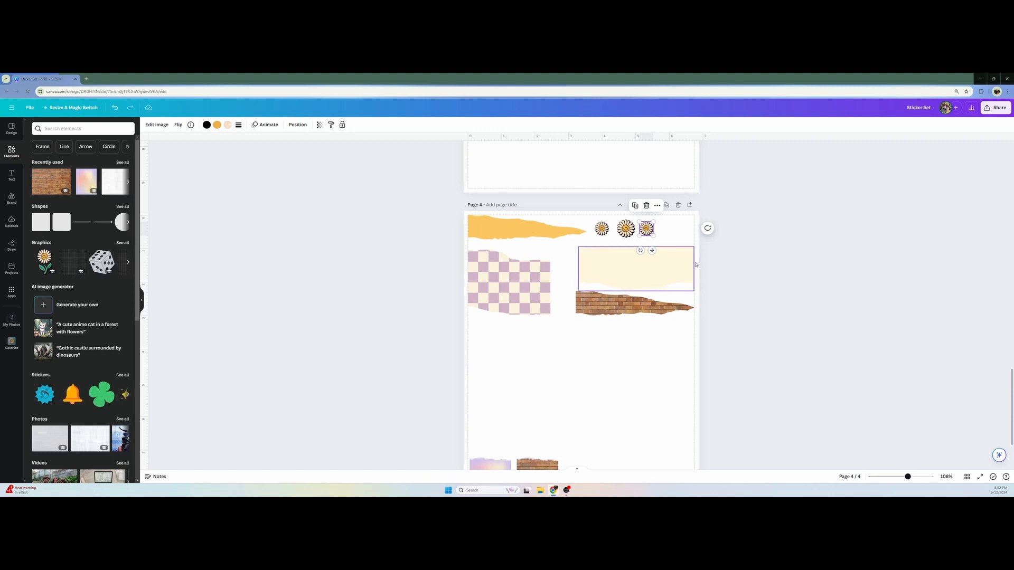
click(750, 279)
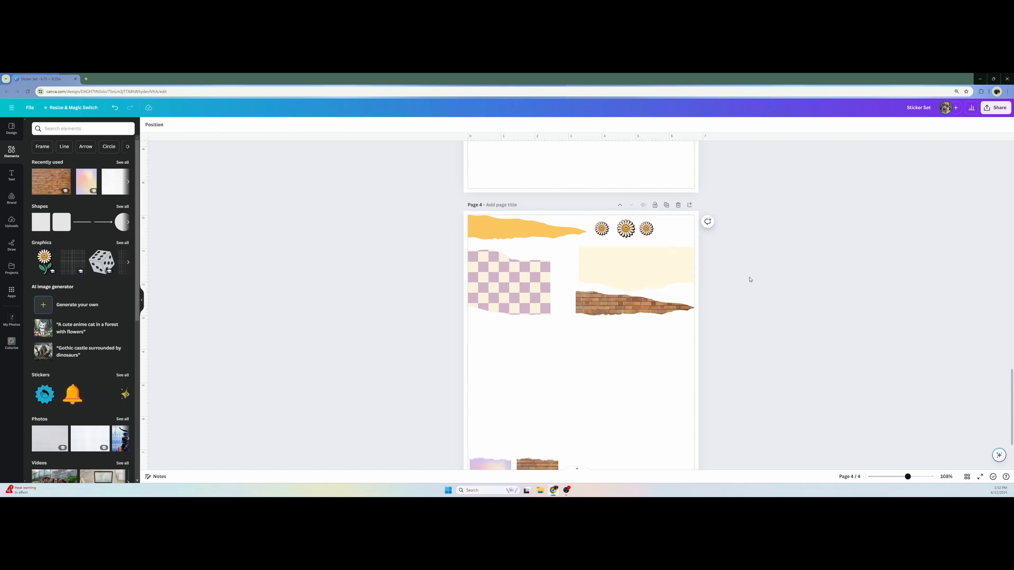
Duplicate the small daisies to make five, varying their sizes and staggering them beside page 4's yellow strip
click(641, 229)
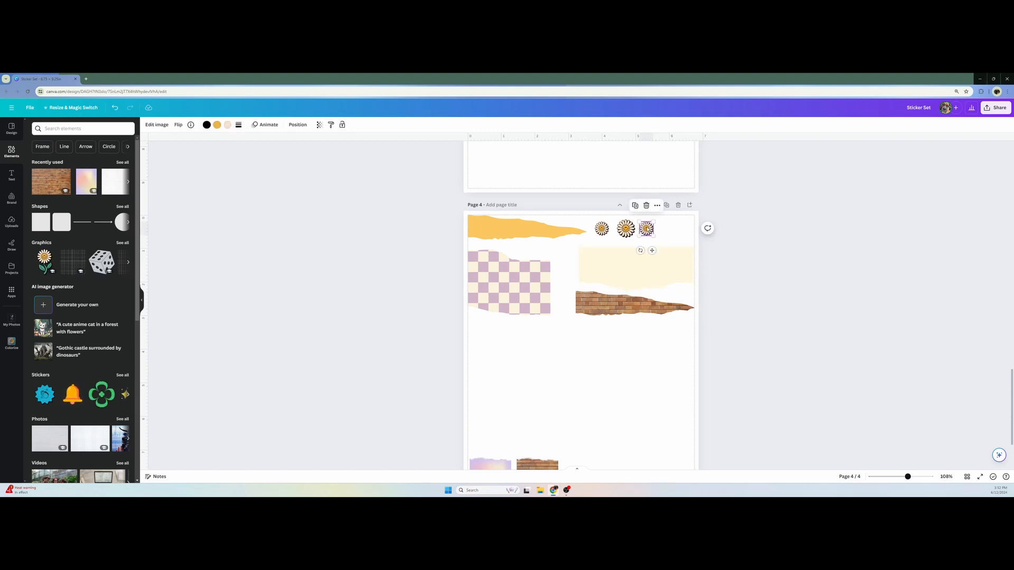
key(ctrl+d)
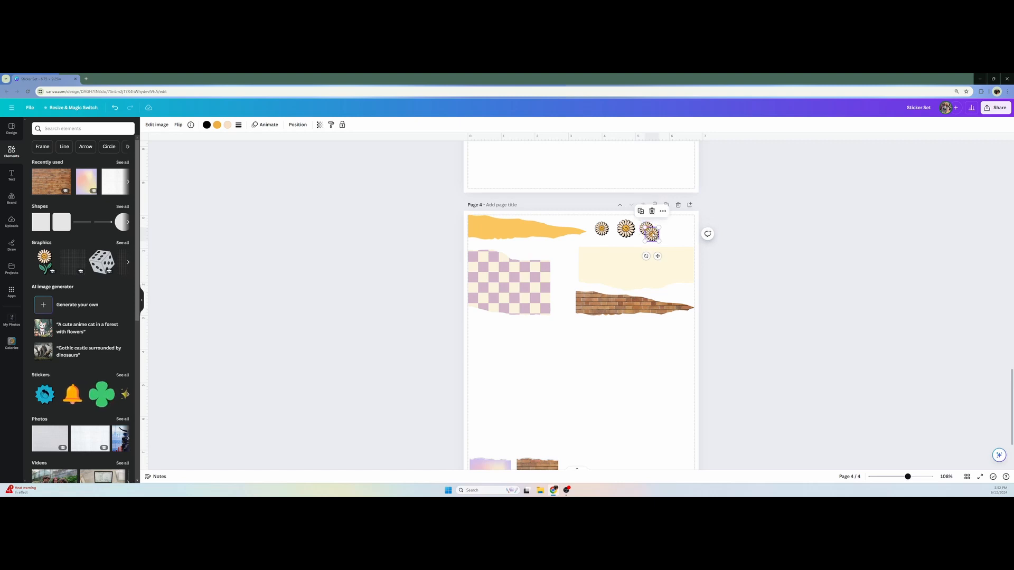
mouse_move(647, 229)
mouse_down()
mouse_move(665, 228)
mouse_move(682, 246)
mouse_move(694, 238)
mouse_move(661, 223)
mouse_move(650, 237)
mouse_move(638, 225)
mouse_move(646, 237)
mouse_move(600, 231)
mouse_move(647, 236)
mouse_up()
key(ctrl+d)
click(621, 227)
shift+click(644, 233)
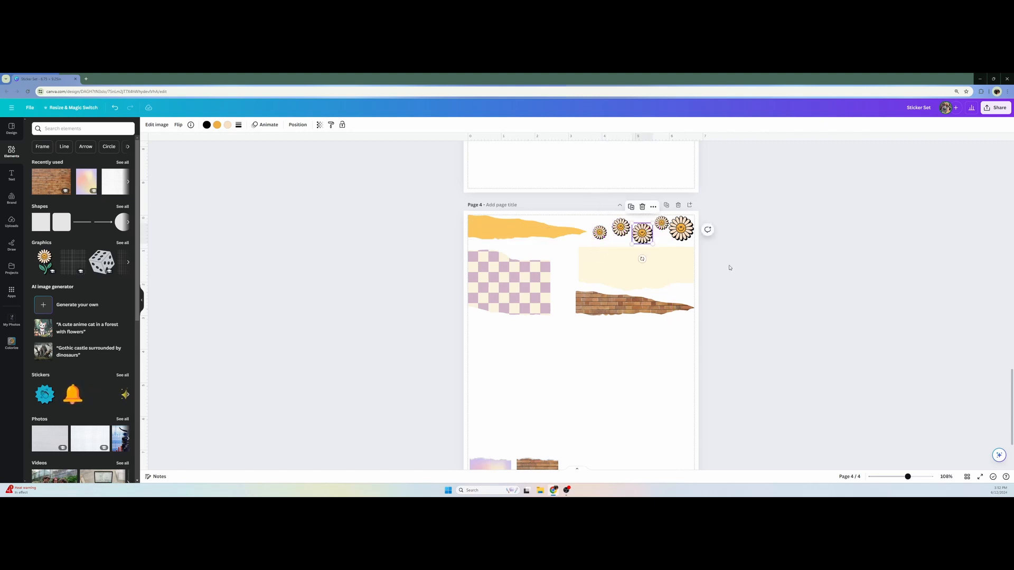
click(662, 223)
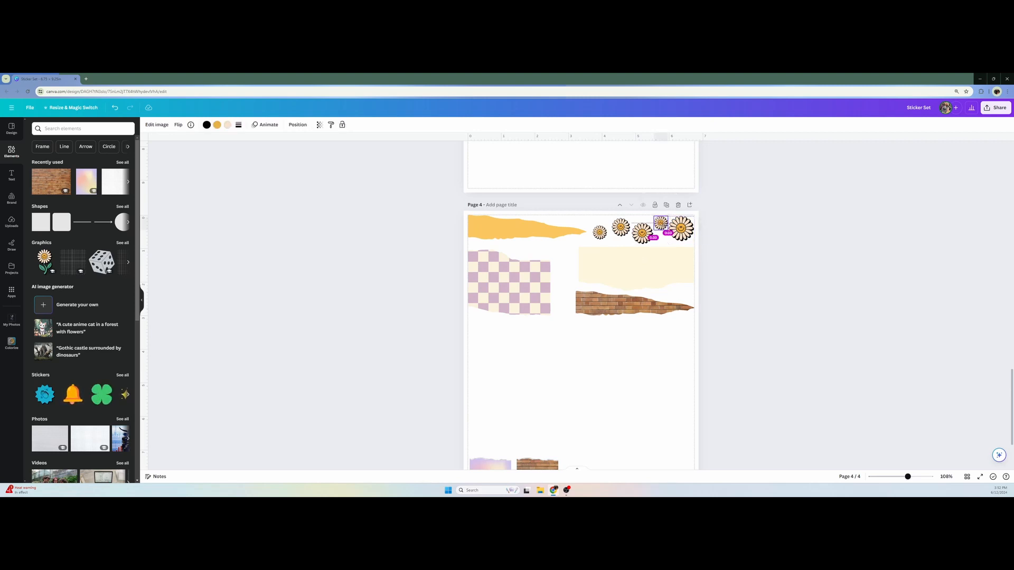
click(783, 281)
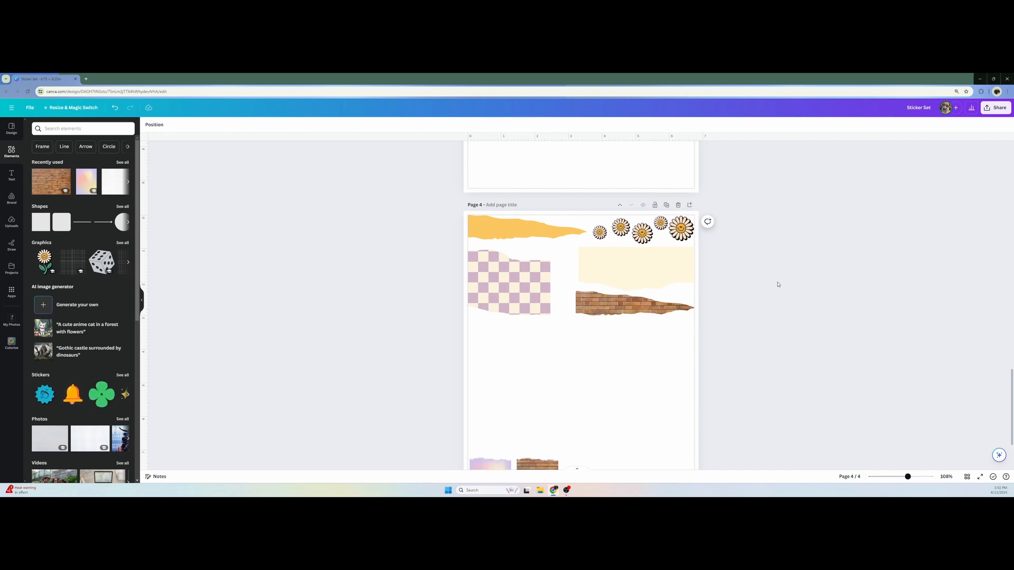
Search elements for "blobs" and show all the graphics results
scroll(692, 277, up, 2)
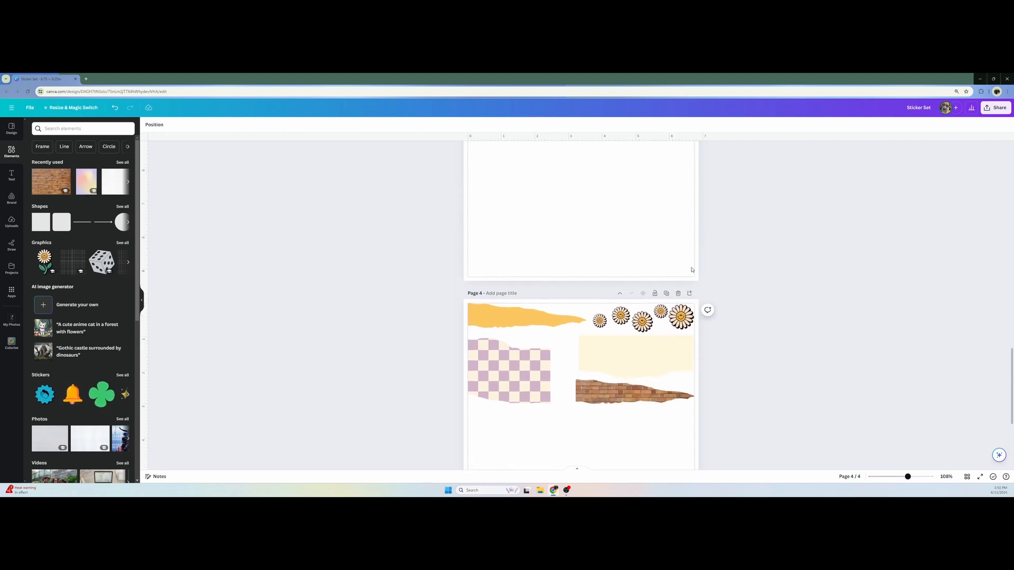
scroll(691, 269, up, 5)
scroll(691, 267, down, 7)
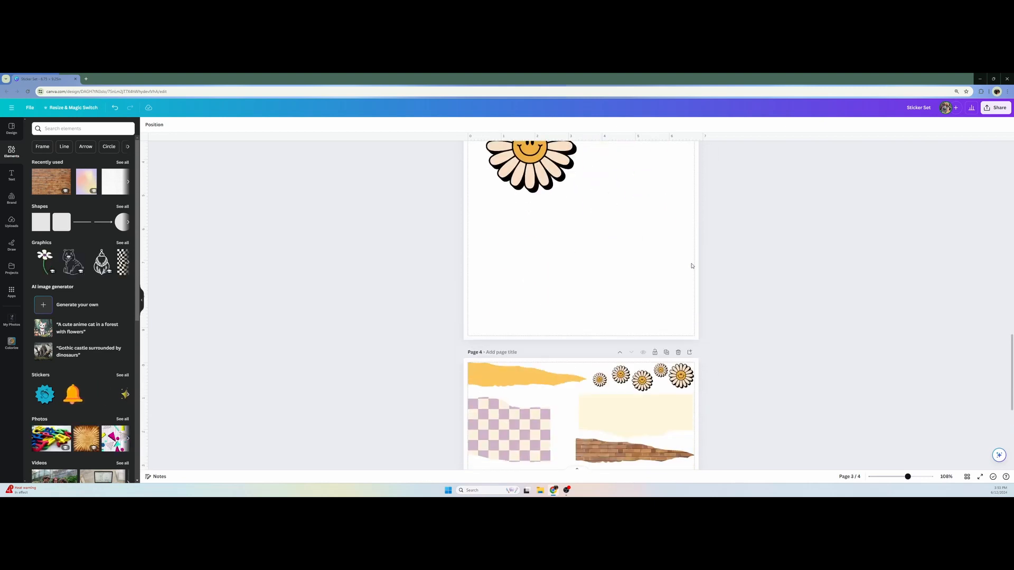
scroll(692, 265, down, 2)
scroll(692, 266, up, 2)
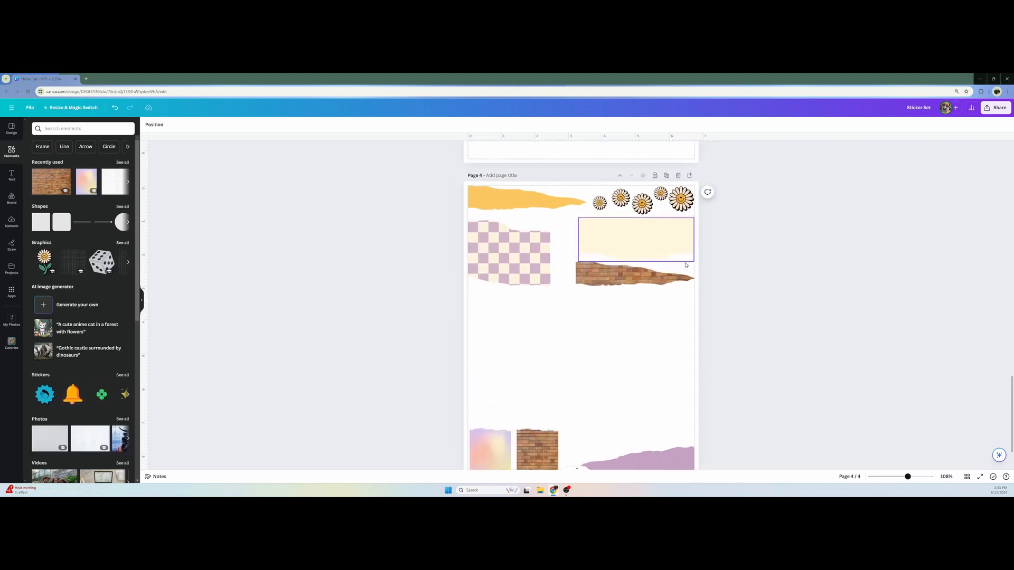
click(77, 128)
text(blobs)
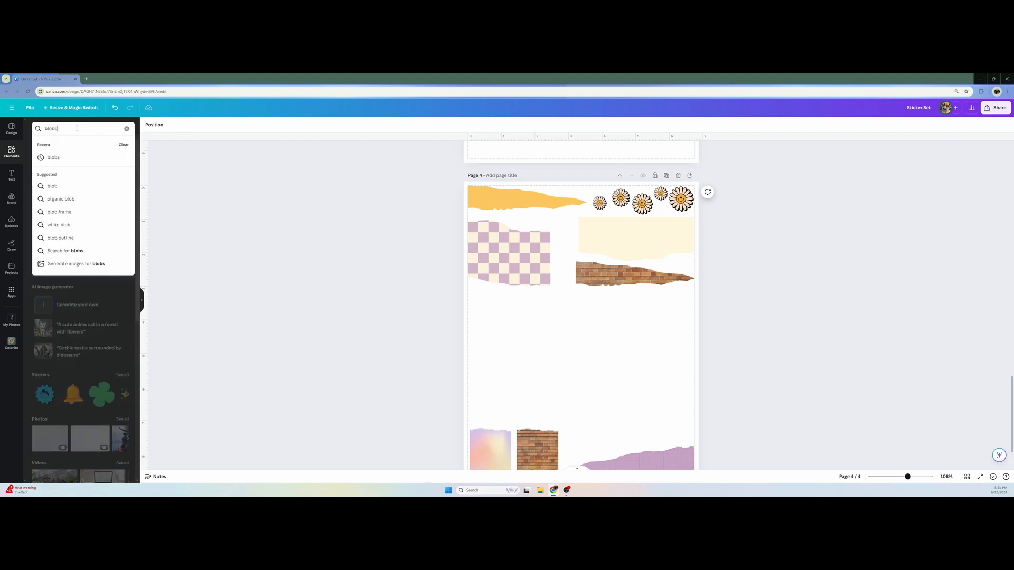
key(Return)
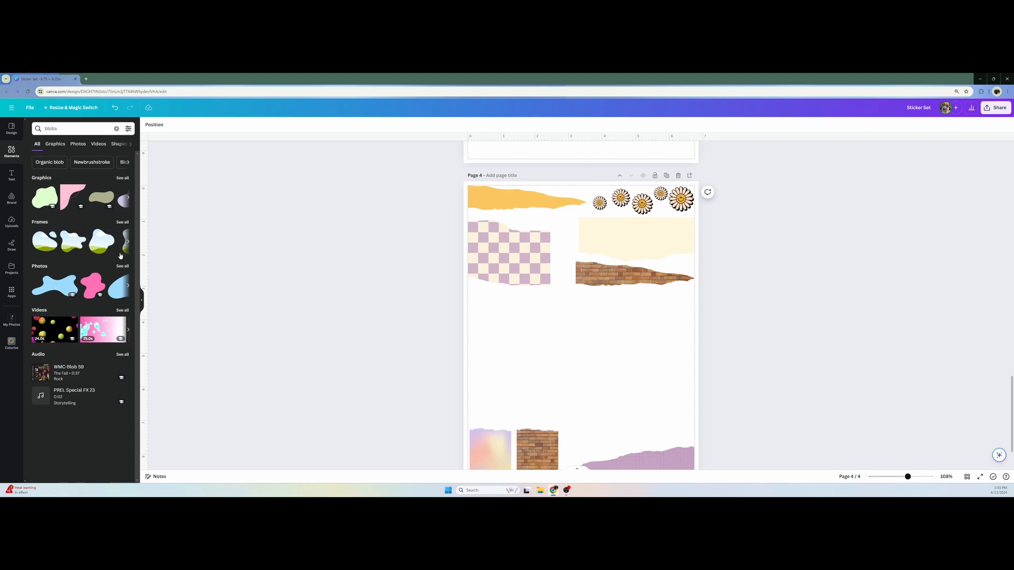
click(121, 179)
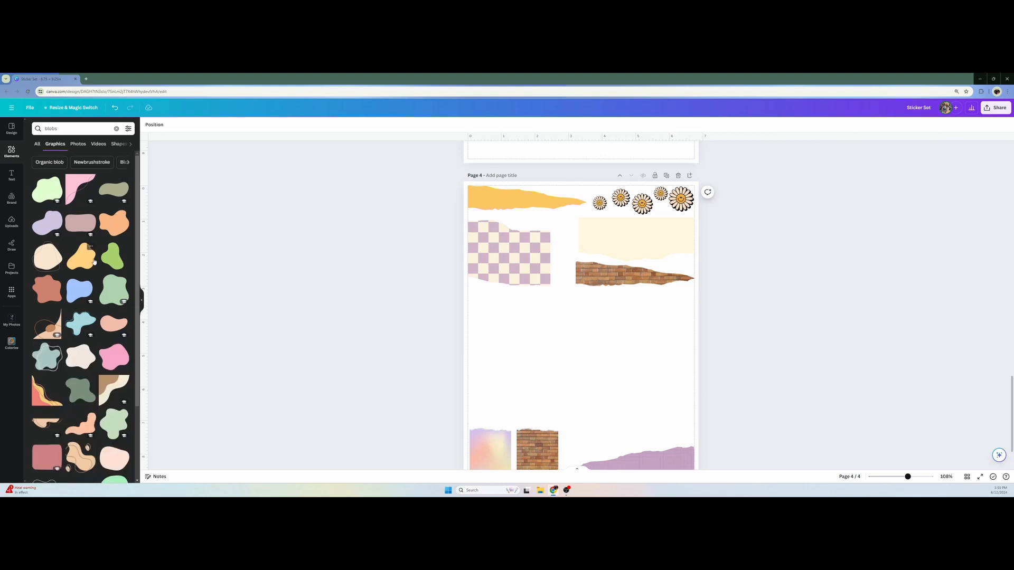
Add the graphic of three red splat shapes to page 4 and place it below the checkered paper
scroll(94, 262, down, 2)
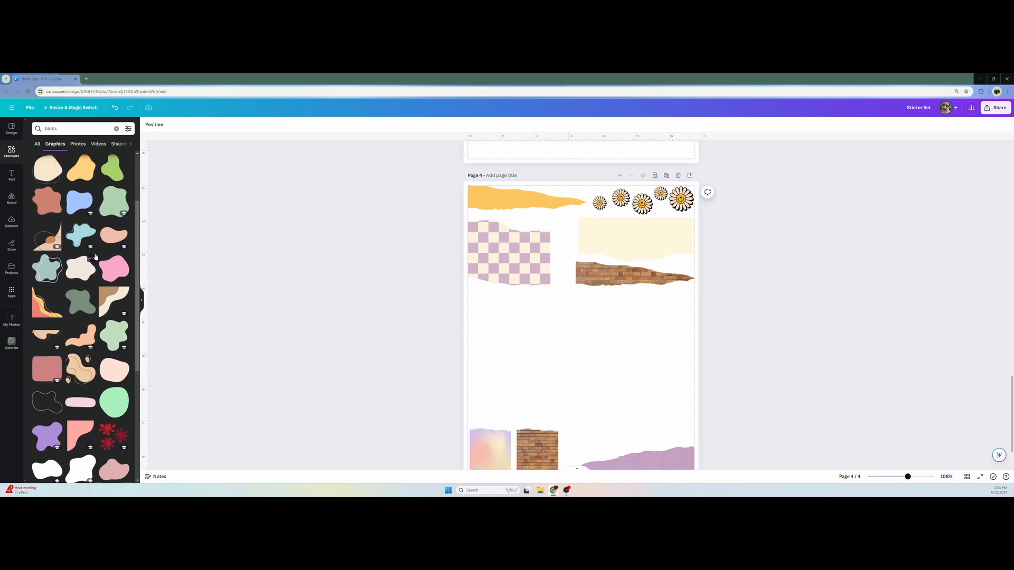
scroll(96, 261, down, 1)
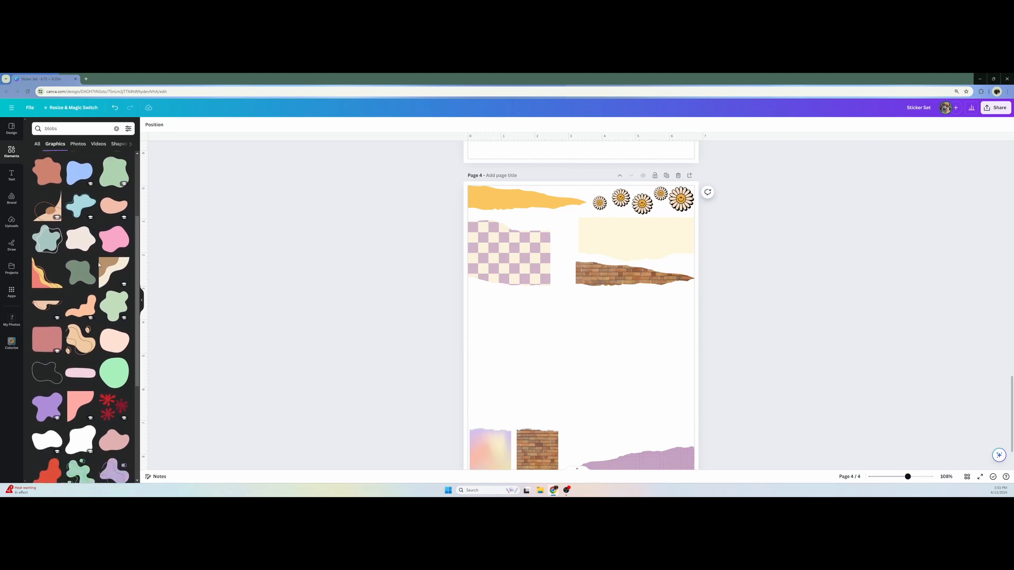
click(111, 413)
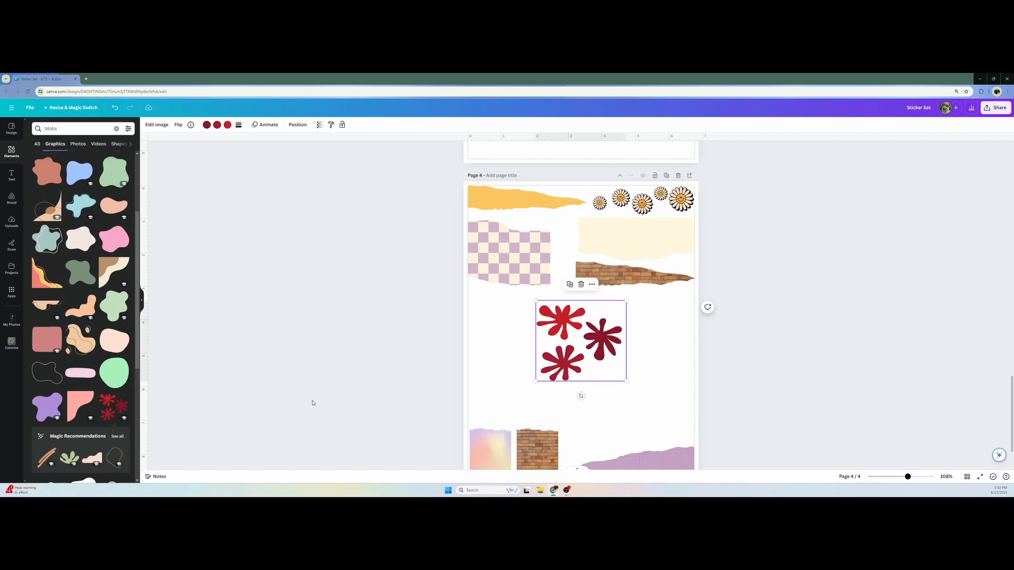
drag(612, 378, 548, 365)
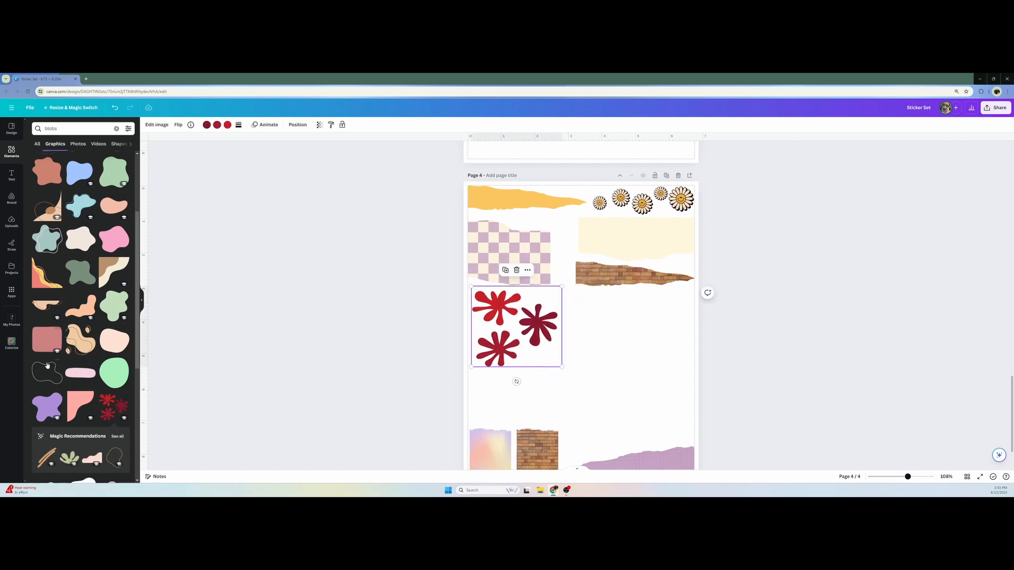
Add the recommended sage green leaf-like blob to page 4 and place it below the red splats
scroll(62, 376, down, 1)
click(67, 429)
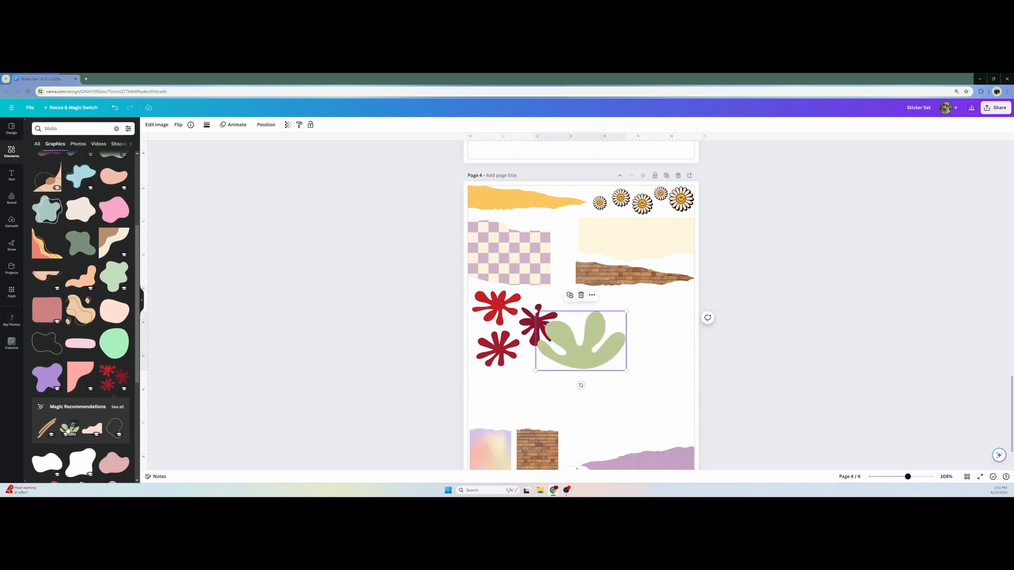
drag(581, 341, 536, 391)
Try a wavy outlined blob graphic from further down the results on page 4, and delete it
scroll(65, 310, up, 5)
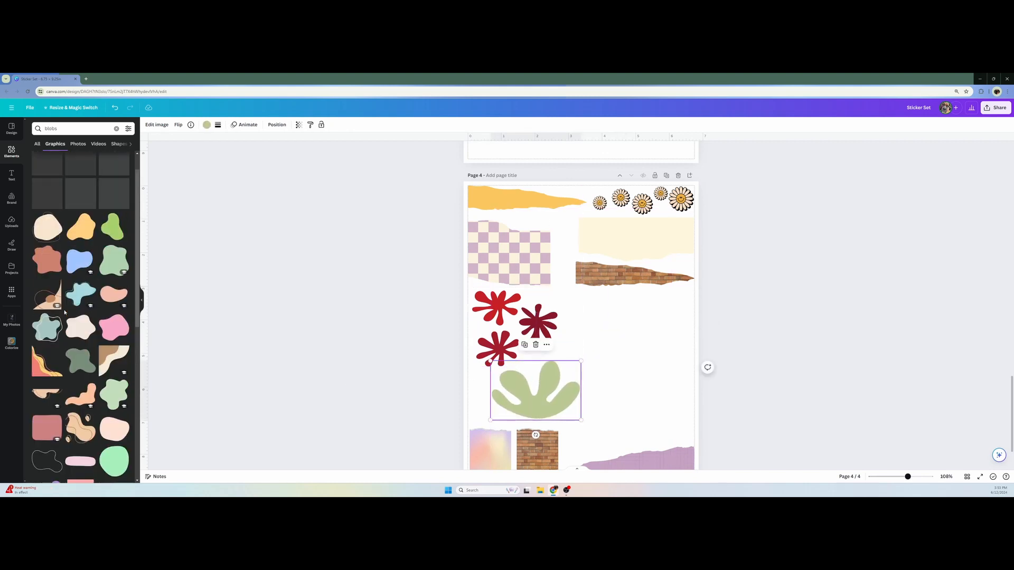
scroll(66, 310, down, 15)
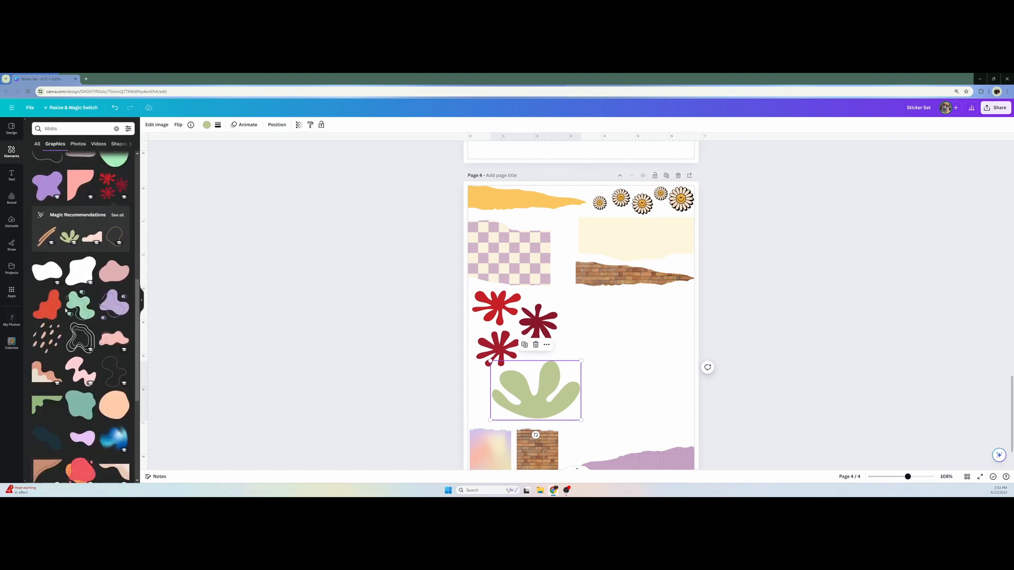
scroll(66, 310, down, 10)
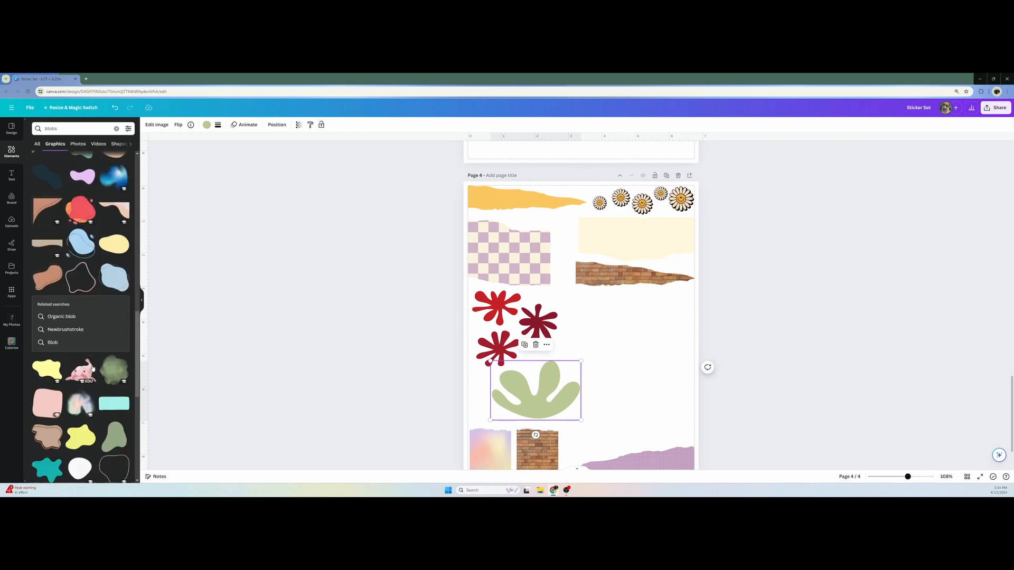
scroll(92, 362, down, 15)
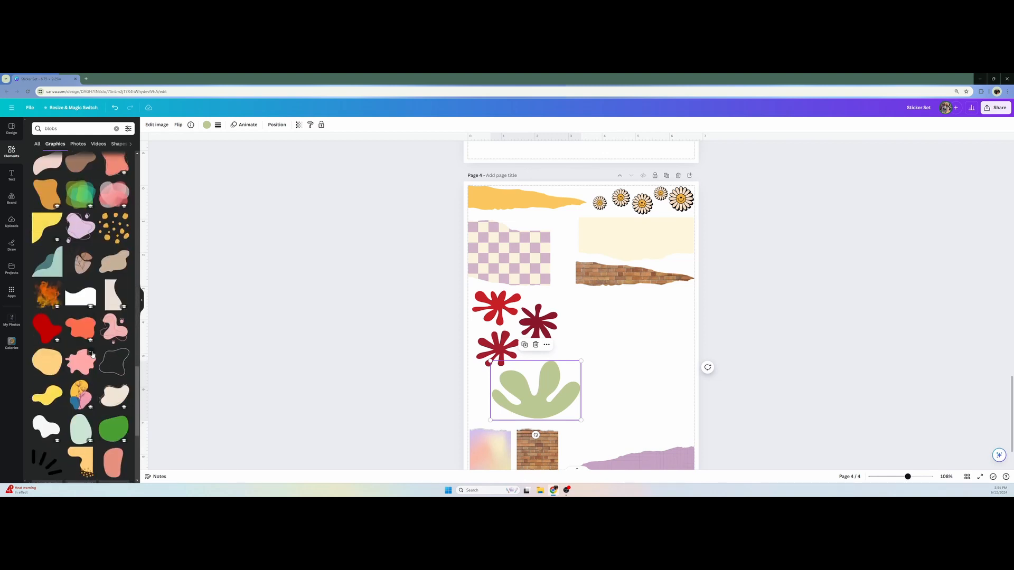
scroll(92, 353, down, 10)
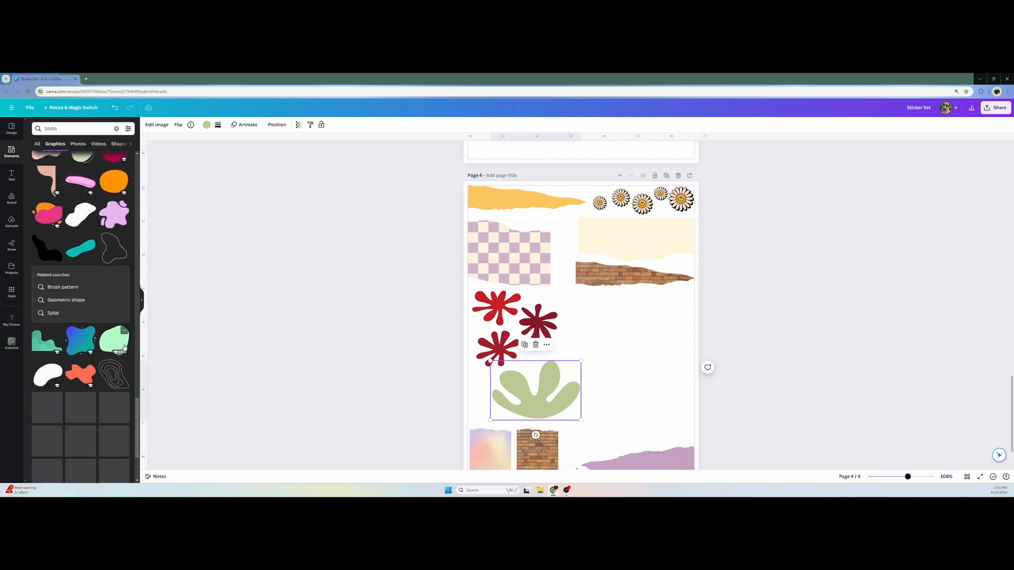
scroll(125, 346, down, 10)
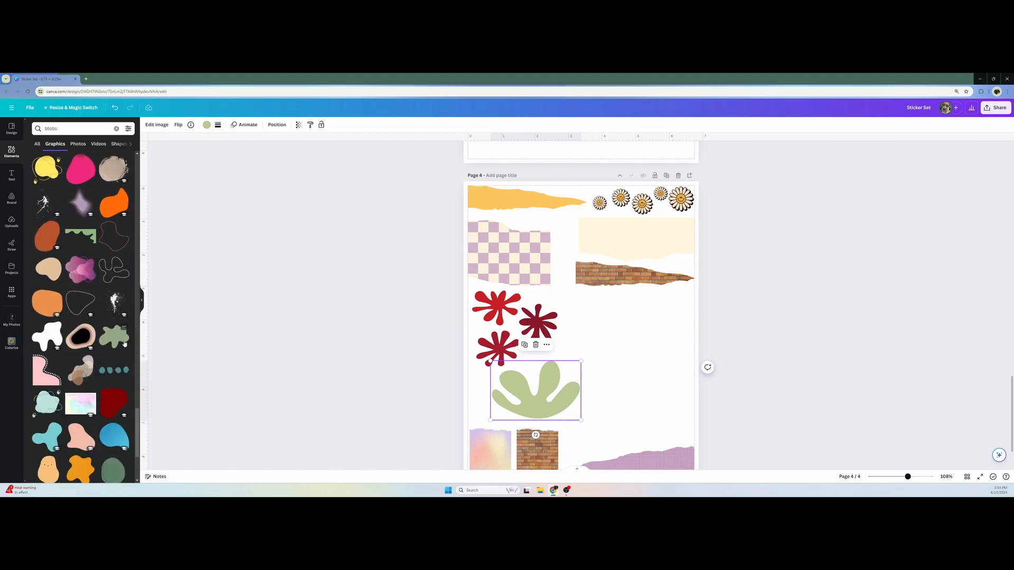
click(113, 271)
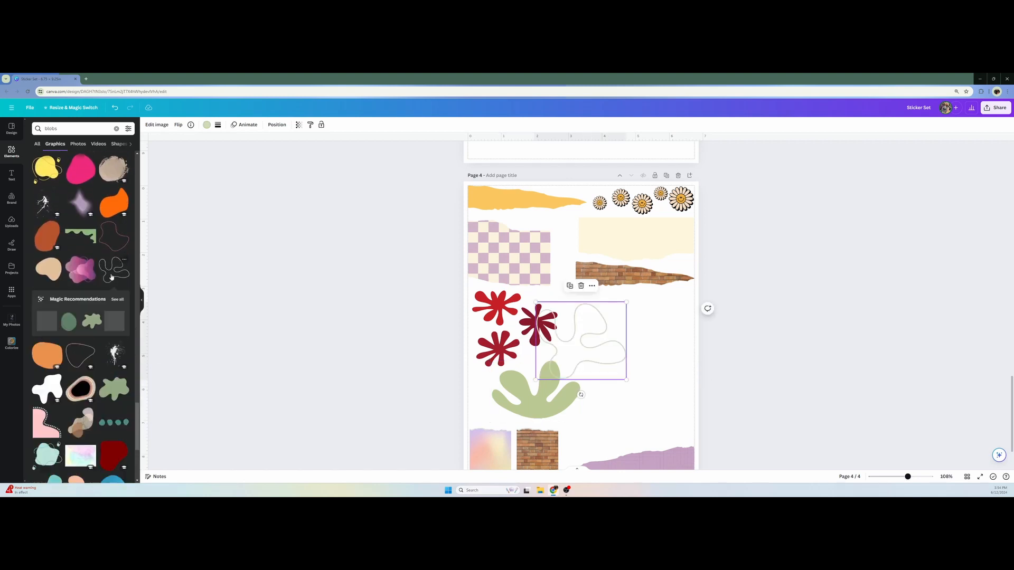
key(Delete)
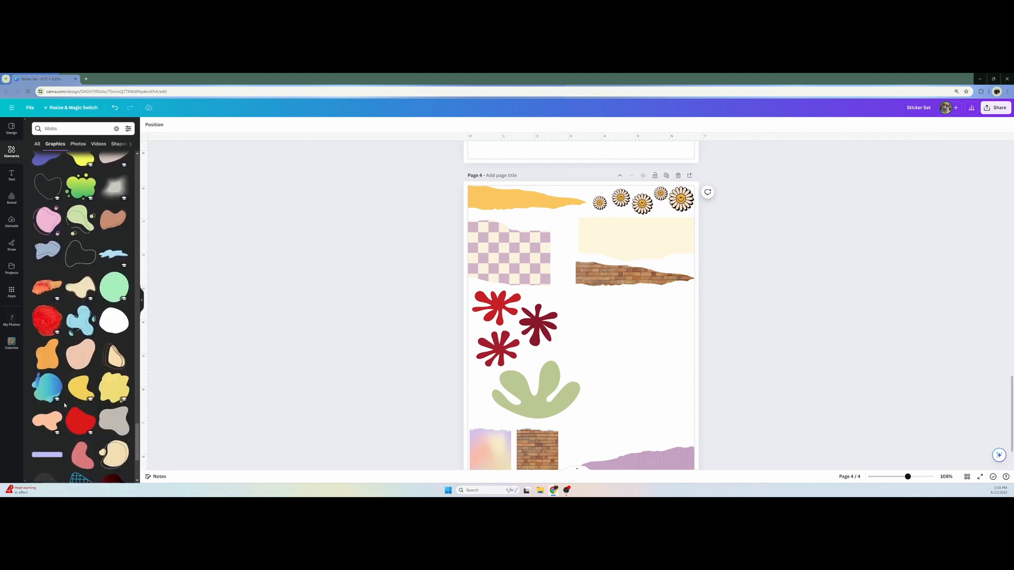
Add the light blue leaf-like blob and the recommended mustard organic shape to page 4
scroll(67, 398, down, 3)
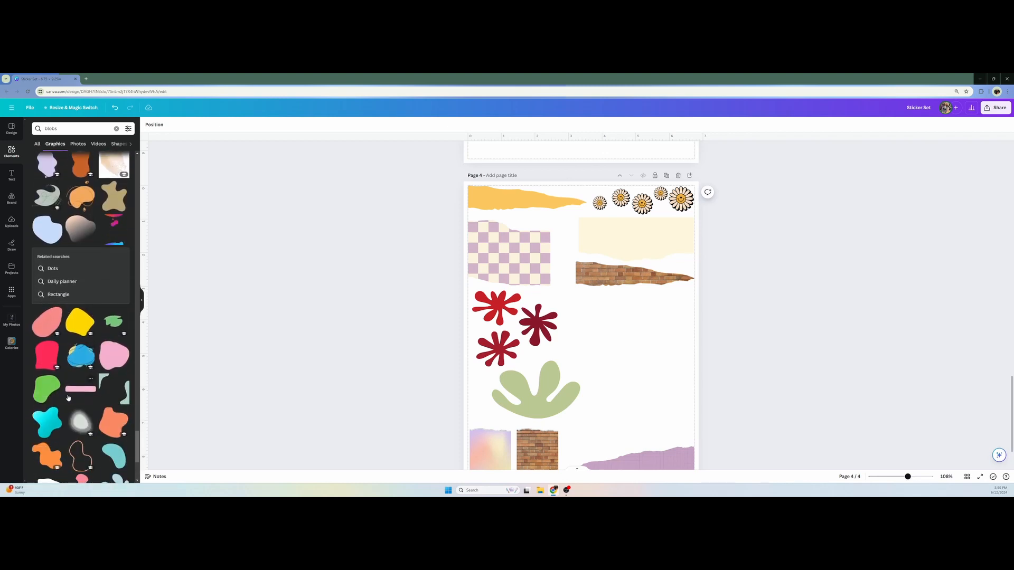
click(114, 372)
click(92, 423)
scroll(46, 394, down, 2)
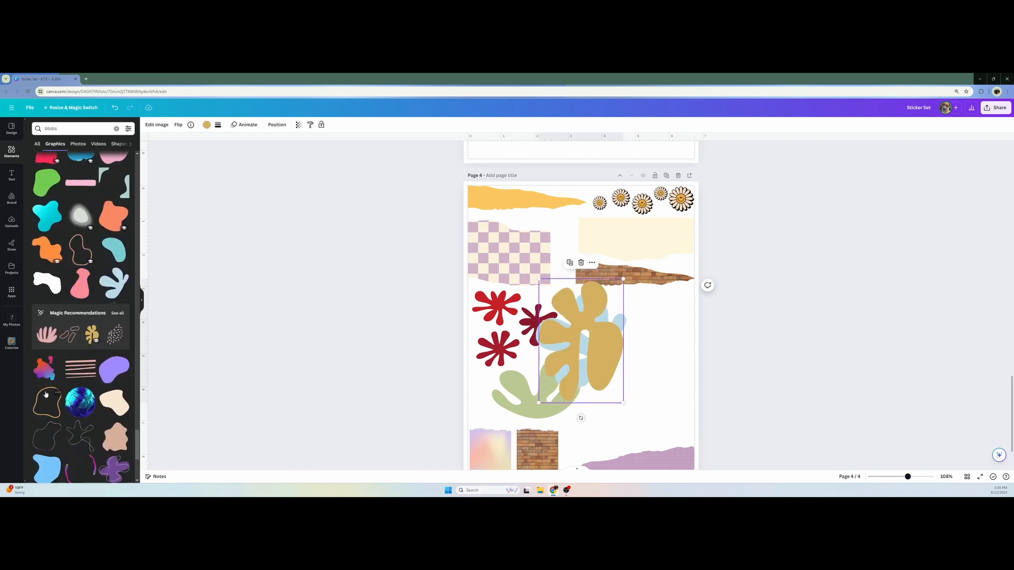
scroll(47, 391, down, 2)
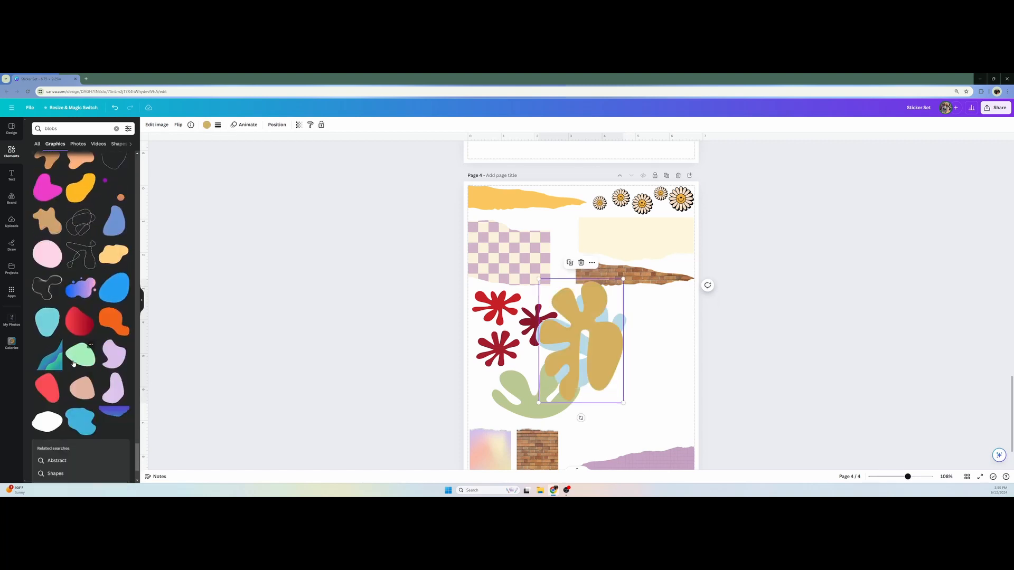
scroll(55, 377, down, 10)
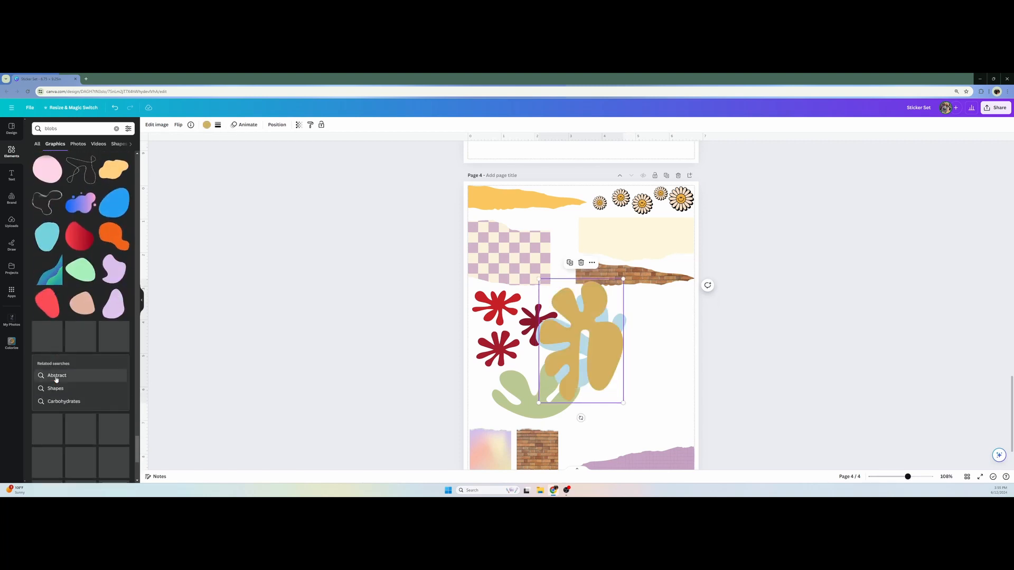
scroll(57, 376, down, 5)
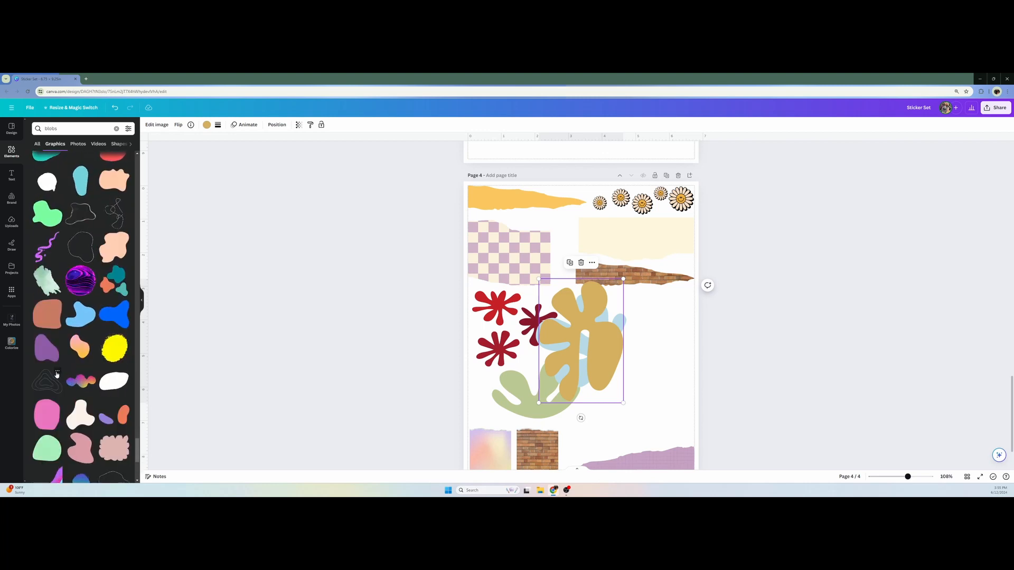
scroll(99, 369, down, 10)
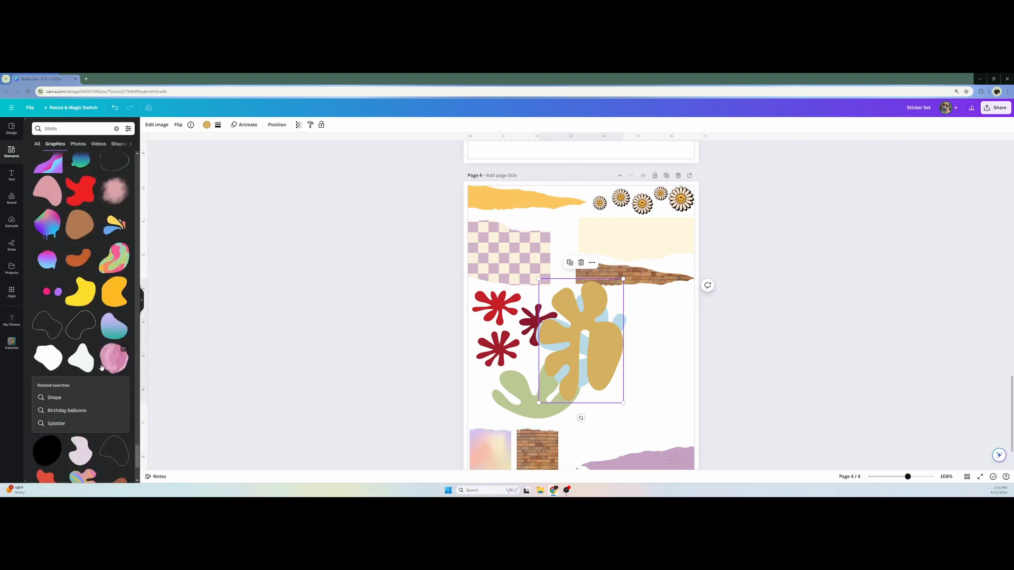
Move the mustard, light blue and sage green blobs to the right edge of page 4, clearing space around the red splats
drag(581, 338, 692, 340)
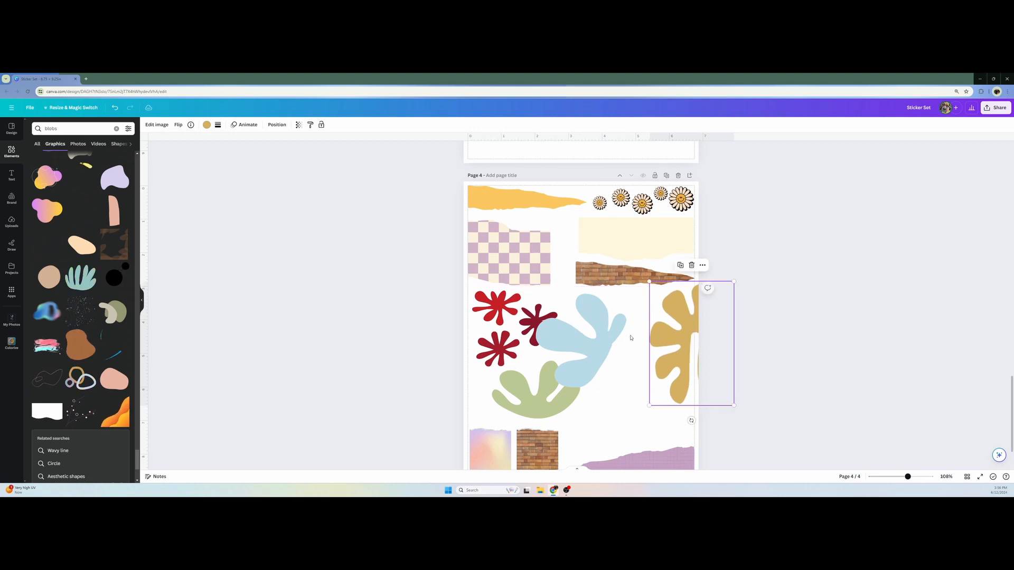
drag(565, 336, 665, 334)
drag(533, 391, 669, 376)
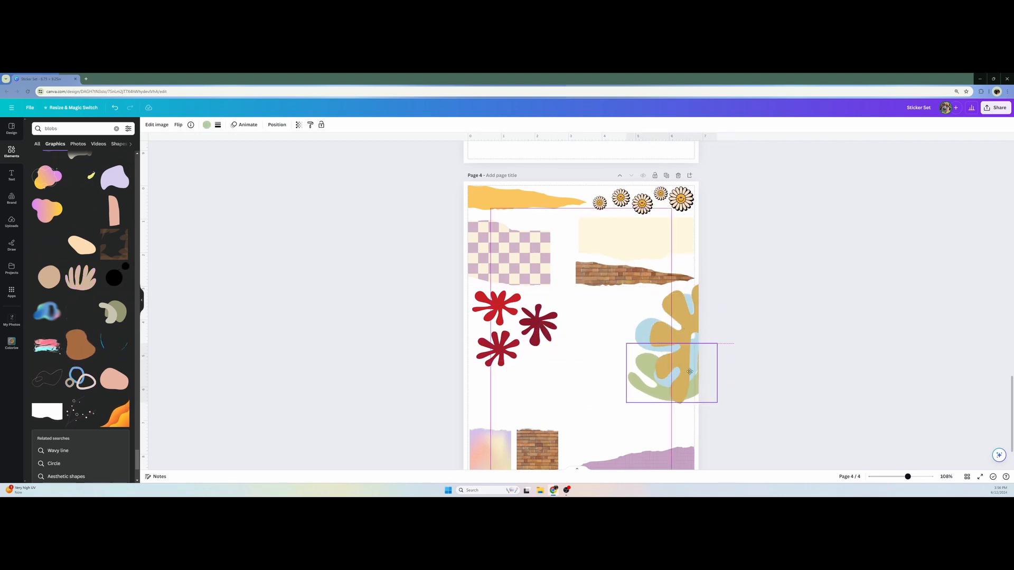
Shrink the red splats and place them just below the checkered paper, with a slightly larger duplicate above the pastel gradient paper
click(557, 366)
drag(561, 366, 492, 304)
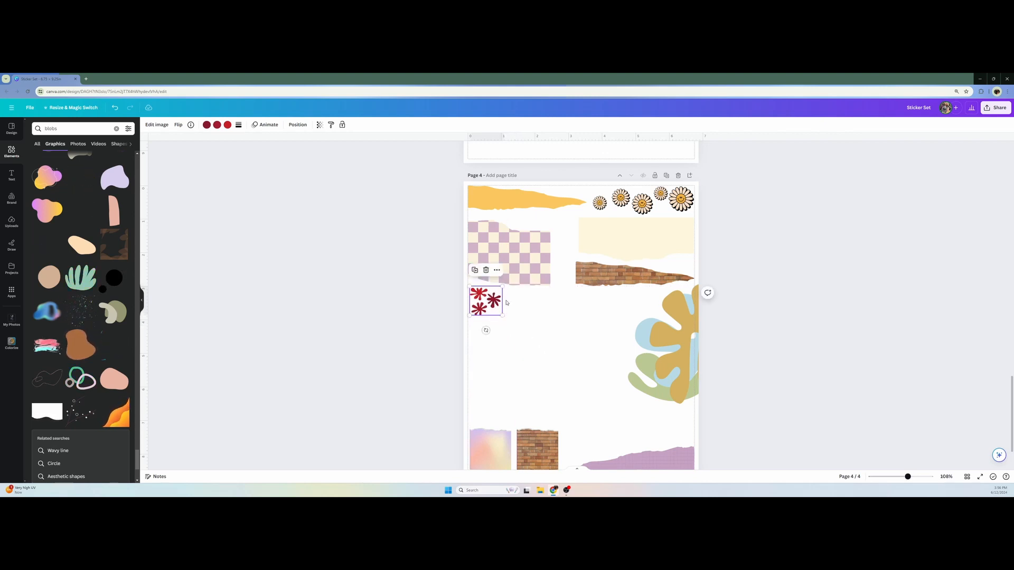
drag(494, 305, 488, 397)
drag(503, 414, 516, 426)
Shrink and rotate the mustard shape, place it under the upper red splats, and put a duplicate diagonally below it
drag(674, 339, 563, 339)
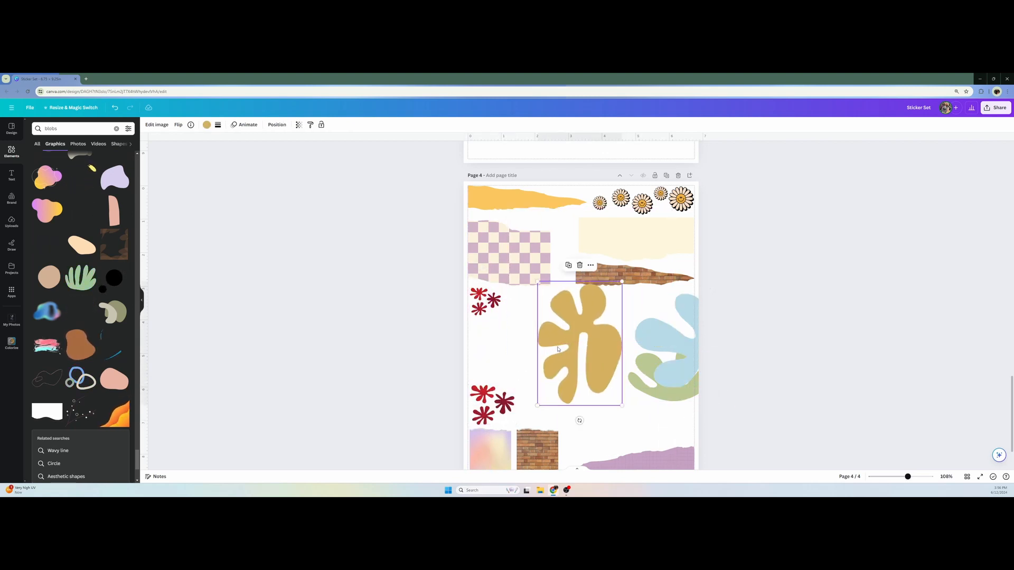
drag(622, 283, 572, 329)
drag(561, 370, 499, 348)
drag(498, 398, 500, 281)
drag(496, 355, 484, 342)
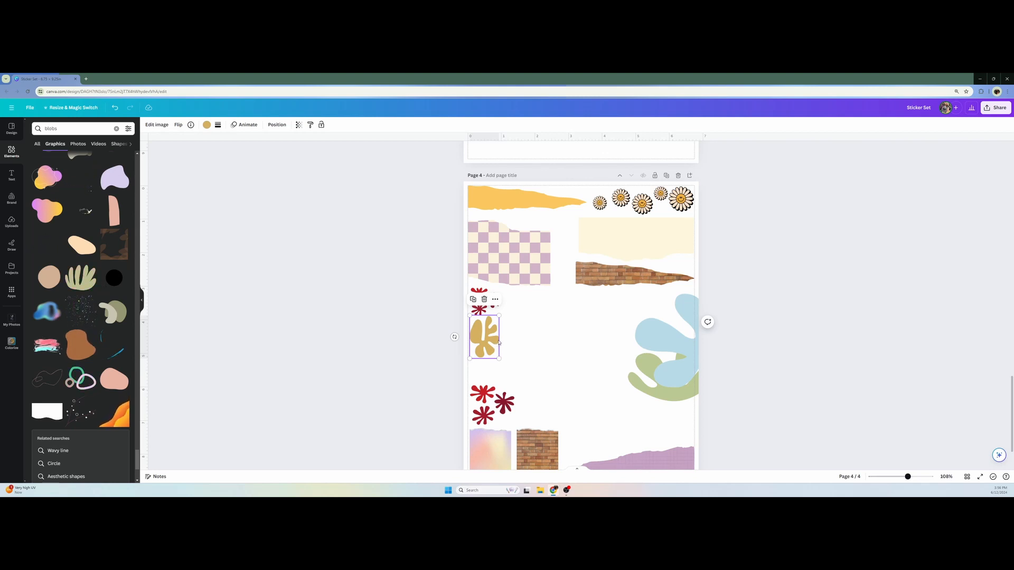
key(ctrl+d)
drag(499, 345, 523, 366)
Rotate and shrink the light blue blob beside the upper red splats, and put a smaller copy below the first mustard shape
drag(683, 359, 575, 344)
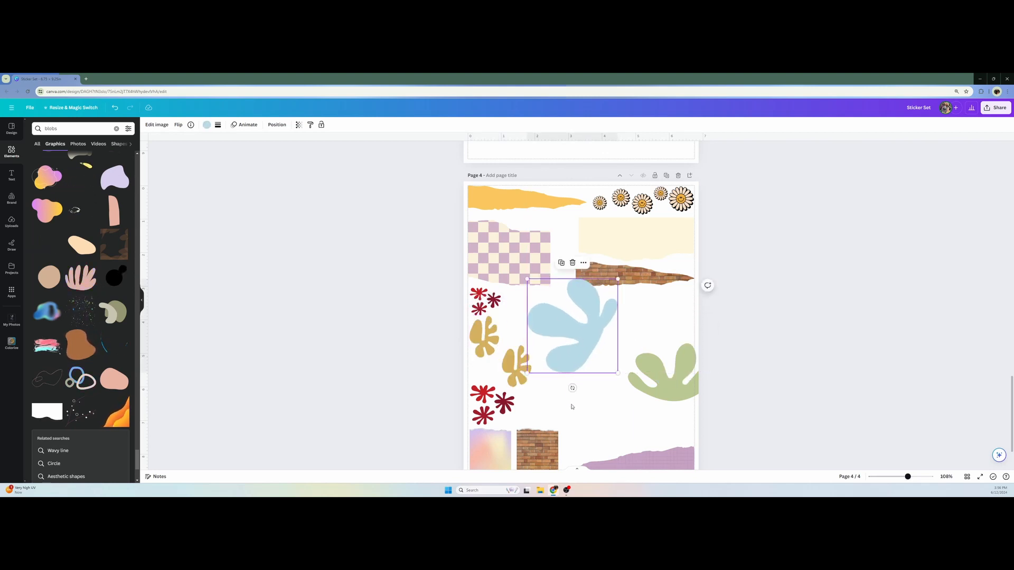
drag(572, 388, 512, 335)
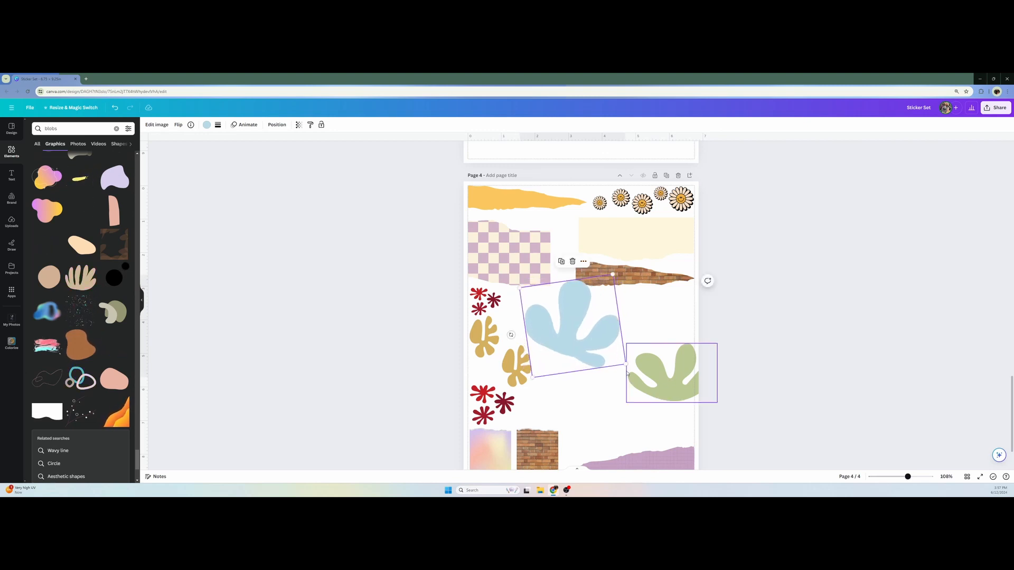
drag(625, 365, 541, 332)
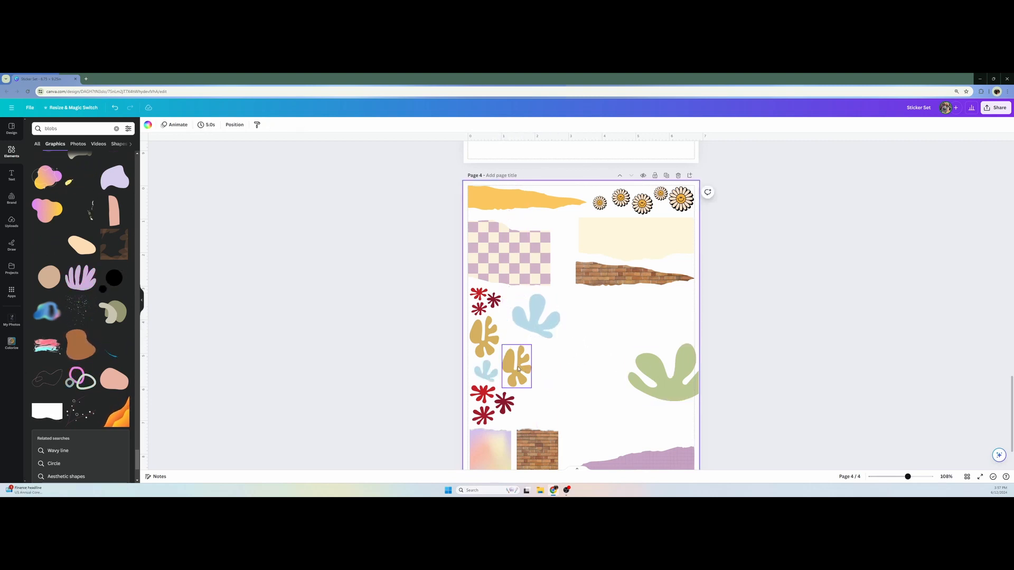
Shift the second mustard shape slightly, and place two reduced sage green blobs, one turned sideways beside it and one upright beside the lower splats
drag(517, 367, 524, 364)
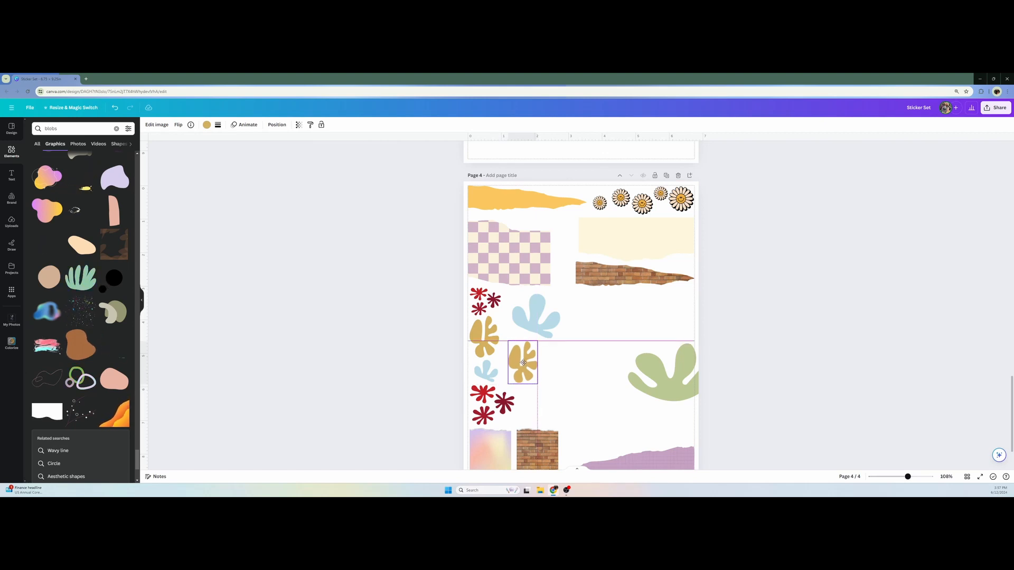
click(537, 376)
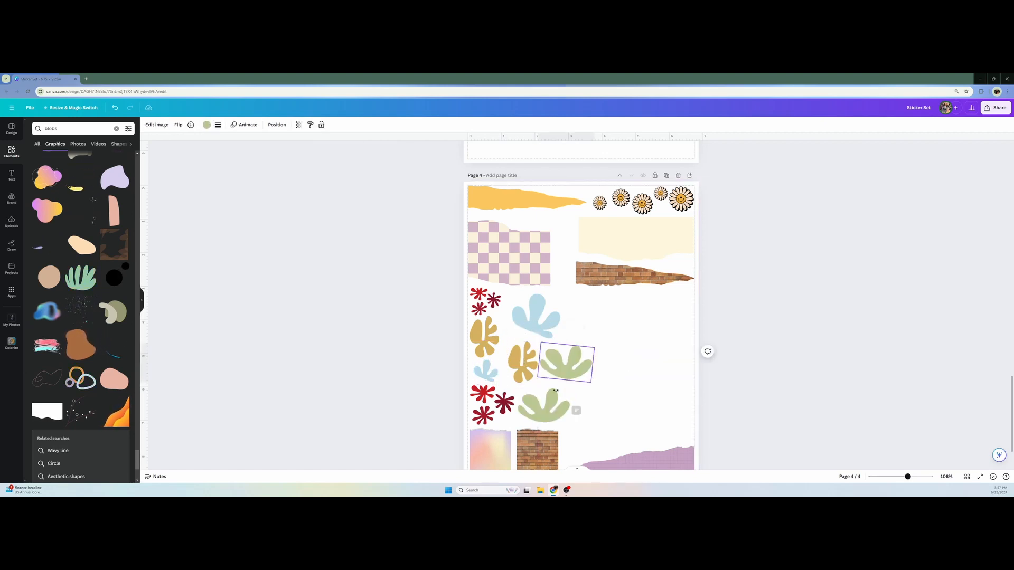
drag(555, 391, 542, 362)
click(458, 329)
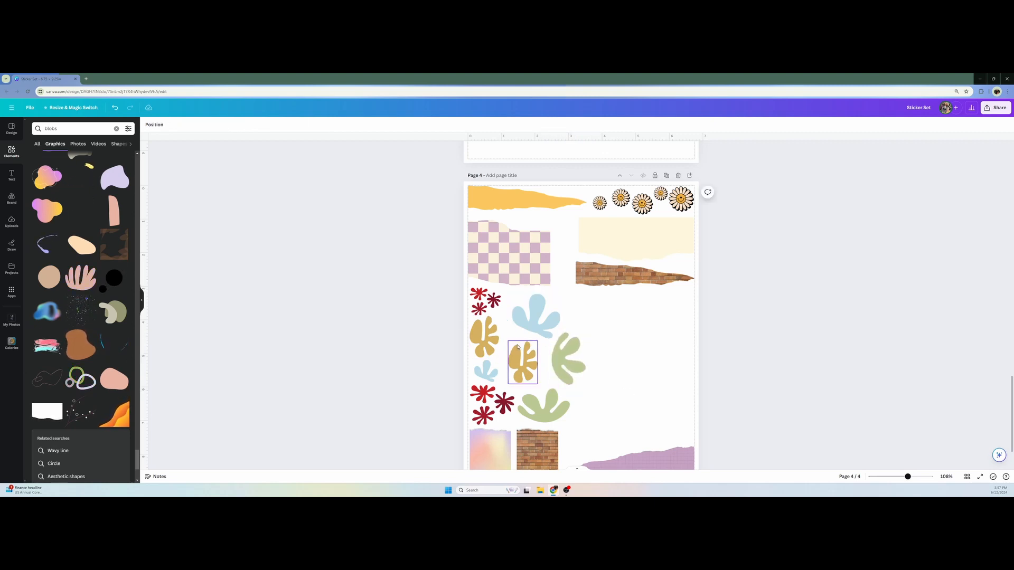
Nudge the upper red splats slightly closer to the checkered paper
click(501, 410)
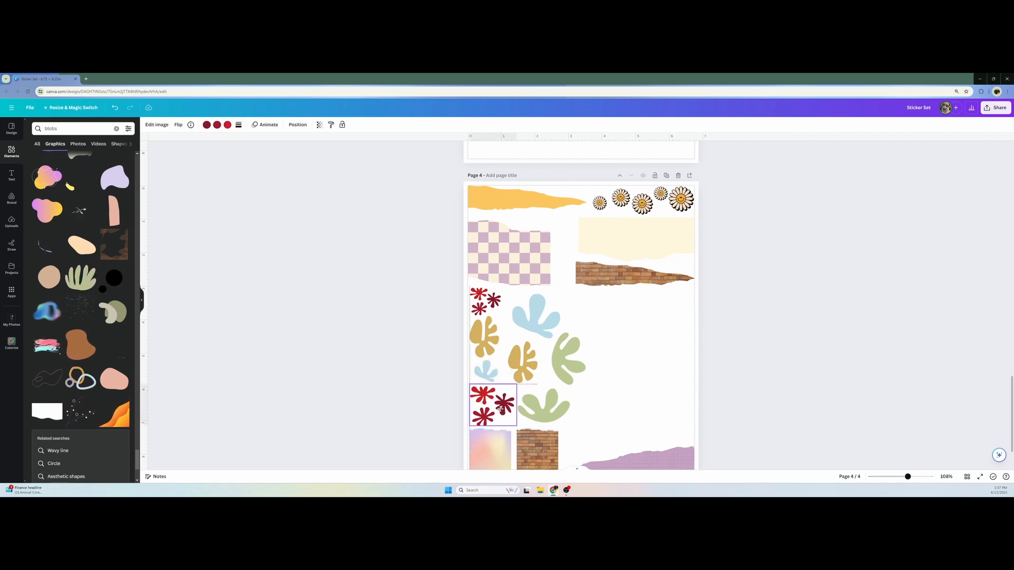
click(424, 386)
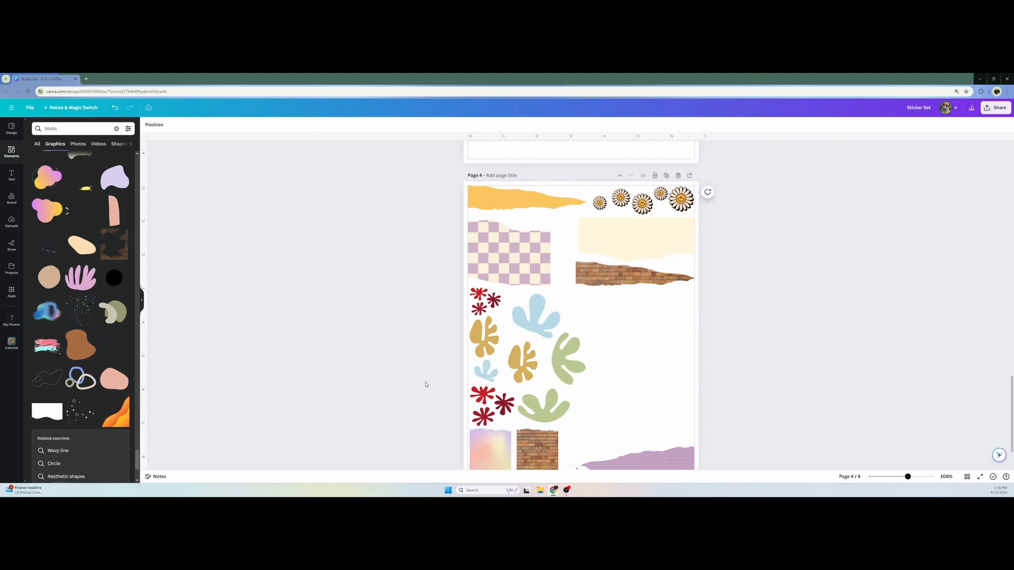
click(483, 304)
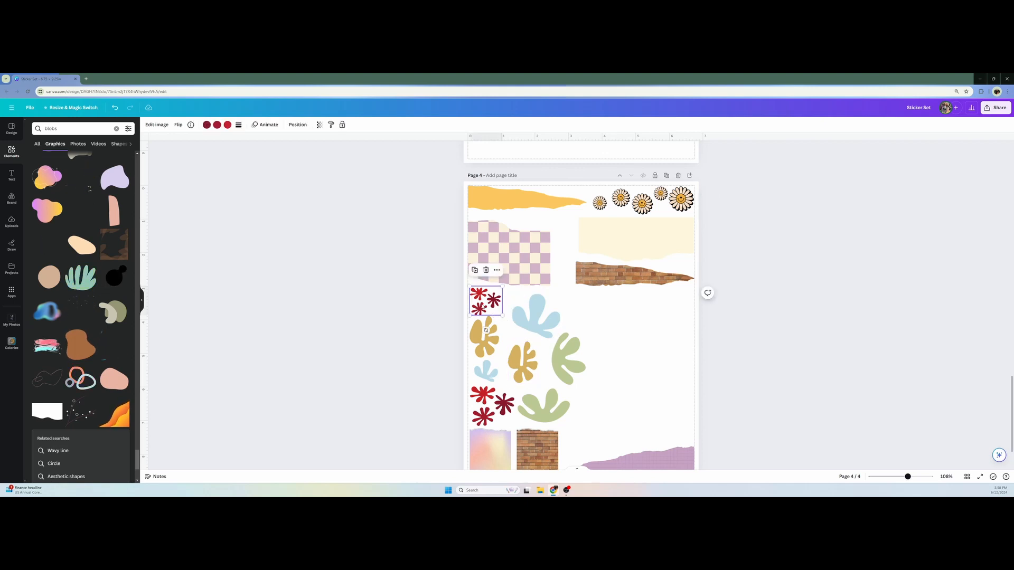
drag(482, 305, 482, 303)
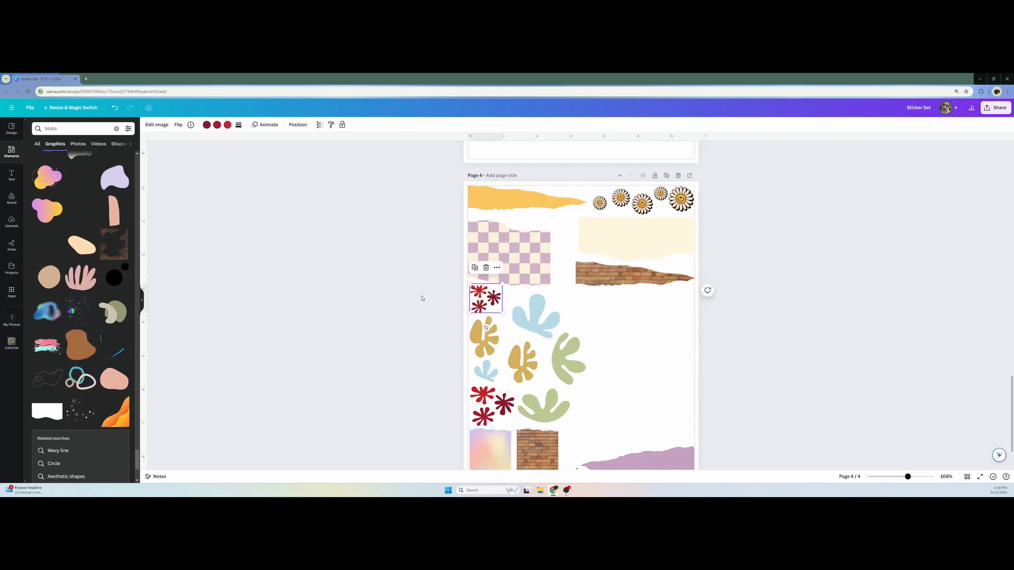
click(424, 300)
Copy the small brown circle from page 1 onto page 4 and place it among the upper blobs
scroll(436, 347, up, 8)
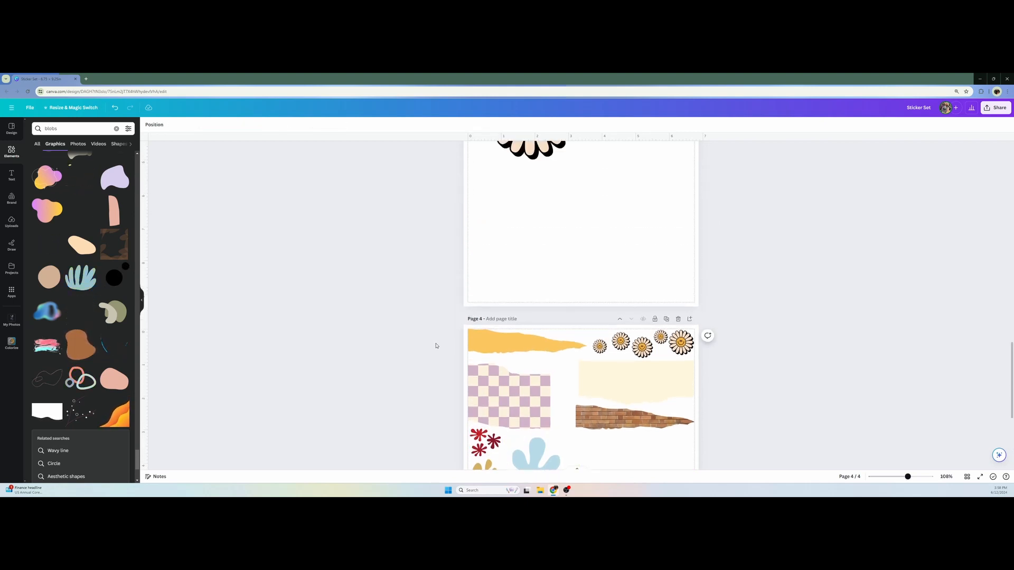
scroll(436, 346, up, 18)
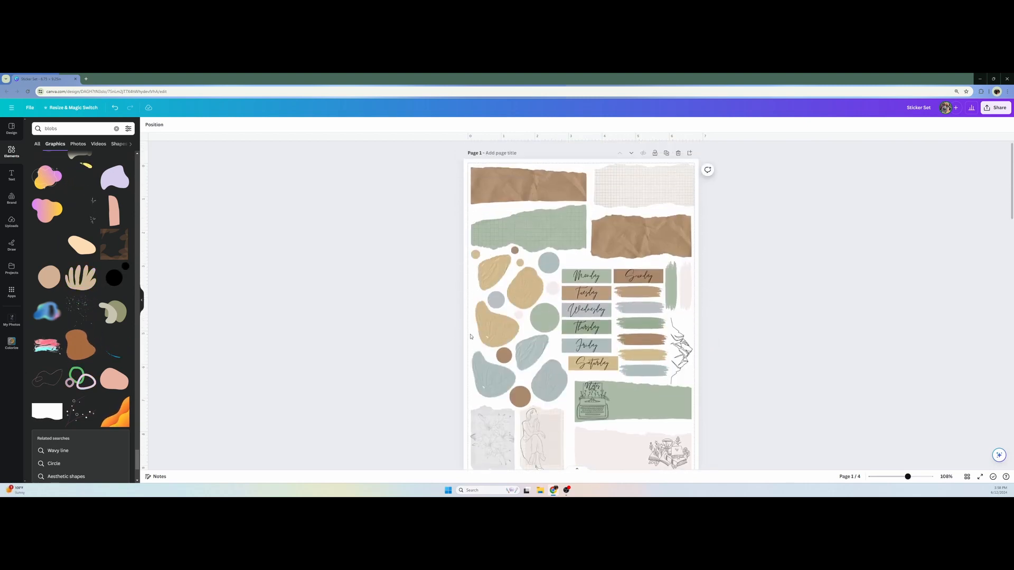
click(515, 250)
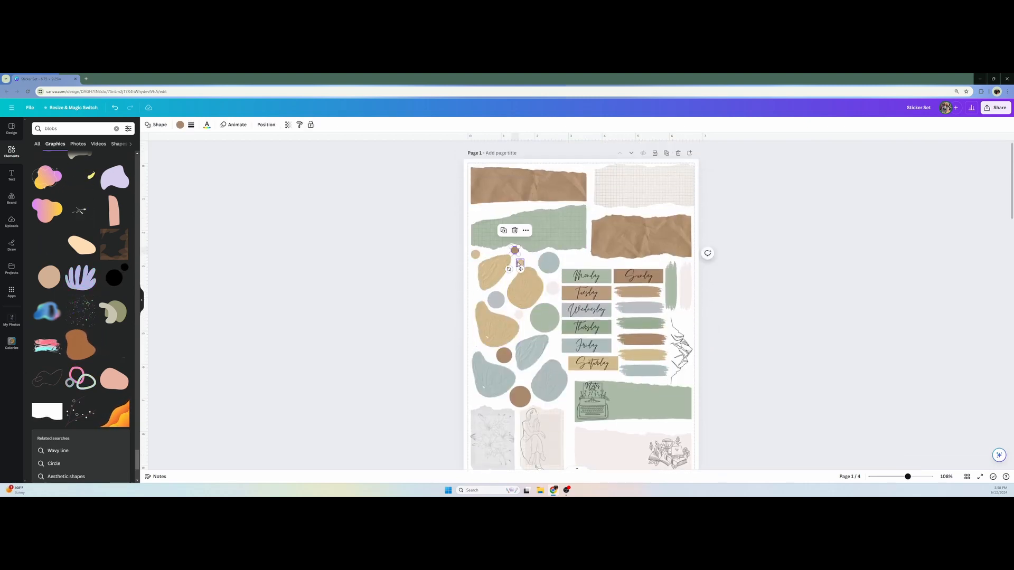
scroll(497, 365, down, 11)
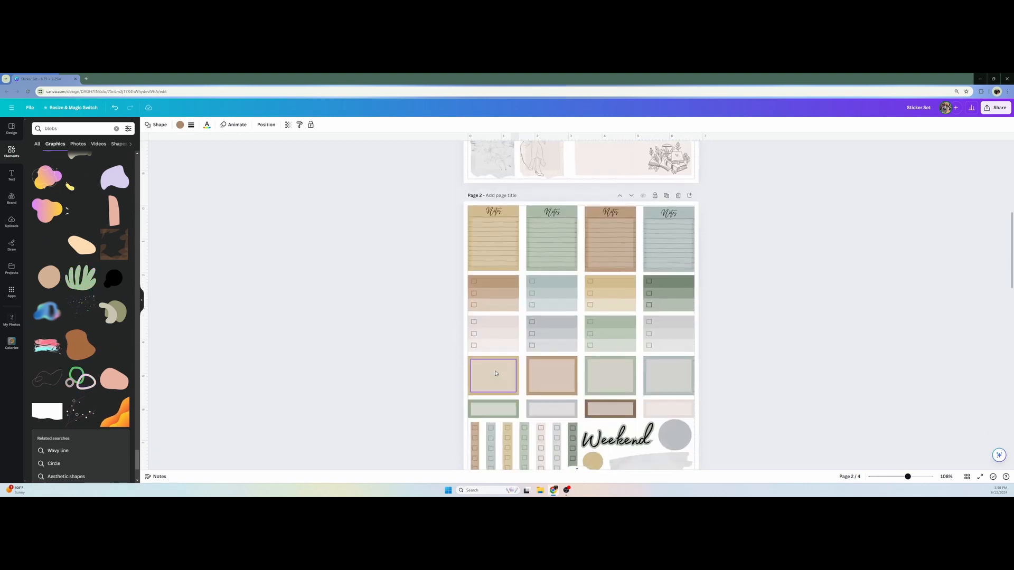
scroll(497, 372, down, 9)
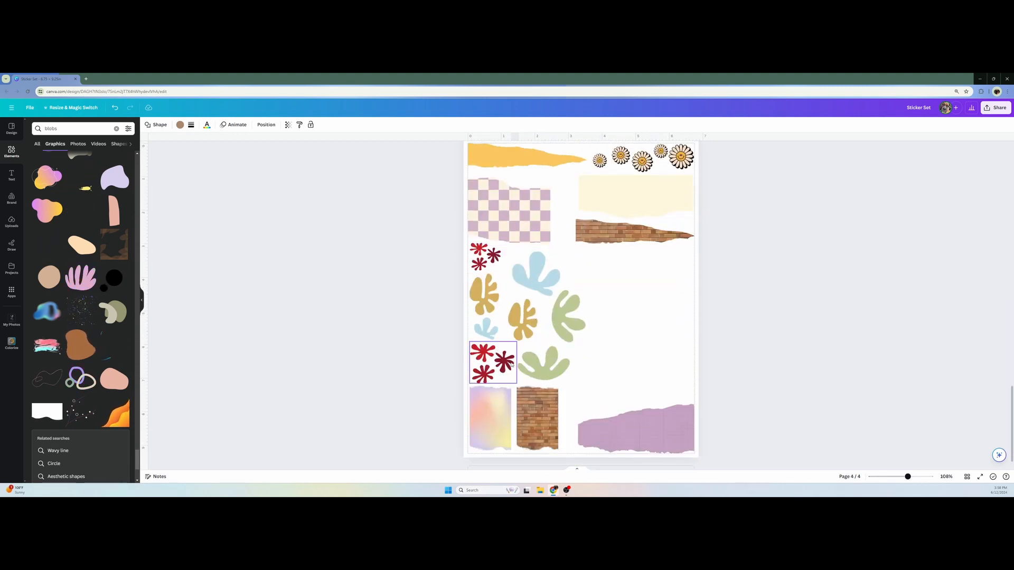
key(ctrl+v)
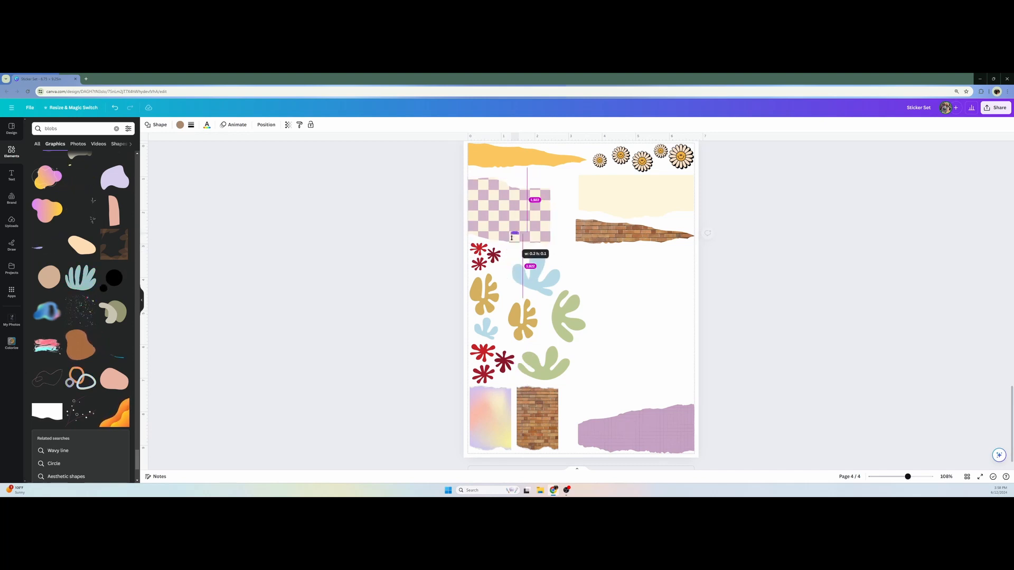
drag(522, 249, 514, 281)
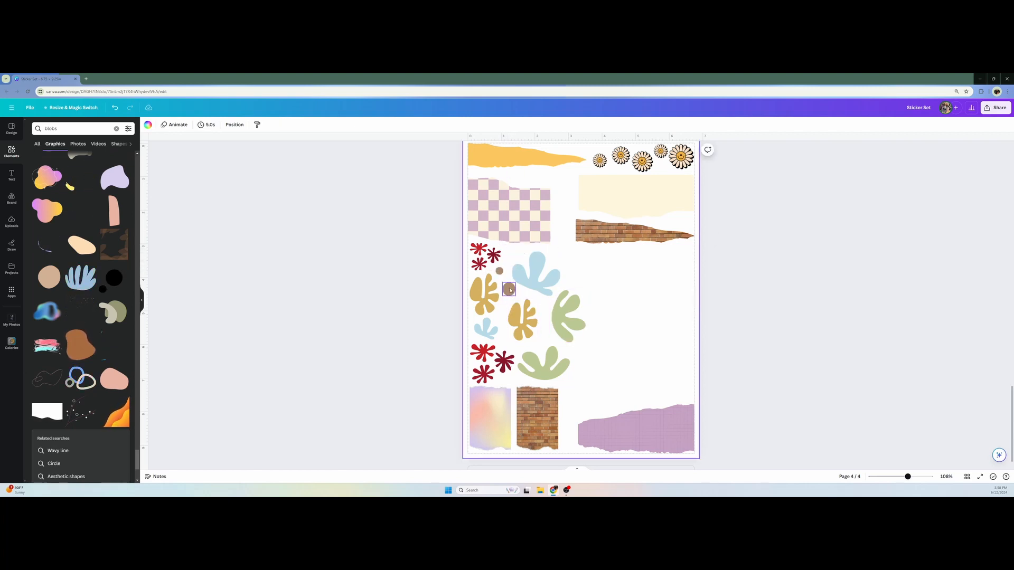
Duplicate the brown circle in several sizes around the light blue, mustard and green blobs, undoing the accidentally stretched copy
click(500, 271)
drag(502, 275, 543, 307)
key(ctrl+d)
key(ctrl+v)
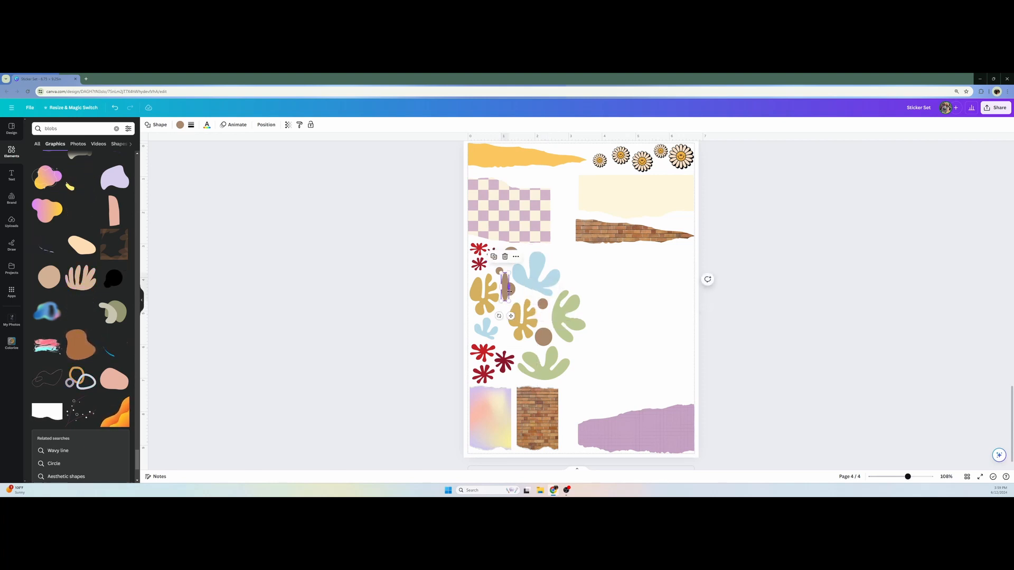
key(ctrl+z)
Fill the remaining gaps between the mustard shapes, lower red splats and lower green blob with more small and medium brown circles
drag(505, 279, 525, 384)
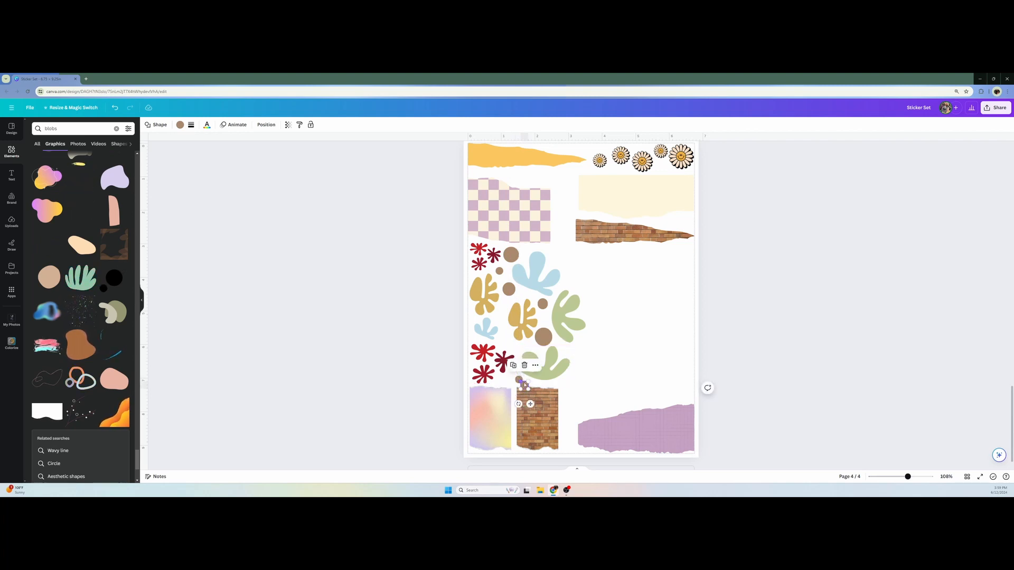
mouse_move(504, 351)
mouse_down()
mouse_move(504, 342)
mouse_move(513, 353)
mouse_move(507, 339)
mouse_up()
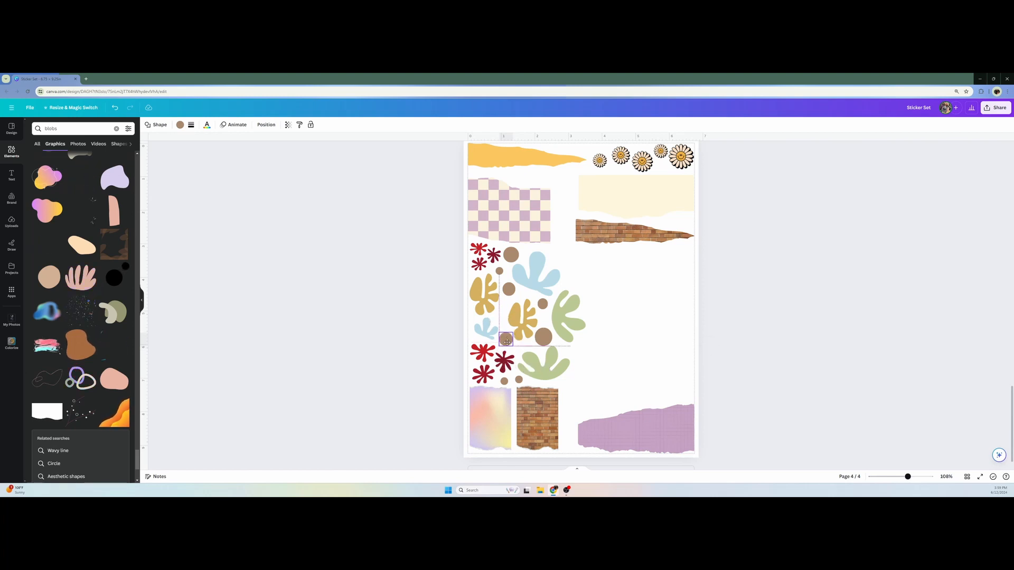
click(519, 379)
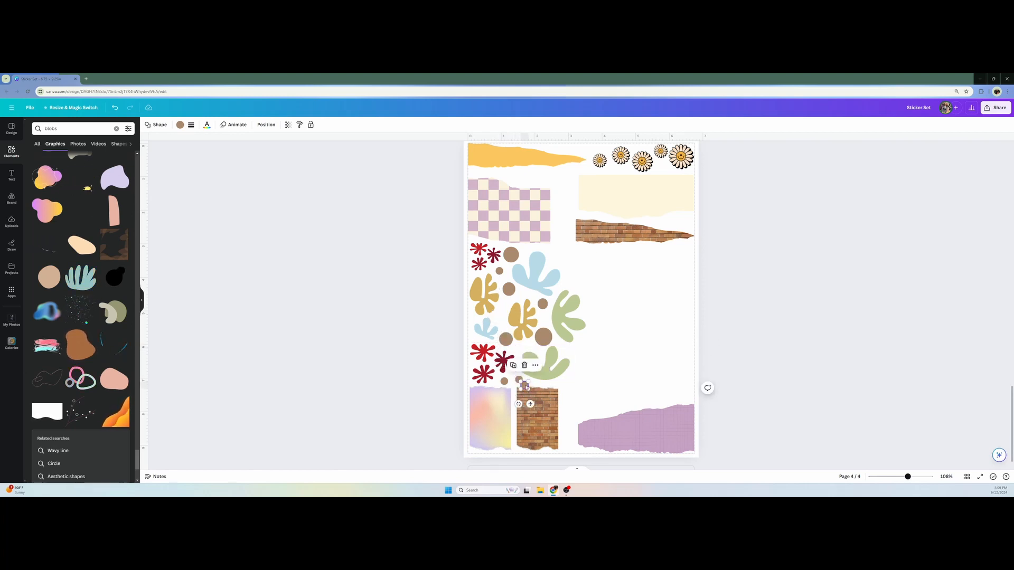
drag(527, 387, 503, 312)
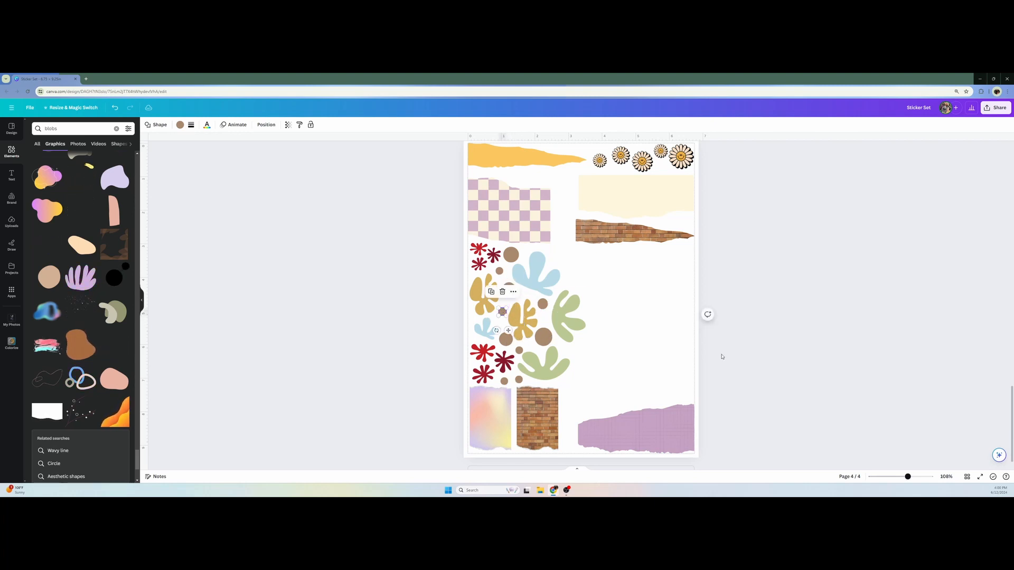
click(804, 365)
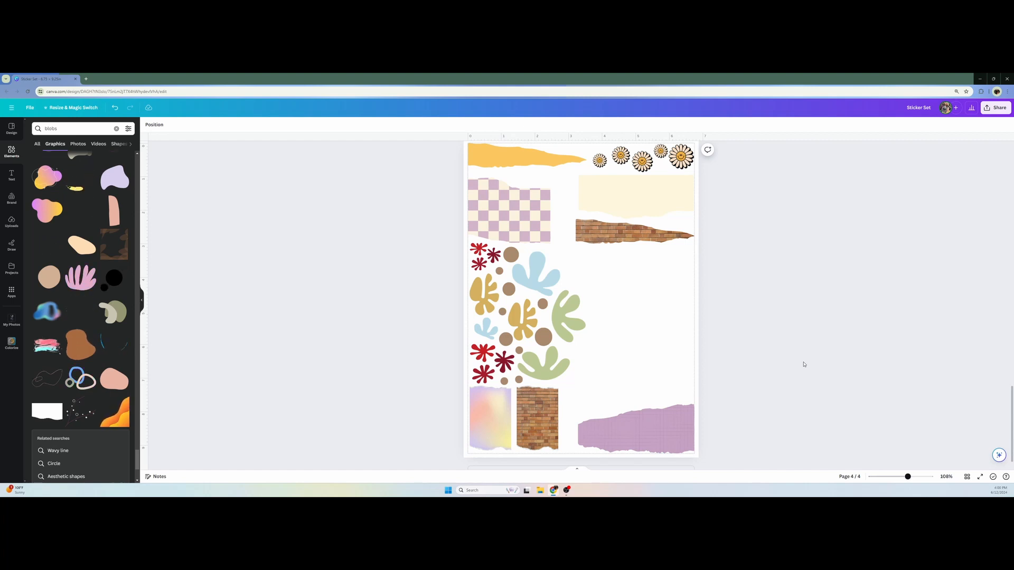
Recolor the burgundy splat in the upper red group to brick brown #AB6C49, sampled from the torn brick strip
scroll(667, 250, up, 1)
scroll(659, 328, down, 1)
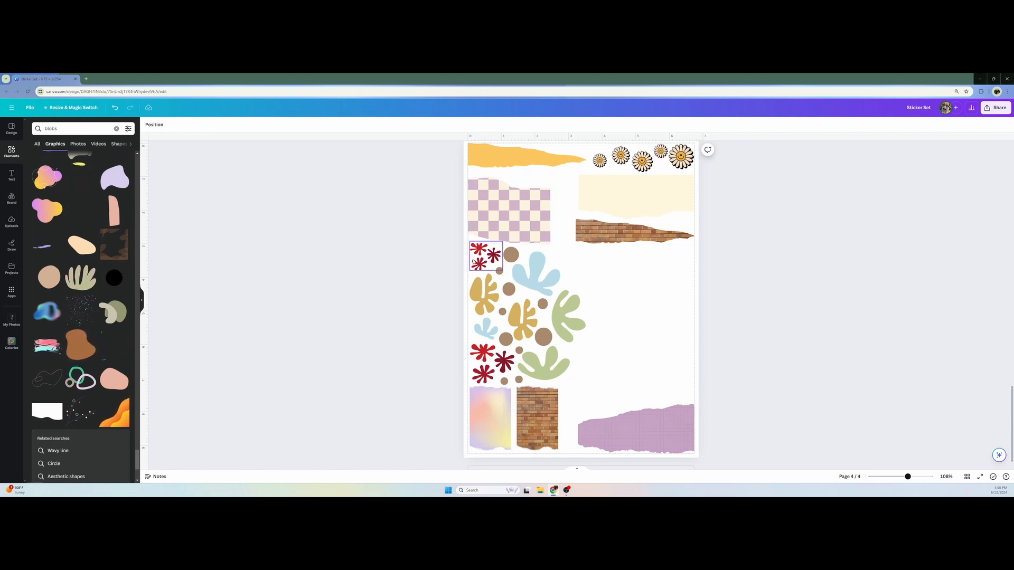
click(489, 257)
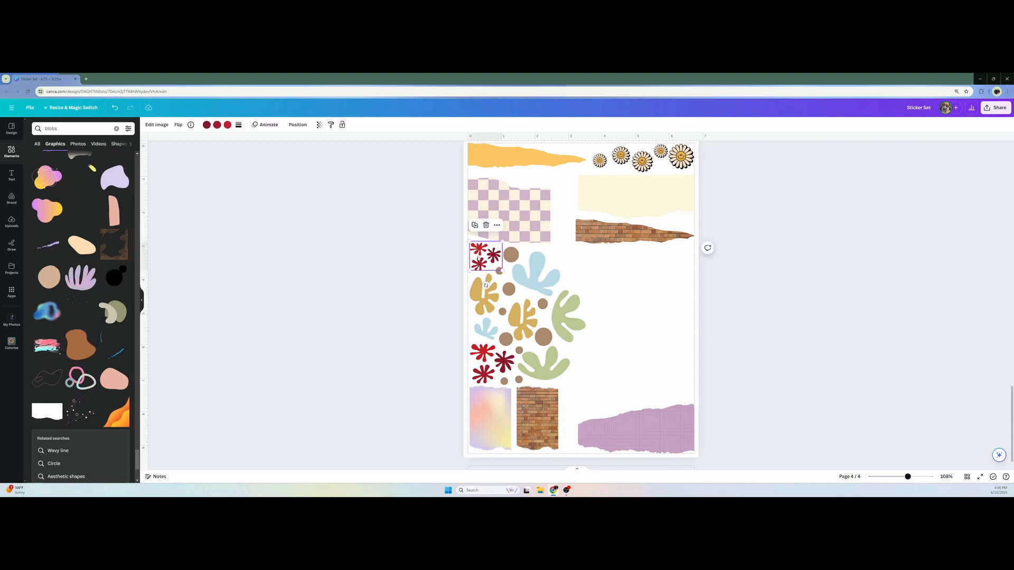
click(207, 125)
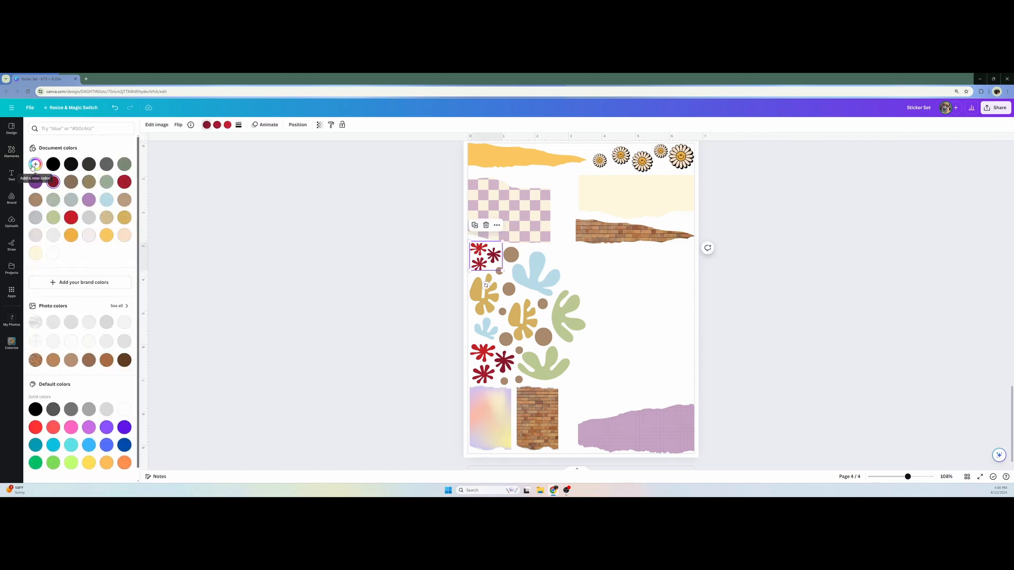
click(35, 164)
click(117, 230)
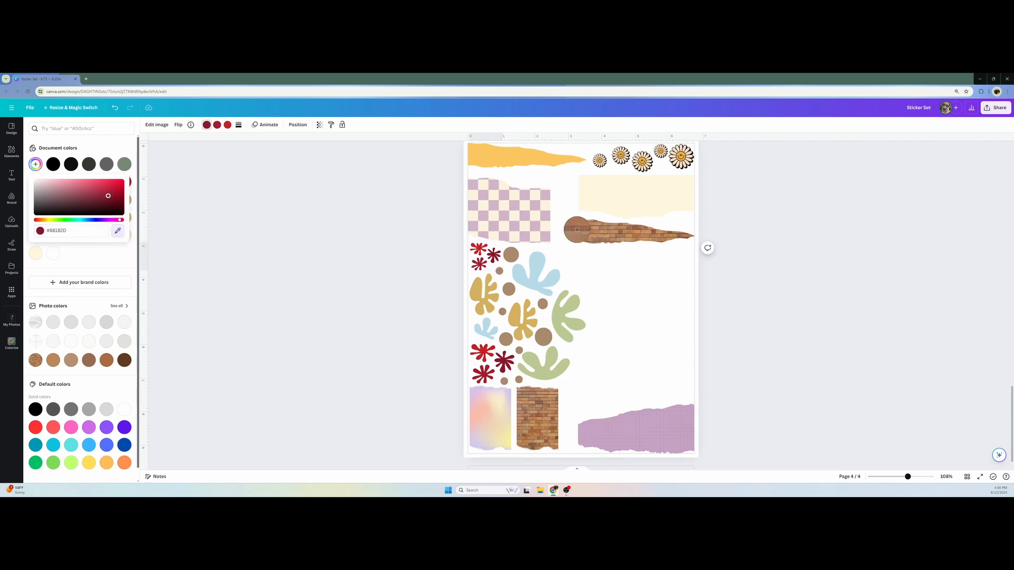
click(586, 231)
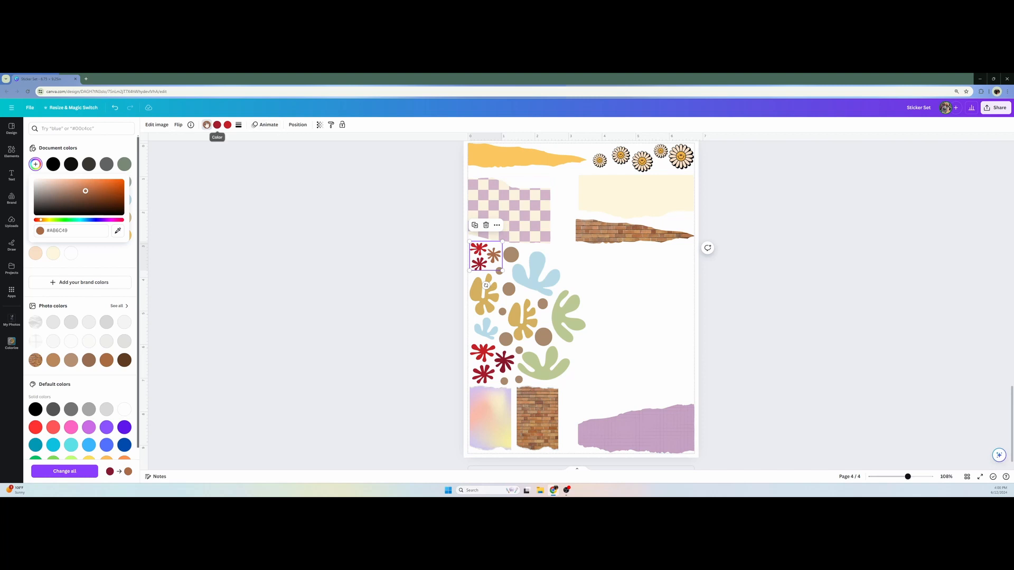
Recolor the lower crimson splat of the upper group to brown #8C6146, sampled from the torn brick strip
click(164, 140)
click(35, 164)
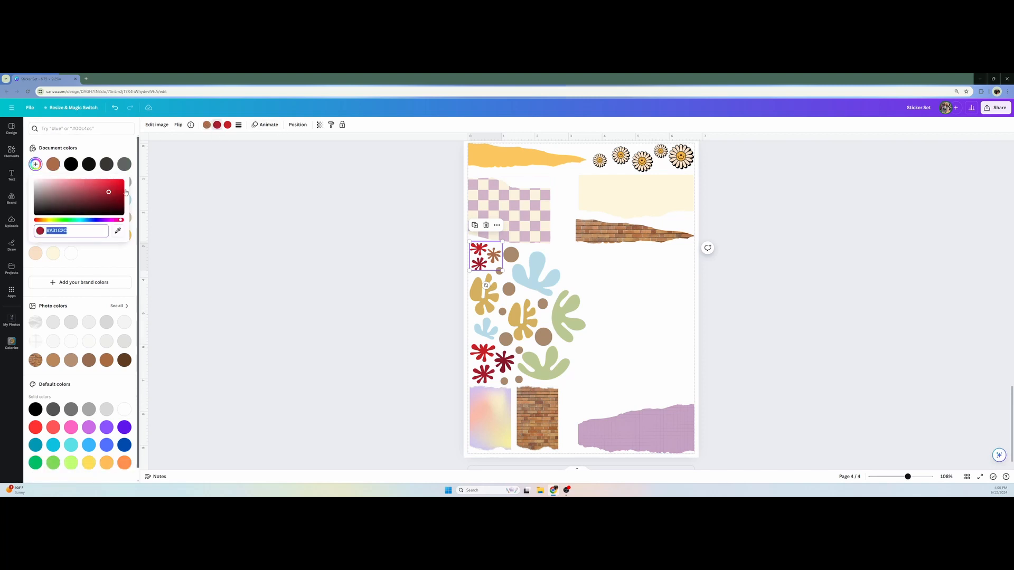
click(118, 231)
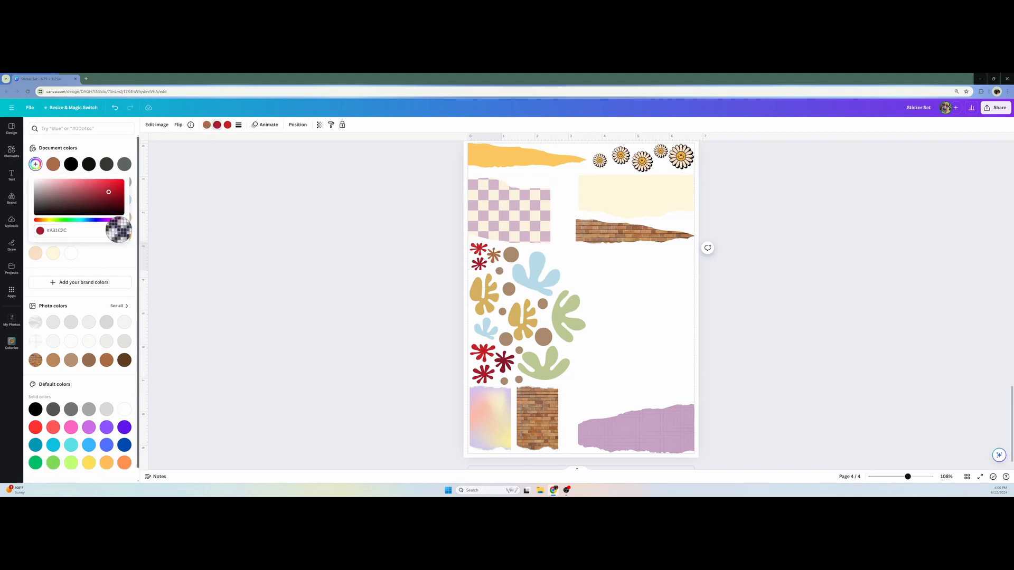
click(618, 231)
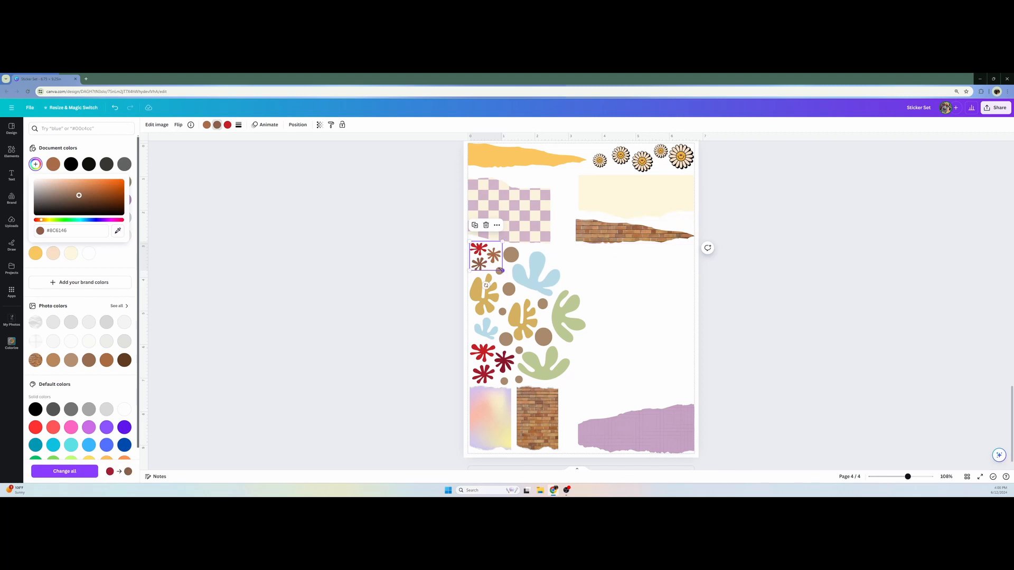
Recolor the upper group's last bright red splat with a reddish brown sampled from the torn brick strip
click(227, 125)
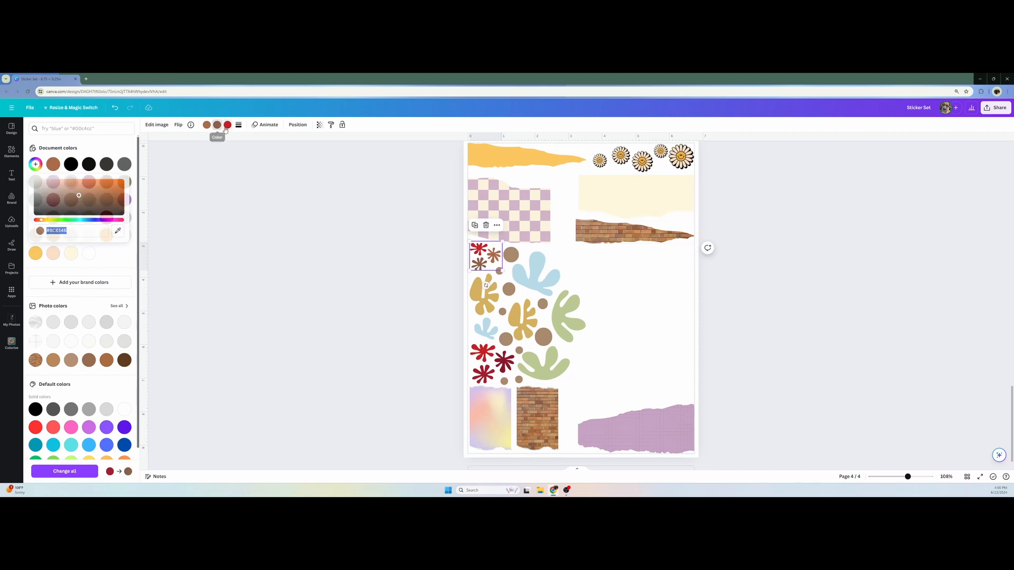
click(35, 164)
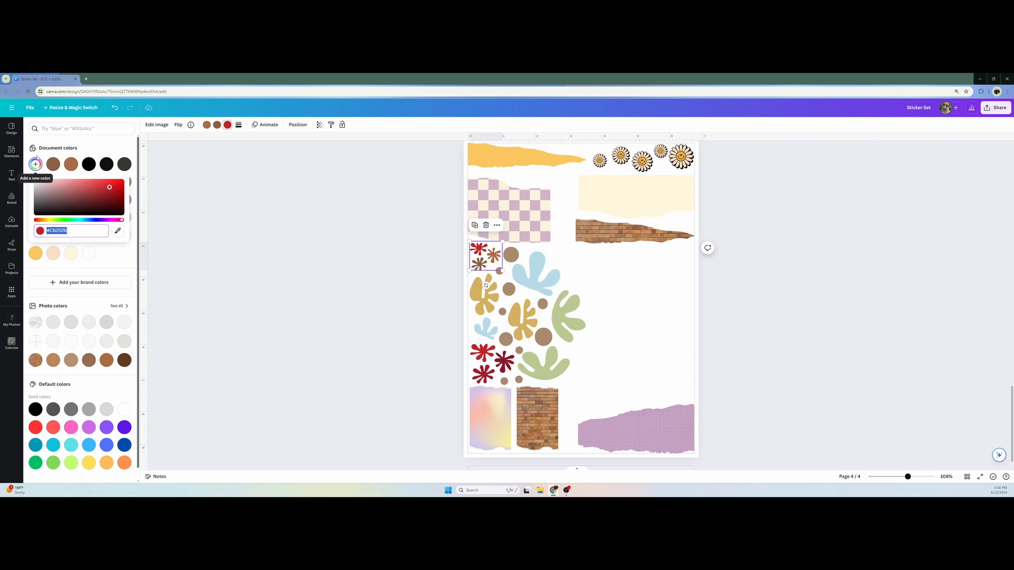
click(119, 232)
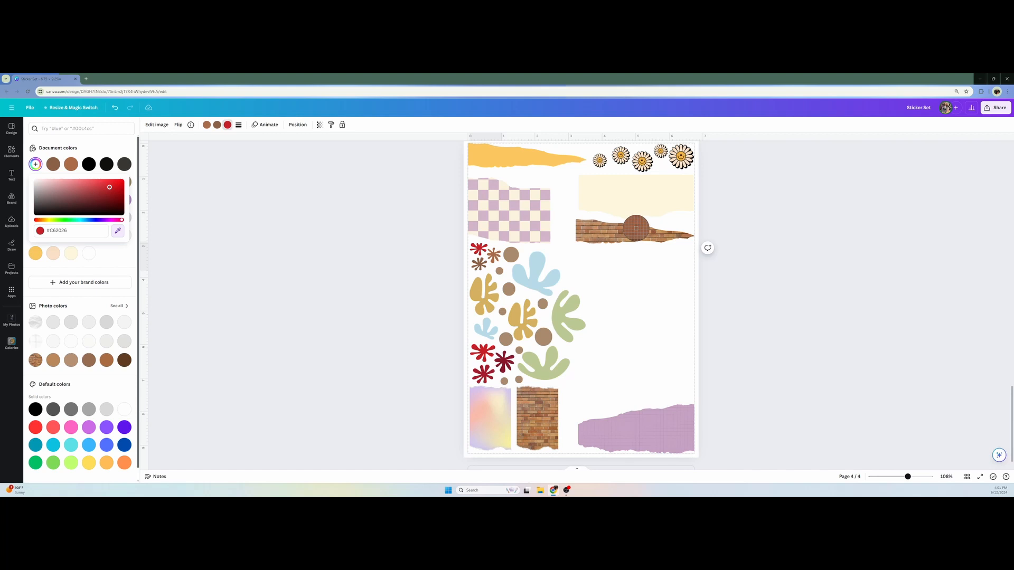
click(636, 228)
key(Escape)
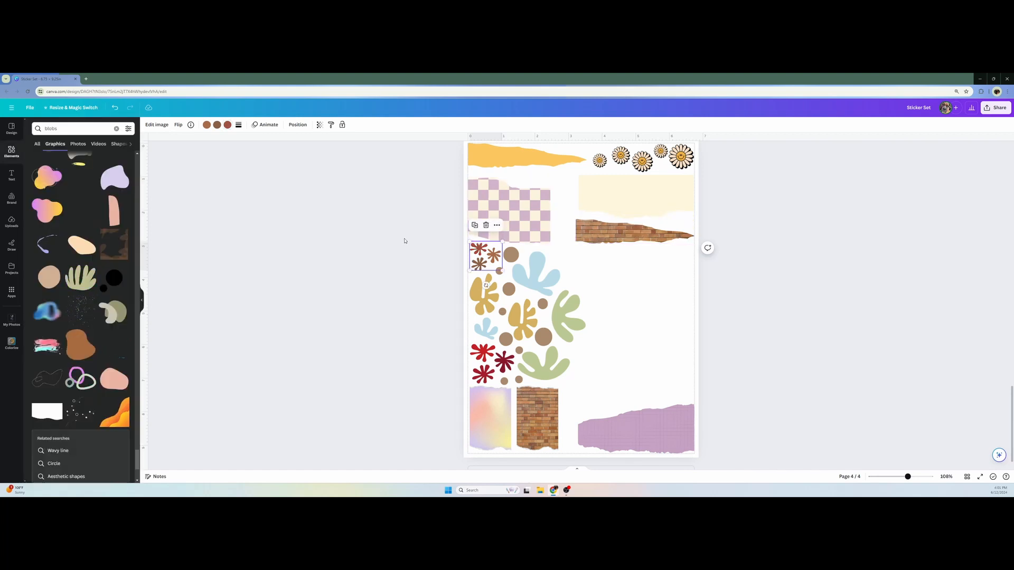
click(405, 241)
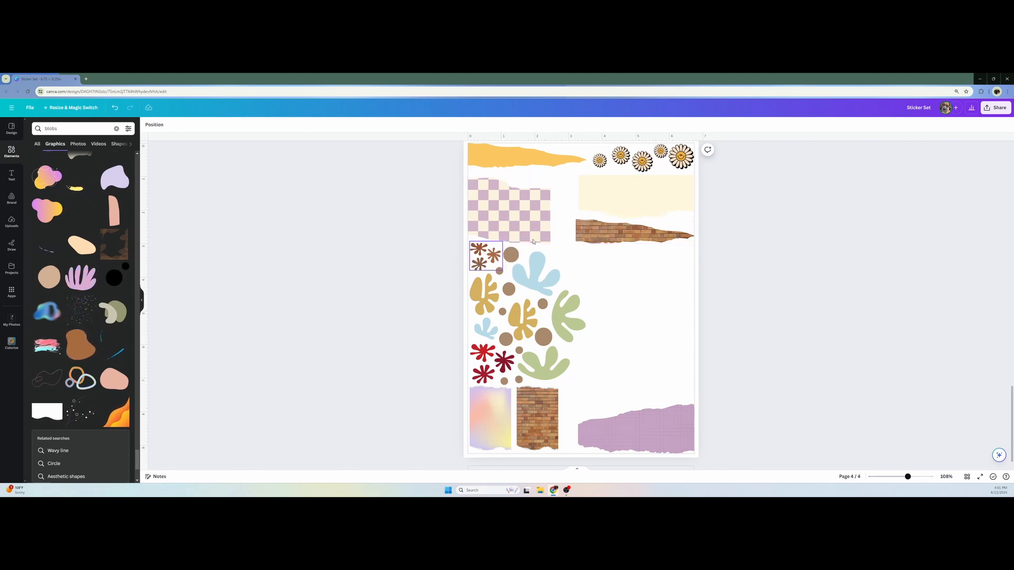
Recolor the burgundy splat in the lower red group to a salmon pink sampled from the pastel gradient paper
click(483, 358)
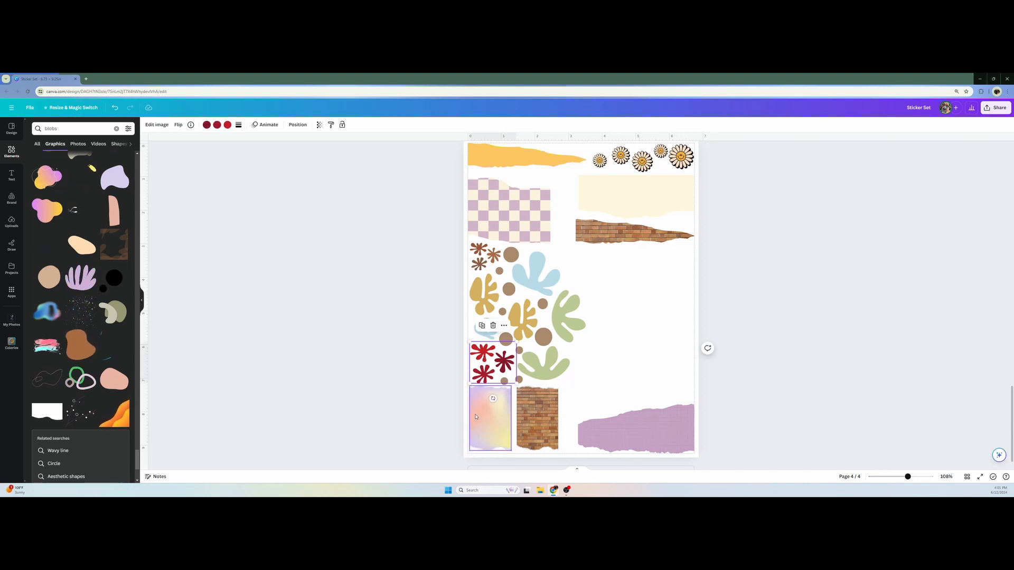
click(207, 124)
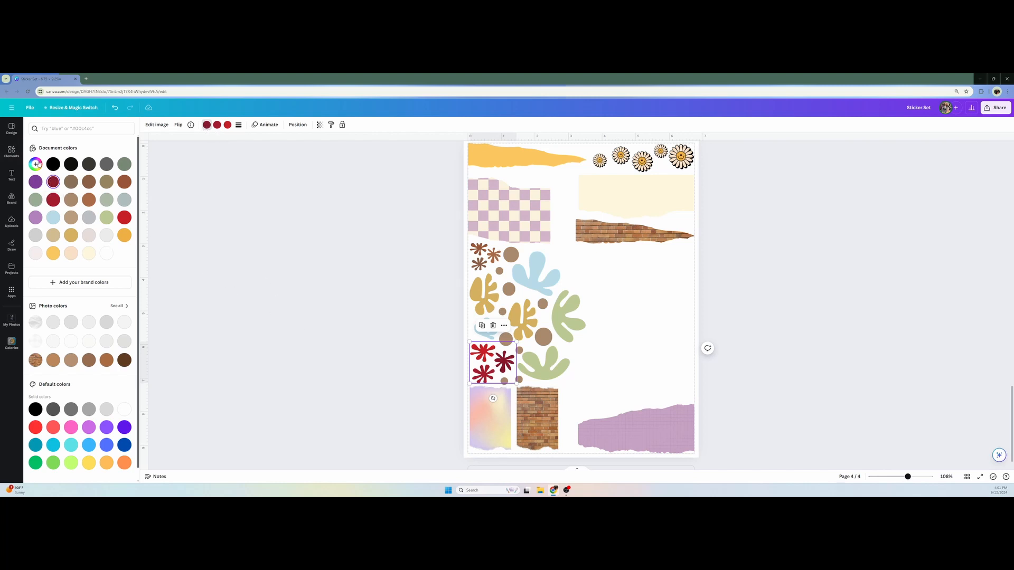
click(36, 164)
click(119, 232)
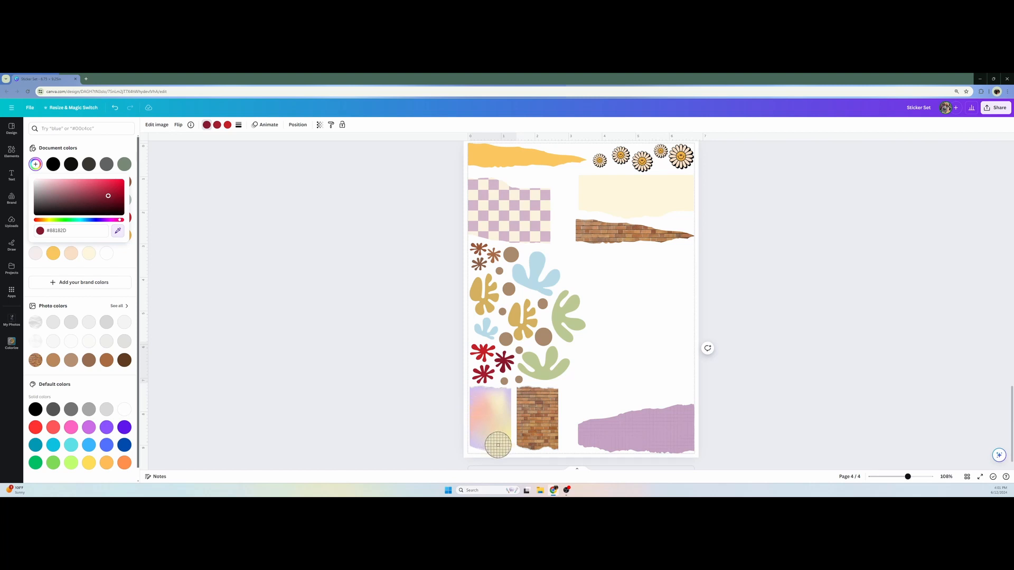
click(473, 415)
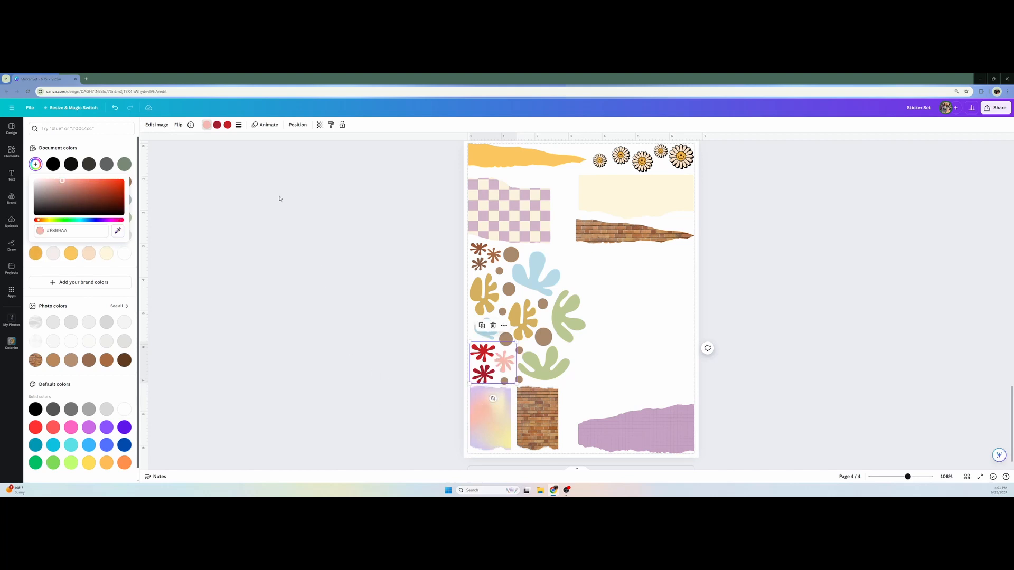
Recolor the lower group's crimson splat pale cream and its bright red splat a soft peach sampled from the gradient paper
click(209, 127)
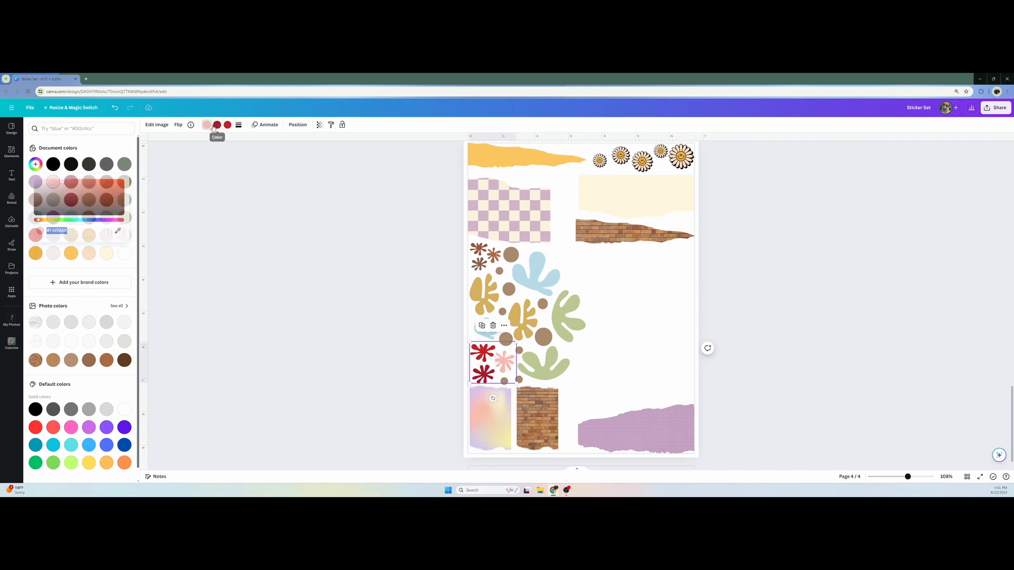
click(36, 164)
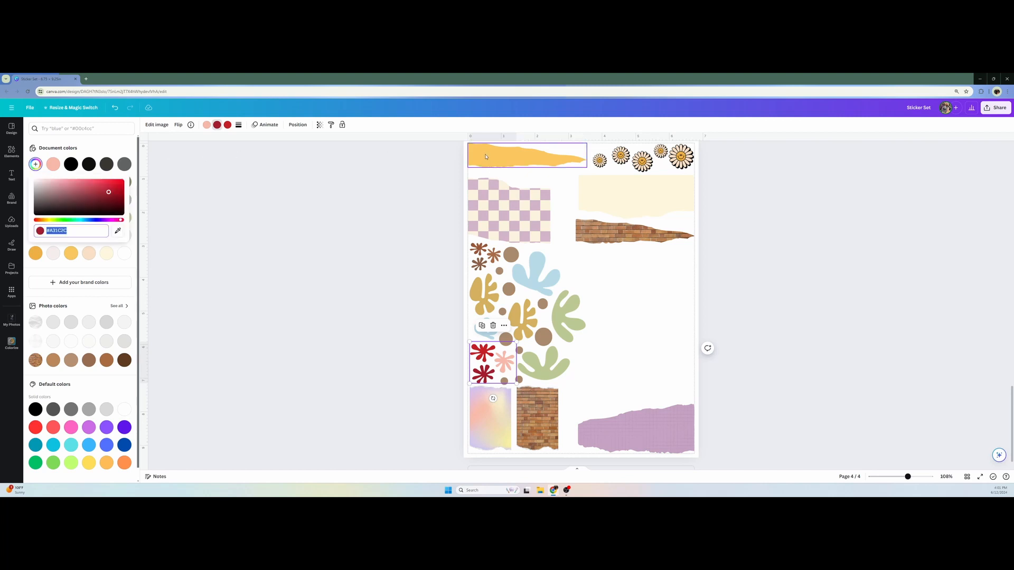
click(118, 231)
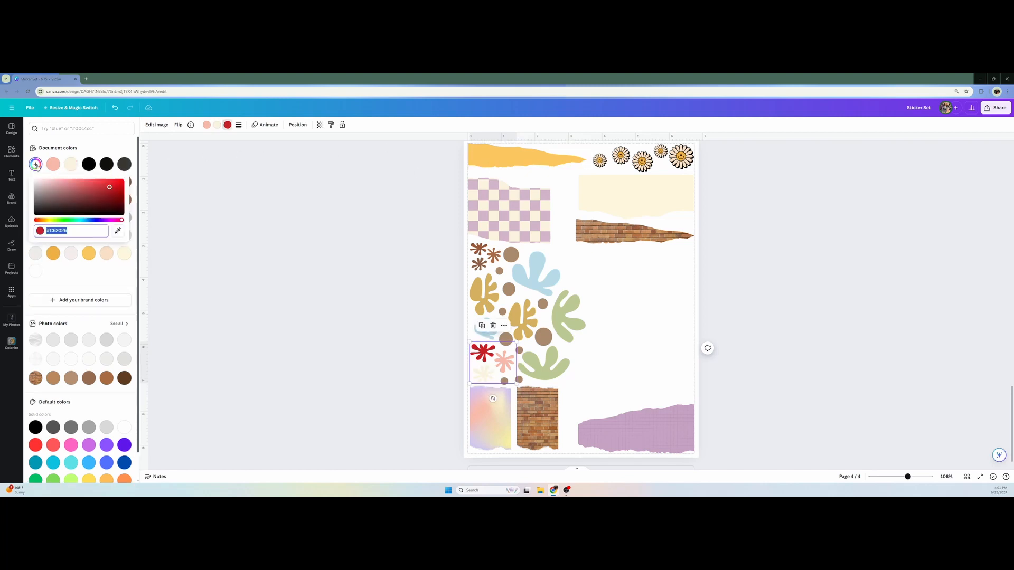
click(118, 230)
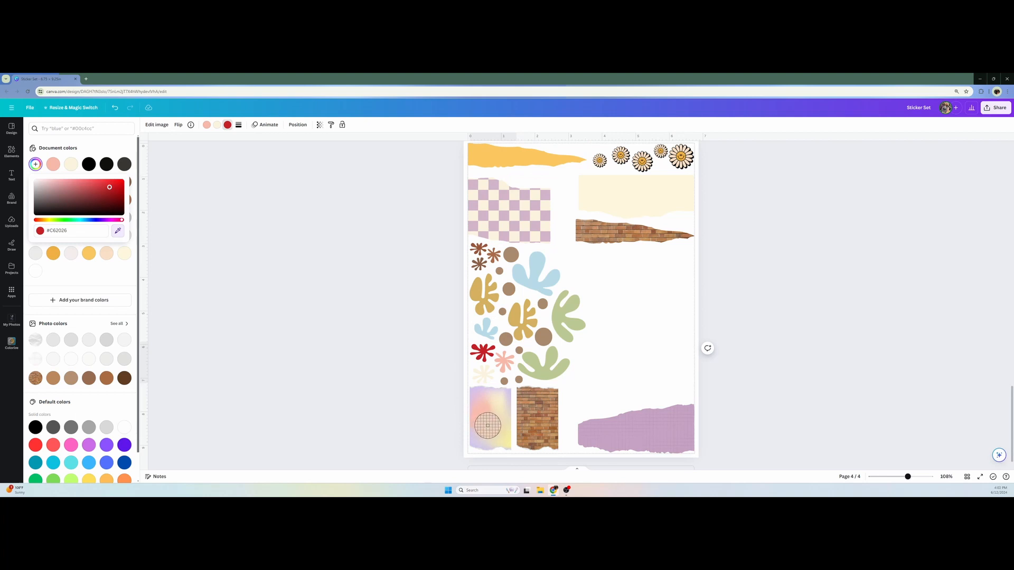
click(487, 426)
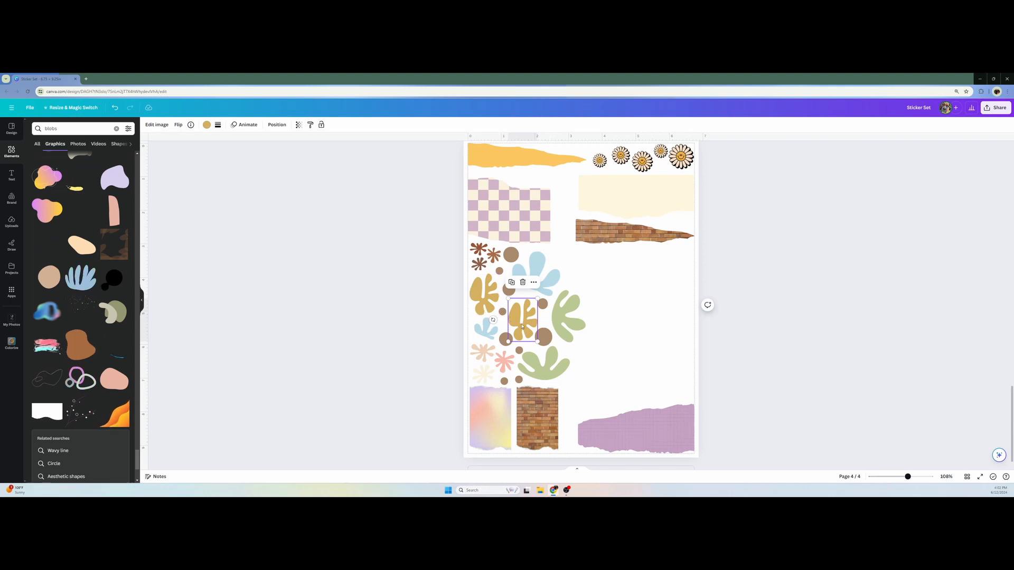
Recolor both mustard organic shapes to the dark sage green #788975 from the document colors
click(206, 124)
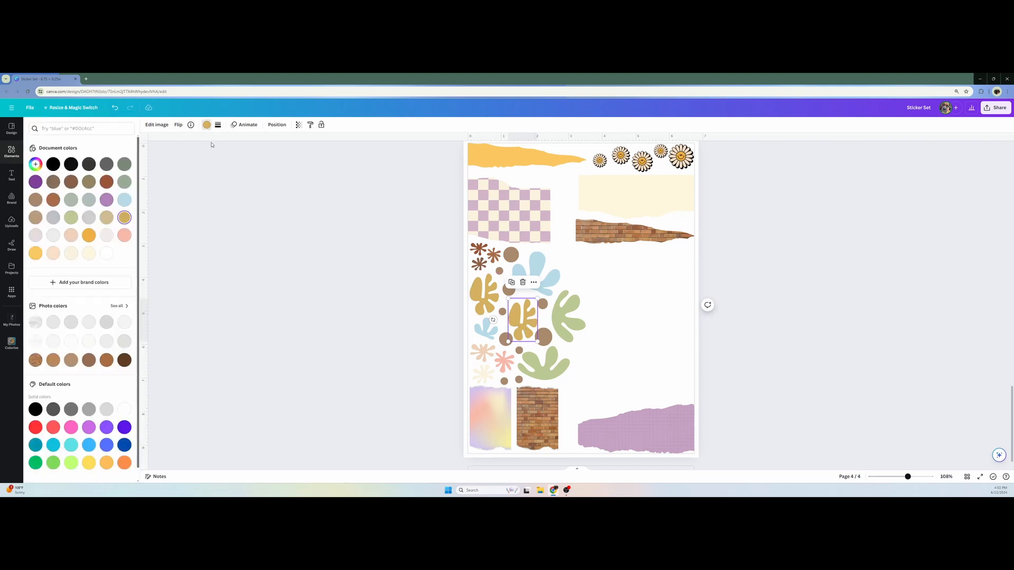
click(125, 165)
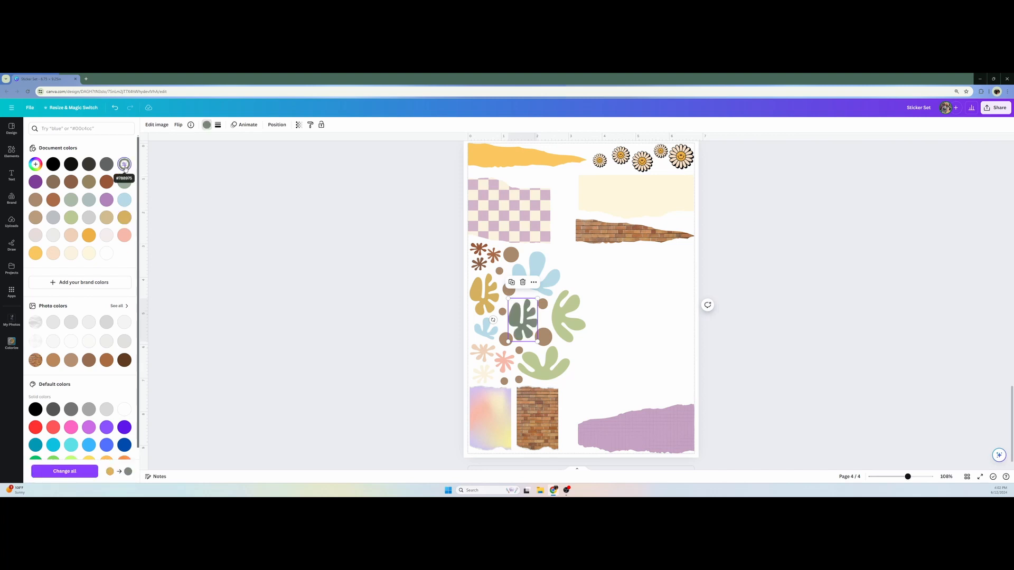
click(483, 295)
click(125, 165)
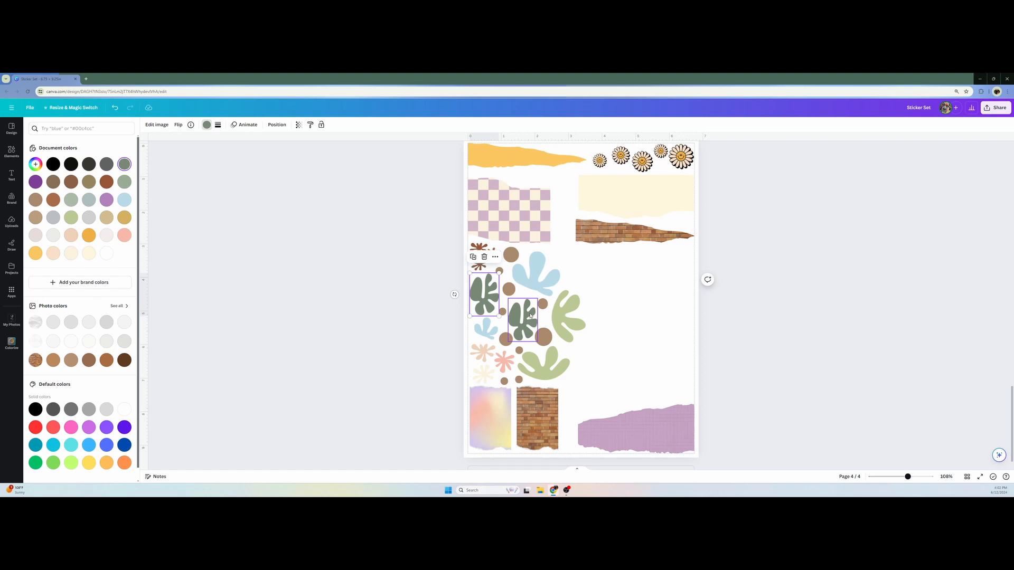
drag(481, 295, 534, 239)
key(Escape)
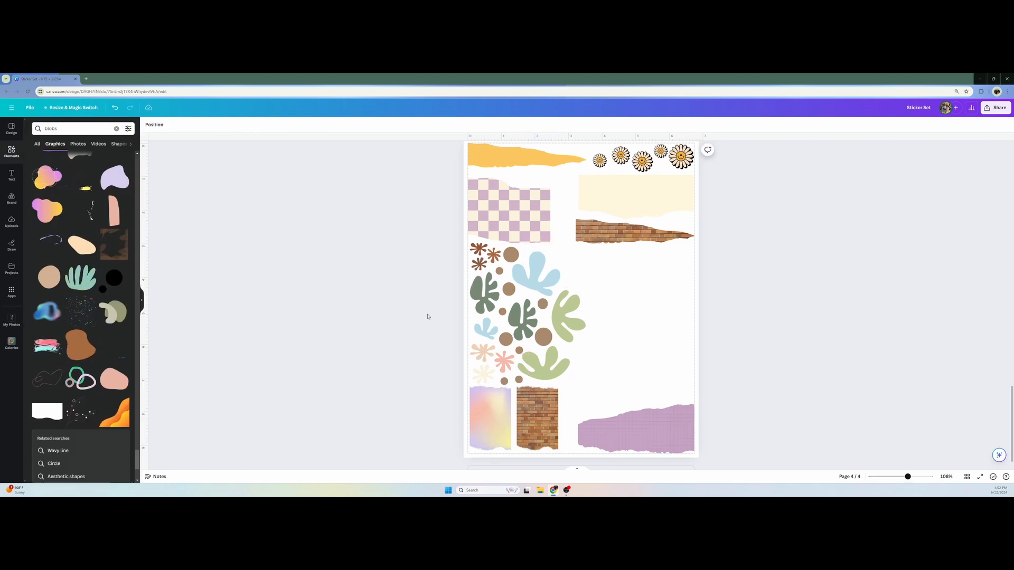
Recolor the small light blue blob to lilac #D1B3C9, sampled from the checkered paper
click(487, 331)
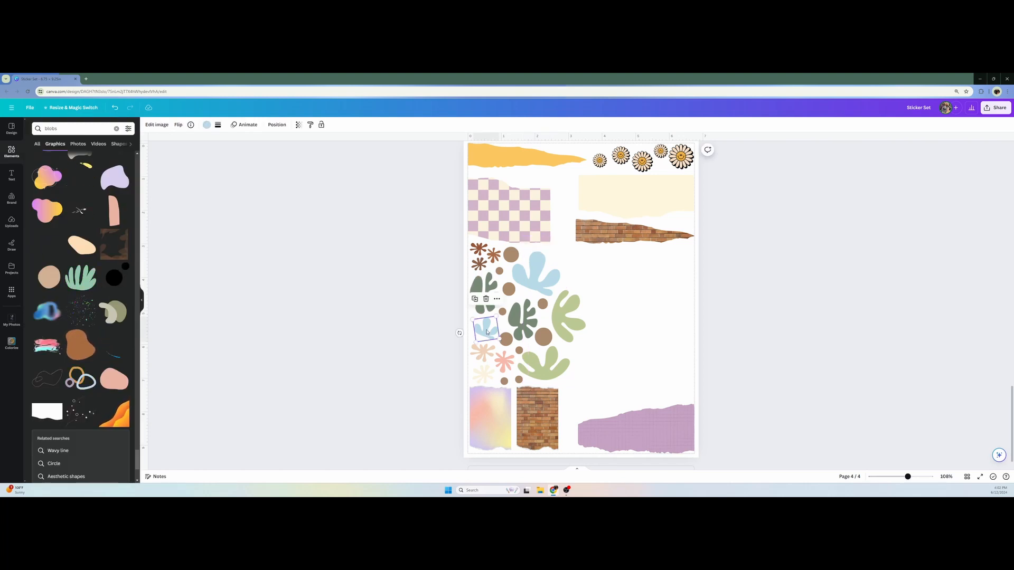
click(207, 125)
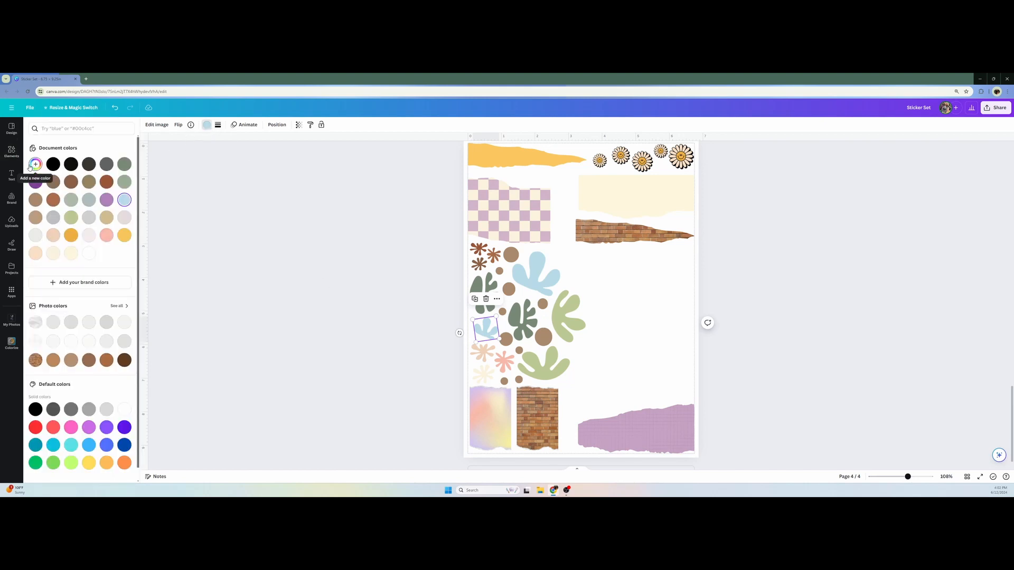
click(35, 164)
click(117, 232)
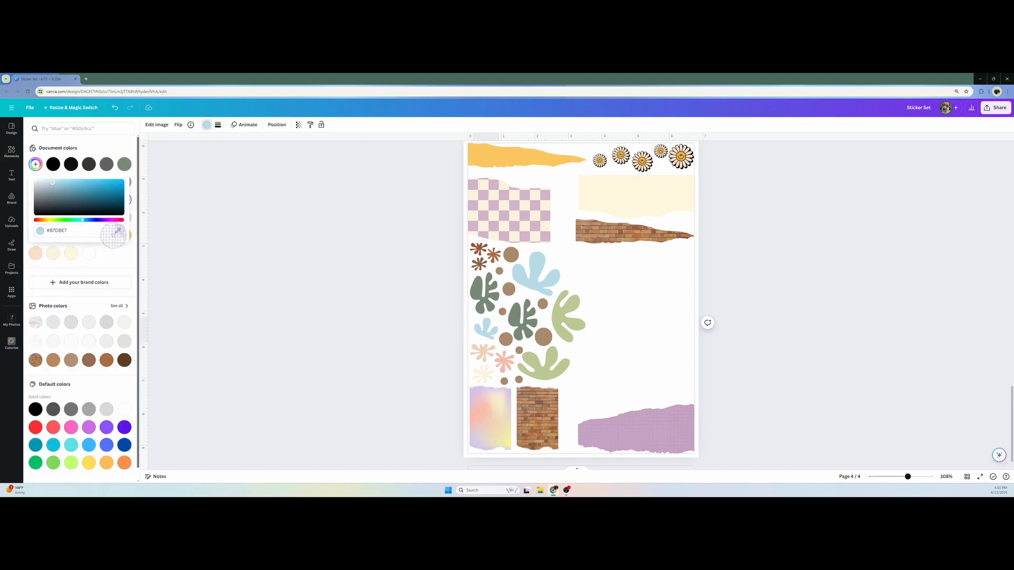
click(472, 207)
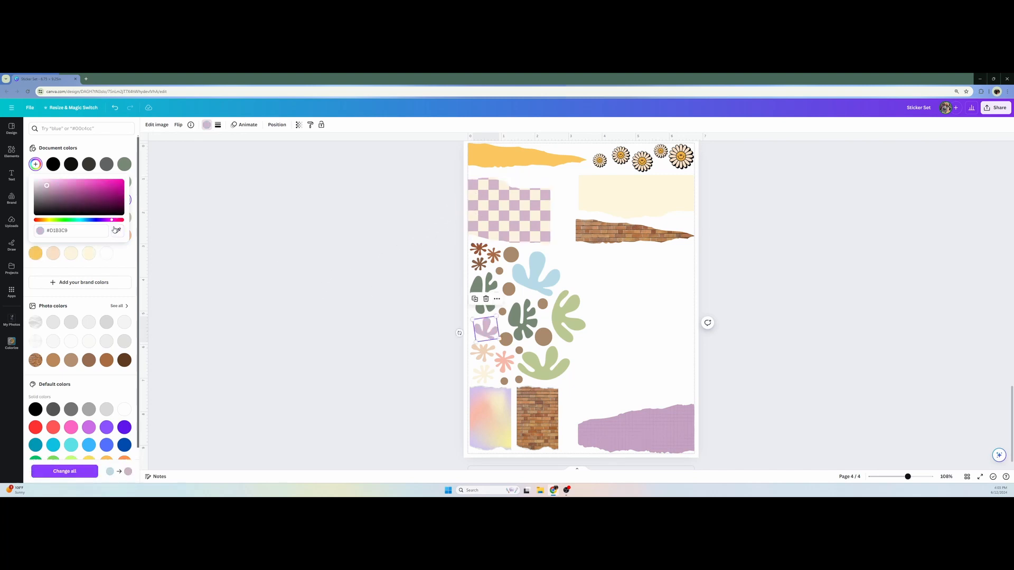
Recolor the large light blue blob to lavender #D9C1E7, sampled from the pastel gradient paper
click(529, 278)
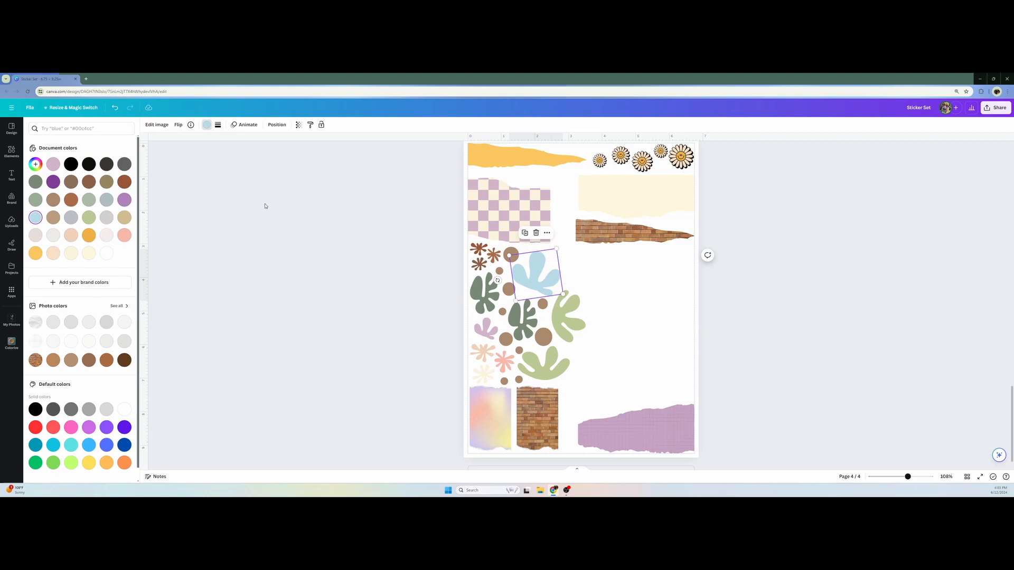
click(35, 164)
click(117, 230)
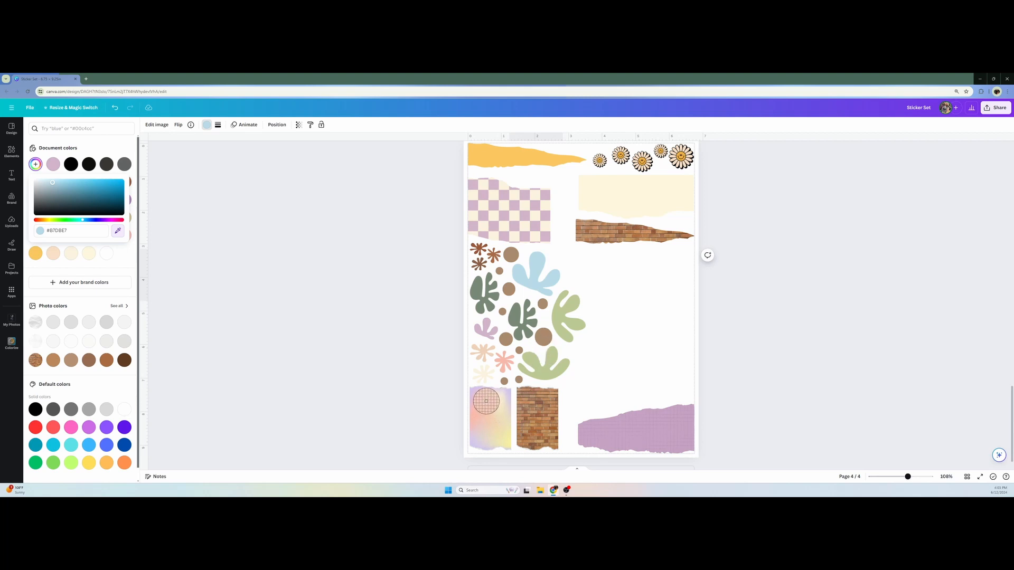
click(475, 392)
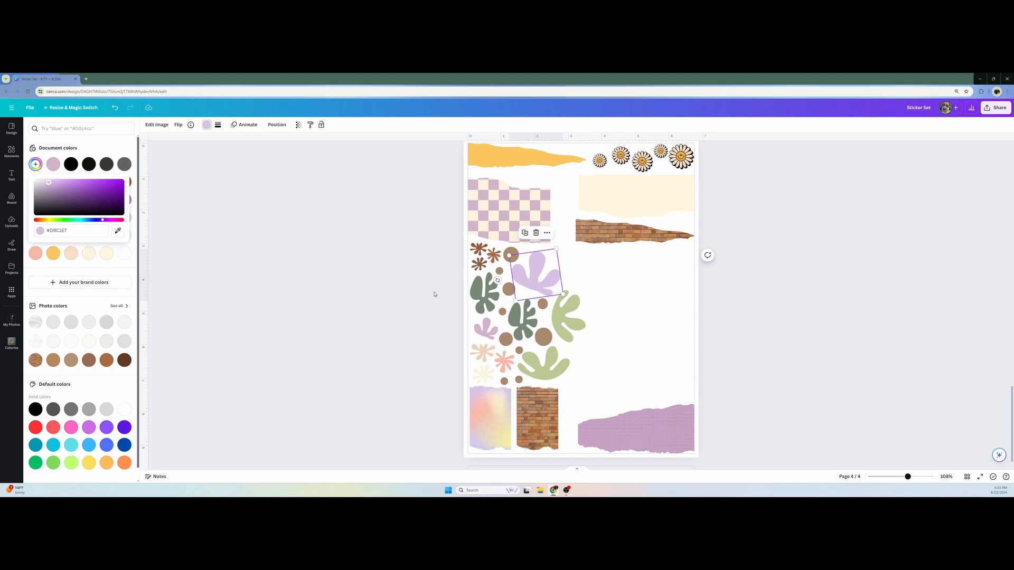
key(Escape)
key(Escape)
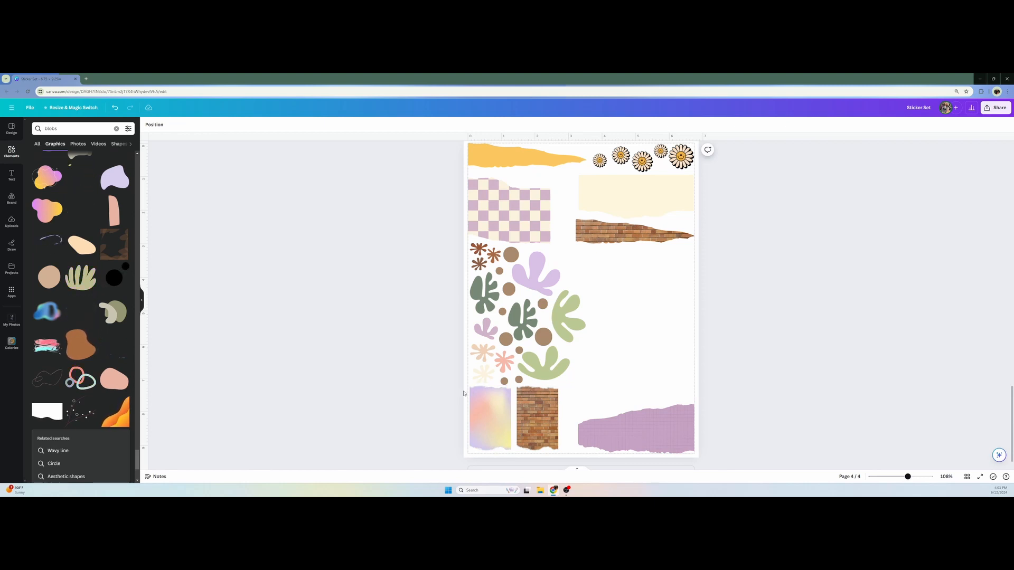
Recolor the lower light green organic blob golden yellow #FAC75E, sampled from the yellow torn paper
click(543, 364)
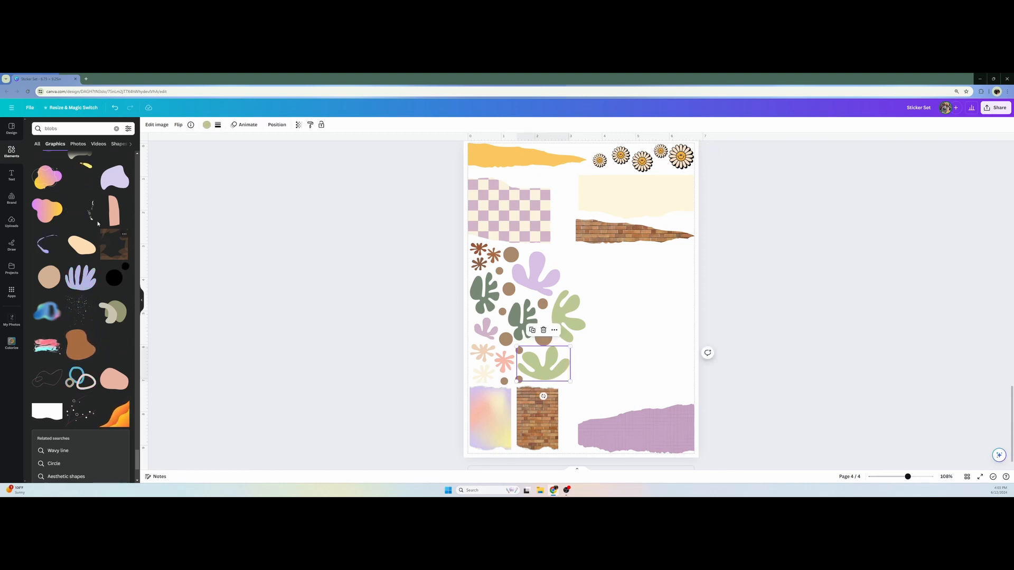
click(206, 125)
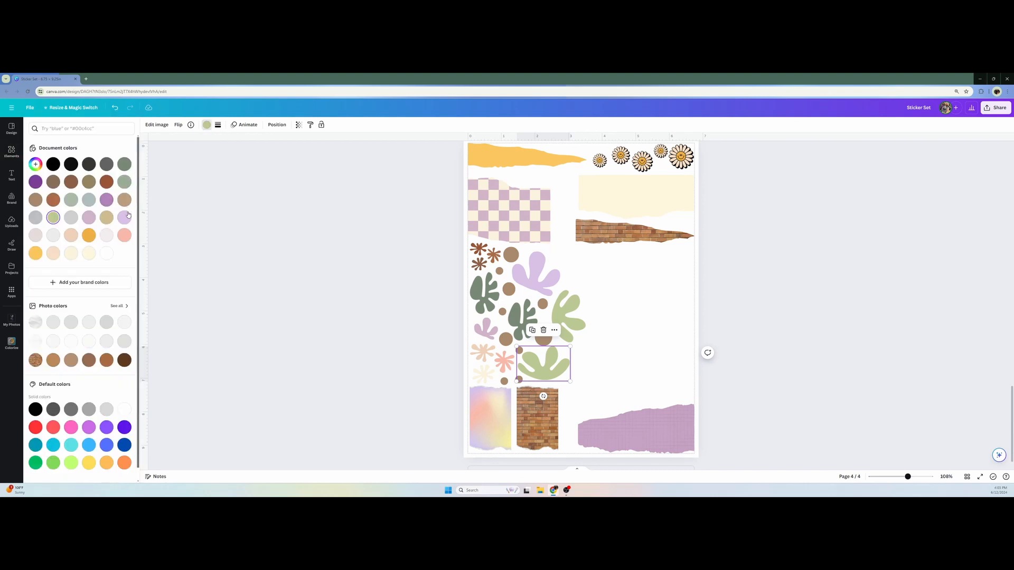
click(36, 164)
click(118, 231)
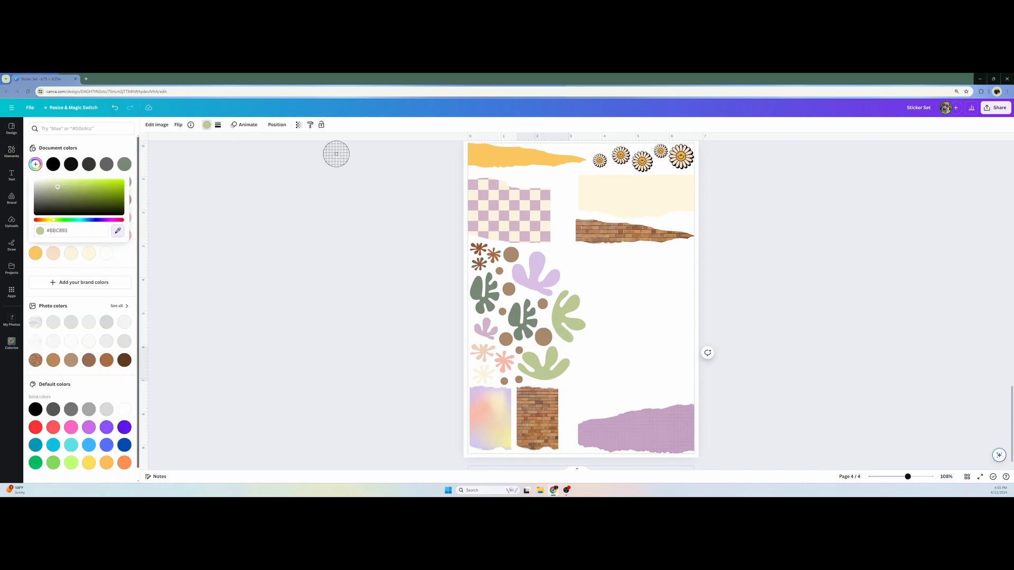
click(487, 158)
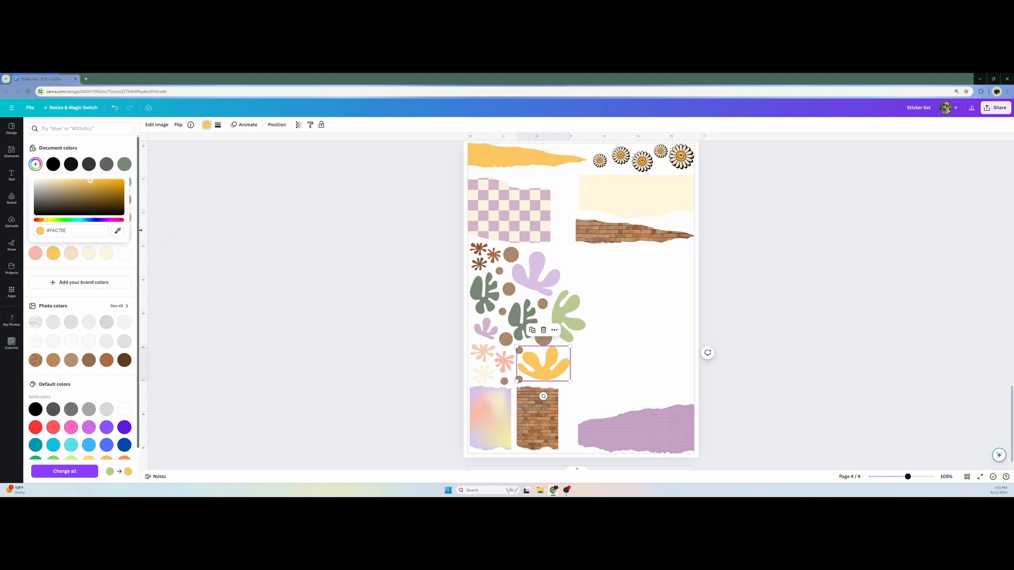
click(118, 230)
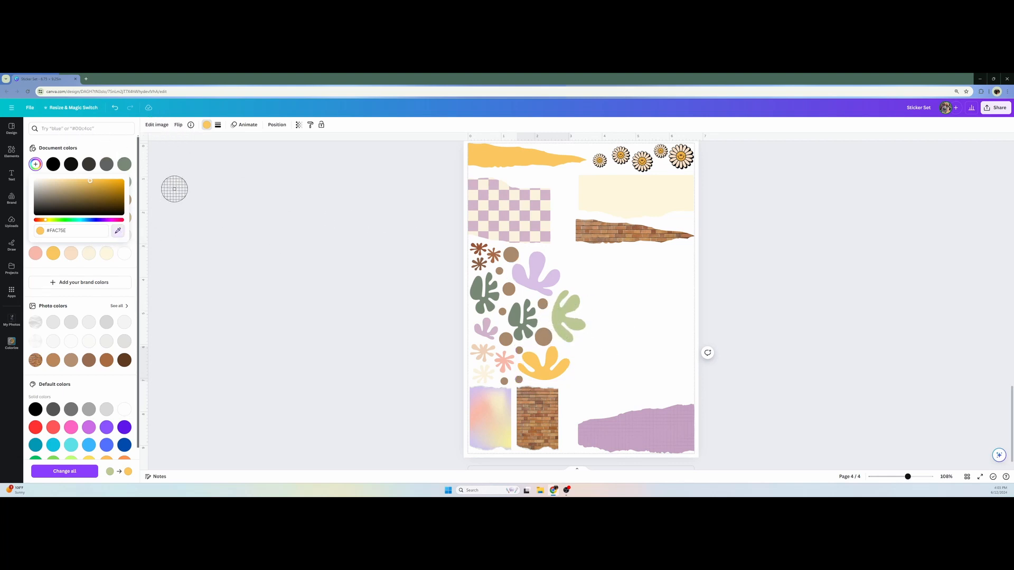
click(119, 228)
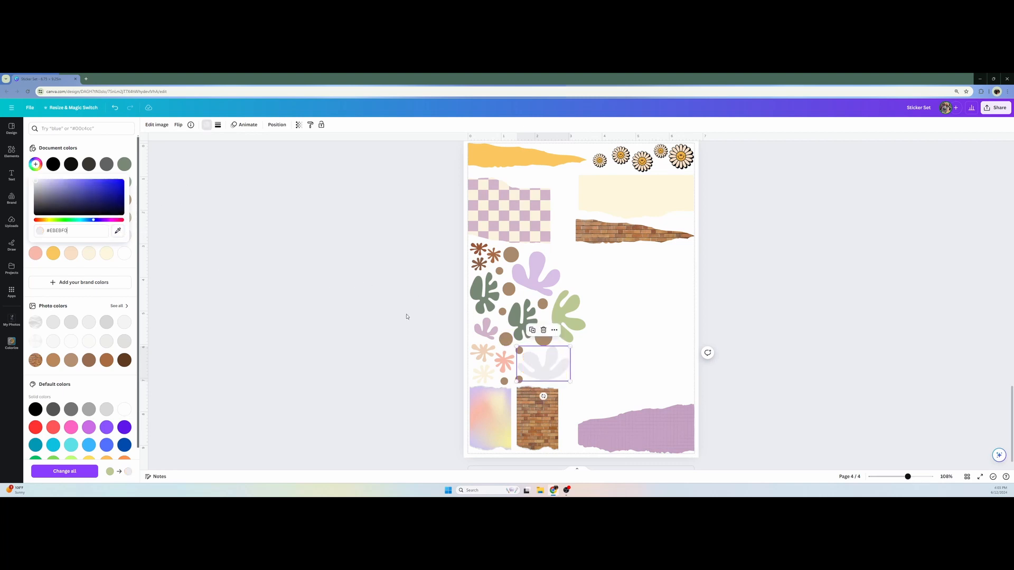
key(ctrl+z)
Recolor the remaining light green organic blob dark brown, sampled from the torn brick strip
click(566, 329)
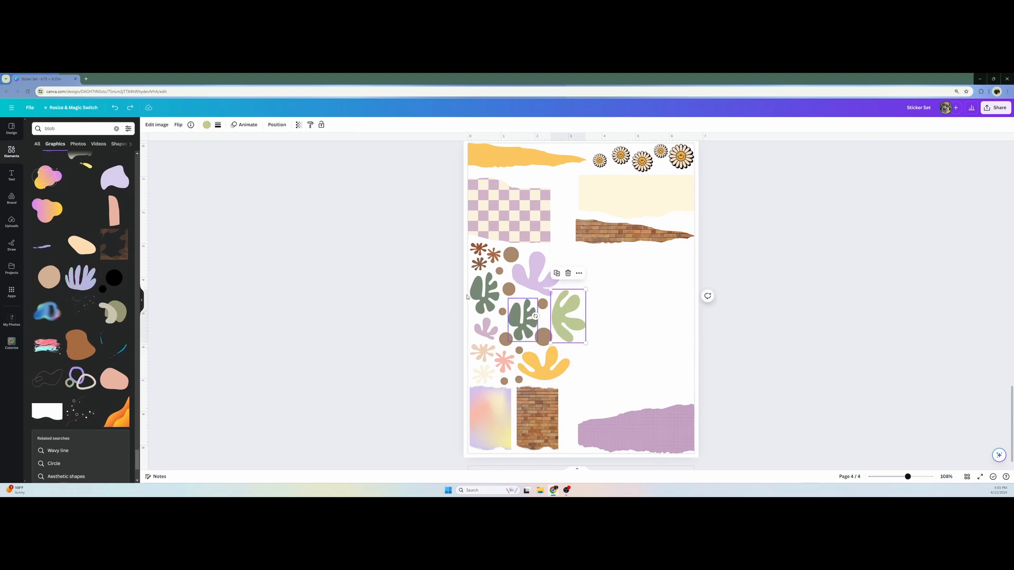
click(206, 126)
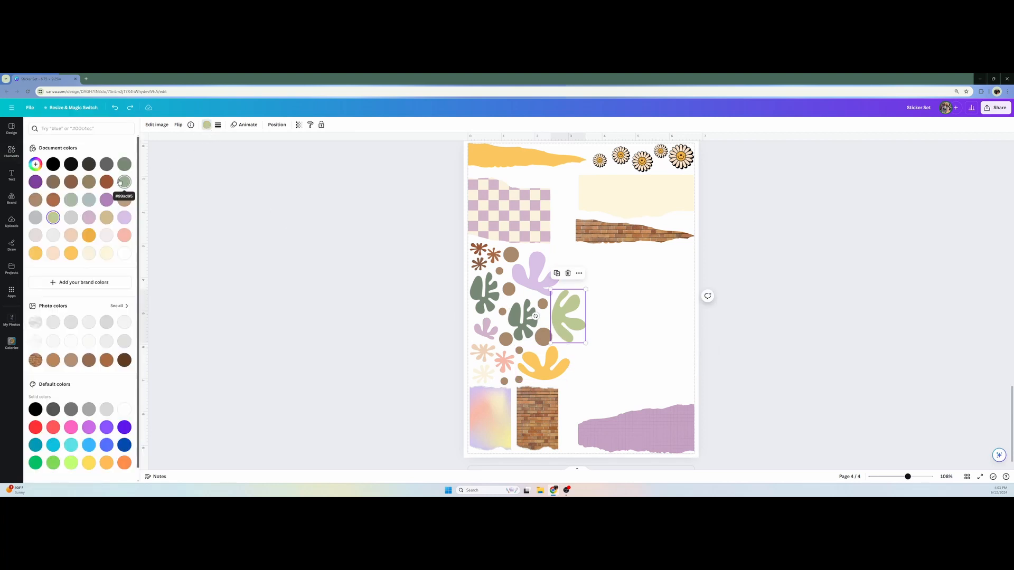
click(35, 164)
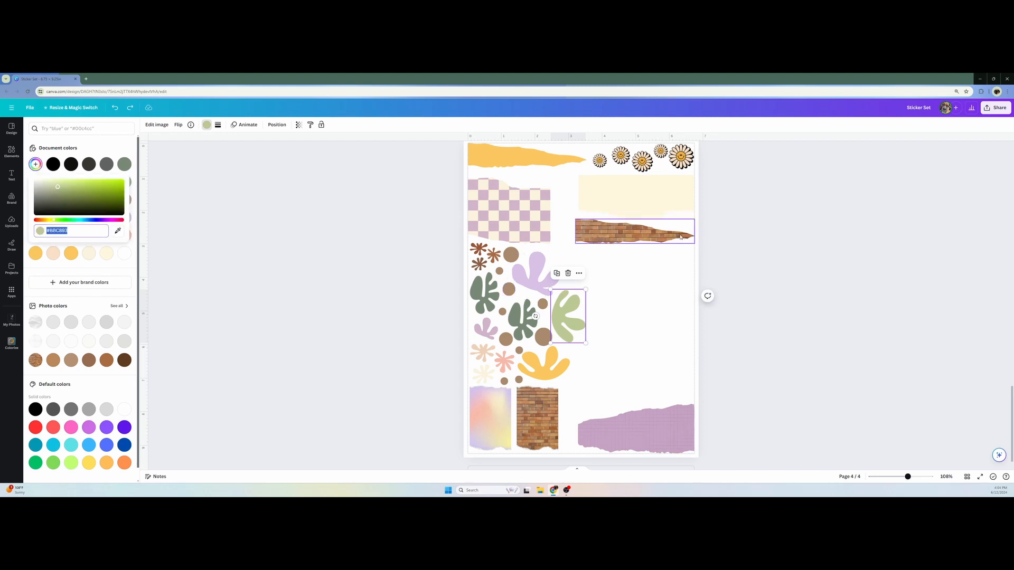
click(118, 231)
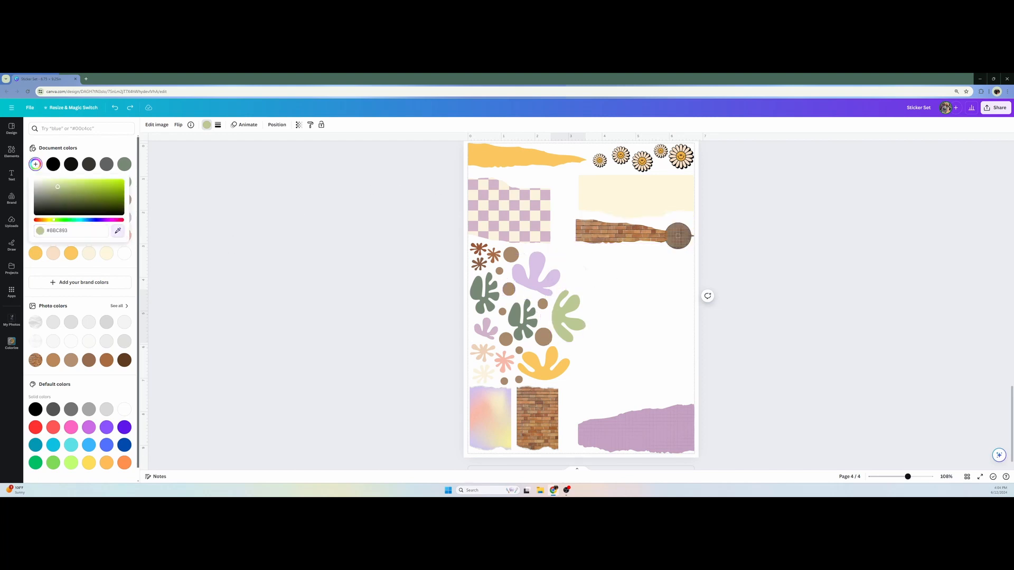
click(678, 235)
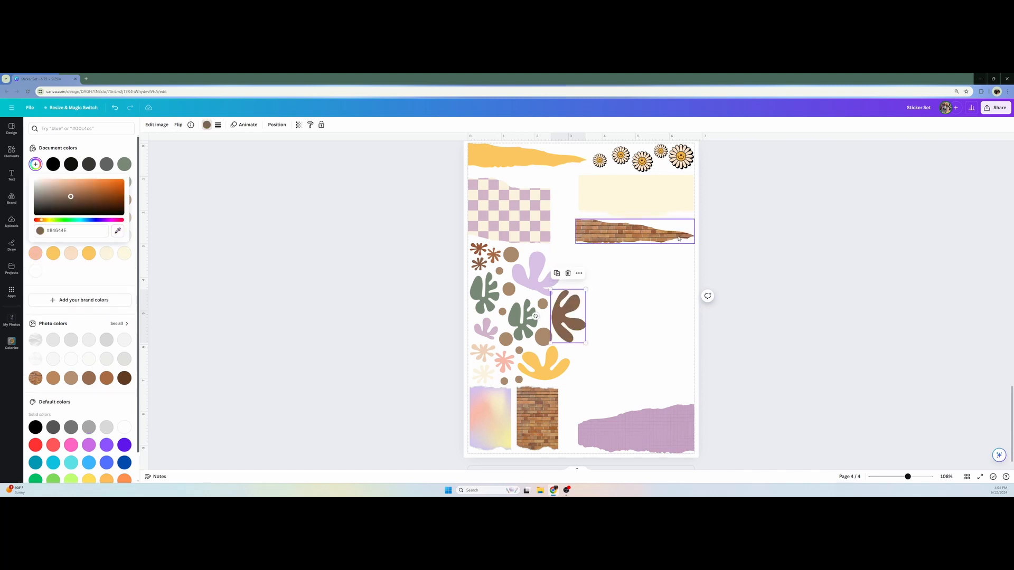
key(Escape)
click(783, 322)
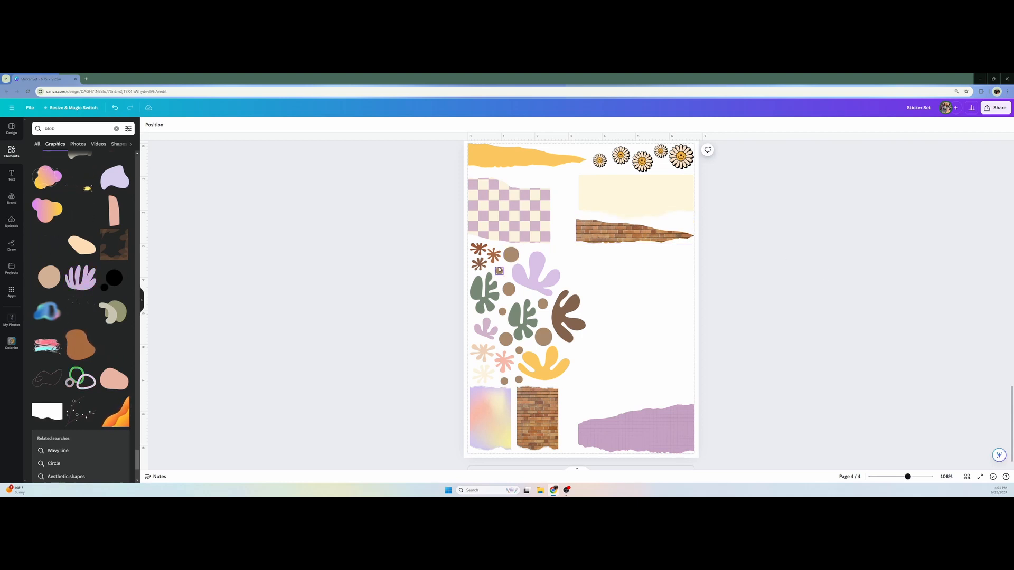
Recolor the small brown circle below the rust splats and the one above the yellow blob's edge pale cream from the document colors
click(499, 271)
click(180, 125)
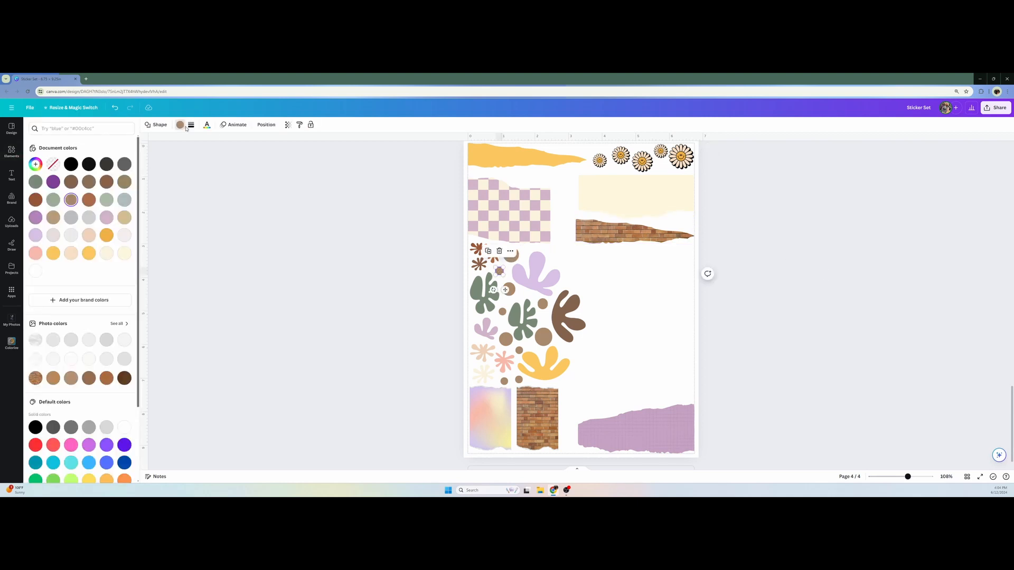
click(124, 253)
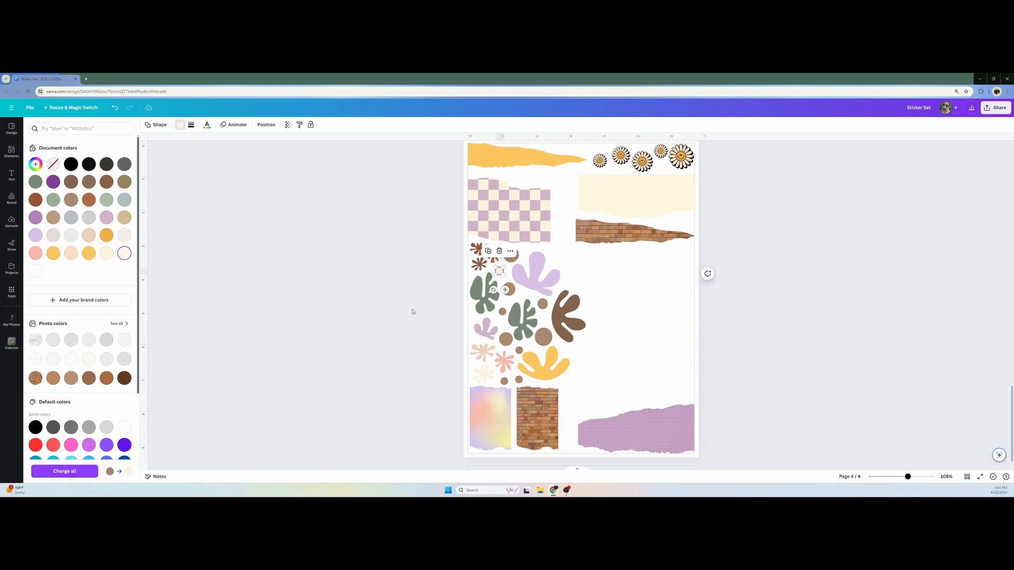
Recolor the brown circles between the dark sage shapes and beside the dark brown blob terracotta from the brick paper, nudging the latter slightly left
click(502, 312)
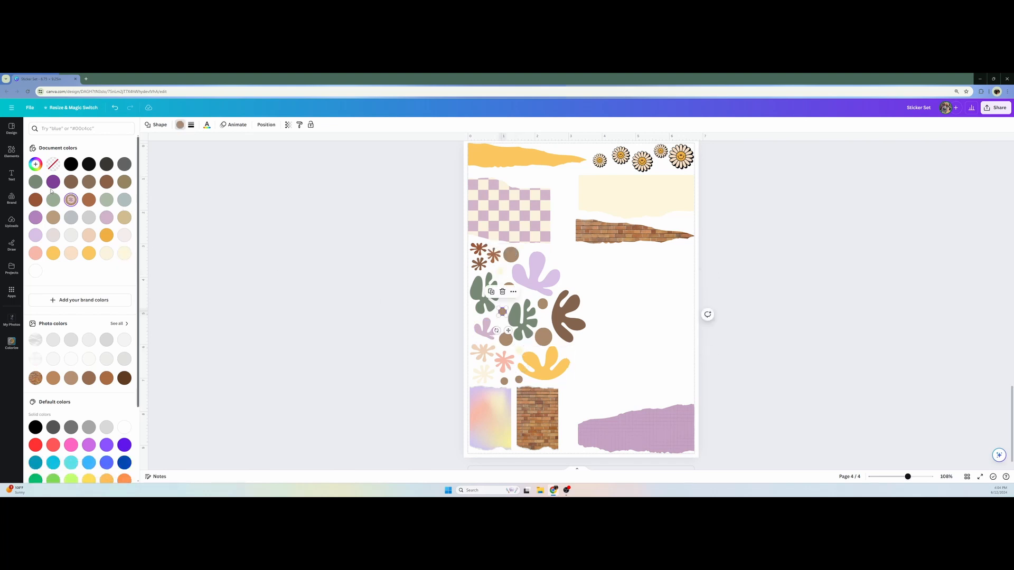
click(35, 165)
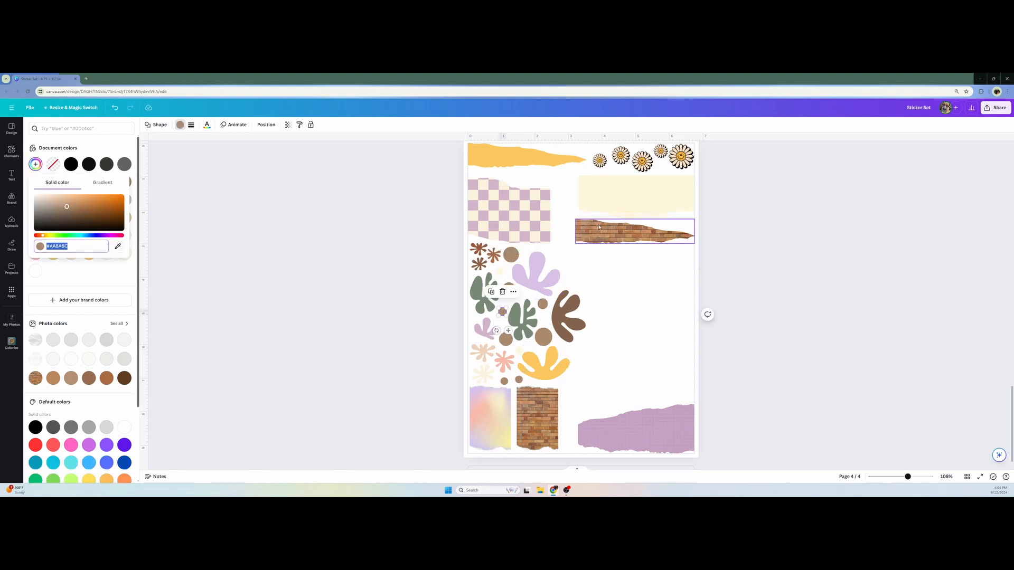
click(119, 247)
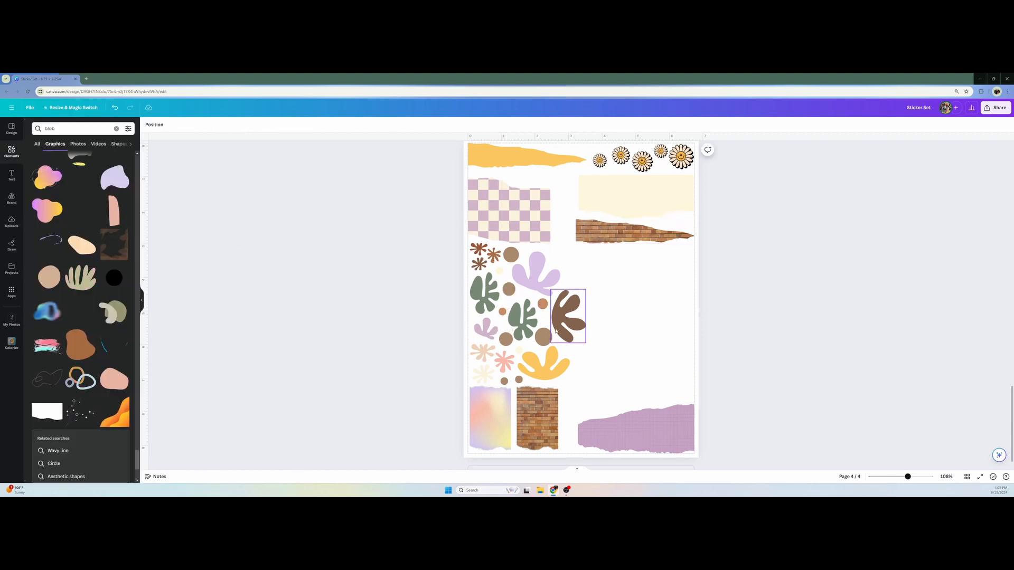
click(541, 307)
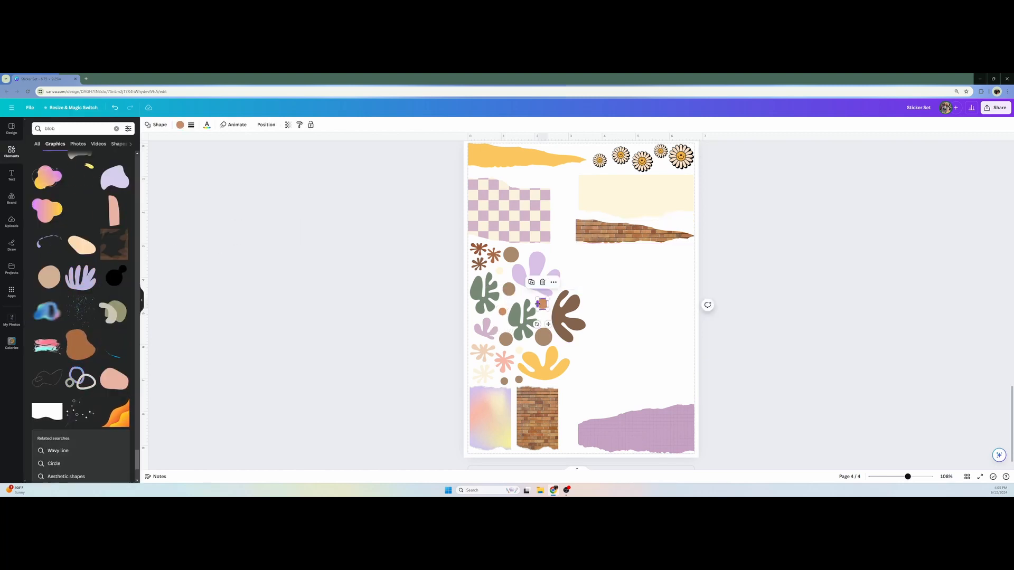
drag(539, 305, 539, 304)
click(426, 296)
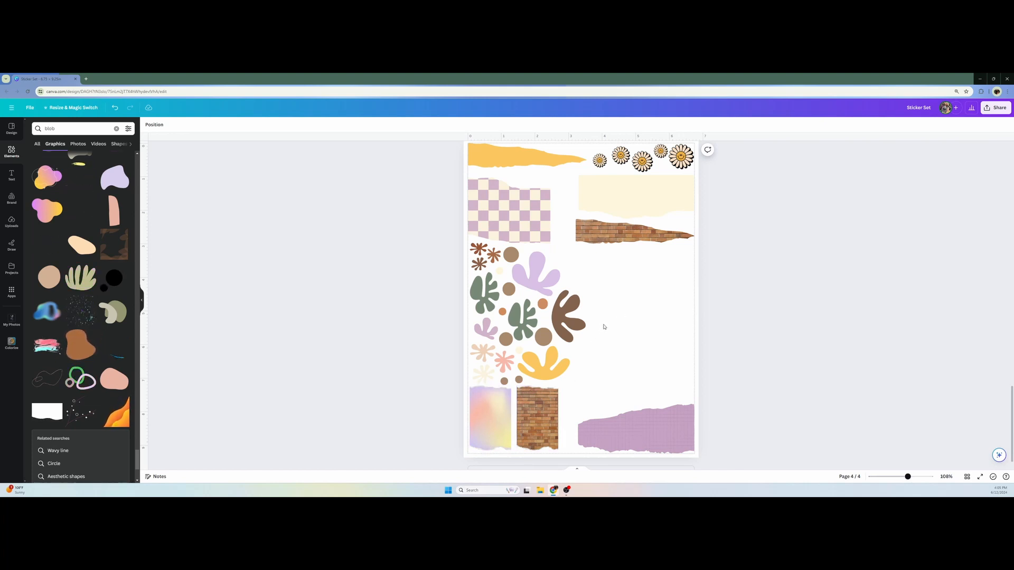
Recolor the larger brown circle beside the rust splats with a color sampled from the page
click(511, 255)
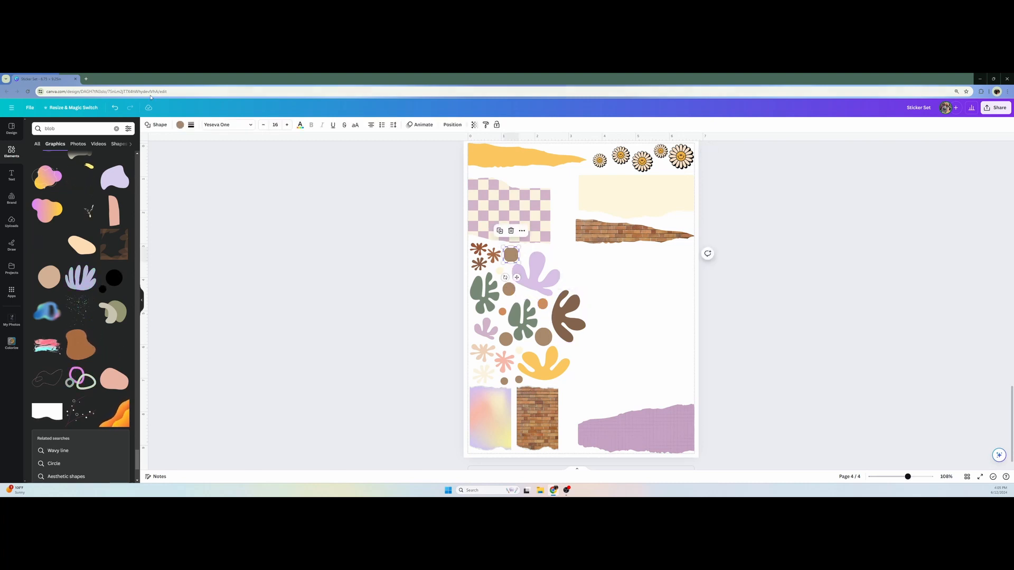
click(180, 127)
click(35, 164)
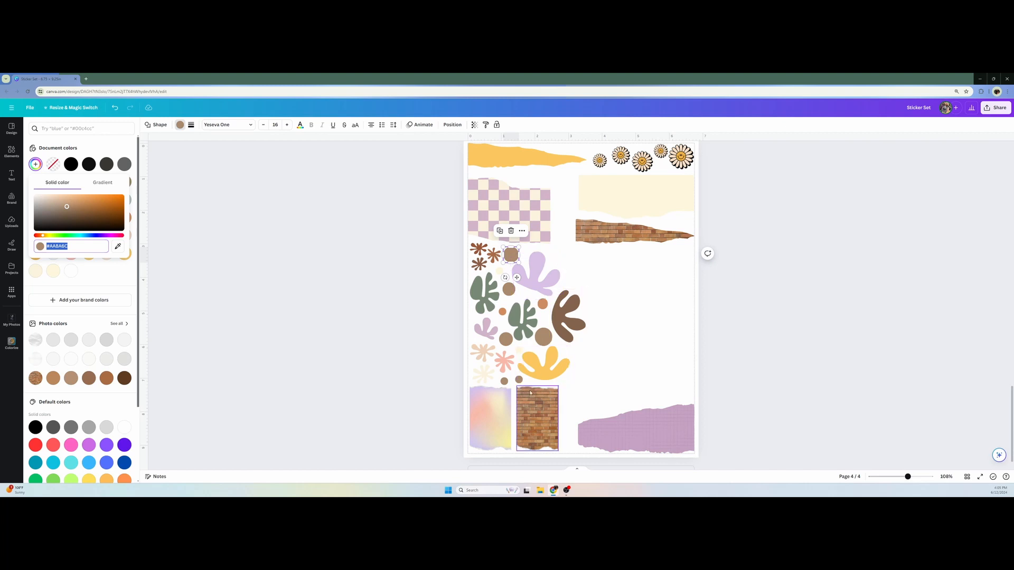
click(118, 246)
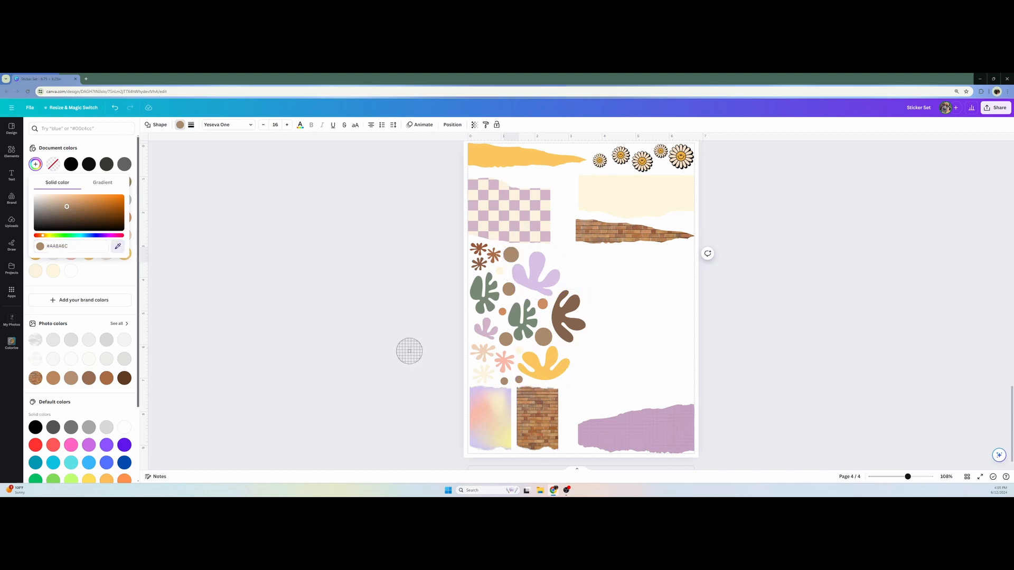
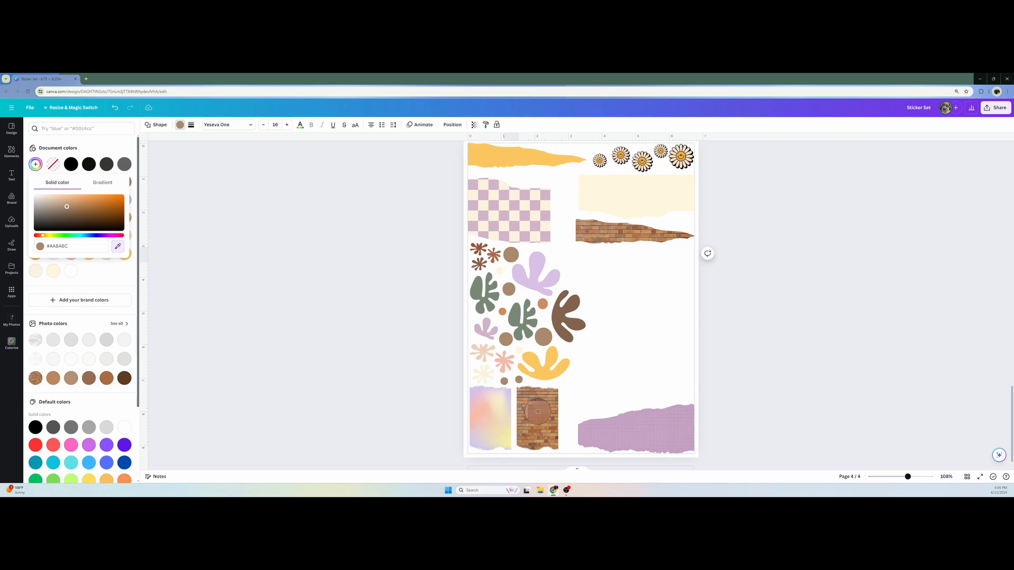
Recolor the larger circle beside the rust splats with a tone sampled from the torn brick paper, brightened to orange #CF7A48
click(539, 412)
click(378, 315)
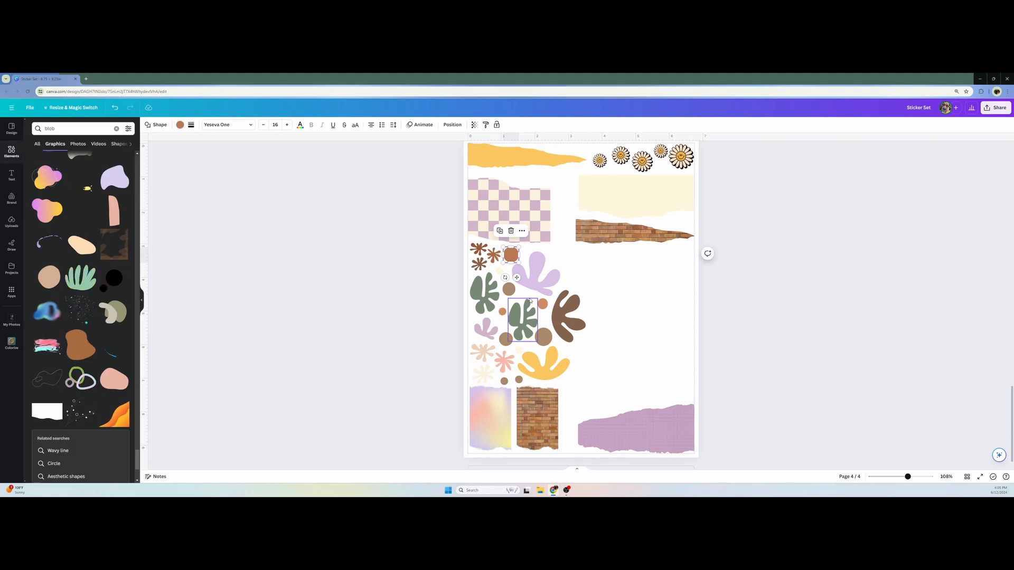
click(414, 320)
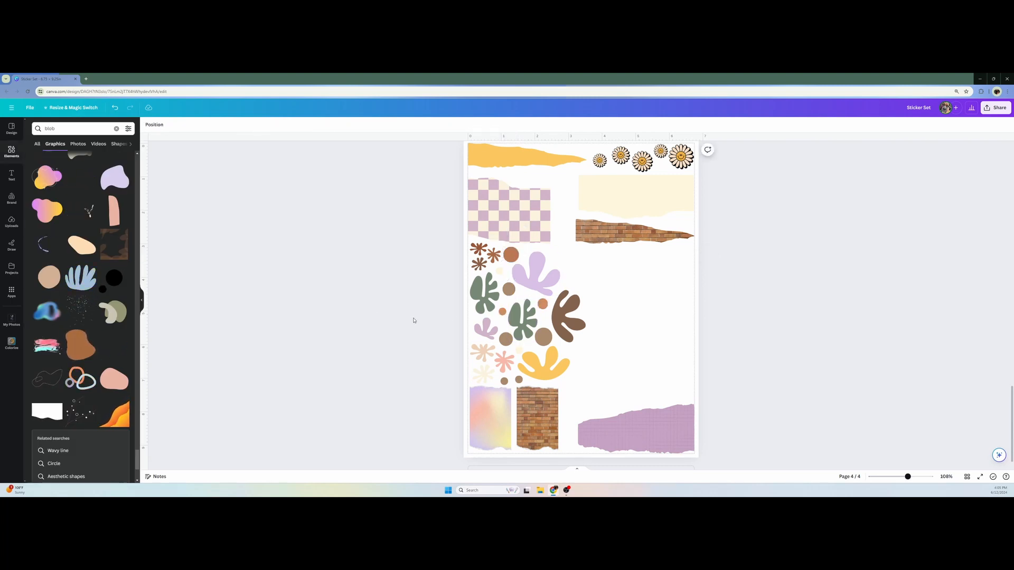
click(513, 257)
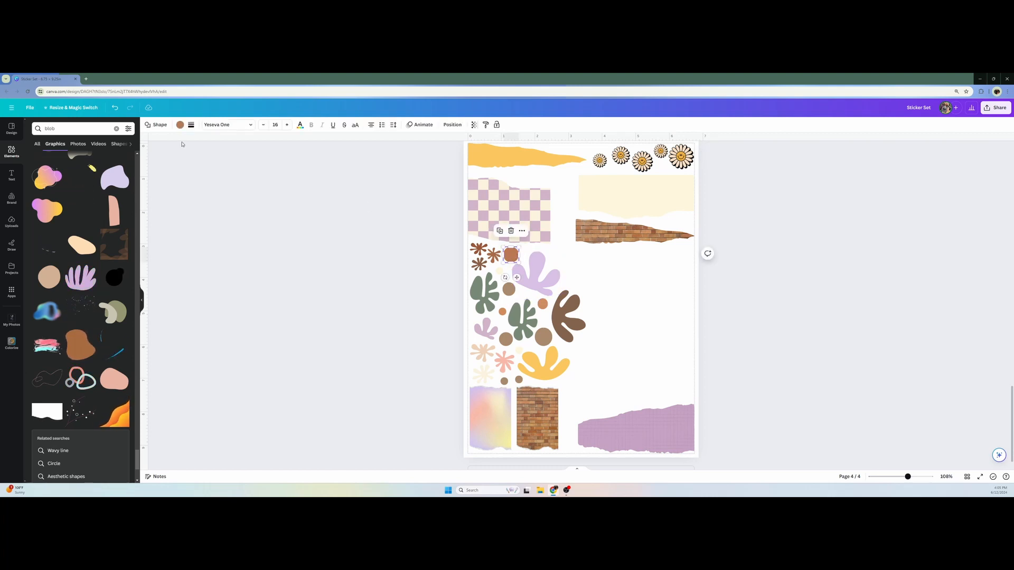
click(180, 125)
click(36, 165)
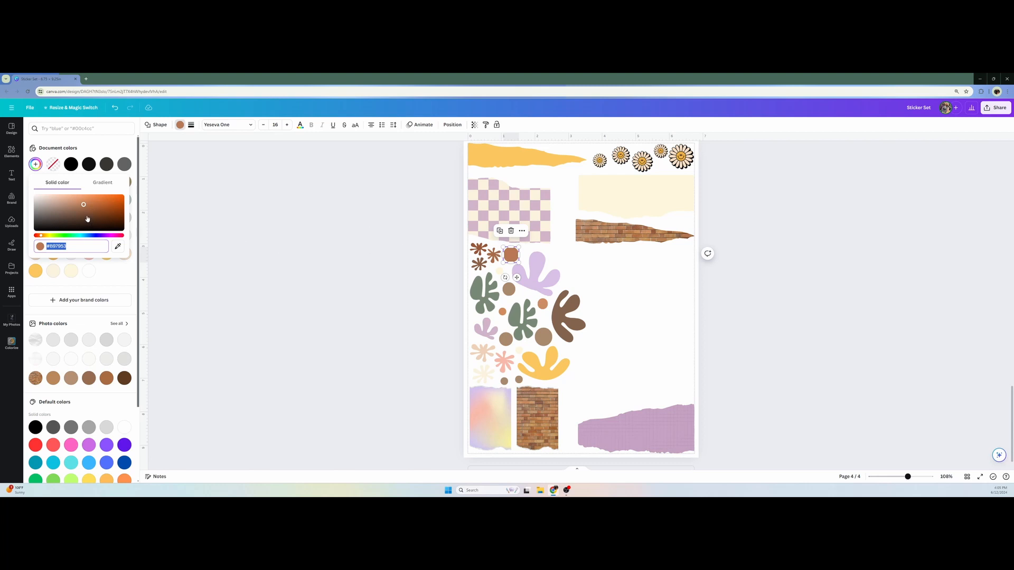
drag(83, 206, 83, 204)
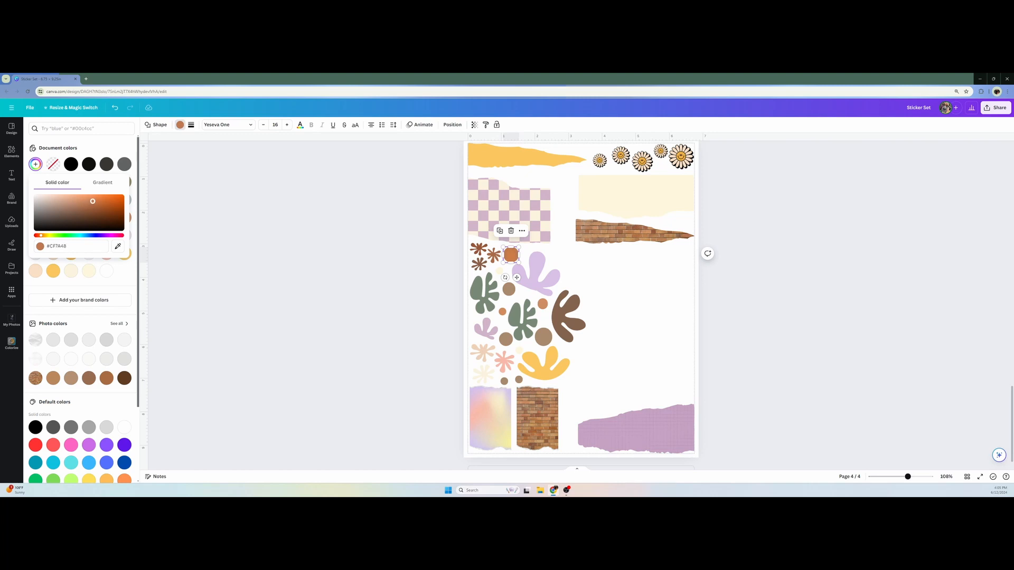
click(316, 286)
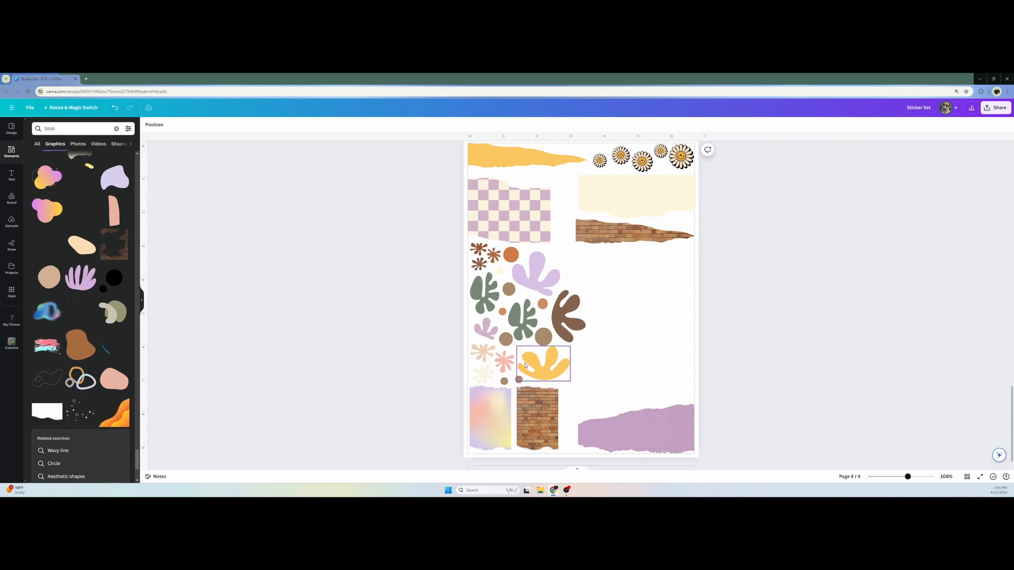
Recolor the two small brown circles above the torn brick paper orange #CF7A48 and muted lilac from the document colors
click(504, 380)
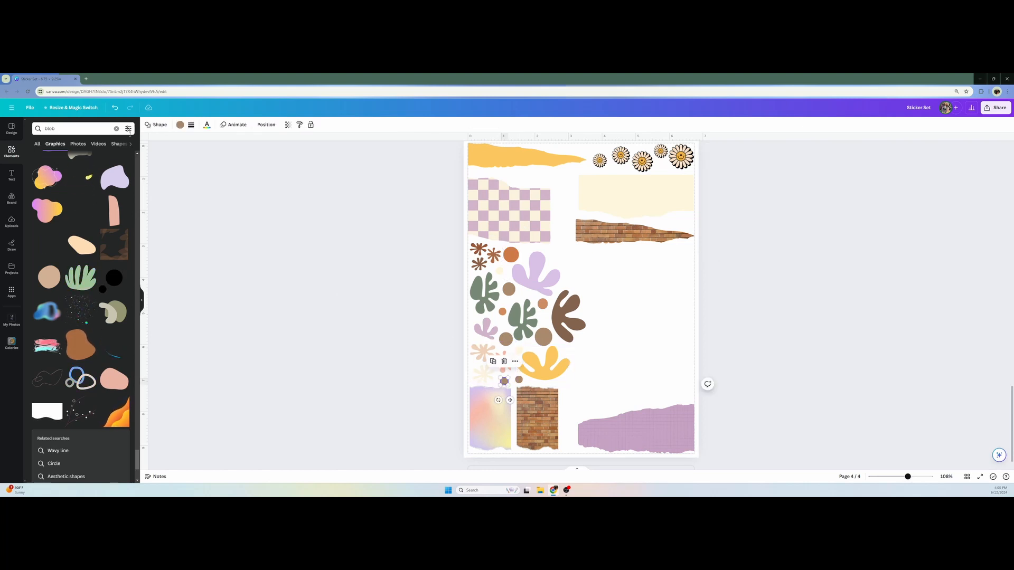
click(181, 125)
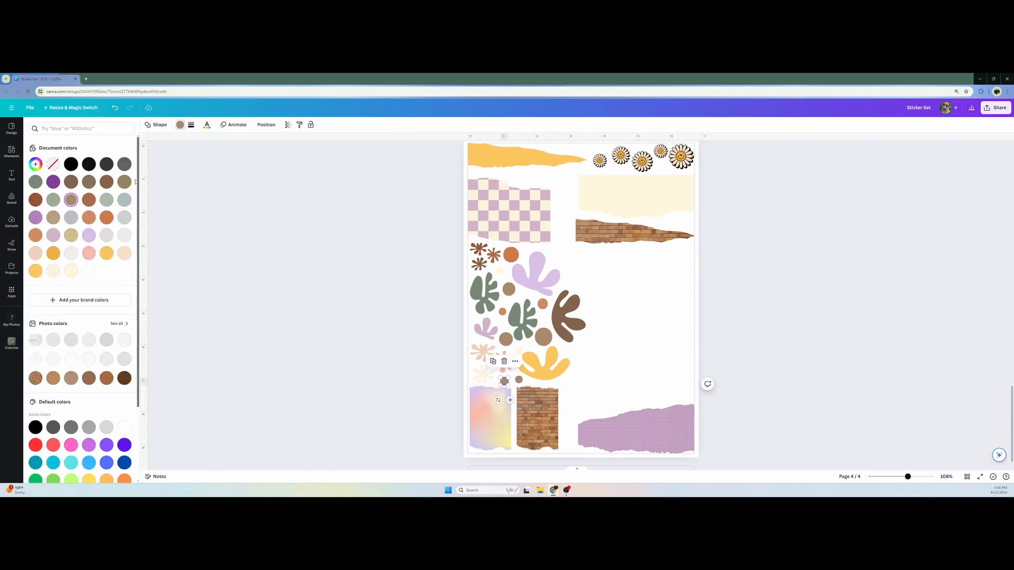
click(106, 217)
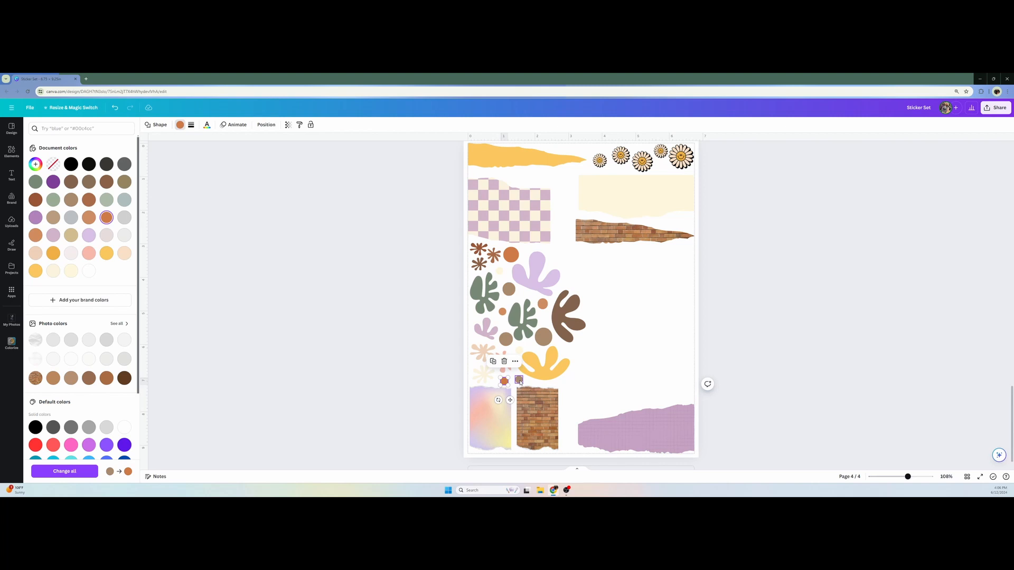
click(520, 381)
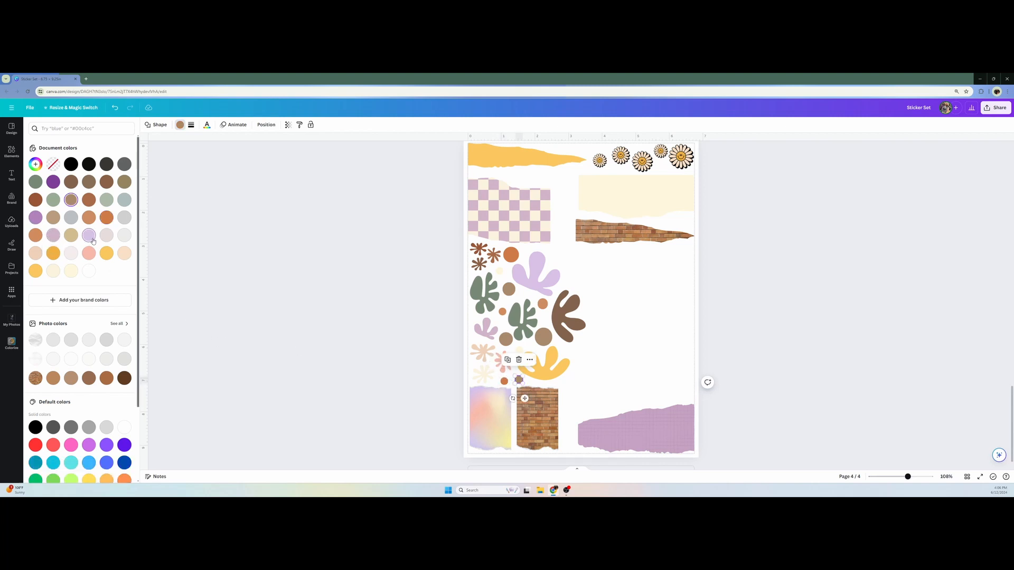
click(53, 236)
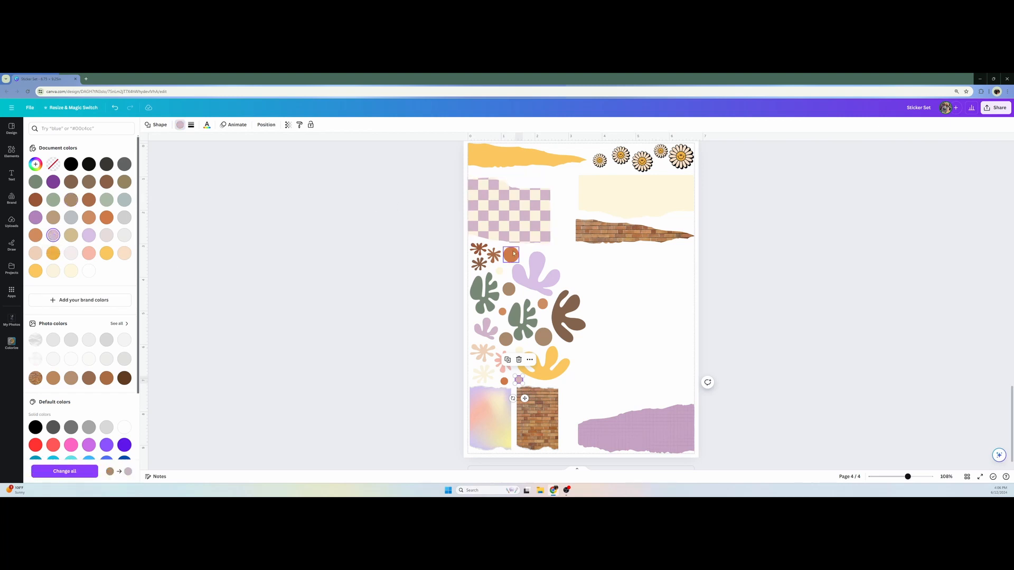
Recolor the brown circle below the pale cream dot pink and the one above the yellow blob pale peach from the document colors
click(509, 289)
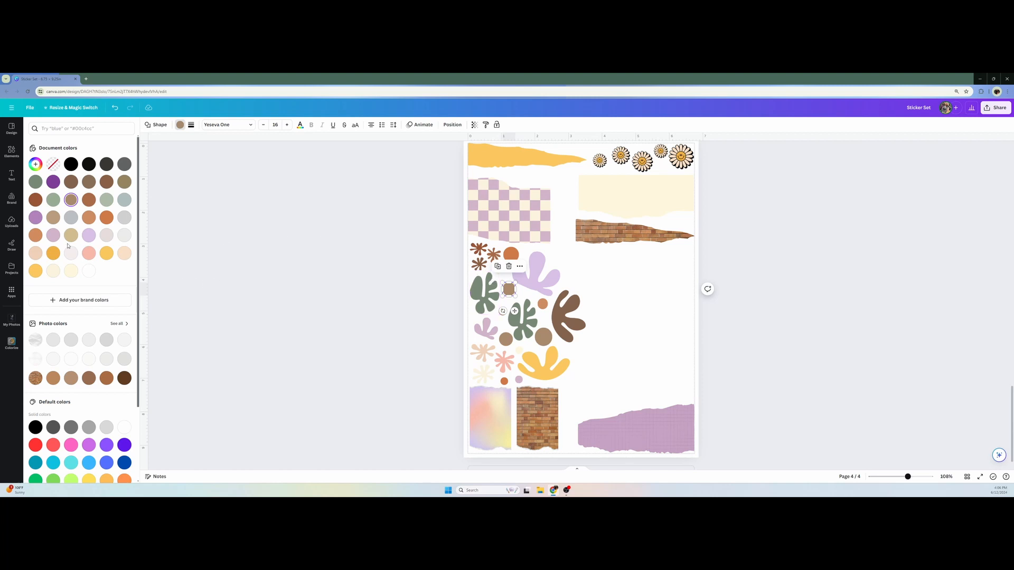
click(89, 253)
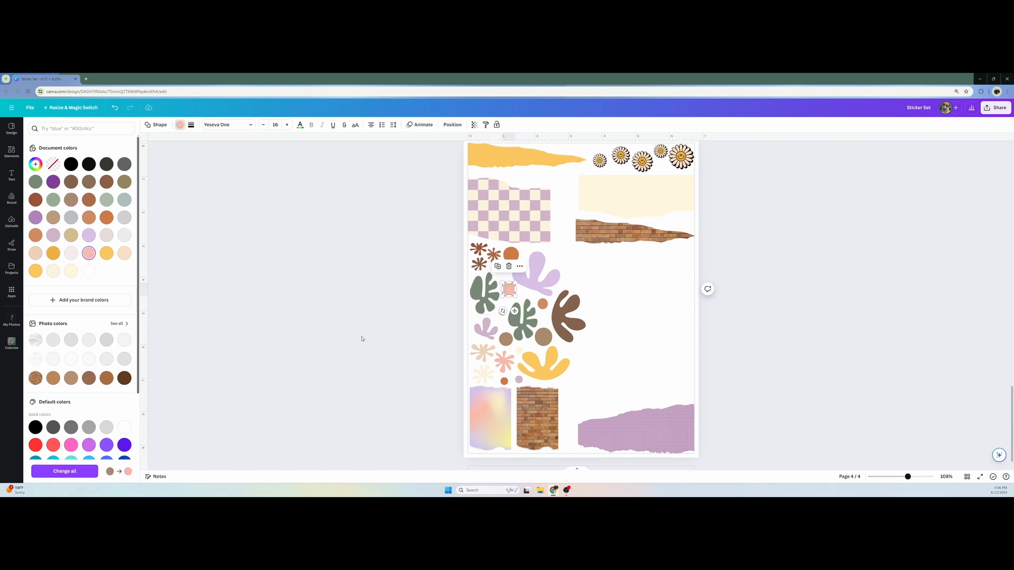
click(541, 340)
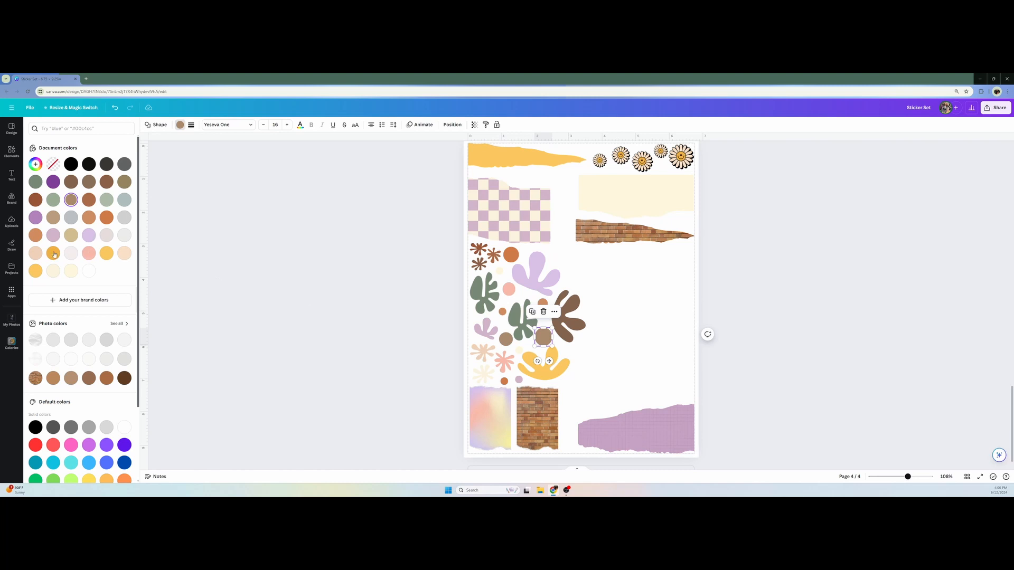
click(36, 253)
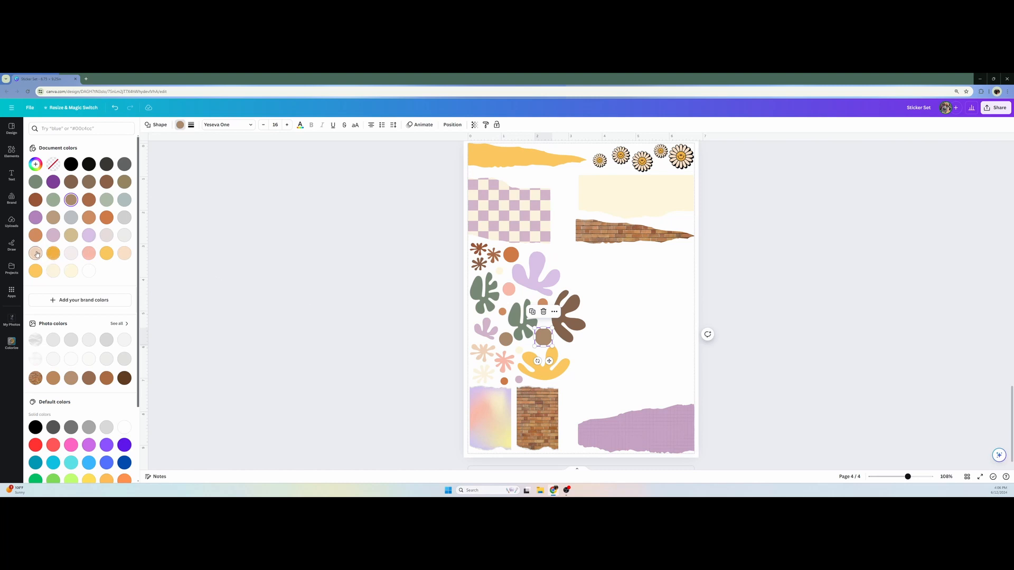
Recolor the remaining brown circle beside the small lilac blob yellow with the color picker
click(506, 340)
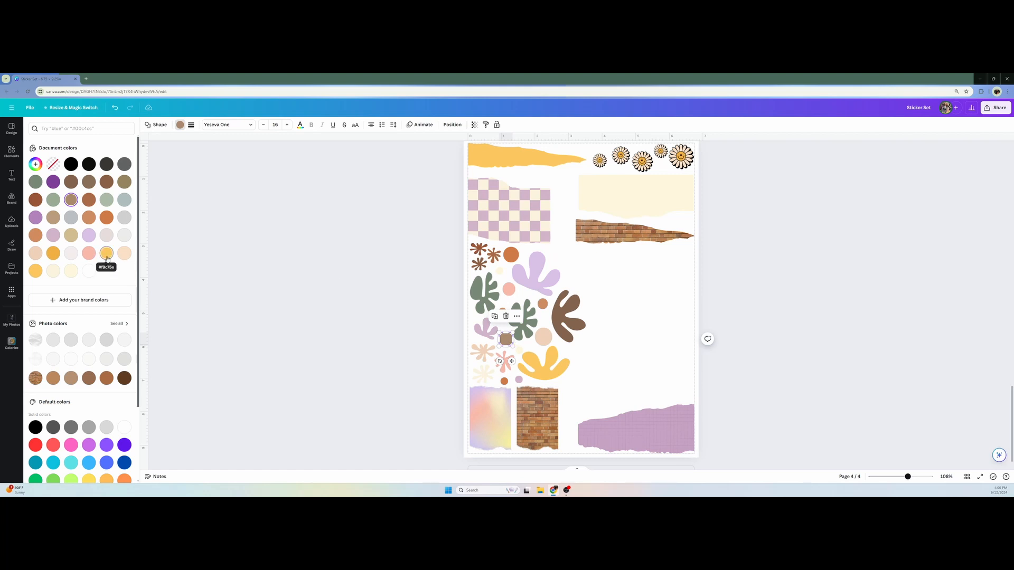
click(35, 164)
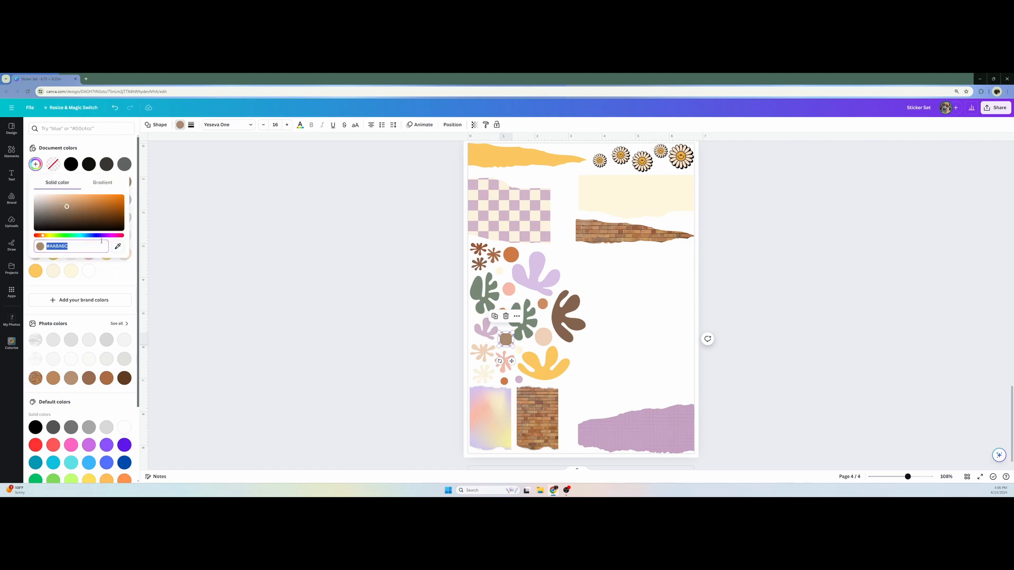
click(118, 246)
click(415, 189)
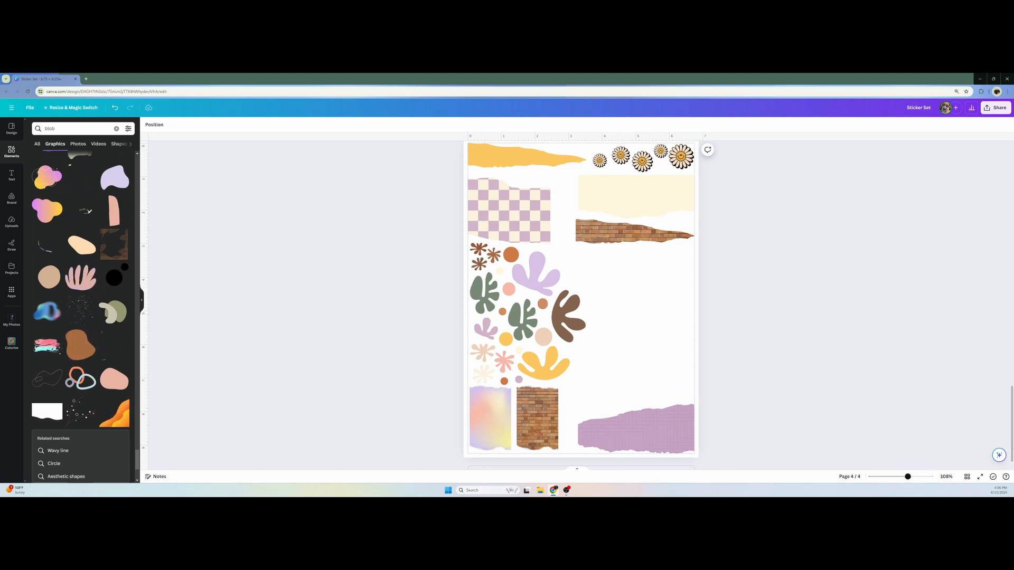
Copy the green rectangle of the Monday label from page 1 and paste it on page 4 below the torn brick strip
scroll(897, 433, up, 8)
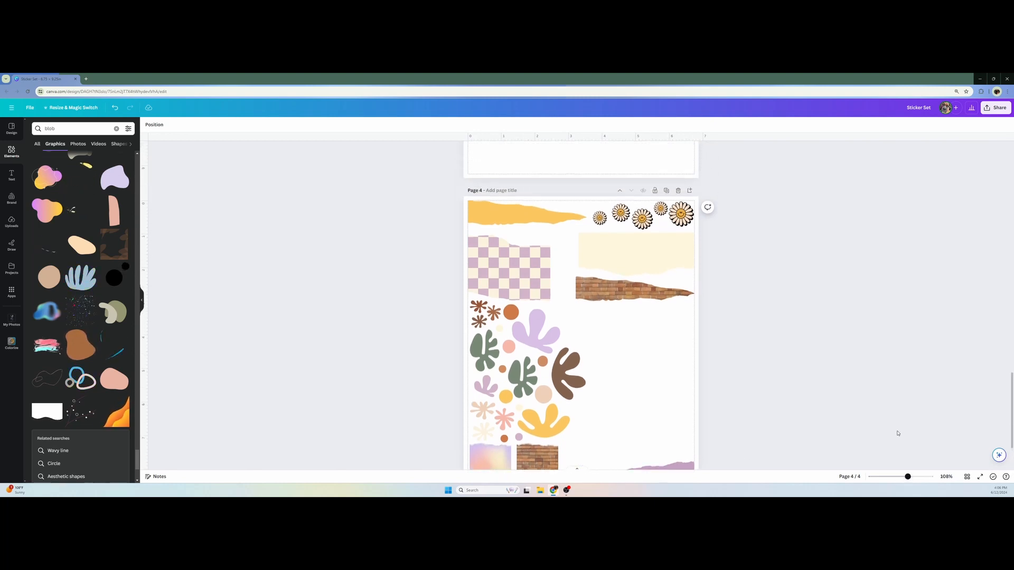
scroll(899, 429, up, 15)
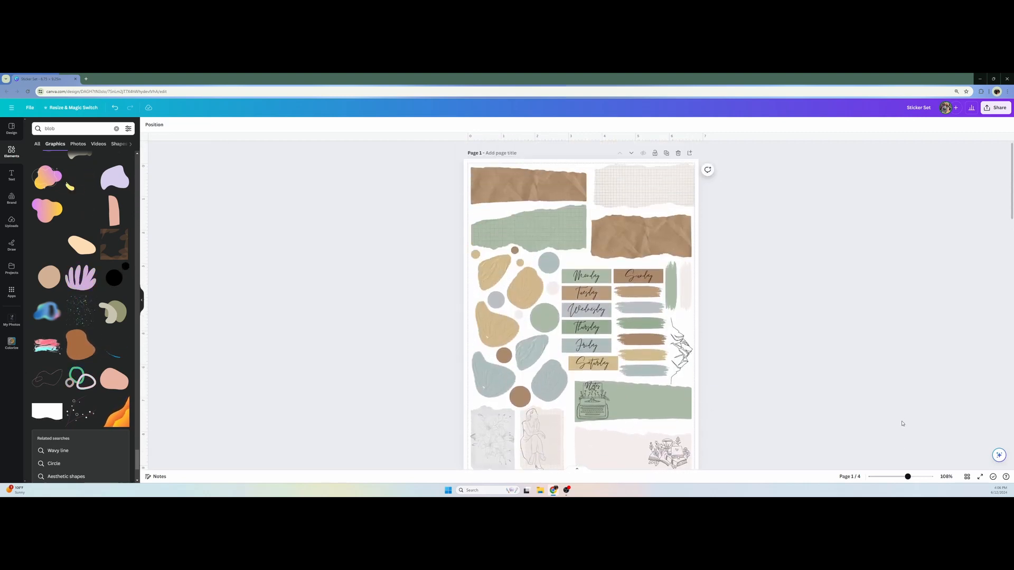
click(607, 275)
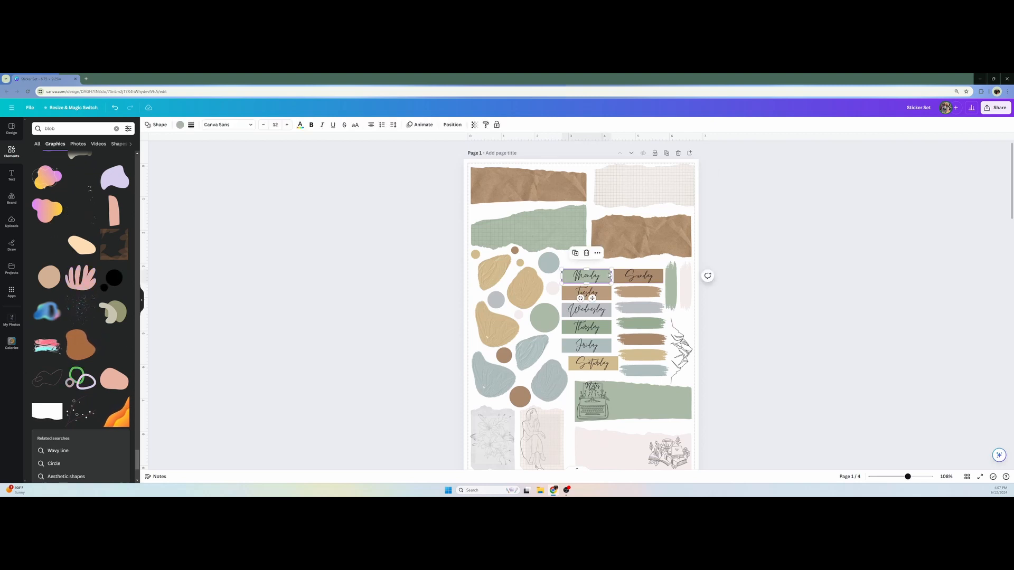
scroll(625, 326, down, 10)
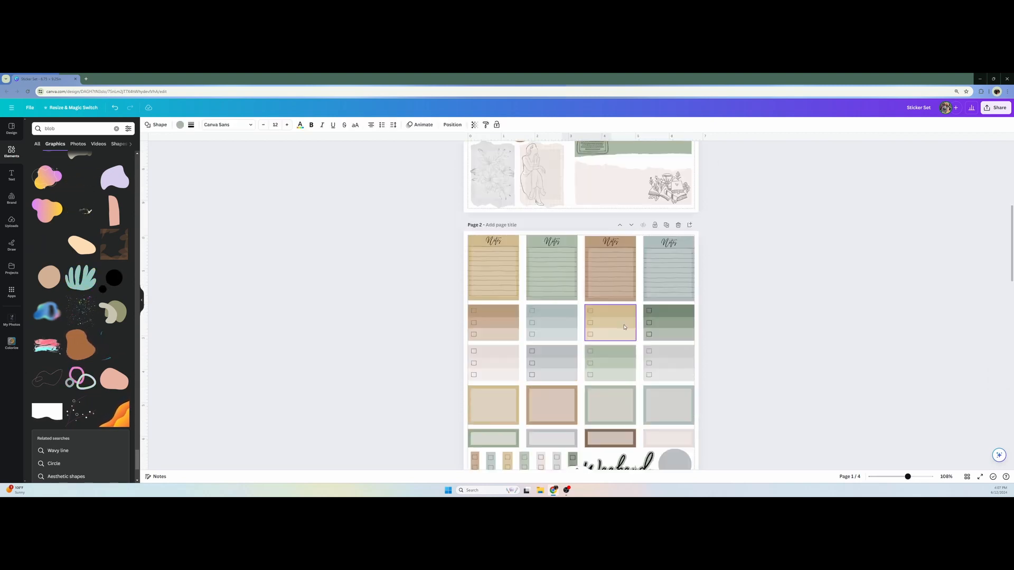
scroll(625, 326, down, 15)
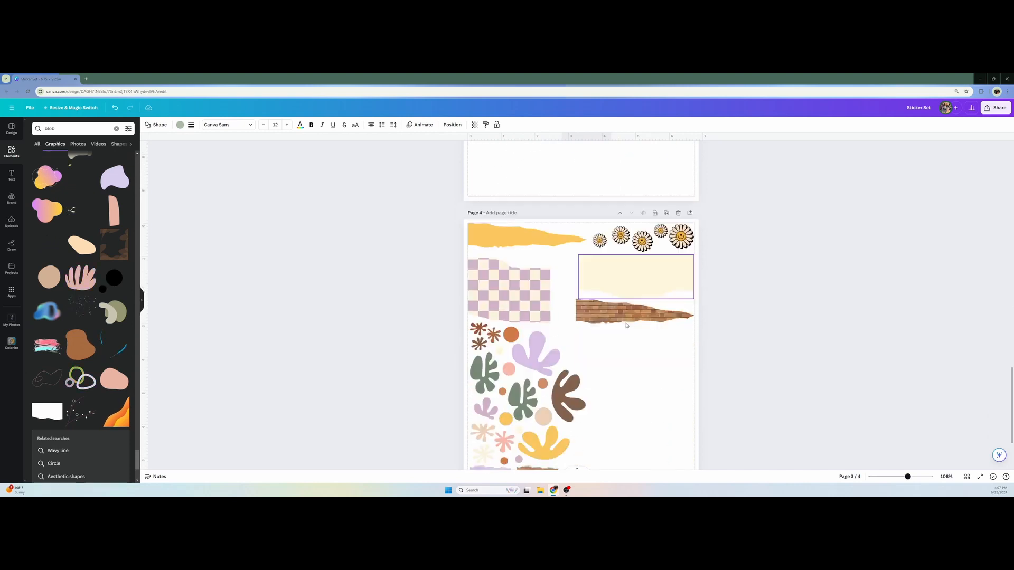
scroll(654, 281, up, 1)
key(ctrl+v)
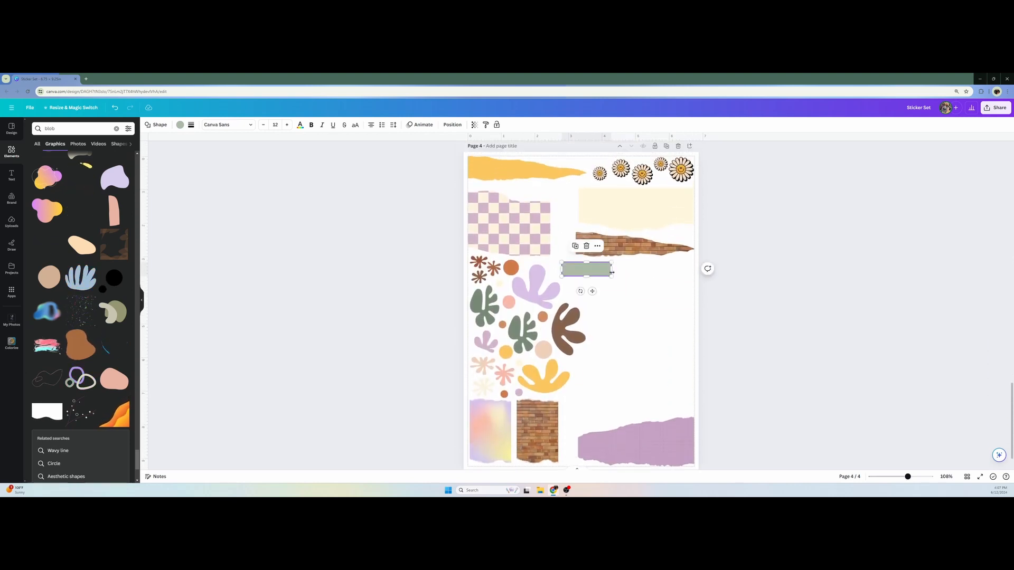
drag(607, 273, 626, 277)
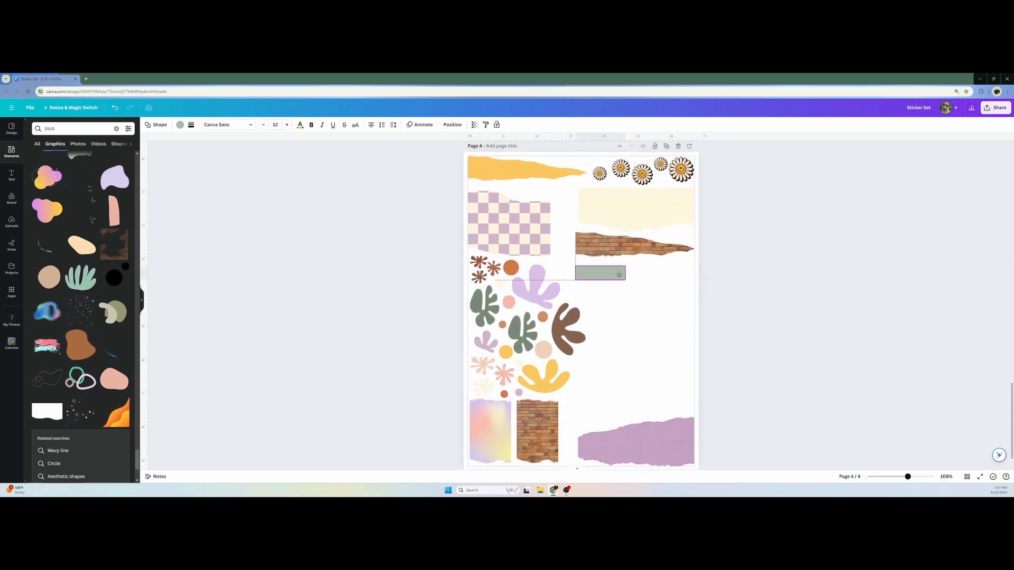
Bring the vertical green brush stroke from page 1 to page 4's edge and shift the green rectangle closer to the lilac blob
click(638, 306)
scroll(700, 312, up, 2)
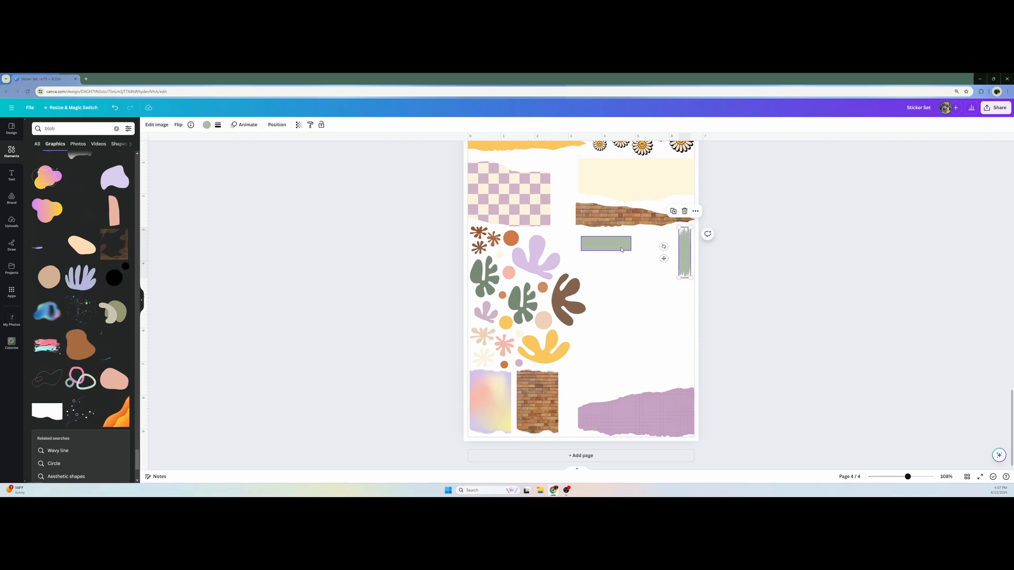
mouse_move(621, 250)
mouse_down()
mouse_move(633, 245)
mouse_move(607, 241)
mouse_up()
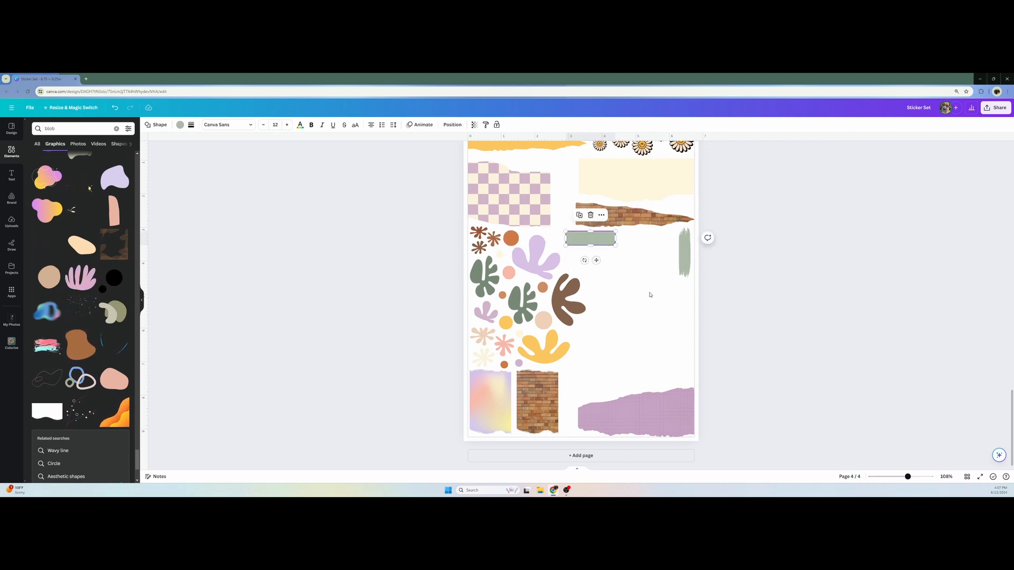
Duplicate the green rectangle into two columns of two, placed below the torn brick strip
key(ctrl+d)
drag(602, 242, 653, 240)
key(ctrl+d)
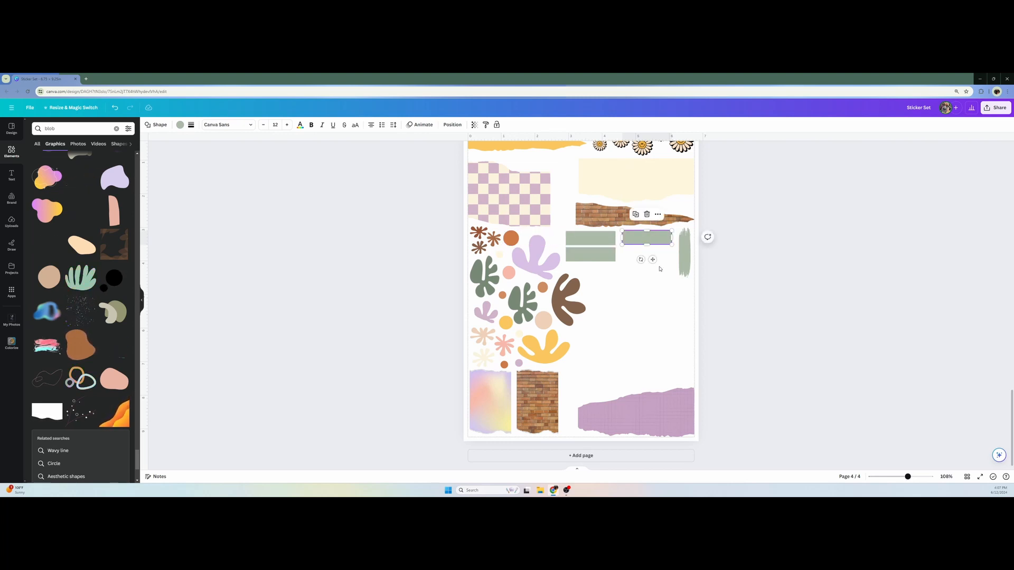
key(ctrl+d)
drag(654, 252, 650, 256)
click(642, 289)
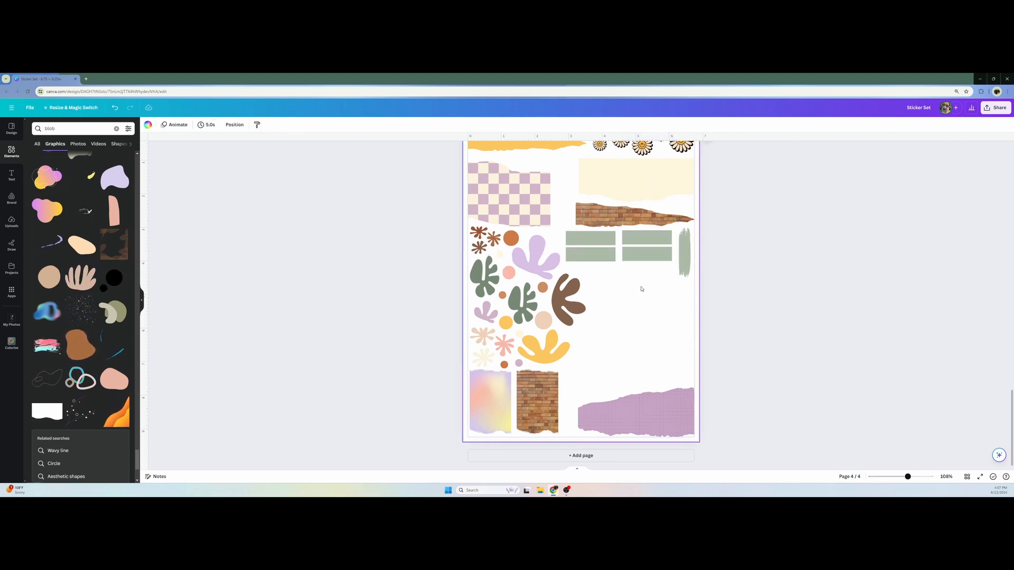
Place a fifth green rectangle below the two columns and move the green brush stroke down beside the yellow blob
click(594, 241)
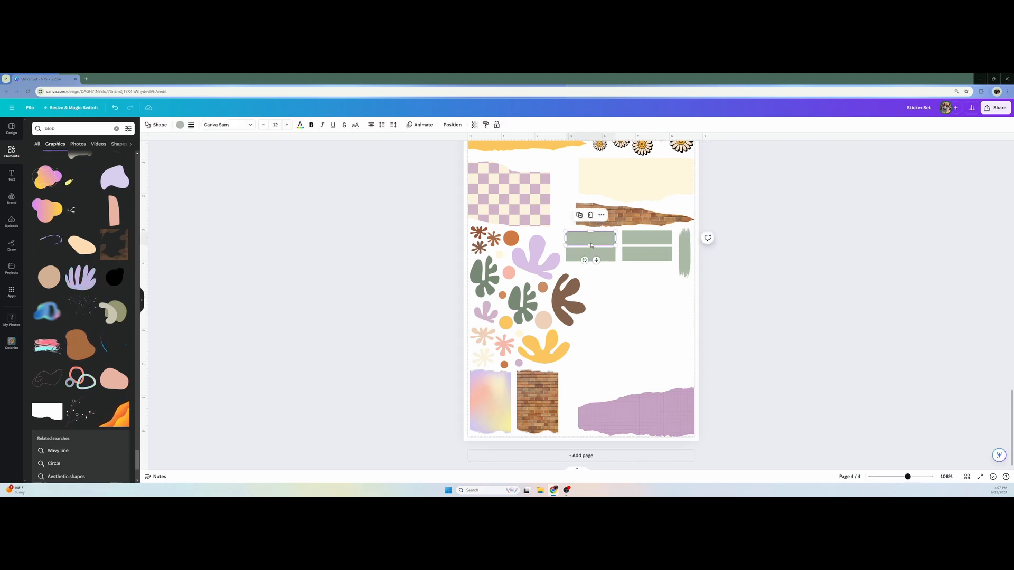
drag(598, 244, 612, 273)
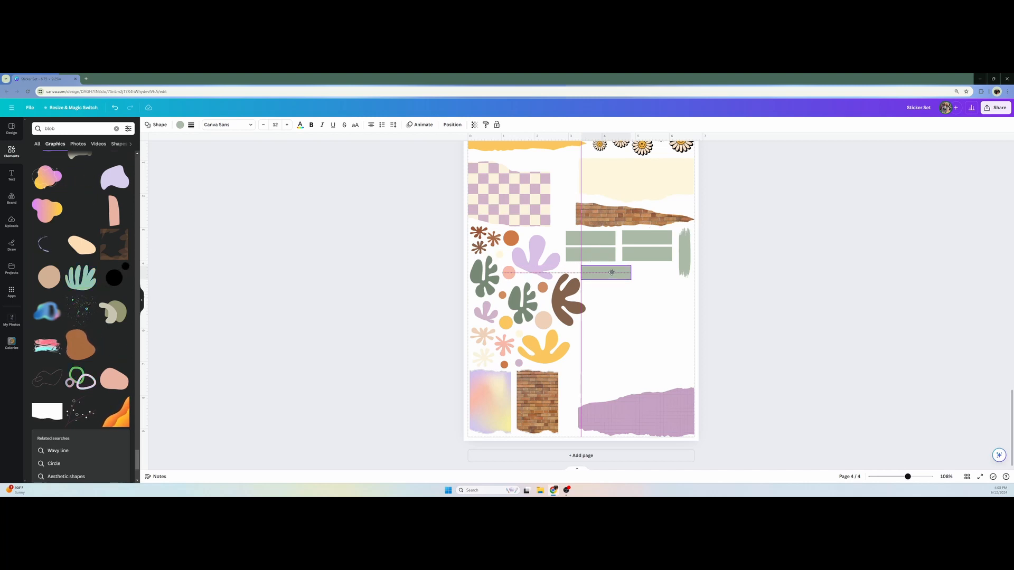
drag(685, 253, 584, 372)
Duplicate the fifth rectangle into a vertical label beside the columns, a third row under the second column, and one label below it
click(620, 275)
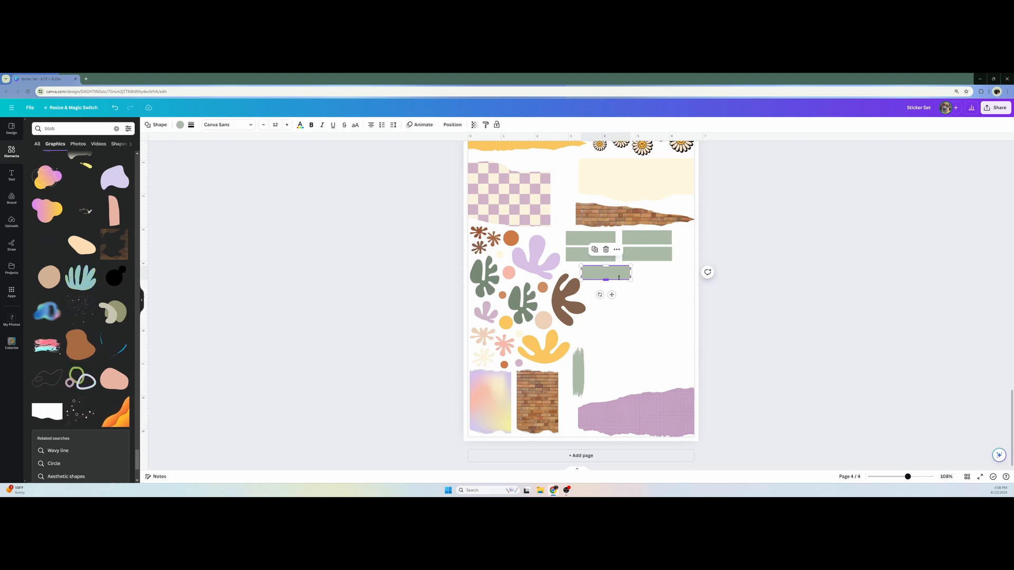
key(ctrl+d)
drag(623, 284, 655, 277)
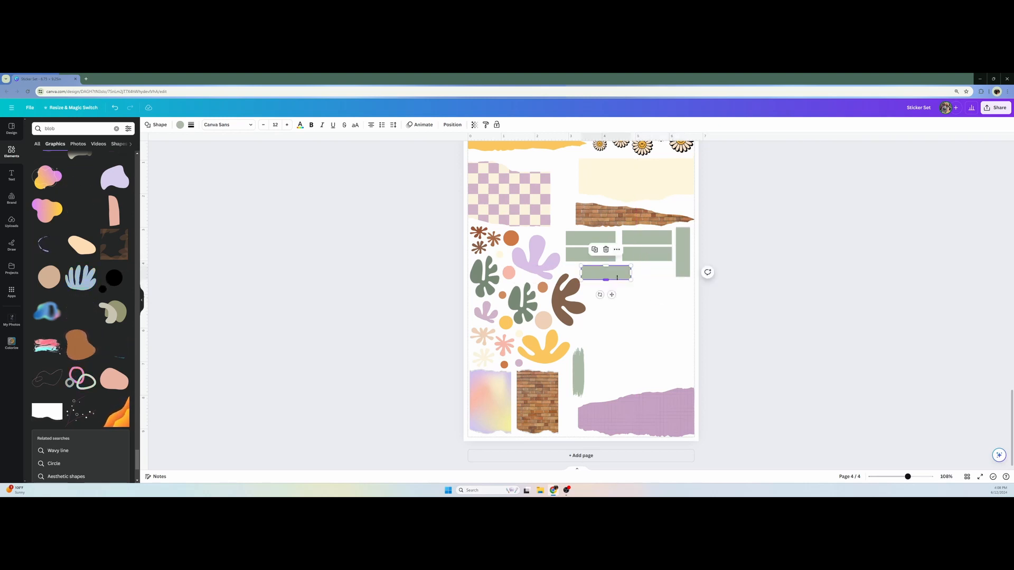
key(ctrl+d)
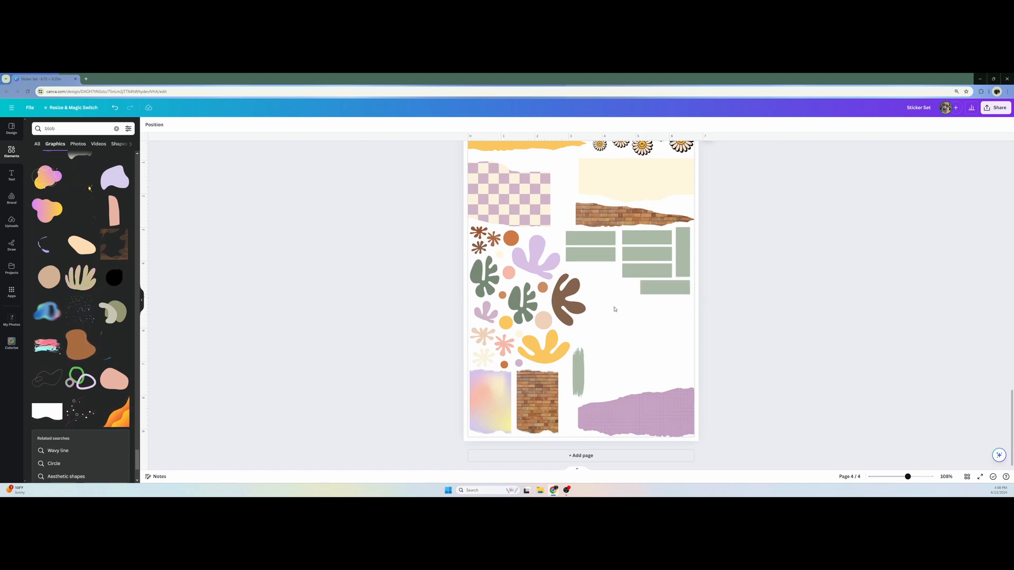
Recolor the first column's upper rectangle cream, sampled from the cream flower cluster, and its lower rectangle dusty mauve
click(591, 244)
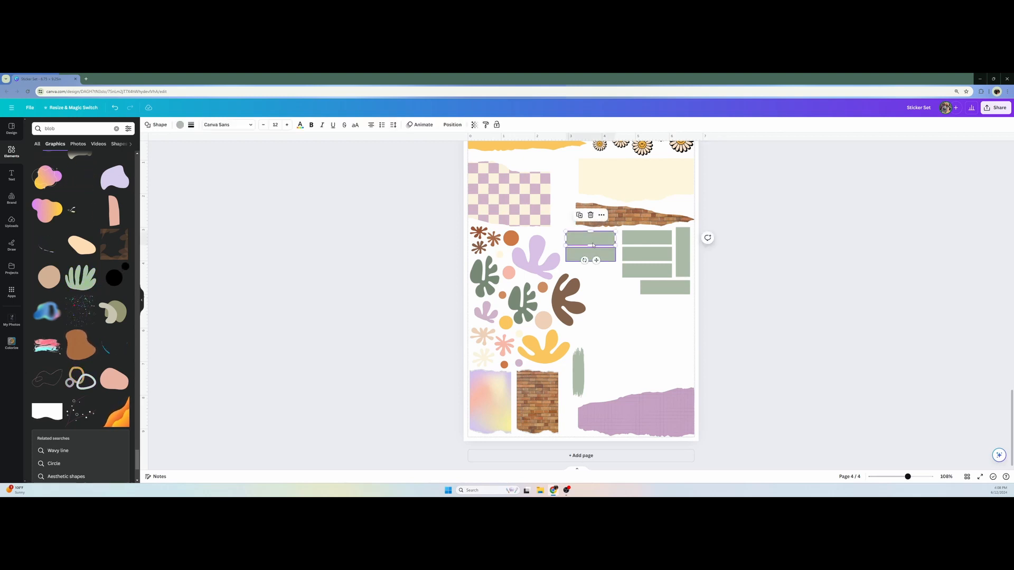
click(181, 126)
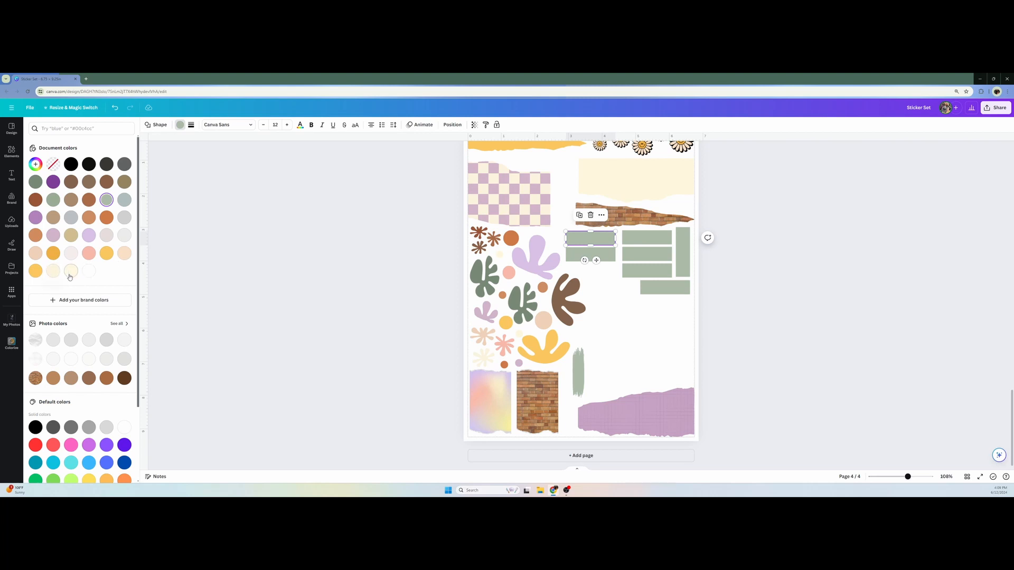
click(35, 165)
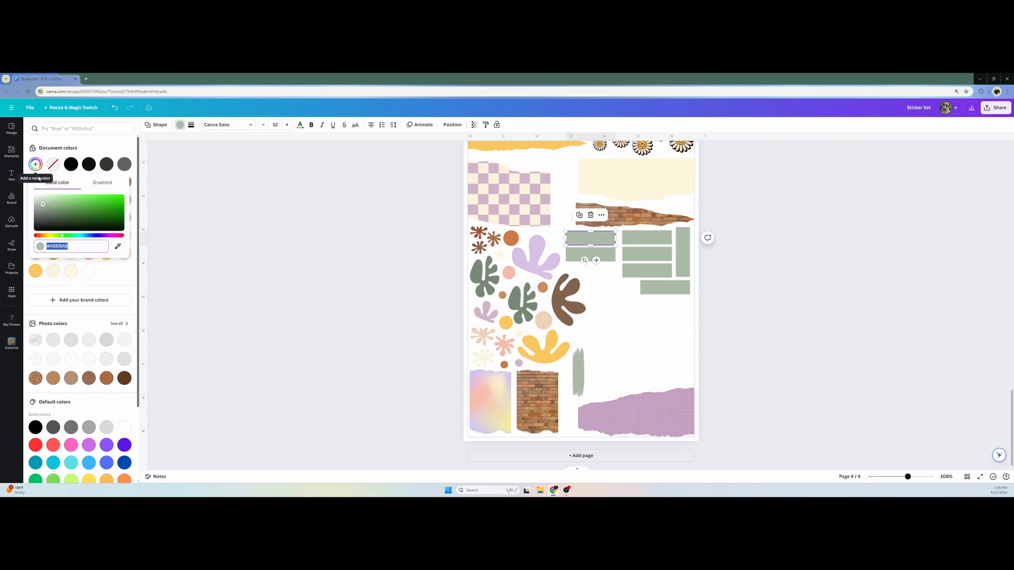
click(118, 246)
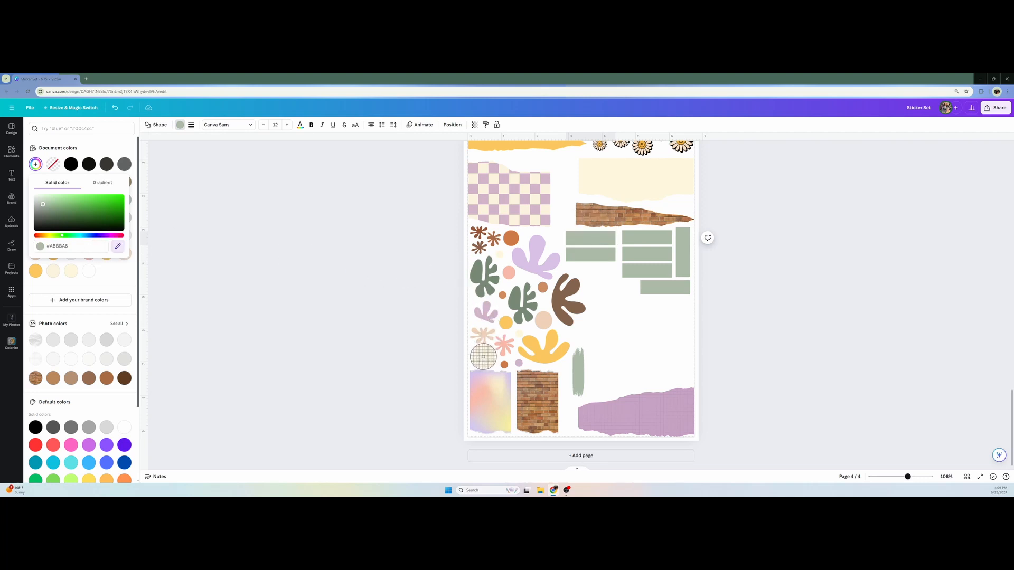
click(482, 351)
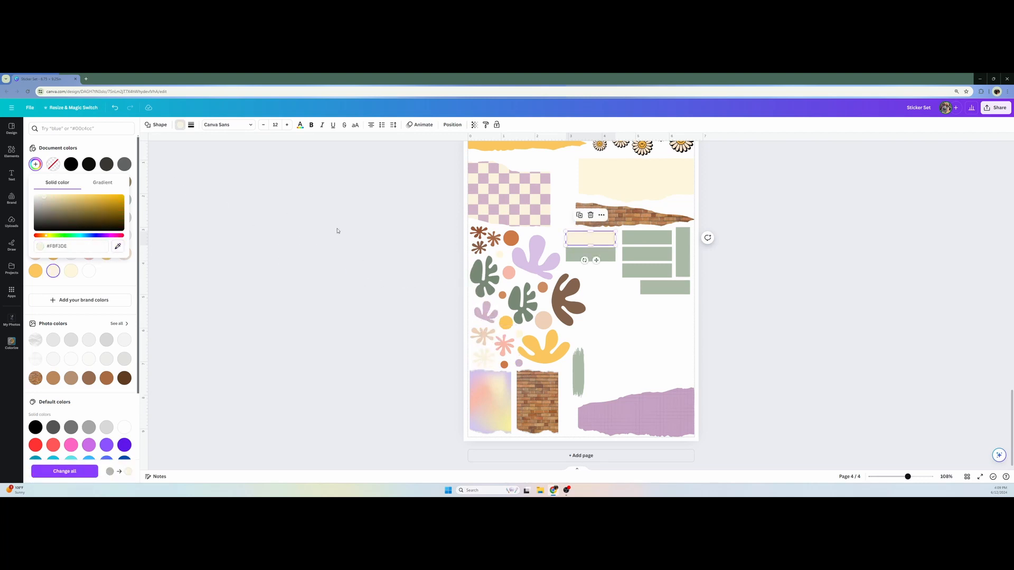
click(579, 255)
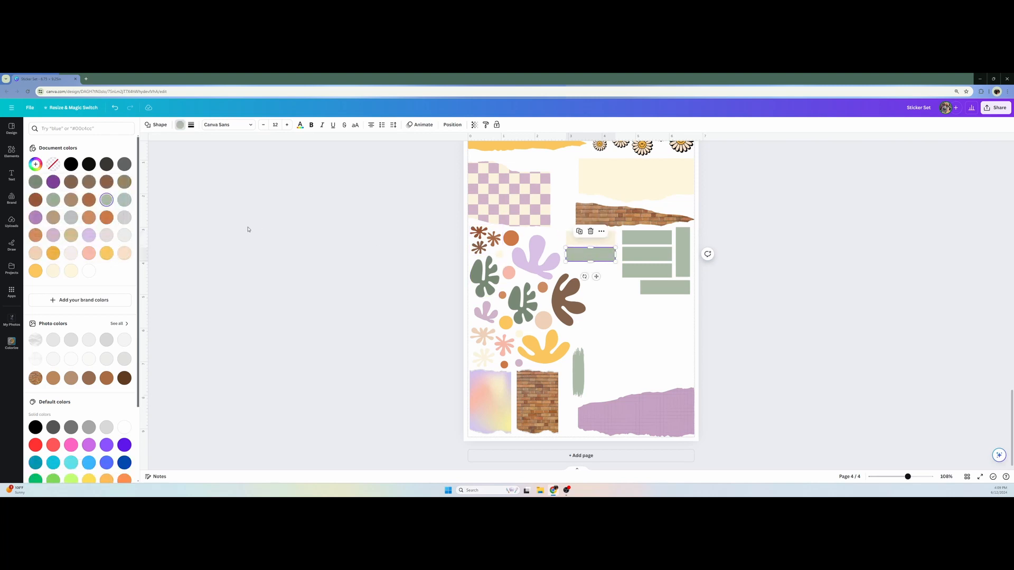
click(53, 236)
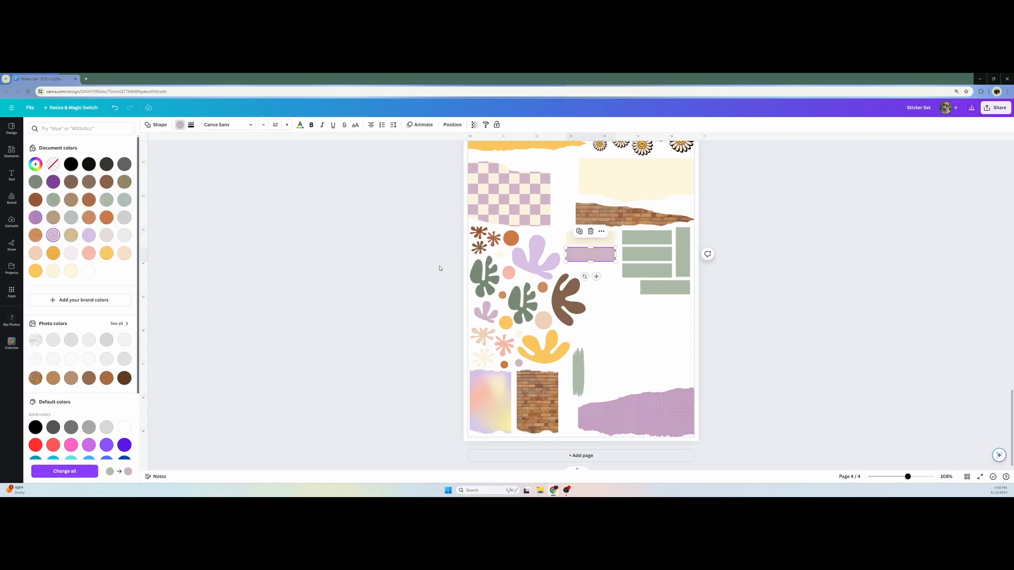
Recolor the second column's first rectangle burnt orange and its second rectangle golden yellow using the document colors
click(644, 240)
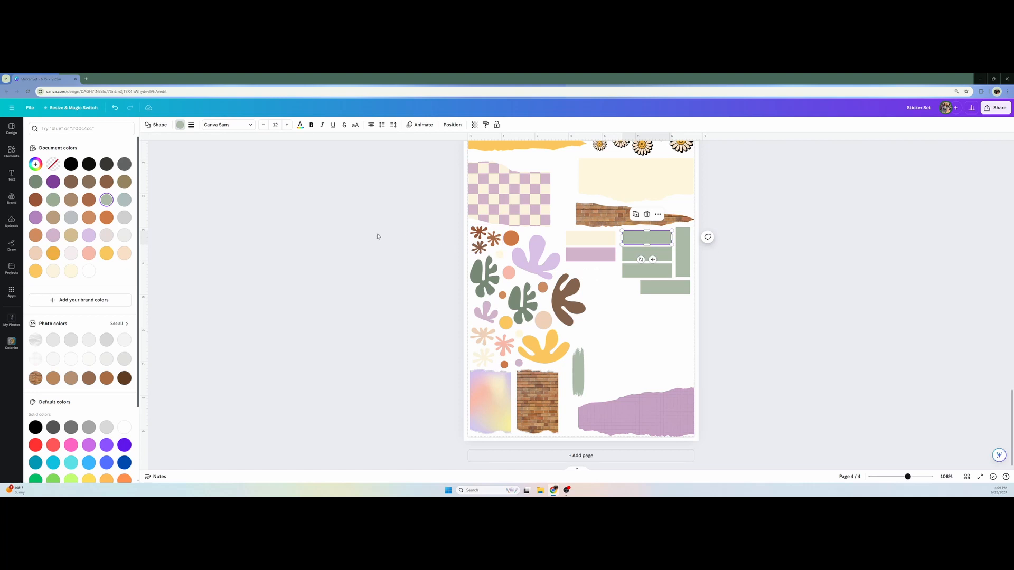
click(106, 217)
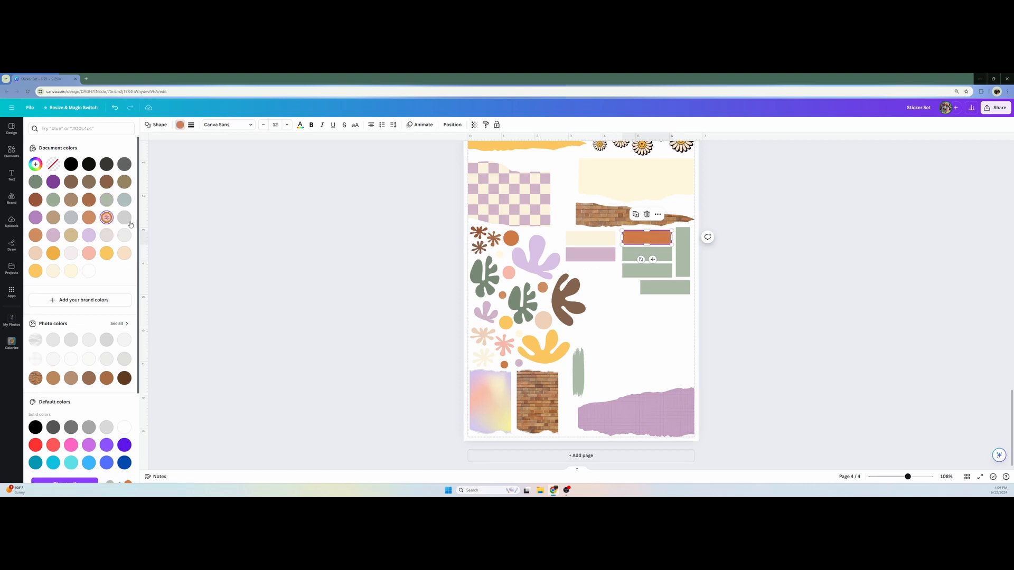
click(627, 257)
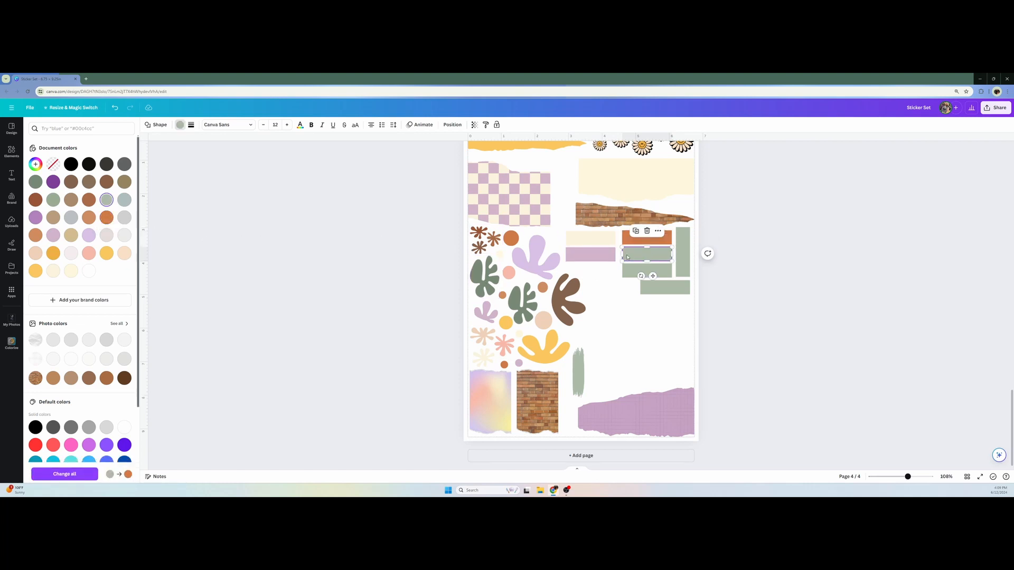
click(36, 272)
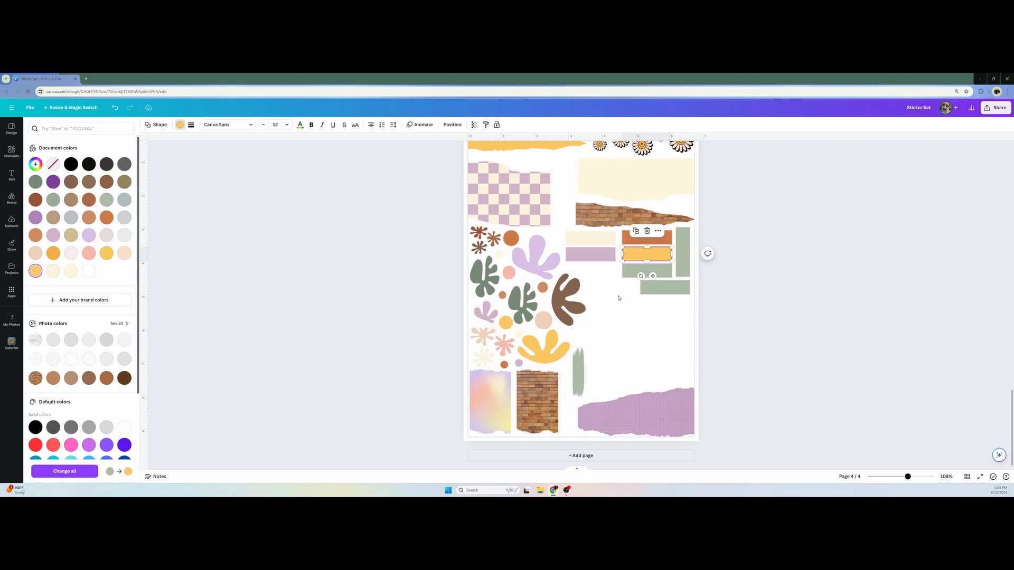
Recolor the second column's third rectangle dark brown, sampled from the large brown blob
click(637, 275)
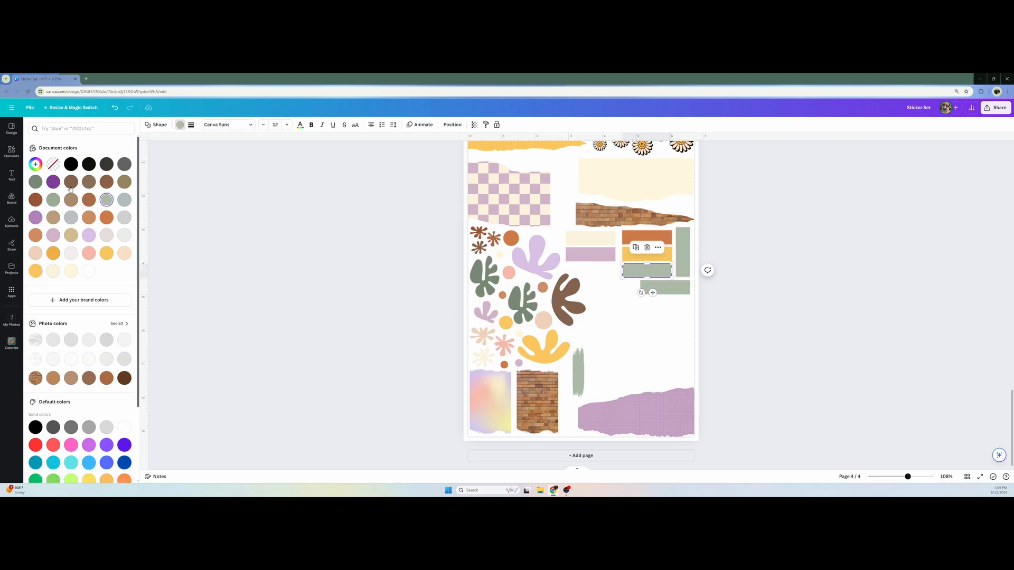
click(36, 164)
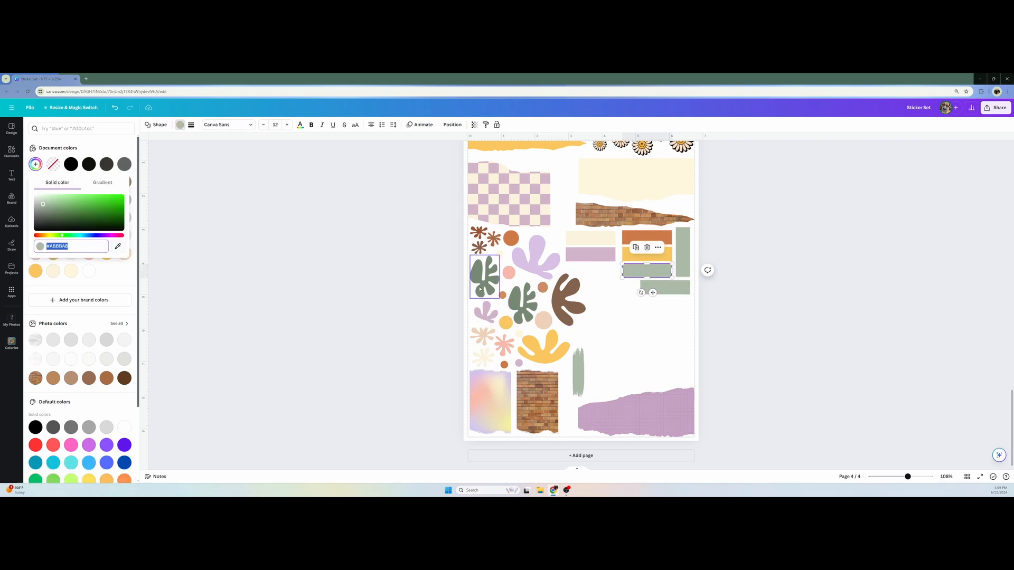
click(118, 248)
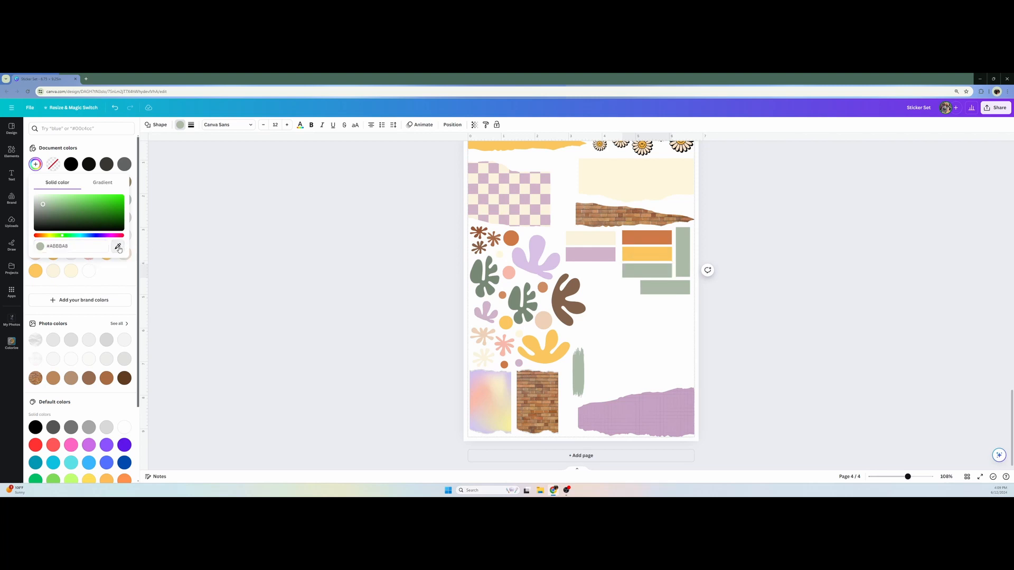
click(563, 295)
Recolor the vertical label dark green and the single label below the columns light peach
click(683, 251)
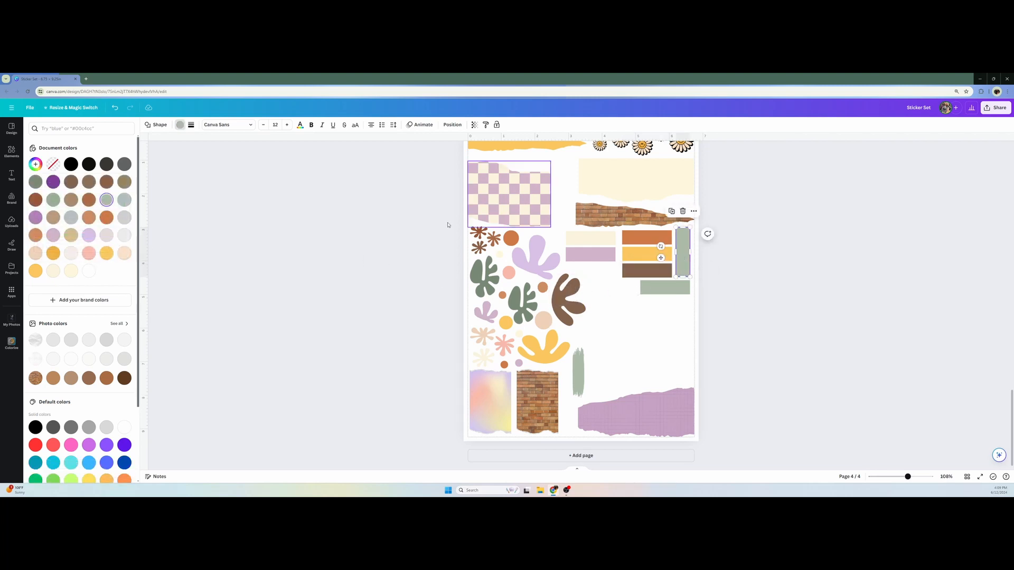
click(36, 182)
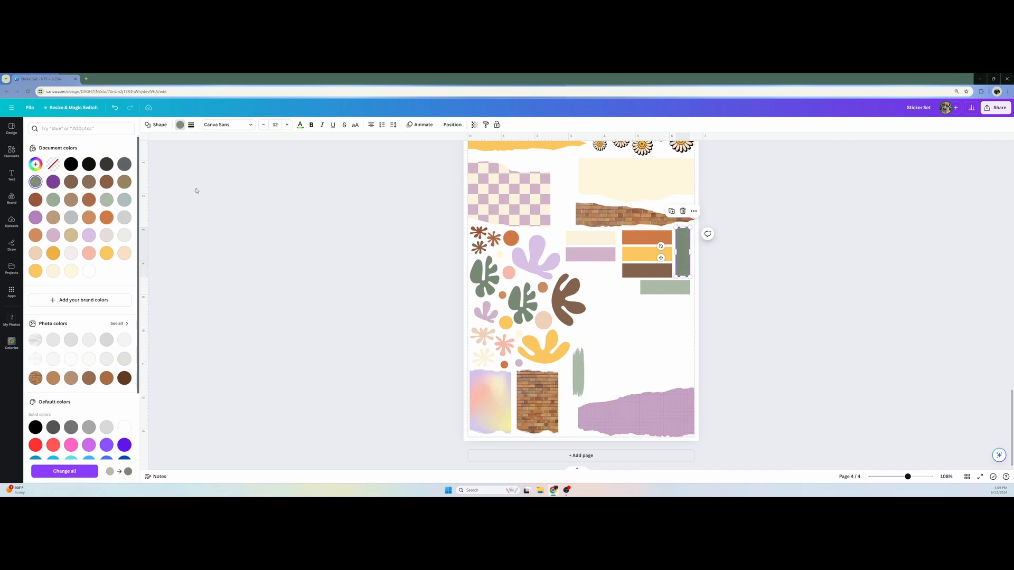
click(687, 290)
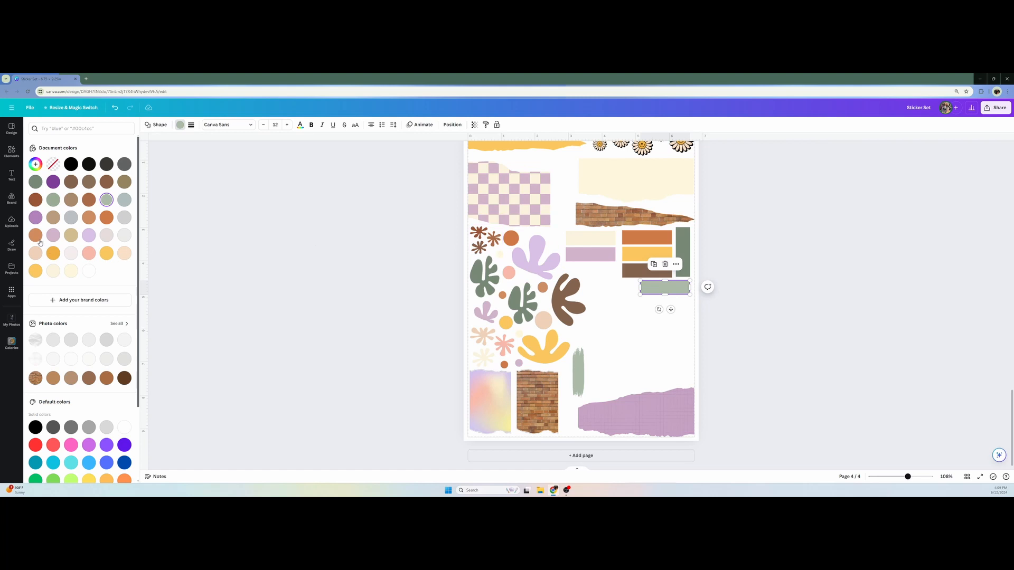
Recolor the second column's burnt orange rectangle a softer orange, sampled from the small orange dot beside the brown blob
click(646, 243)
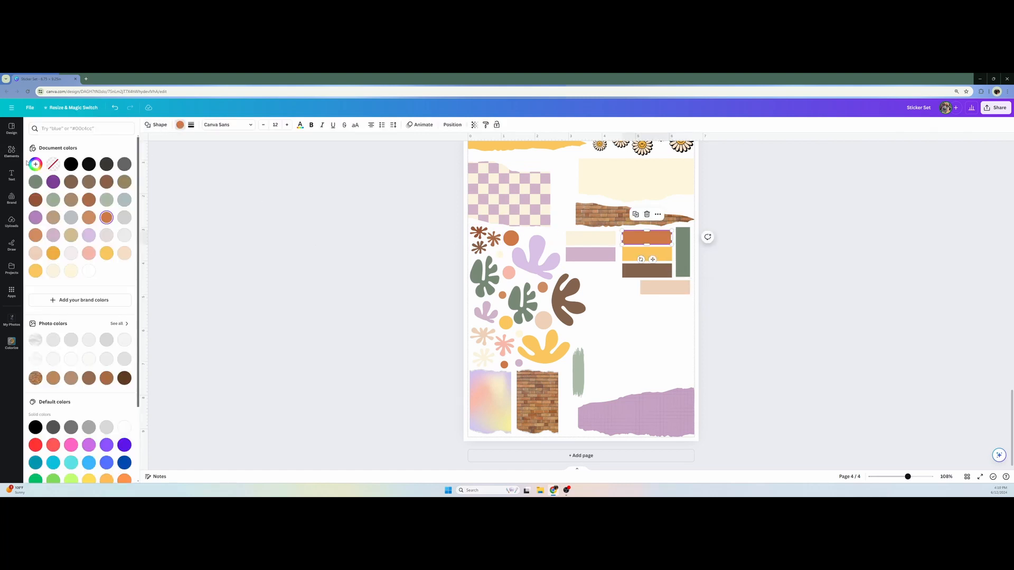
click(37, 165)
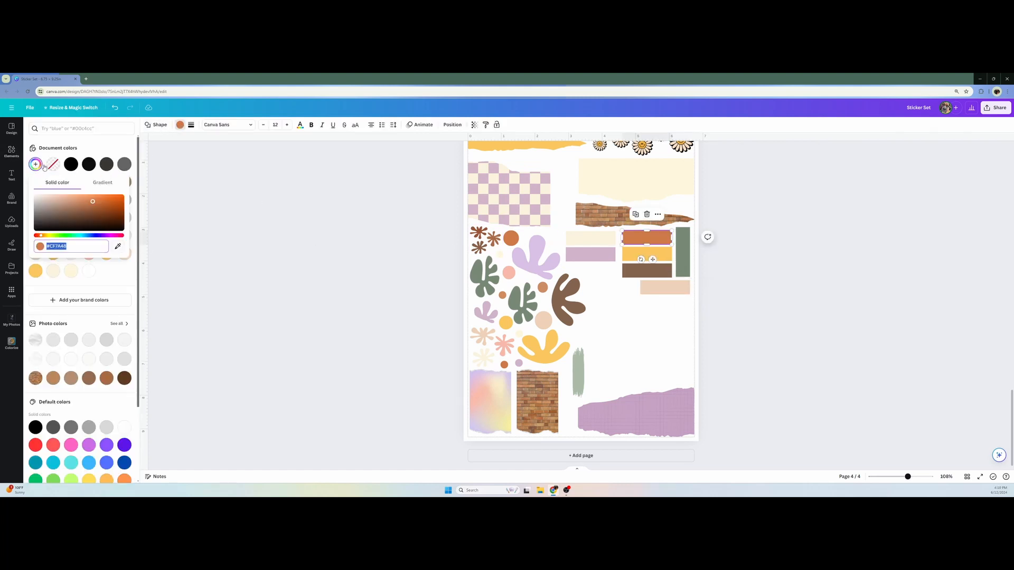
click(118, 246)
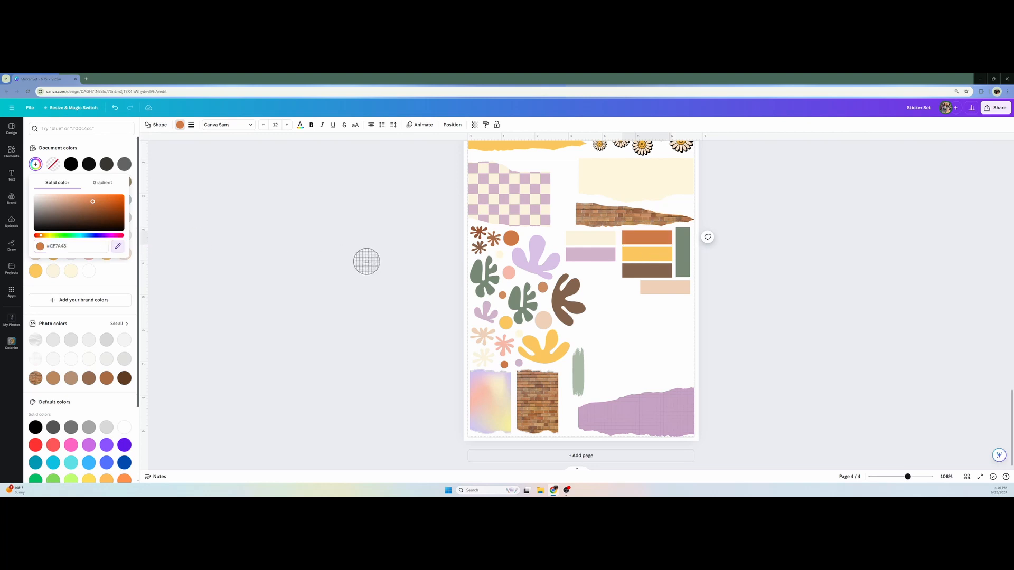
click(538, 287)
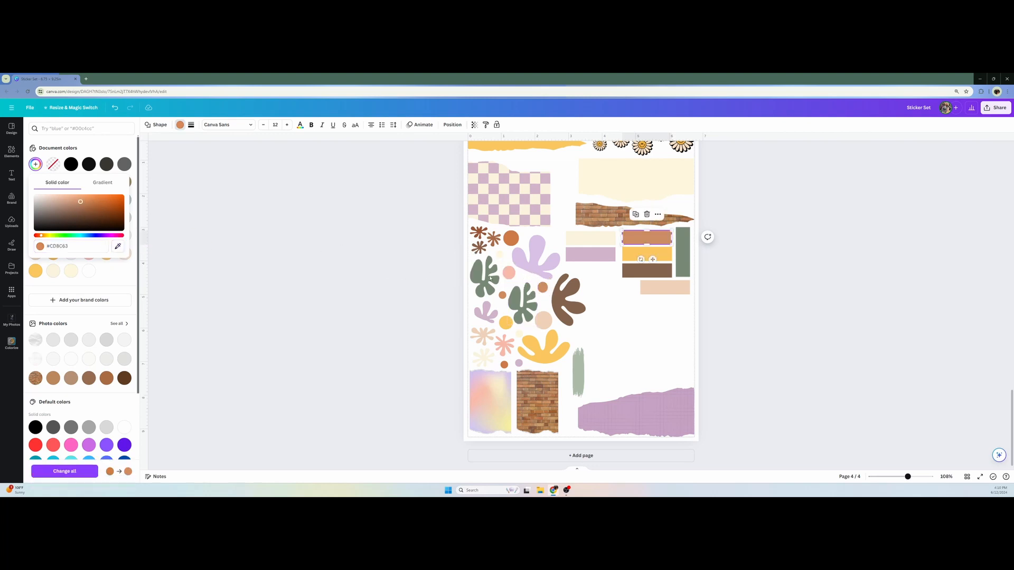
click(352, 252)
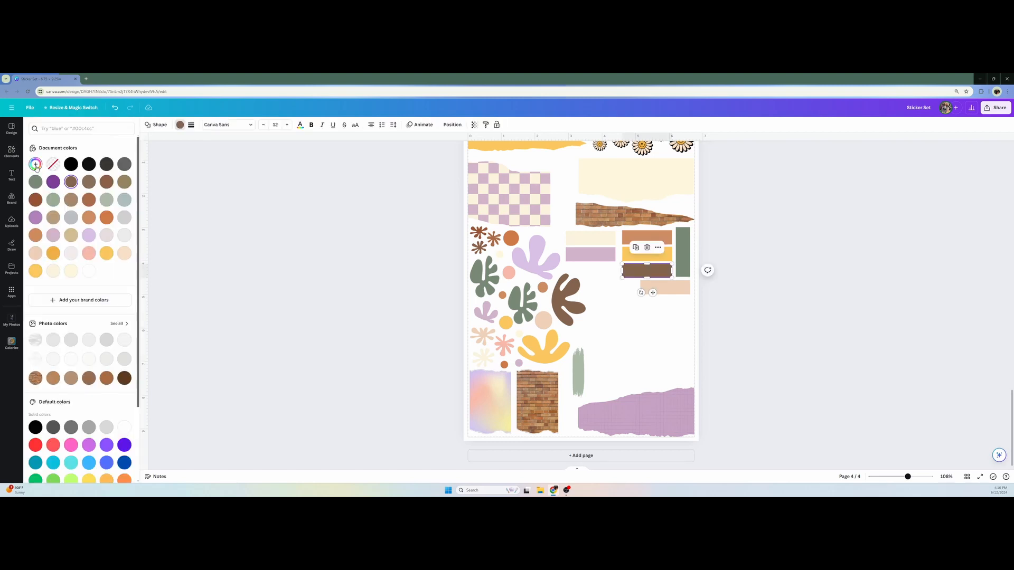
Recolor the second column's dark brown rectangle rust brown, sampled from the brown flower cluster
click(36, 164)
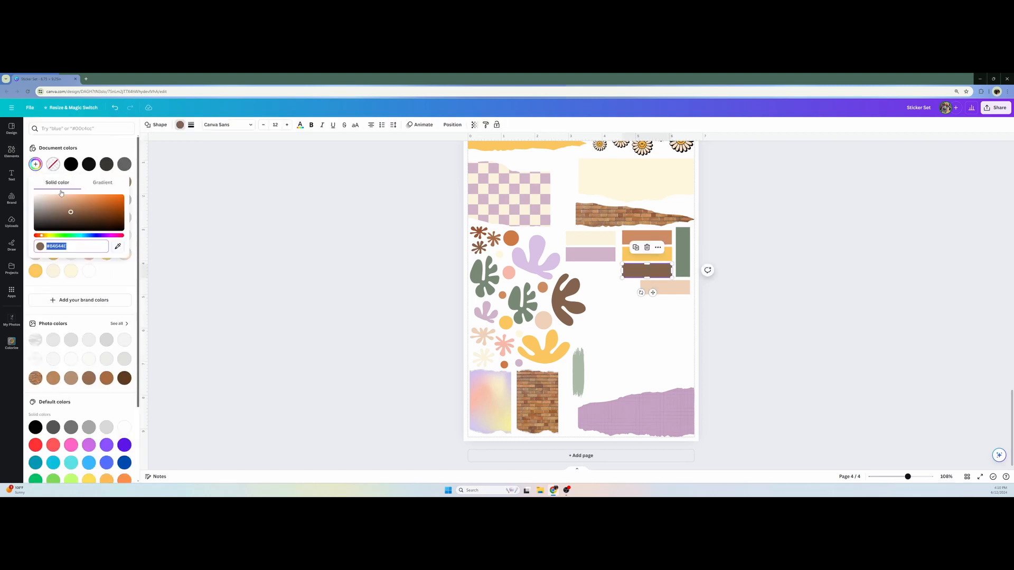
click(118, 245)
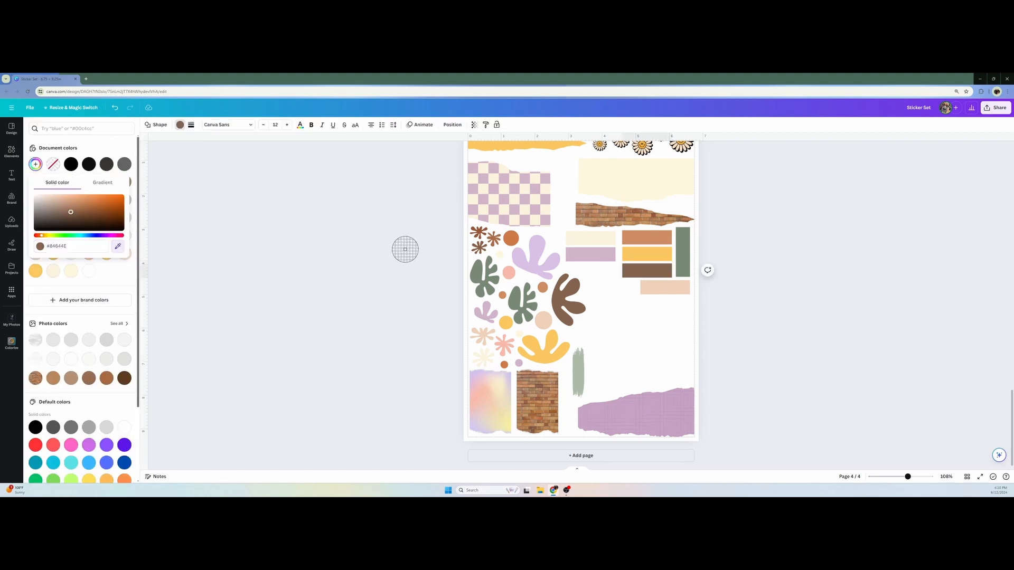
click(492, 239)
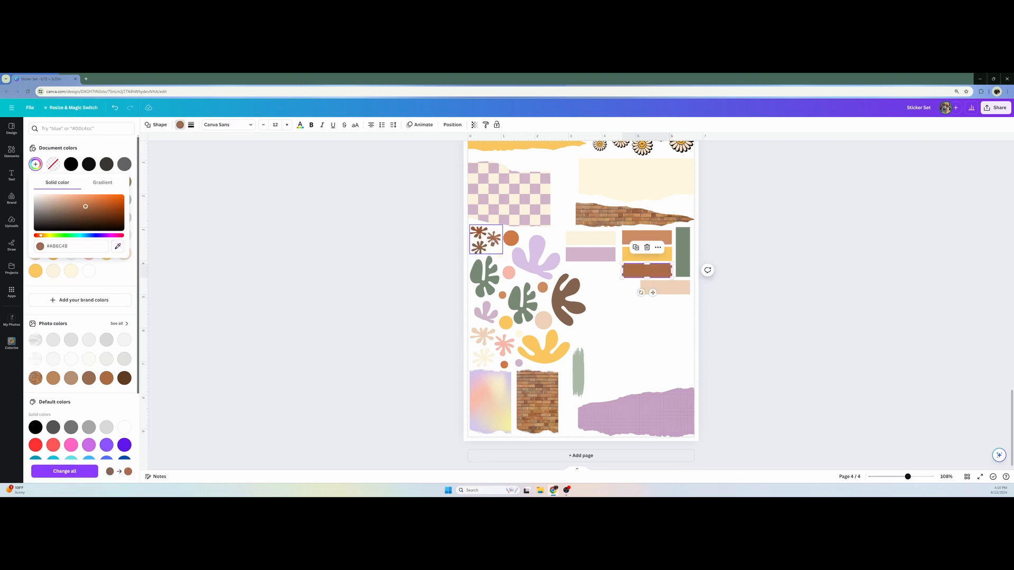
key(Escape)
click(390, 270)
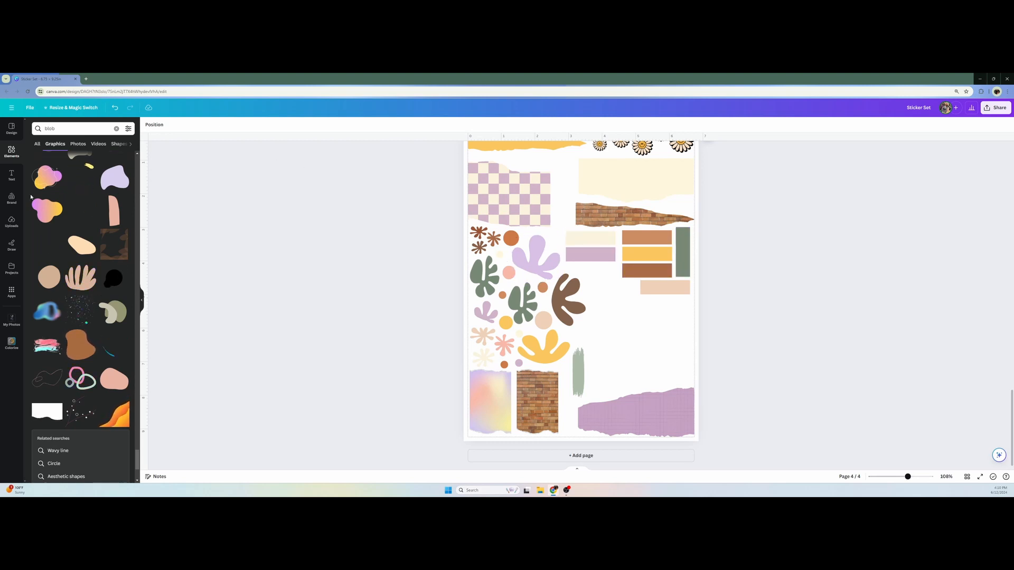
Add a text box reading "Monday" and center it on the cream rectangle
click(19, 173)
click(83, 146)
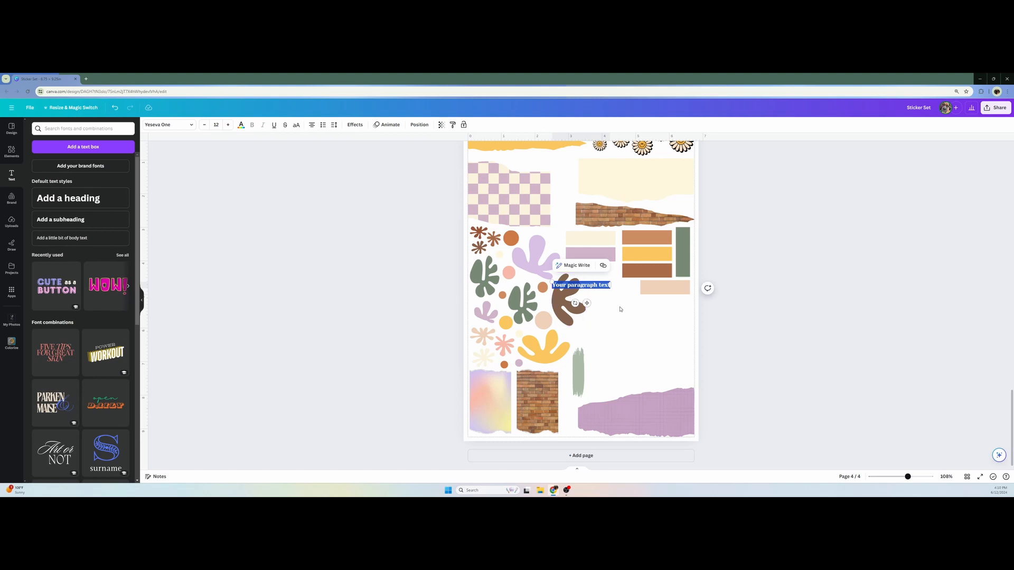
text(Monday)
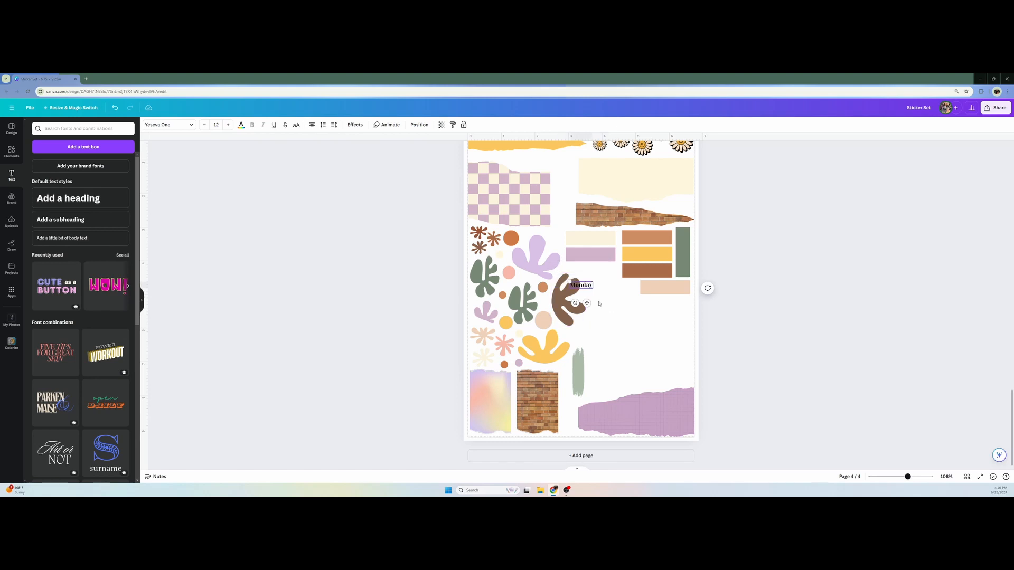
drag(588, 303, 597, 256)
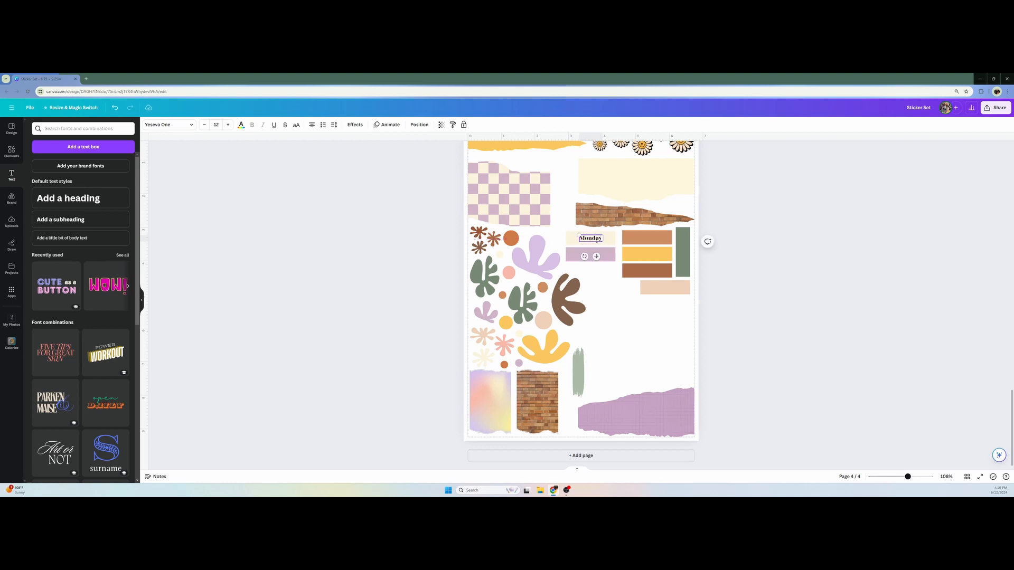
Try the AyrSaturday Night font on the "Monday" text
double_click(597, 239)
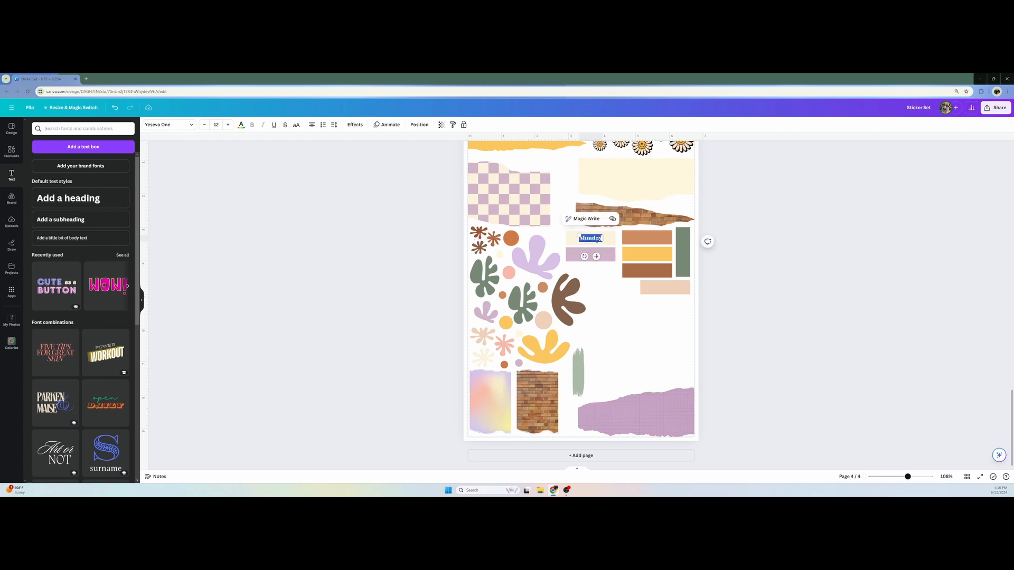
click(190, 125)
scroll(82, 257, down, 2)
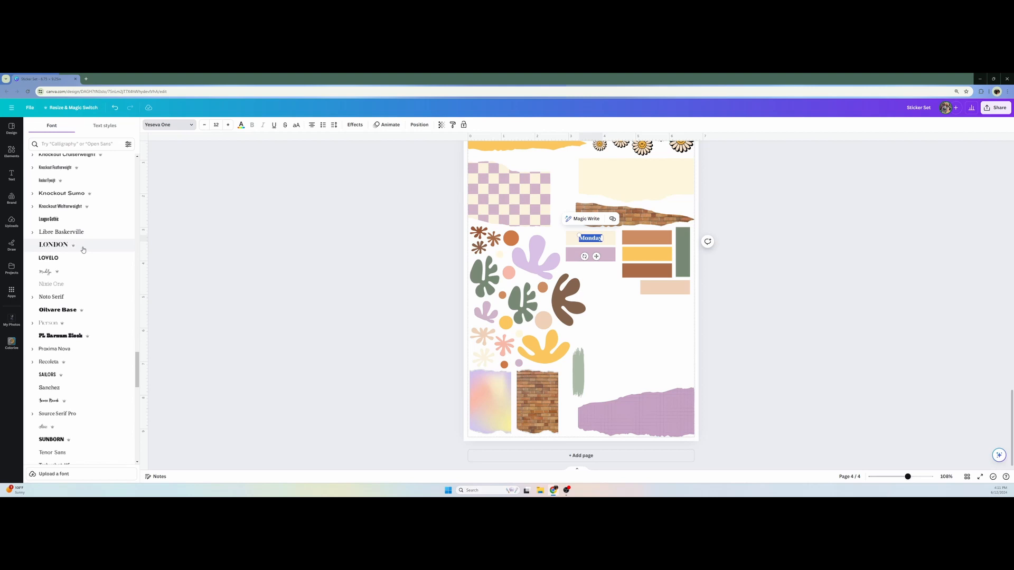
scroll(83, 249, down, 1)
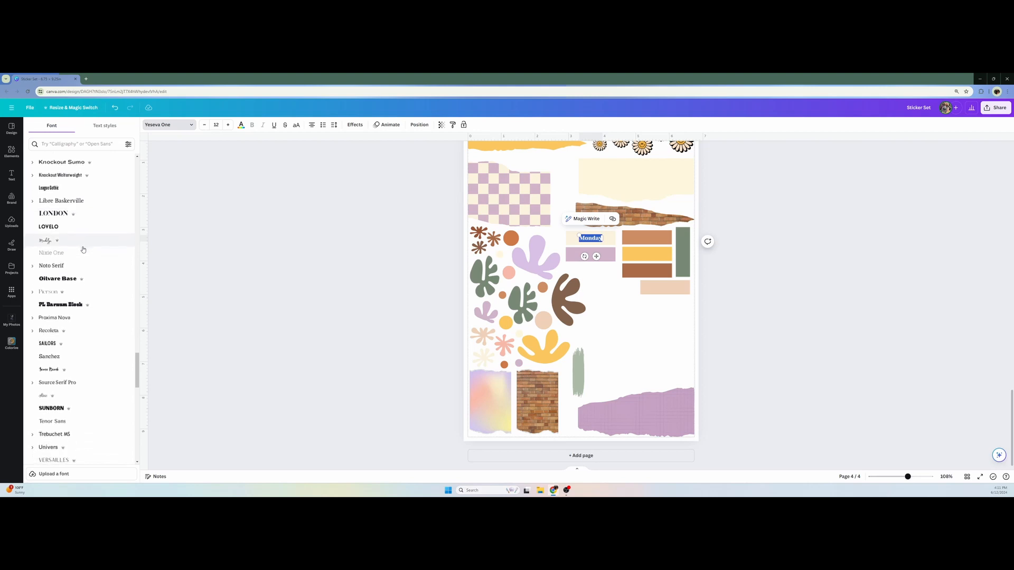
scroll(83, 250, down, 3)
scroll(83, 248, down, 15)
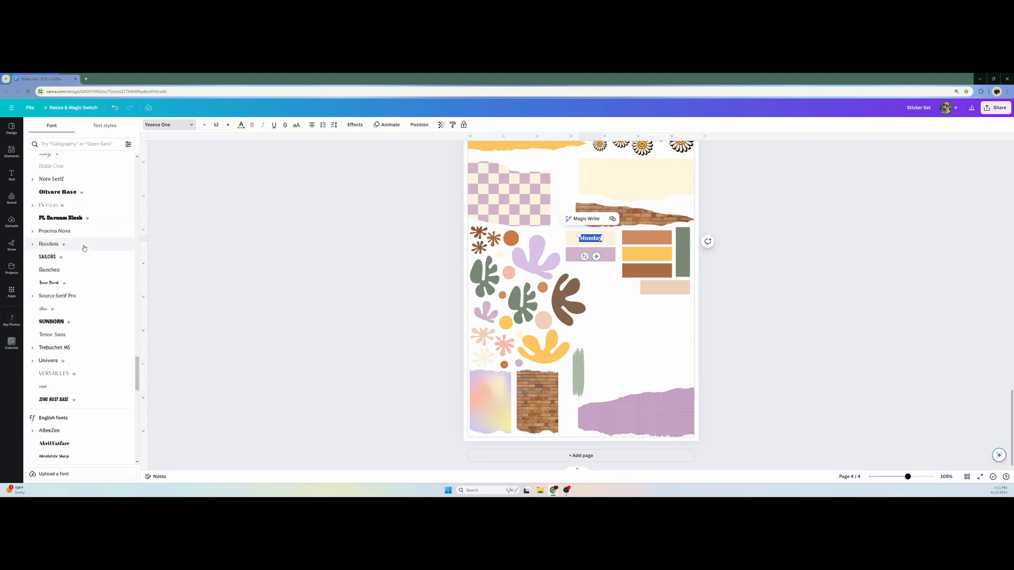
scroll(84, 242, down, 2)
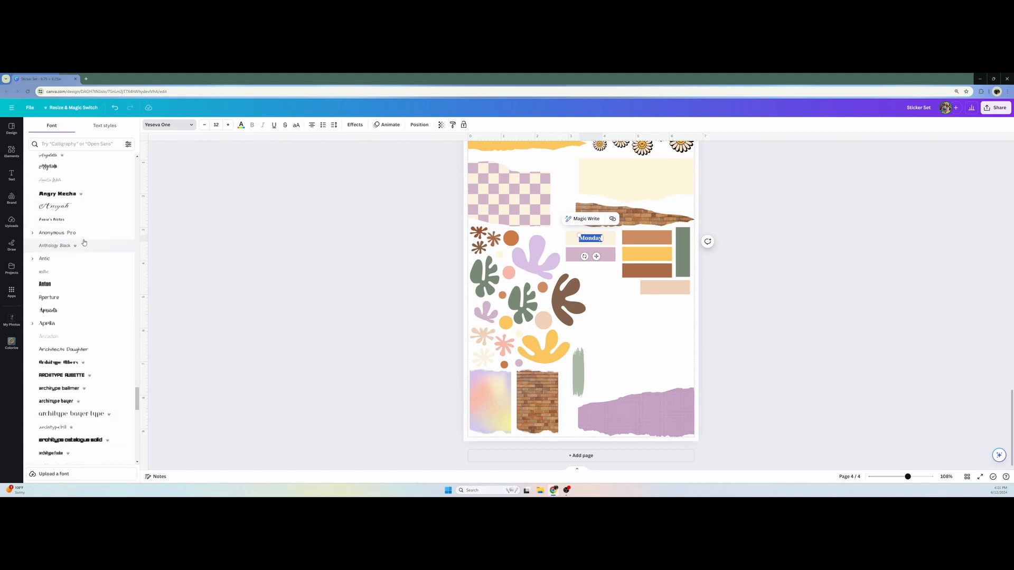
scroll(84, 242, down, 8)
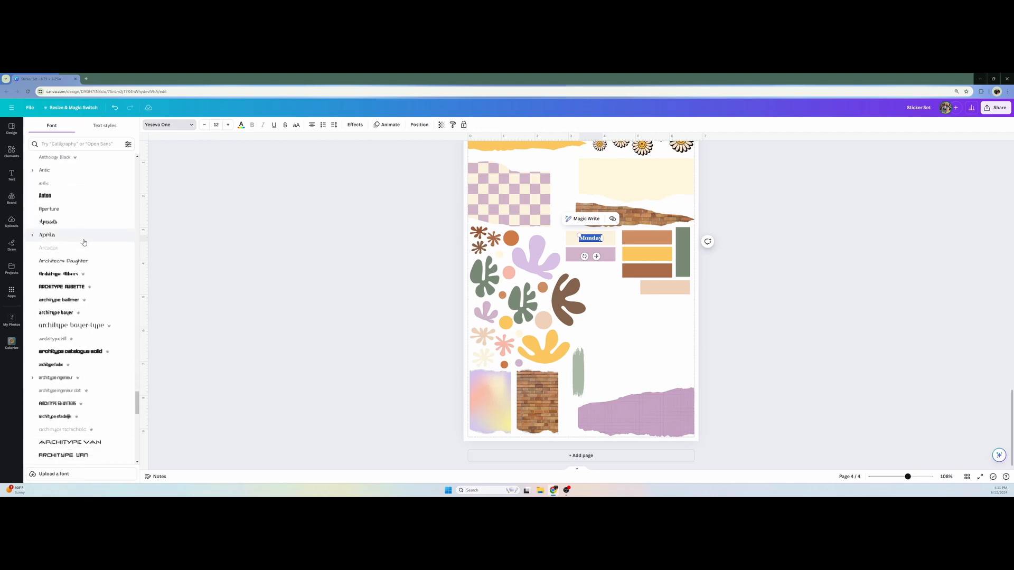
scroll(84, 242, down, 10)
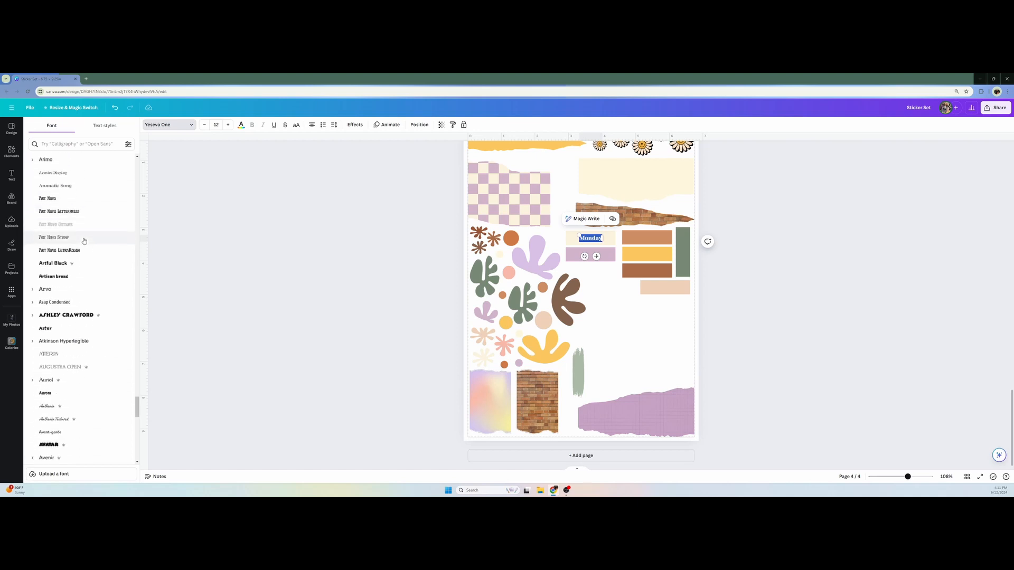
scroll(84, 253, down, 10)
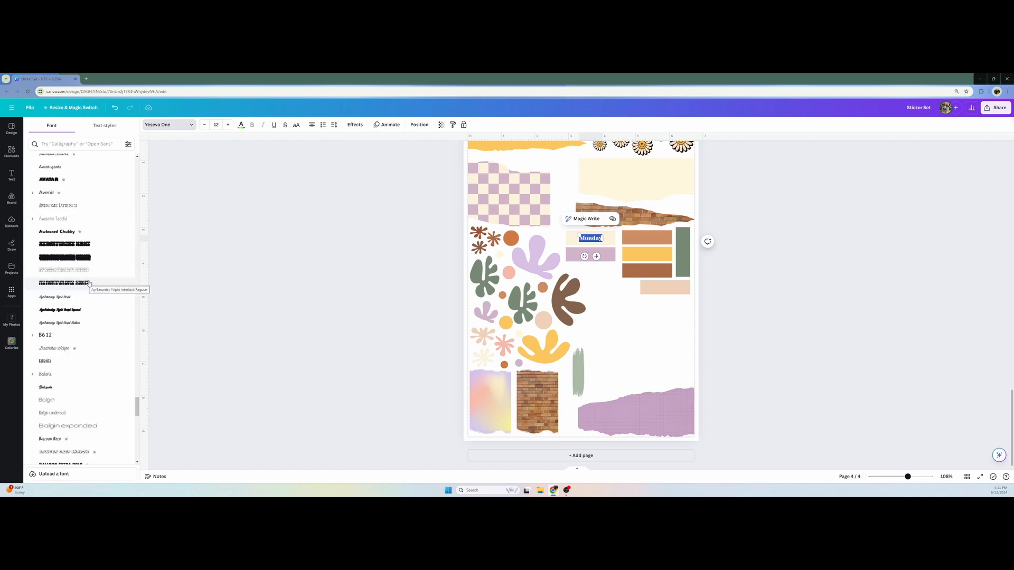
click(83, 283)
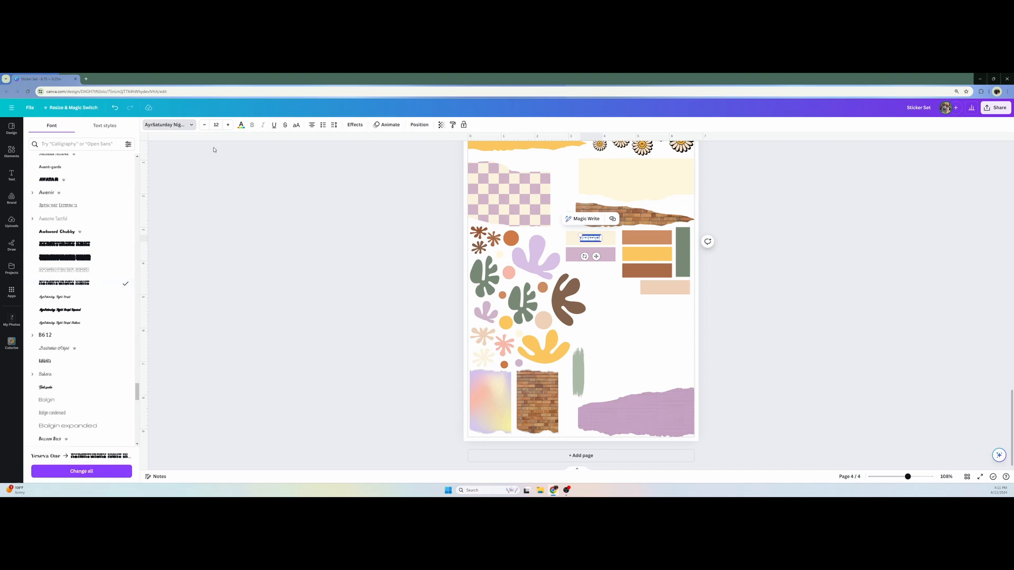
Enlarge the "Monday" text to size 23 and set its font to Barbra
click(228, 126)
click(228, 125)
click(228, 125)
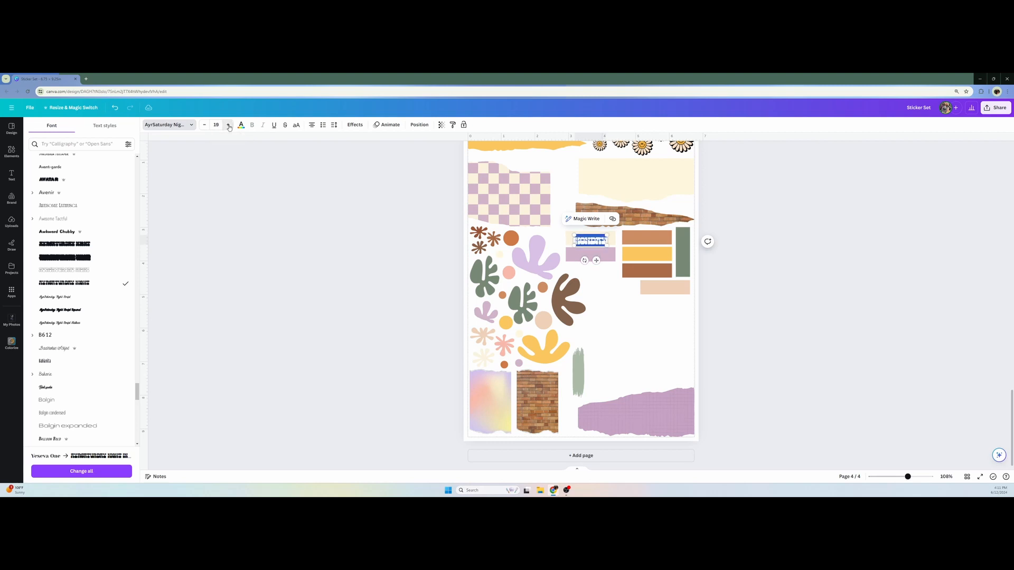
click(228, 126)
click(228, 126)
scroll(86, 283, down, 5)
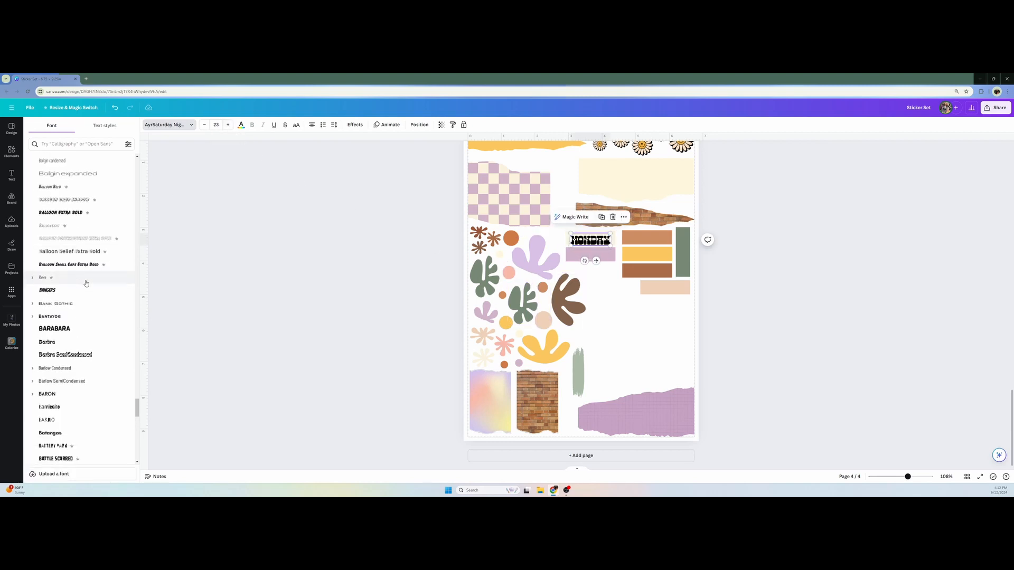
click(73, 342)
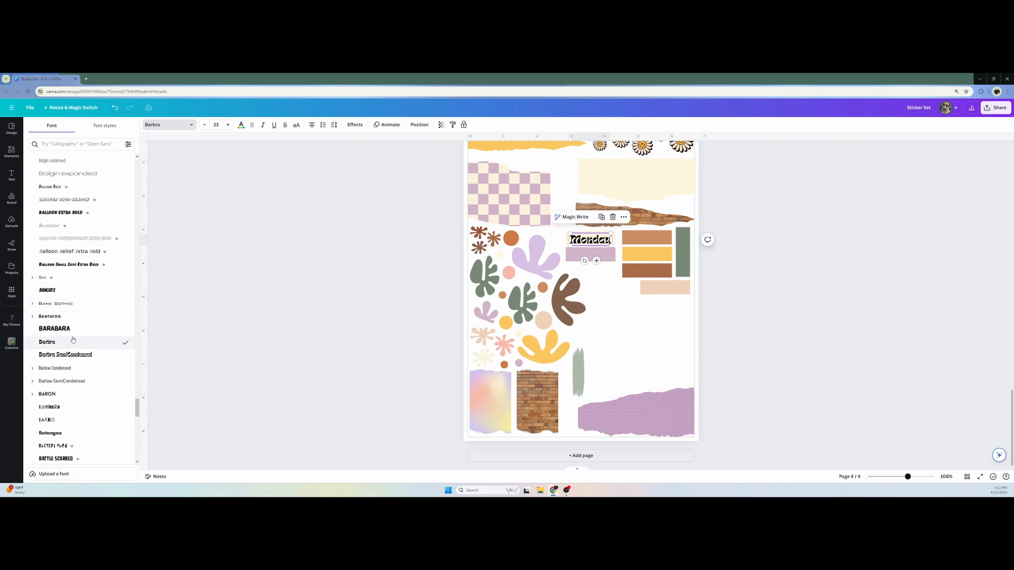
Browse further through the English fonts and try Bisdak on the "Monday" text
scroll(73, 340, down, 1)
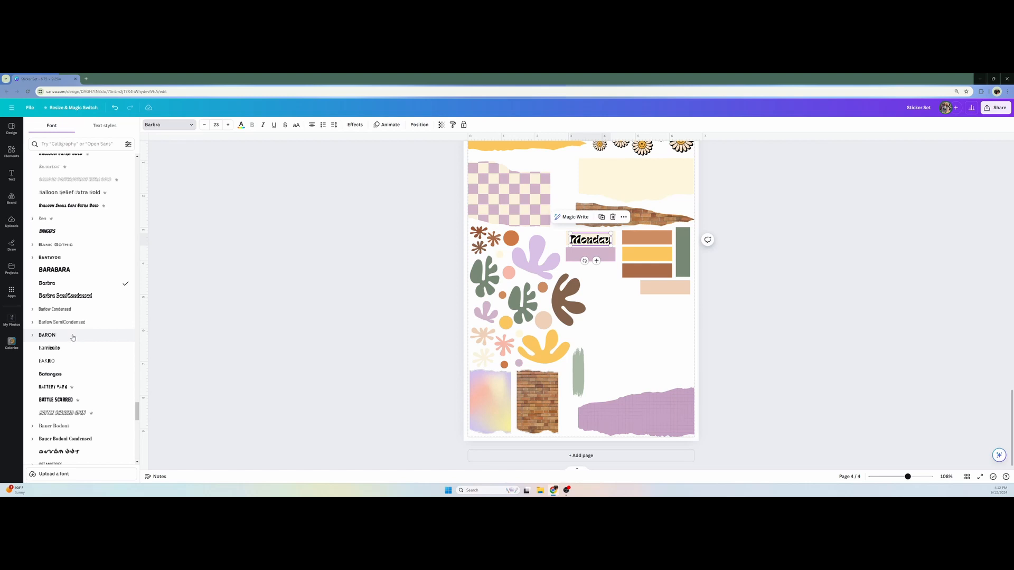
scroll(73, 337, down, 3)
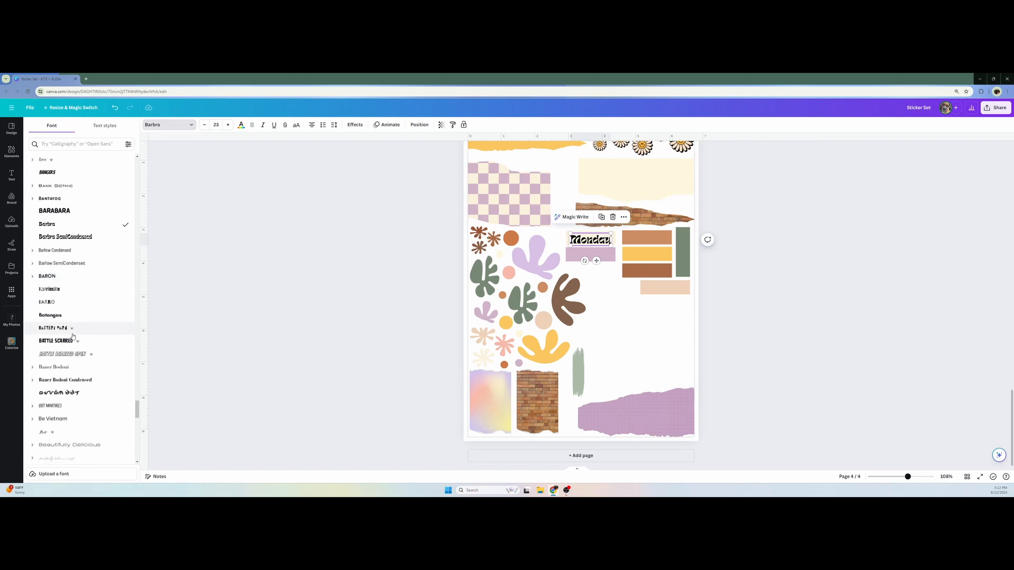
scroll(73, 337, down, 1)
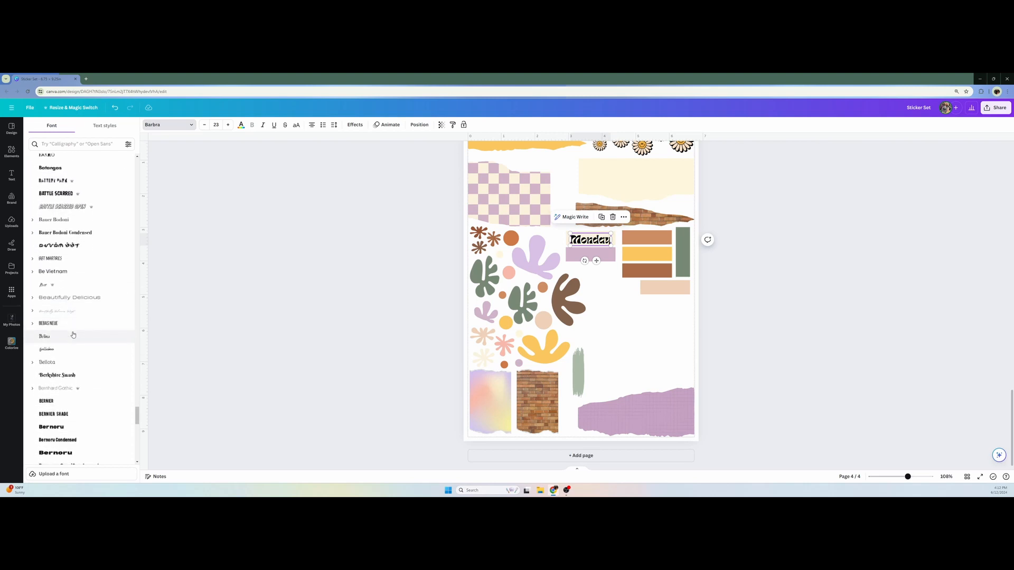
scroll(73, 334, down, 1)
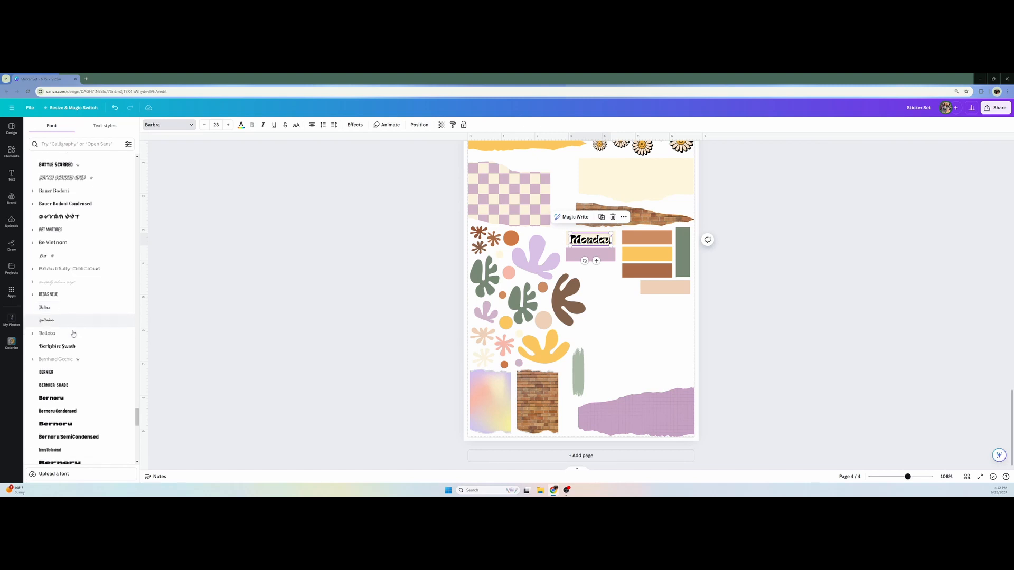
scroll(73, 334, down, 2)
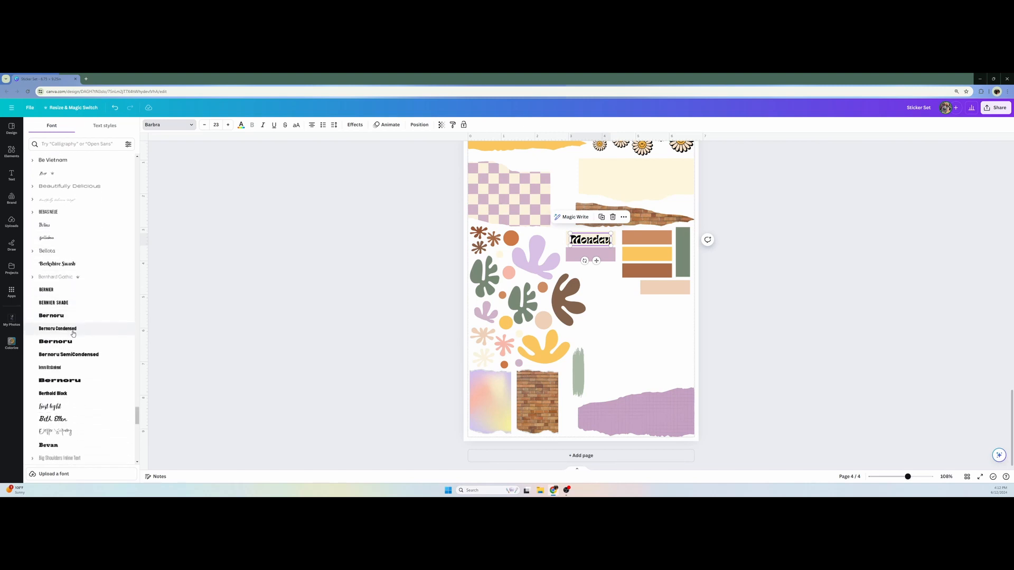
scroll(73, 333, down, 1)
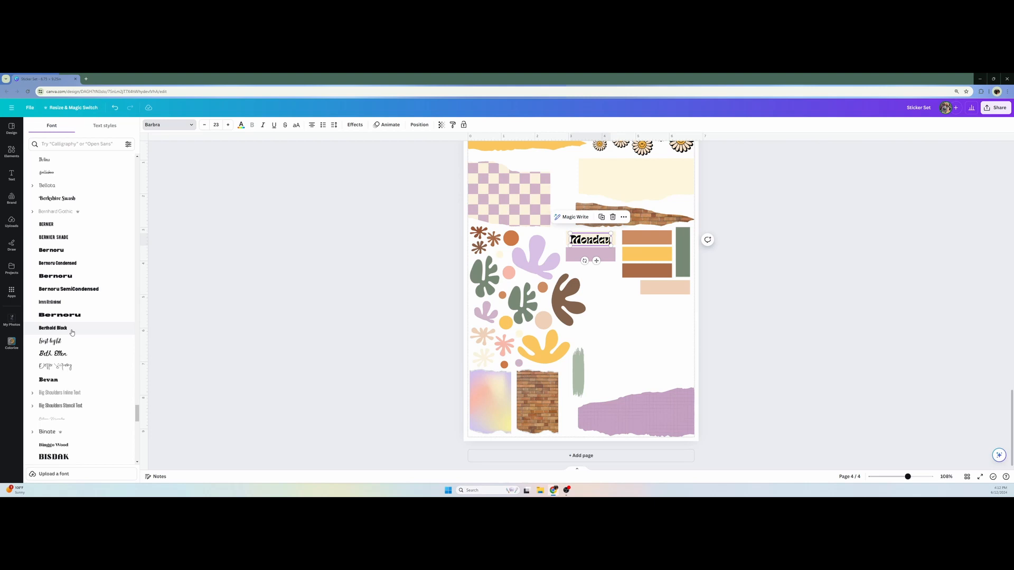
scroll(73, 333, down, 1)
scroll(72, 332, down, 1)
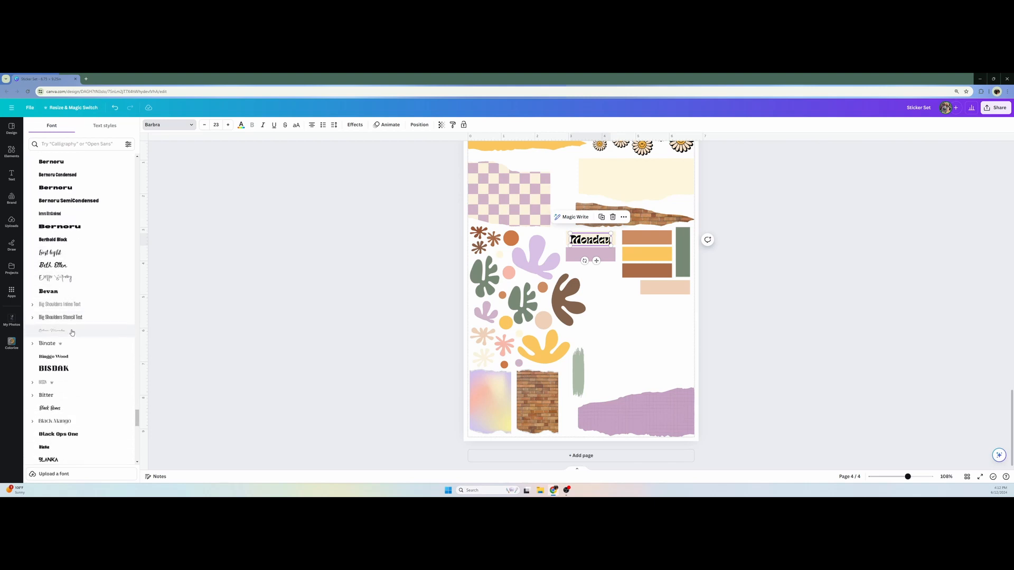
click(70, 370)
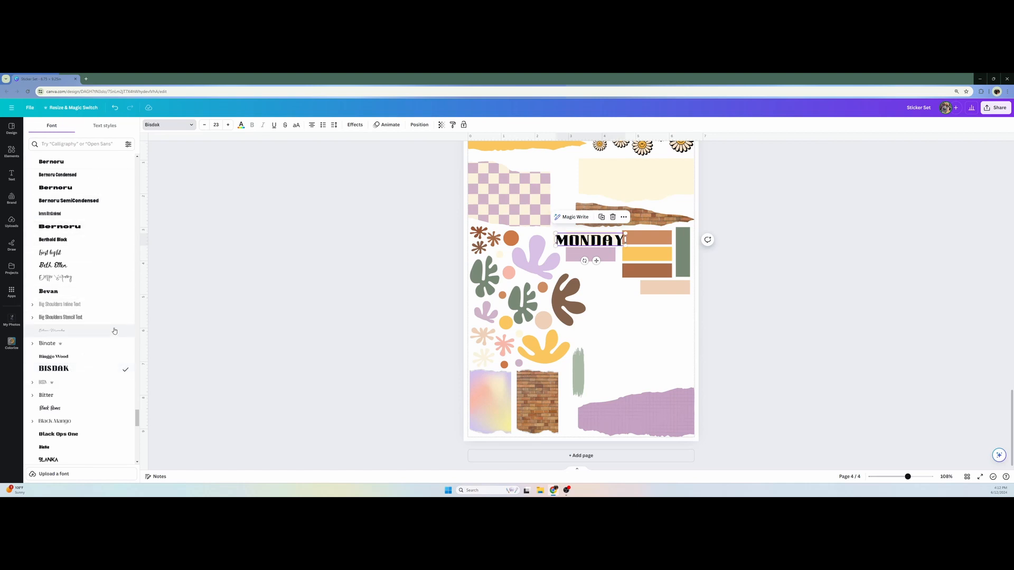
Try the Bloom Skirt font on the "Monday" text
scroll(106, 377, down, 1)
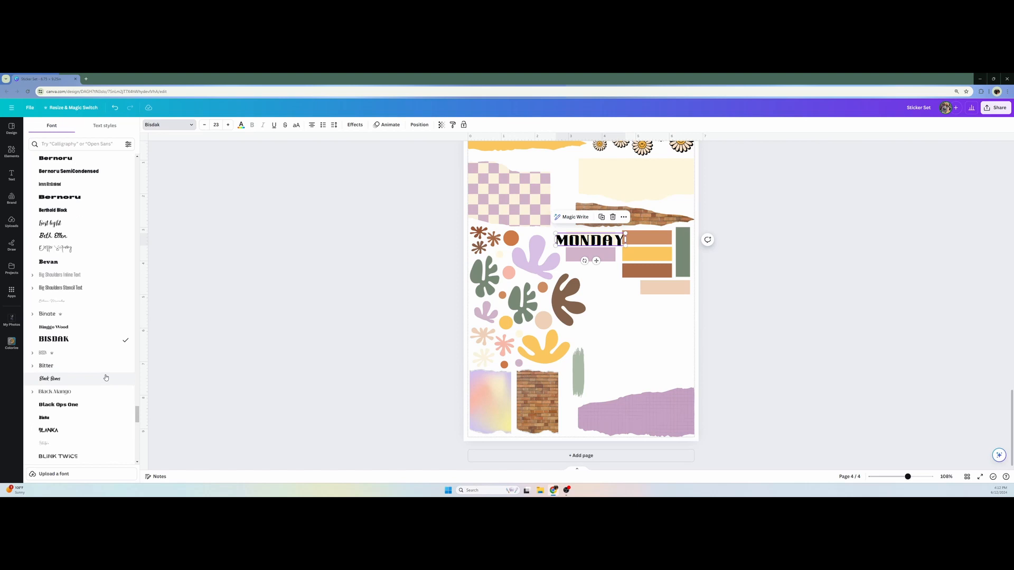
scroll(105, 378, down, 4)
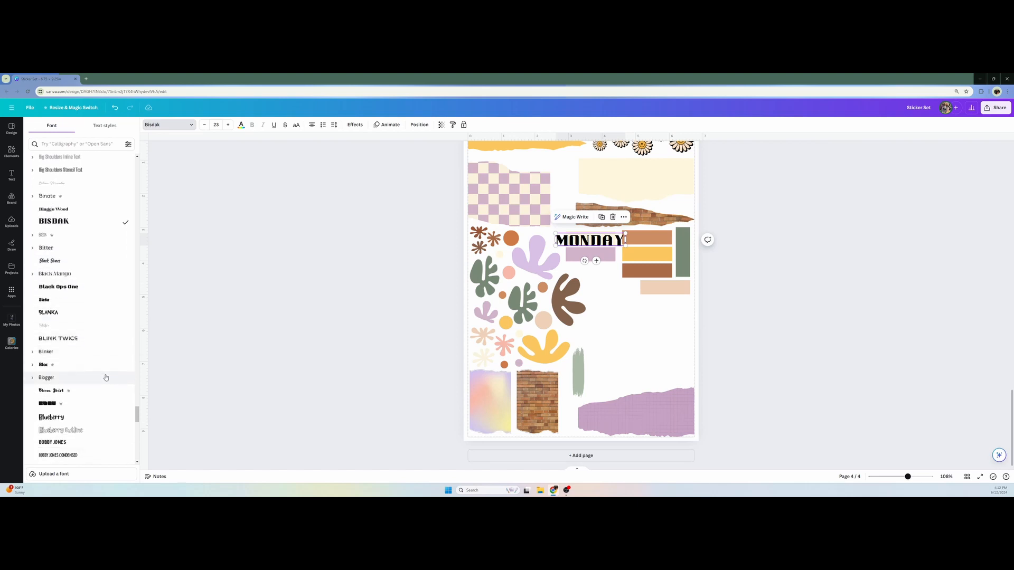
scroll(106, 378, down, 1)
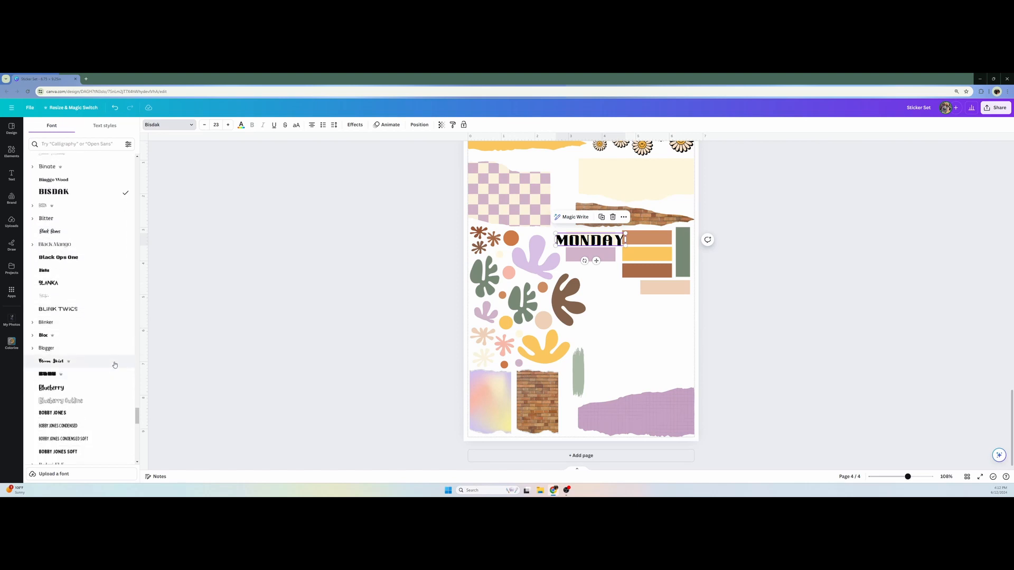
click(115, 365)
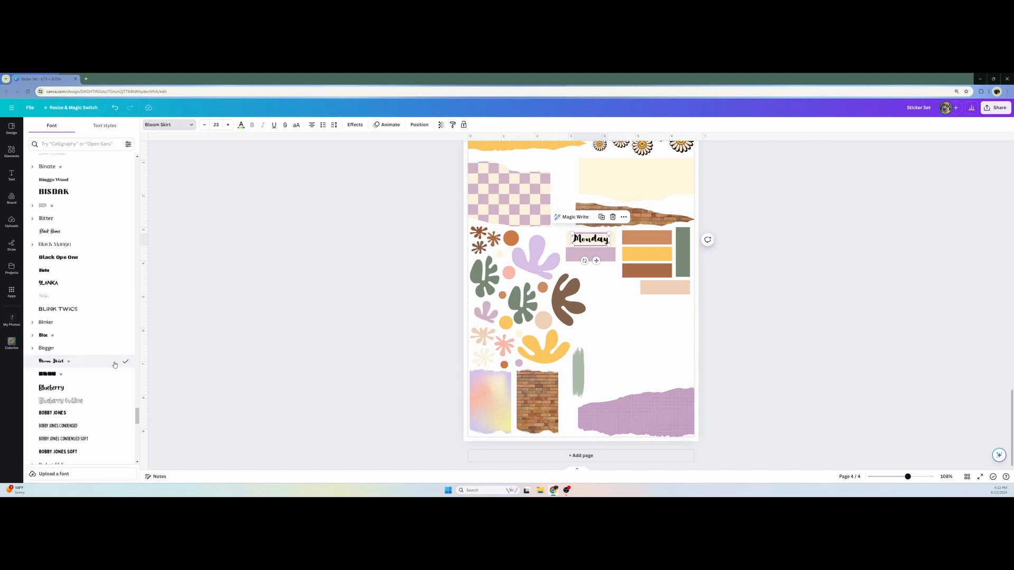
Try the Blueberry and Borsok fonts on the "Monday" text
scroll(115, 365, down, 1)
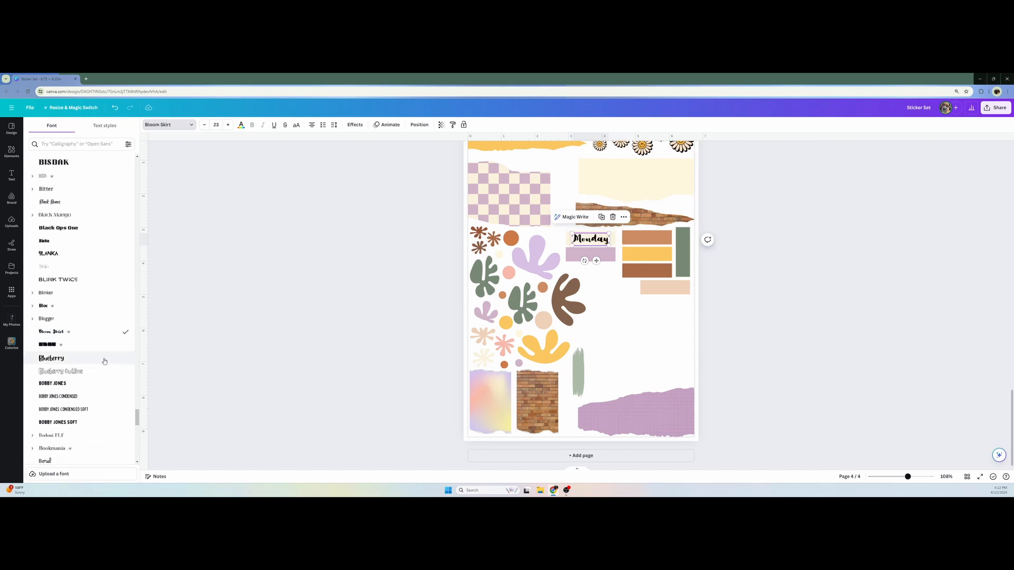
click(99, 359)
scroll(99, 360, down, 4)
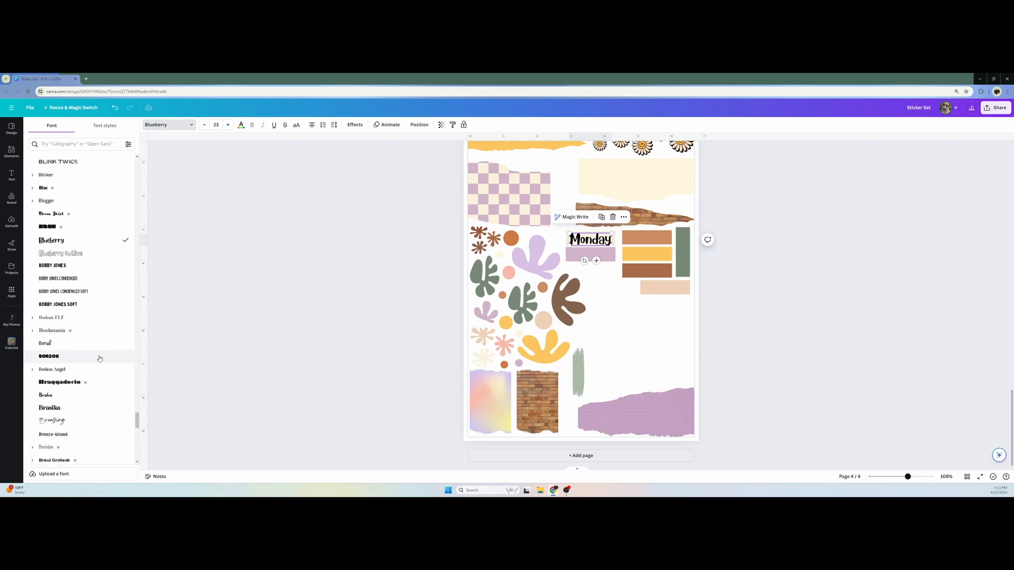
click(100, 357)
scroll(100, 356, down, 3)
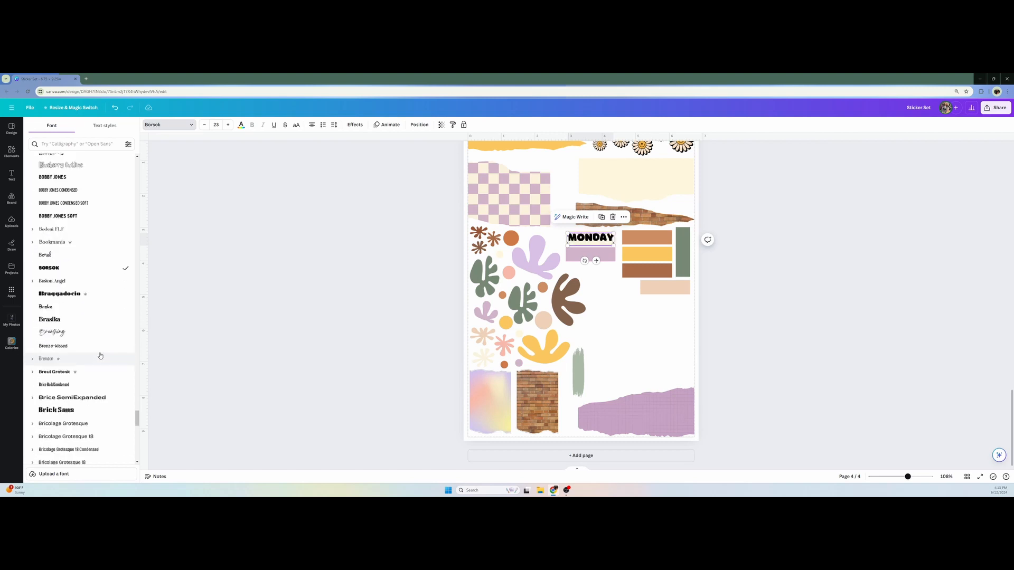
Undo the font trials on the "Monday" text back to Barbra and deselect it
key(ctrl+z)
key(ctrl+z)
key(ctrl+z)
key(ctrl+z)
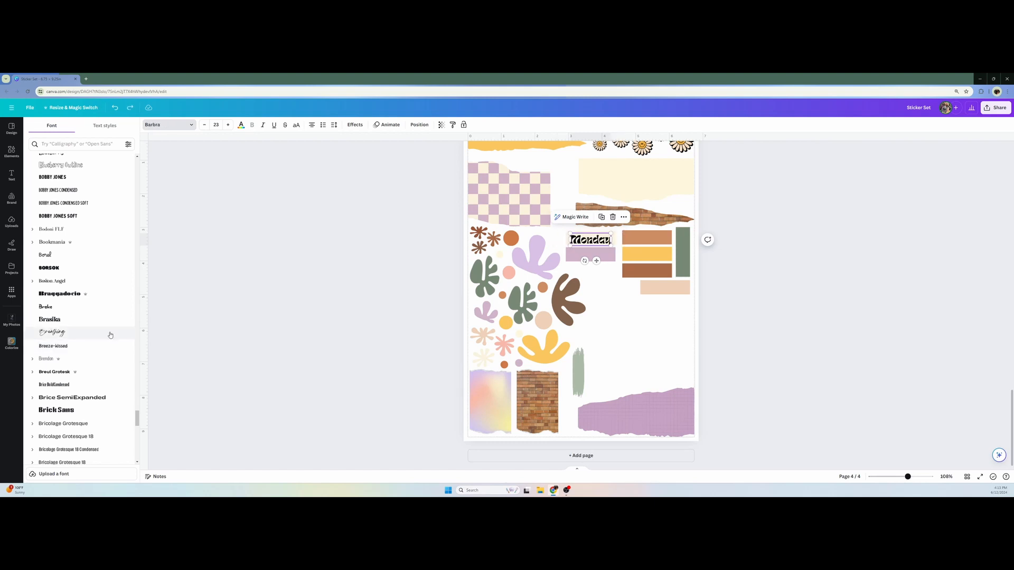
click(268, 346)
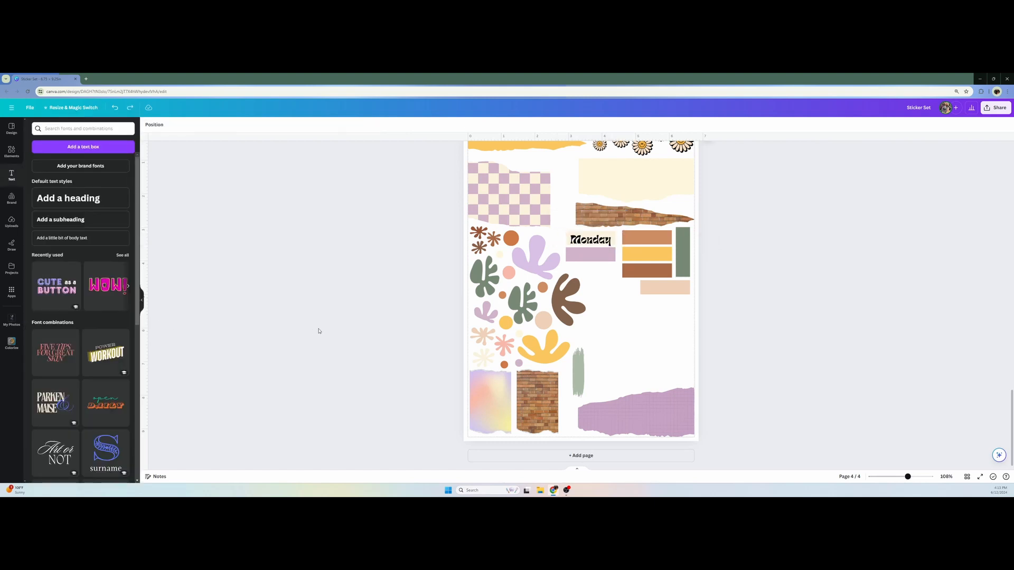
Move the "Monday" text up slightly to center it on the cream rectangle
click(601, 247)
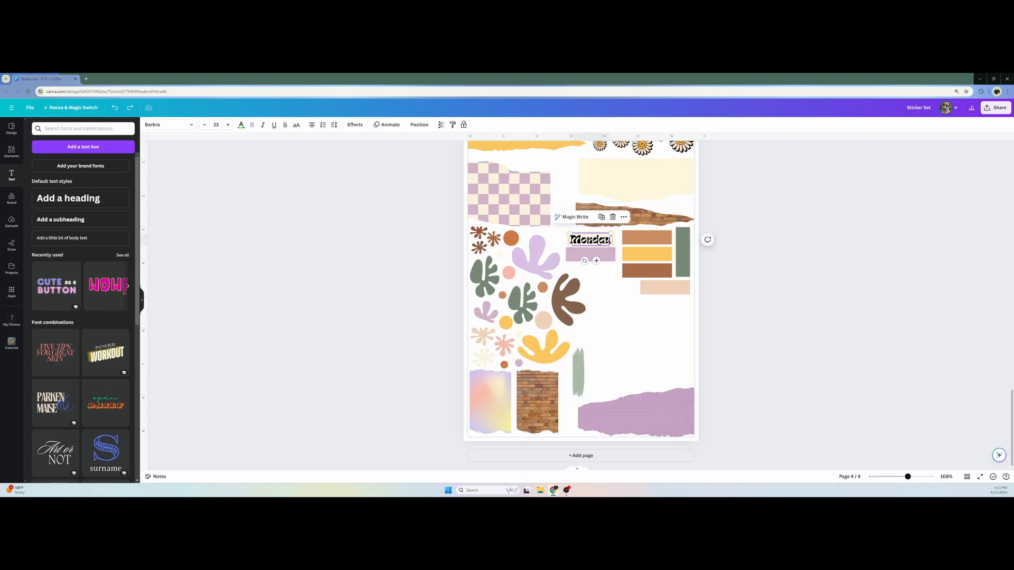
drag(601, 247, 598, 239)
click(446, 261)
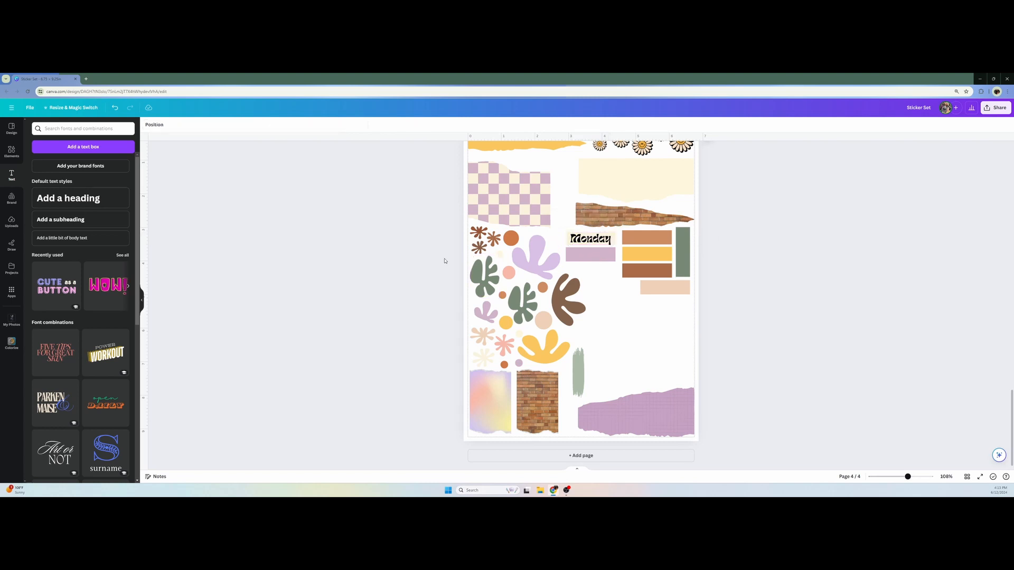
Duplicate the "Monday" text onto the purple rectangle and change the copy to "Tuesday"
click(591, 244)
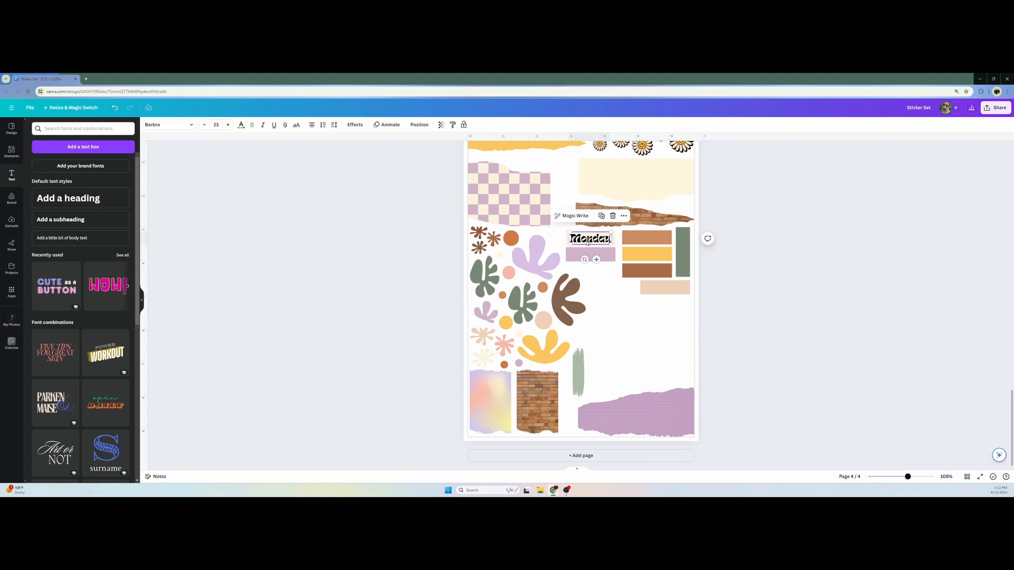
key(ctrl+d)
drag(598, 246, 591, 255)
double_click(592, 254)
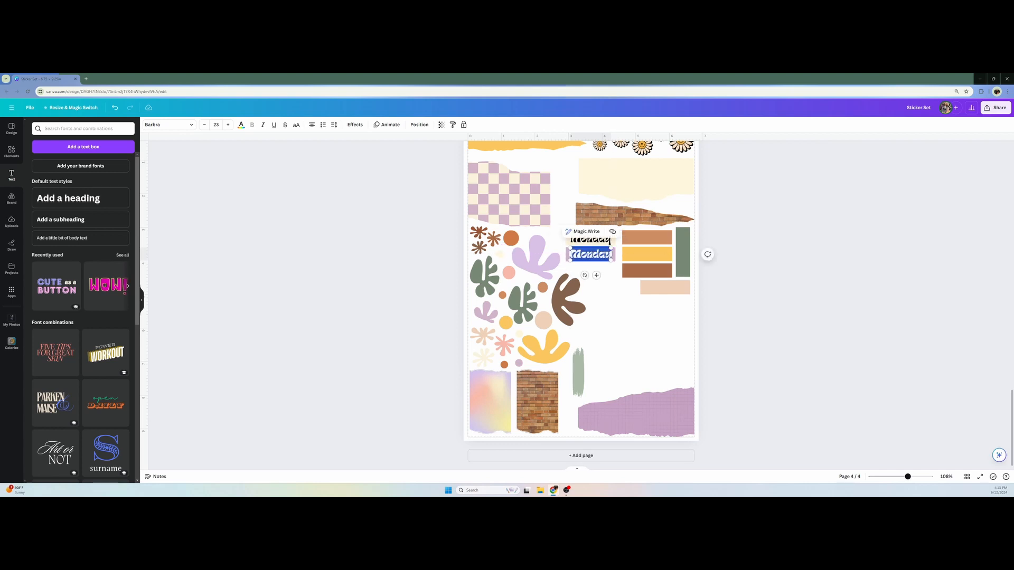
text(Tuesday)
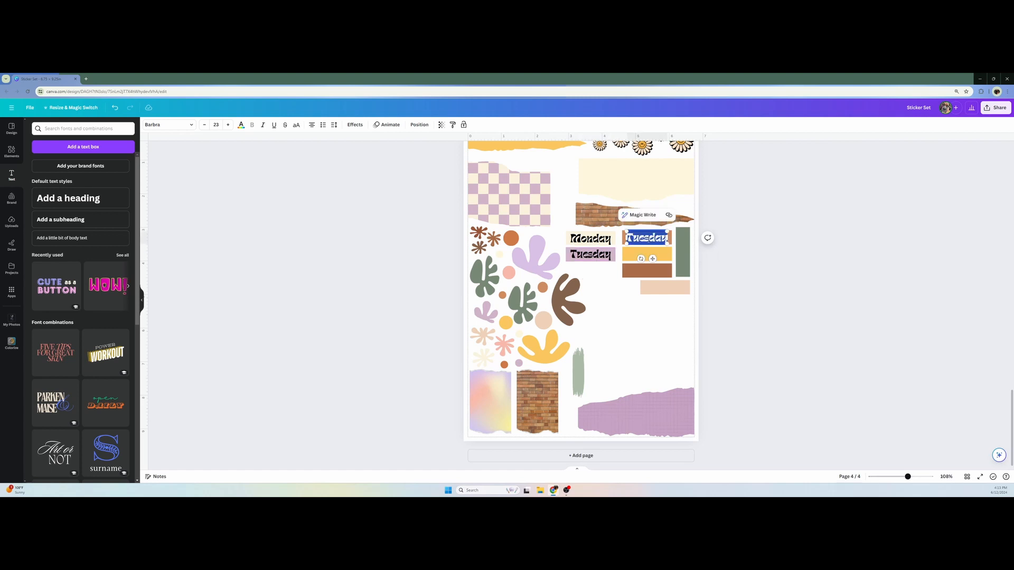
Place a copy of the "Tuesday" text on the orange rectangle and change it to "Wednesday"
text(Wednesday)
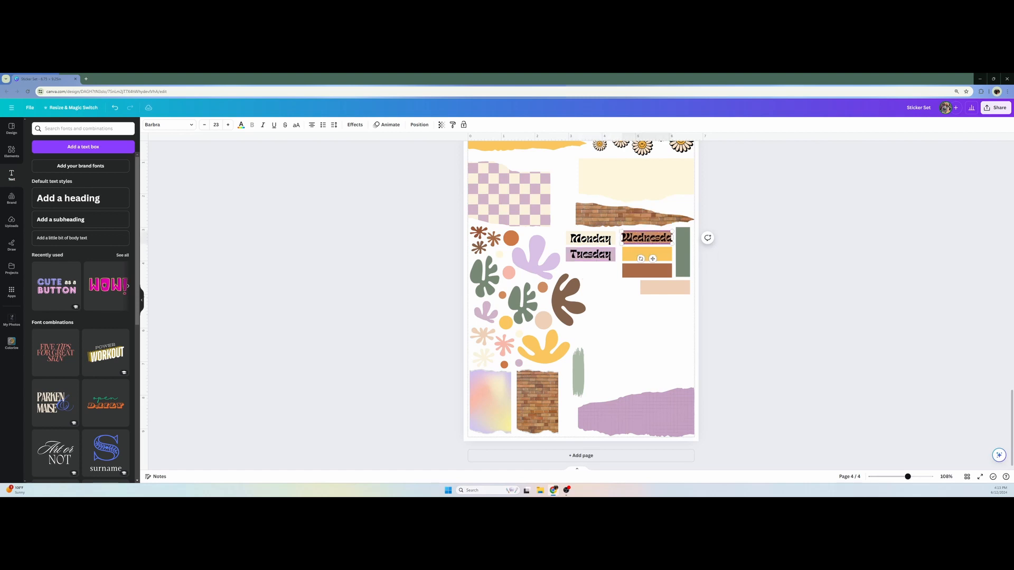
key(BackSpace)
key(BackSpace)
key(BackSpace)
text(day)
Reduce the "Wednesday" text to size 19 and move it down slightly to center it on the orange rectangle
key(ctrl+a)
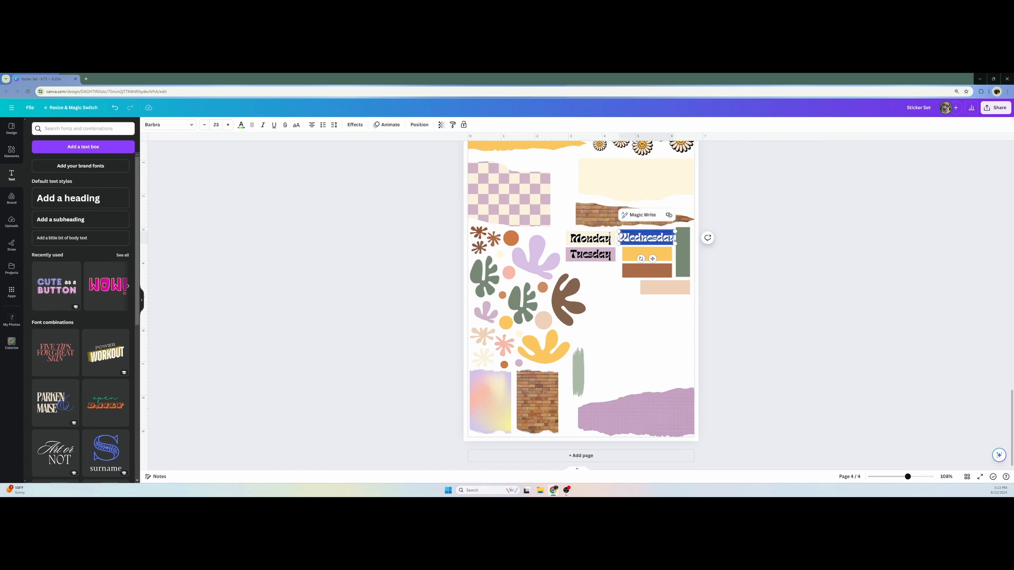
click(205, 126)
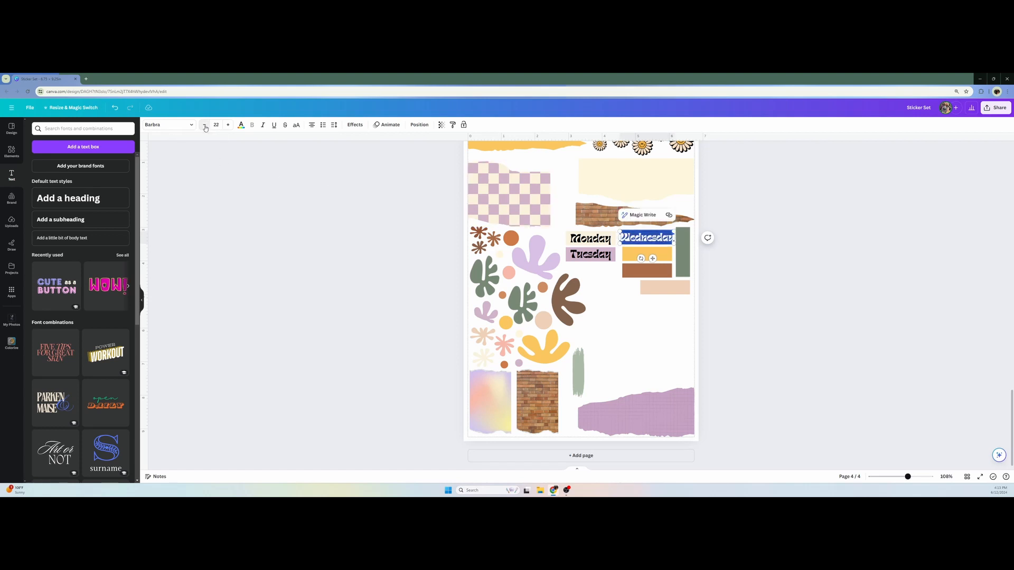
click(205, 126)
click(205, 126)
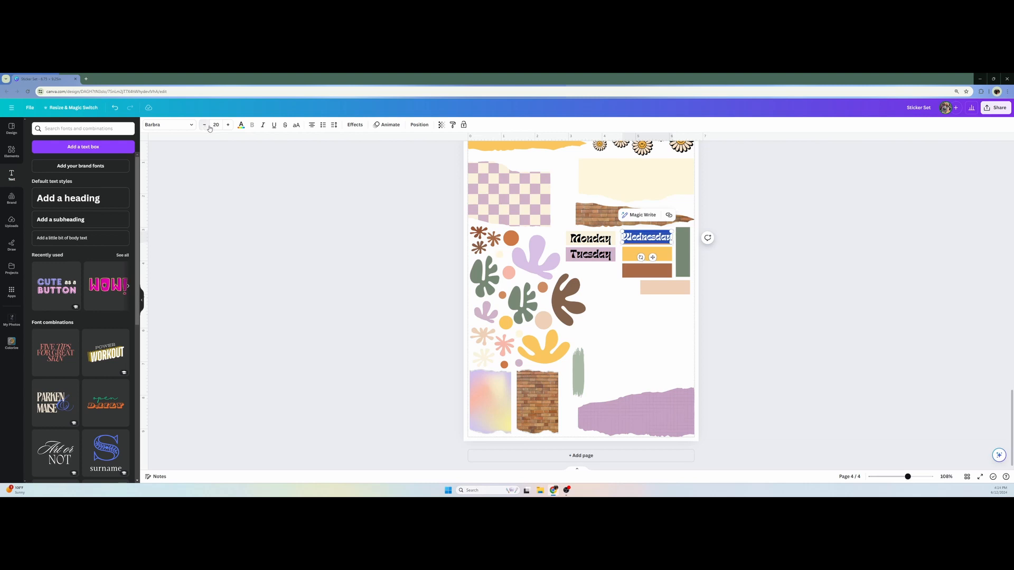
click(420, 298)
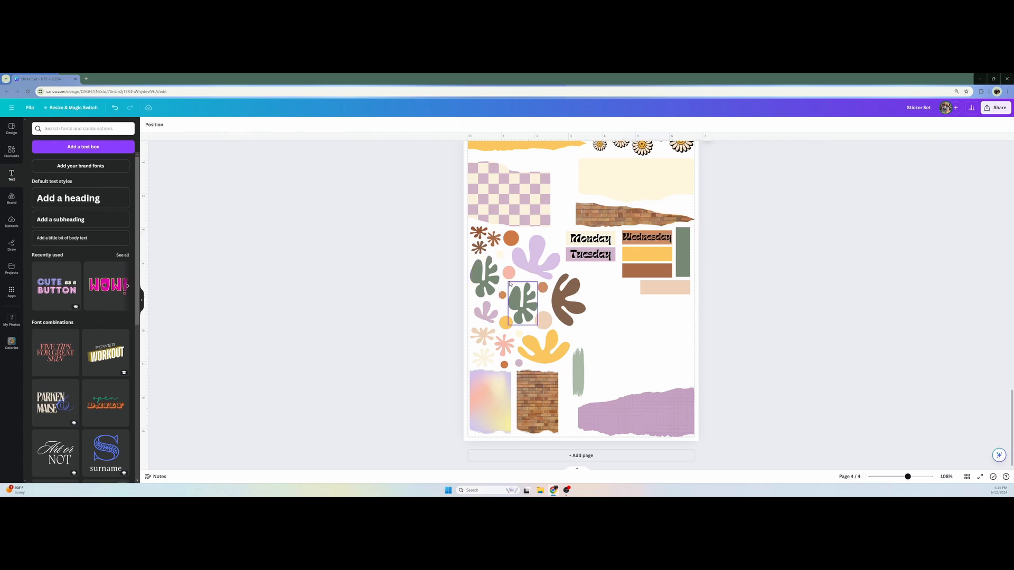
click(646, 239)
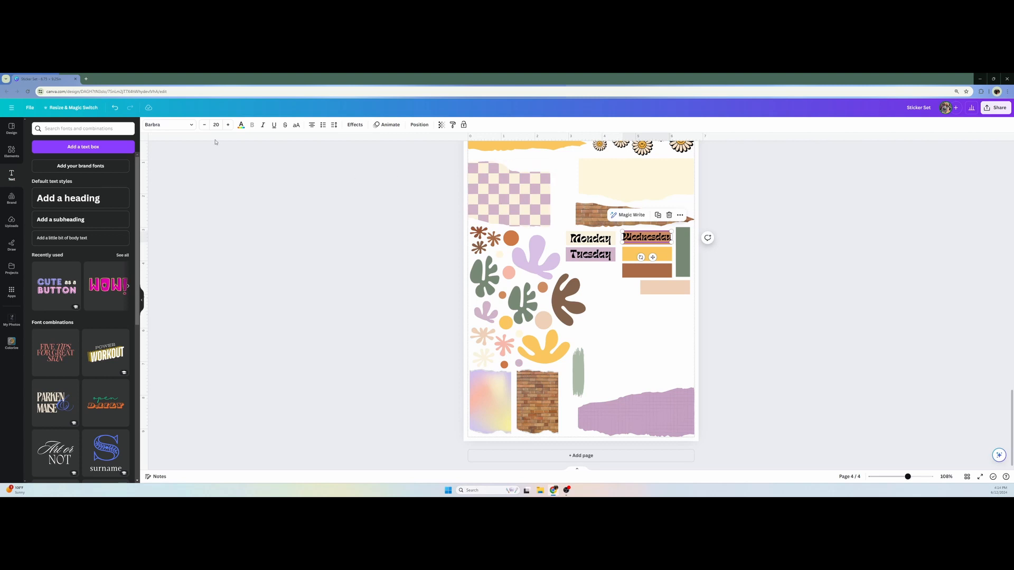
click(403, 233)
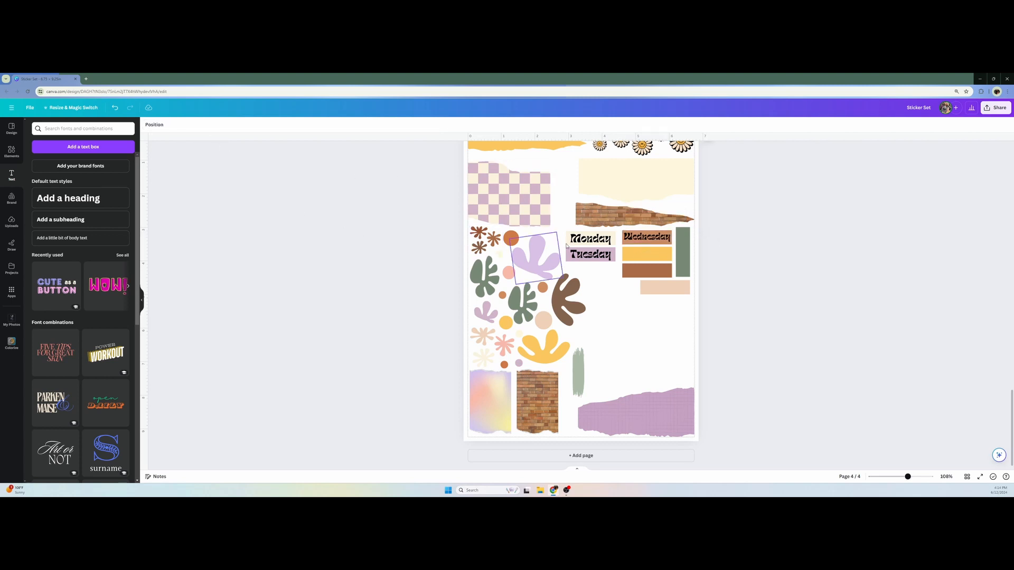
click(647, 239)
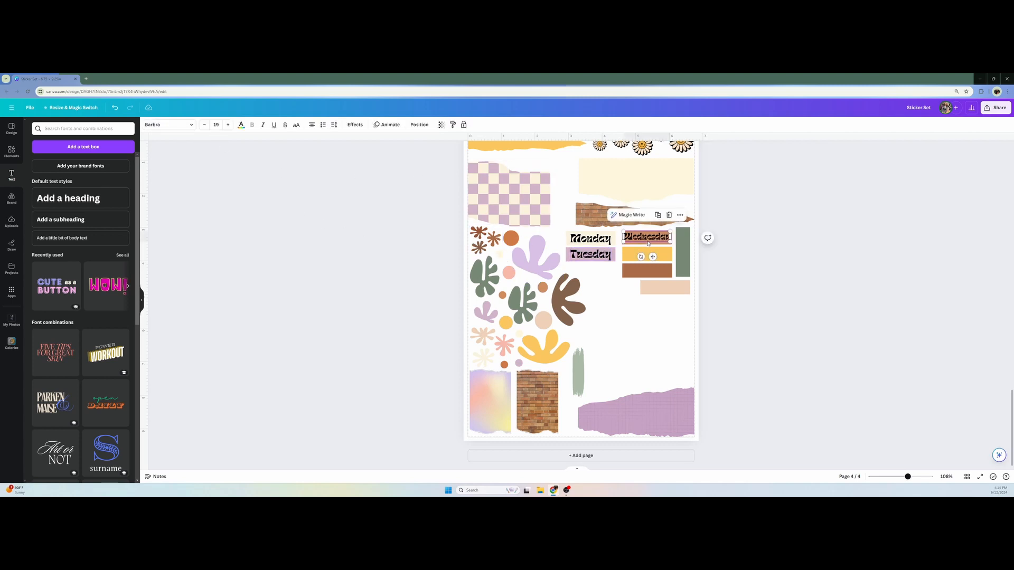
drag(648, 243, 648, 244)
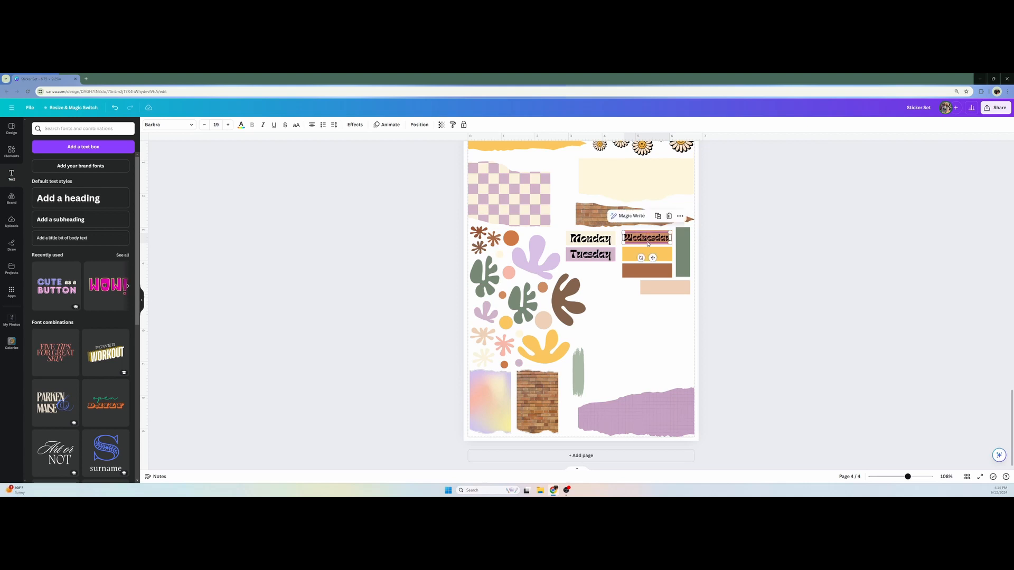
Reduce the "Monday" text to size 19 and recenter it on the cream rectangle
click(590, 238)
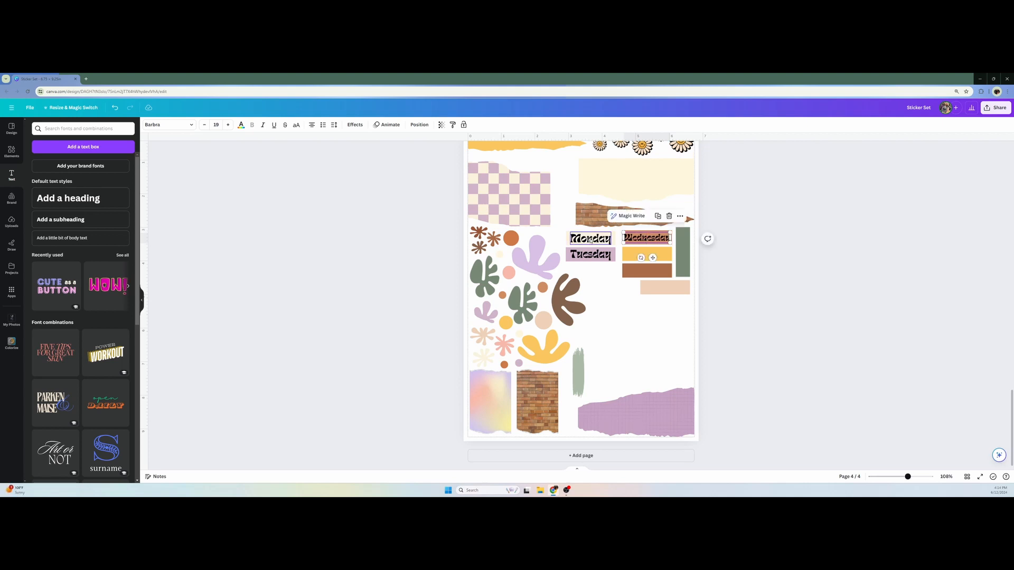
click(204, 124)
click(204, 125)
click(204, 124)
click(204, 125)
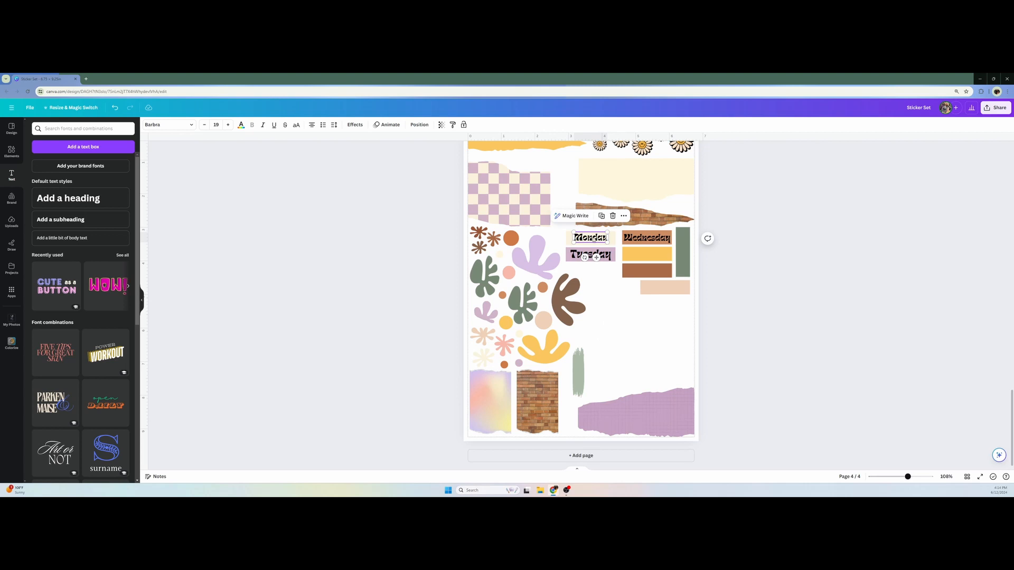
drag(592, 240, 592, 239)
Duplicate the "Wednesday" text onto the yellow and brown rectangles and change the copies to "Thursday" and "Friday"
click(650, 238)
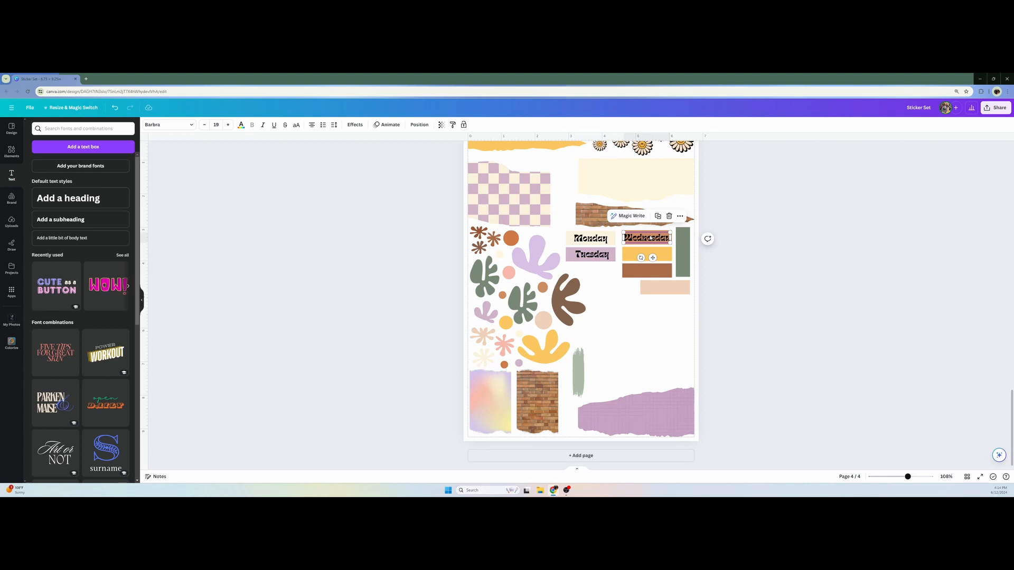
key(ctrl+d)
drag(656, 243, 653, 254)
double_click(649, 254)
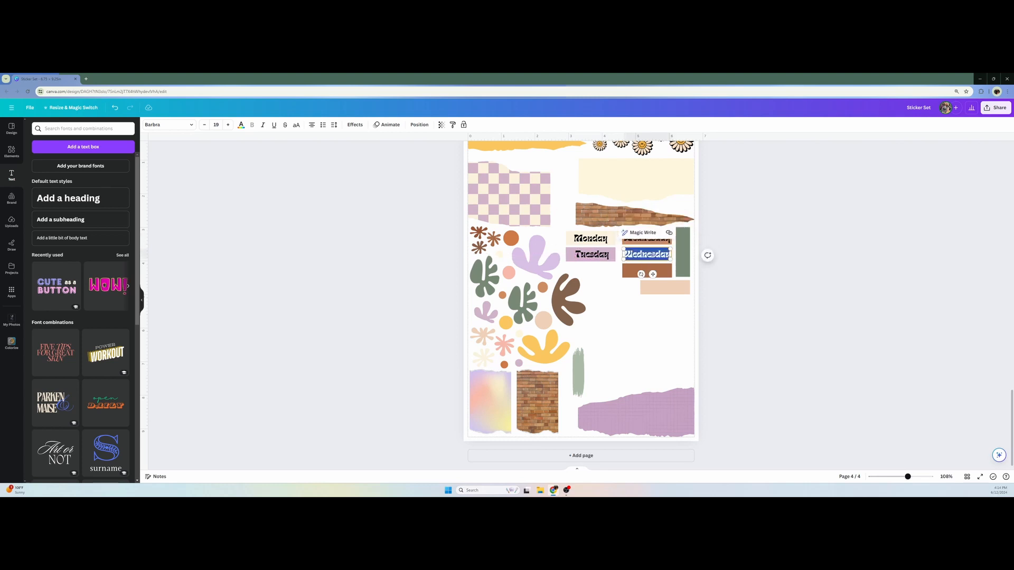
key(BackSpace)
text(Thursday)
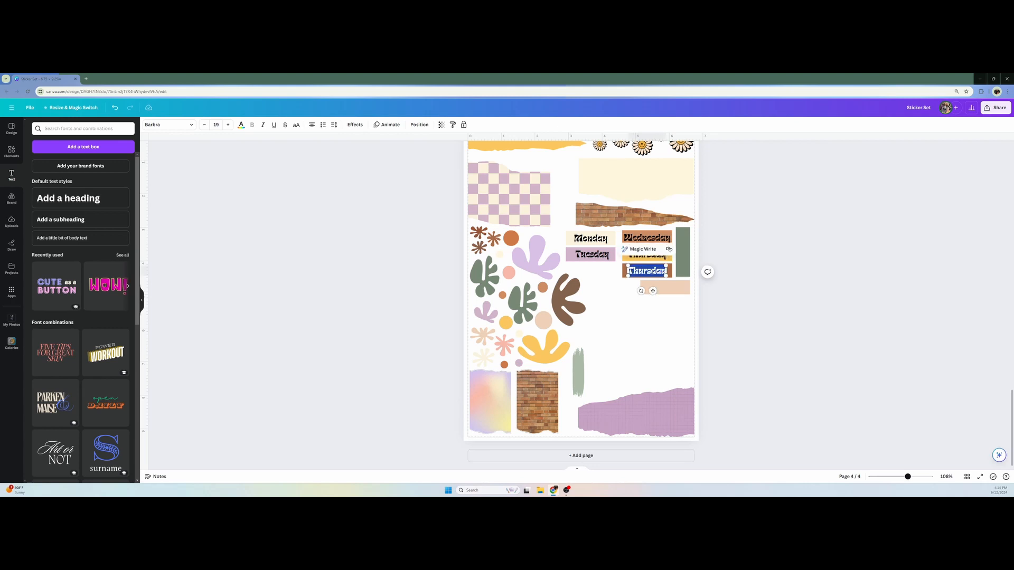
text(Friday)
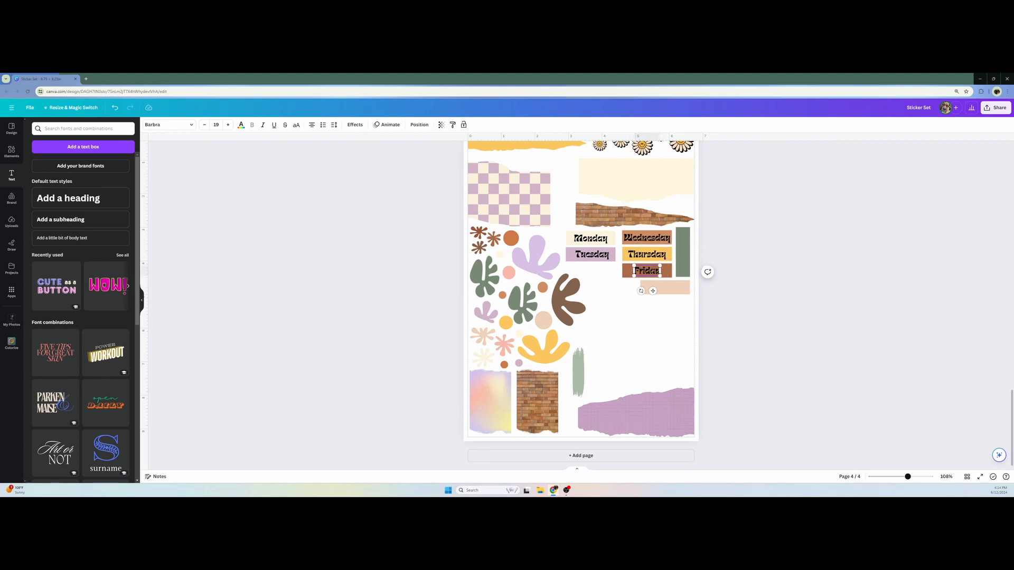
Duplicate the "Friday" text onto the peach rectangle and change the copy to "Sunday"
key(ctrl+d)
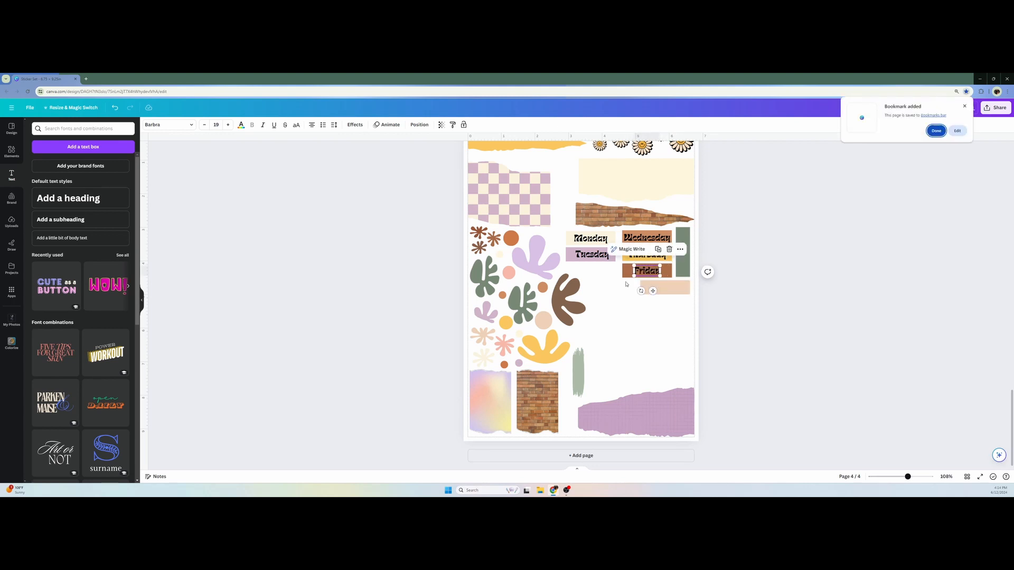
drag(653, 272, 665, 288)
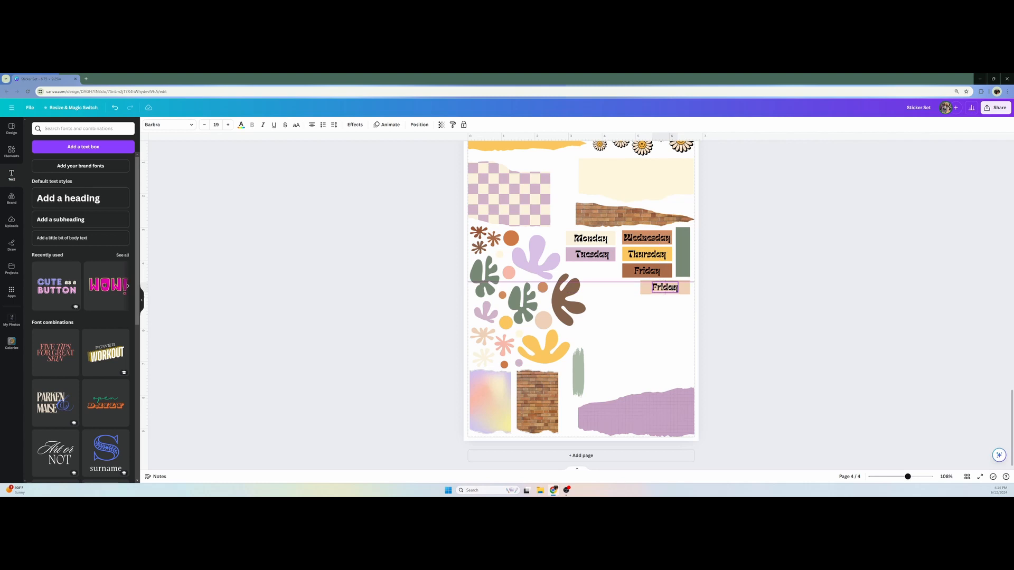
double_click(665, 289)
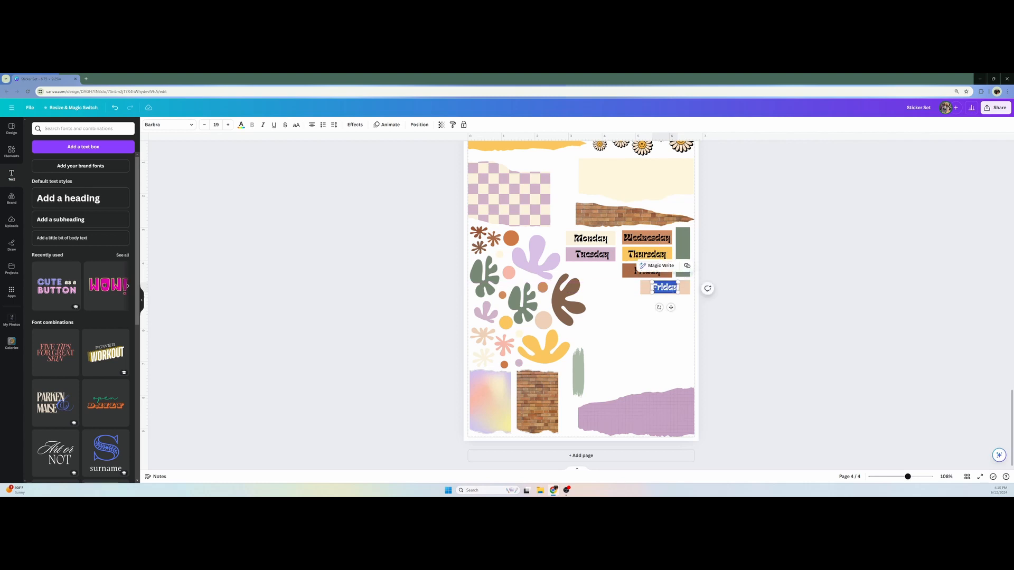
text(Sunday)
Move the Wednesday, Thursday and Friday texts together with their rectangles slightly left, closer to the Monday and Tuesday stickers
click(657, 237)
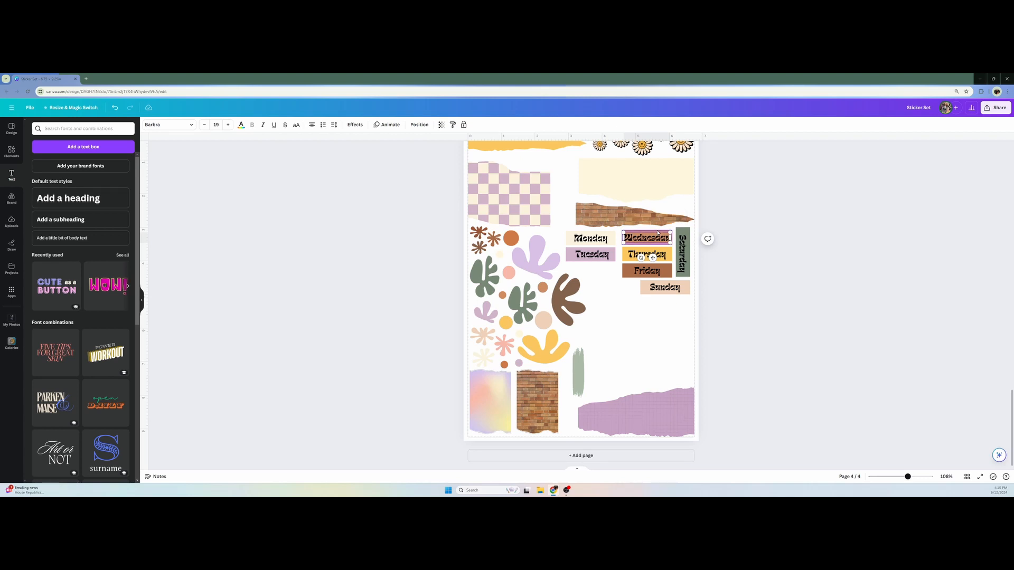
shift+click(658, 233)
shift+click(658, 254)
shift+click(658, 260)
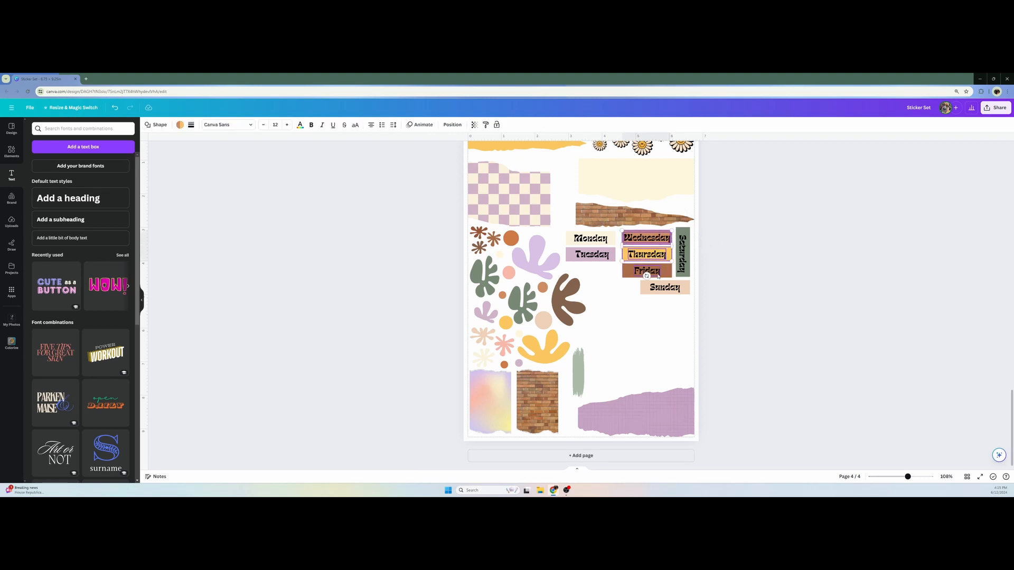
shift+click(668, 274)
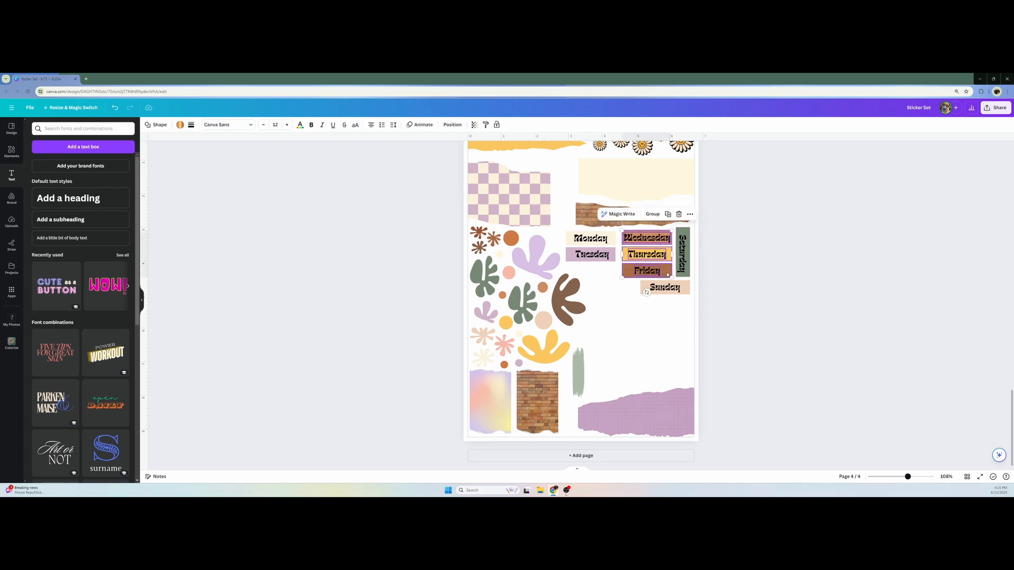
drag(667, 275, 665, 272)
click(748, 286)
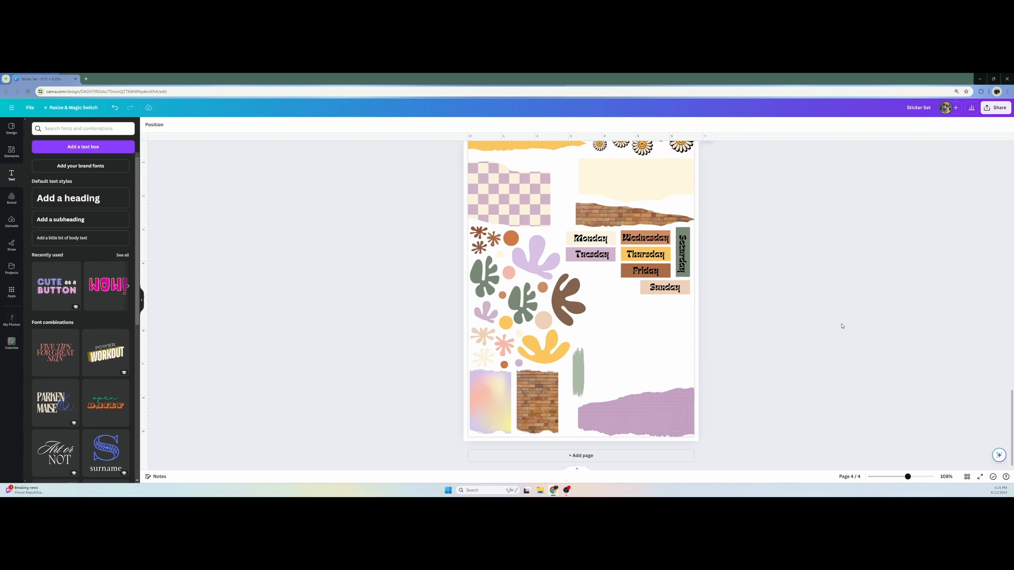
Lay the green brush stroke horizontally beneath the "Tuesday" rectangle and size it to about that rectangle's width
mouse_move(582, 375)
mouse_down()
mouse_move(627, 330)
mouse_move(611, 311)
mouse_up()
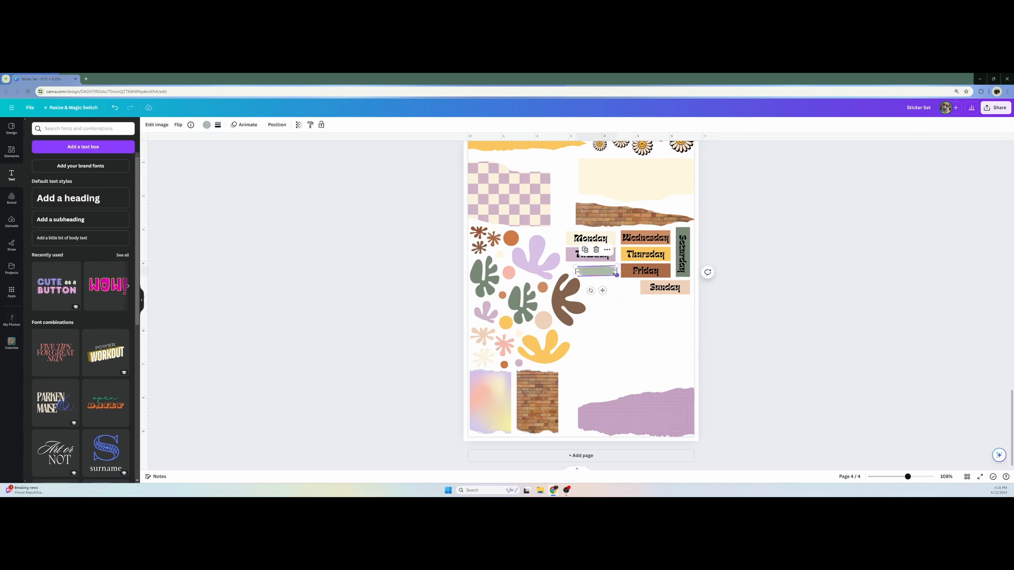
mouse_move(617, 275)
mouse_down()
mouse_move(605, 286)
mouse_move(597, 256)
mouse_move(606, 292)
mouse_move(636, 304)
mouse_move(603, 270)
mouse_up()
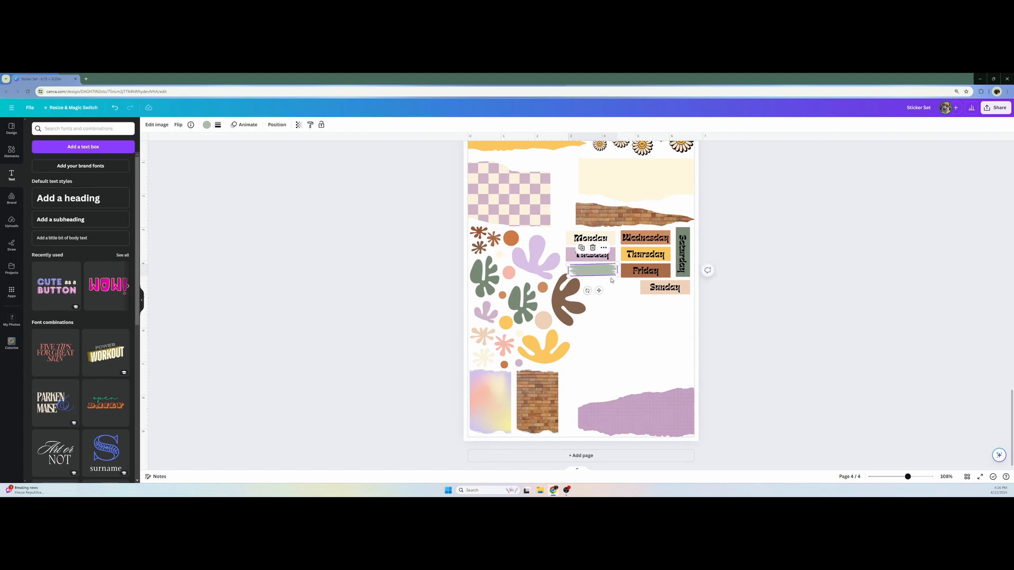
click(626, 309)
Stack five brush stroke copies below the "Sunday" rectangle, right-aligned and evenly spaced vertically, and stand another upright beside the torn brick paper
click(602, 271)
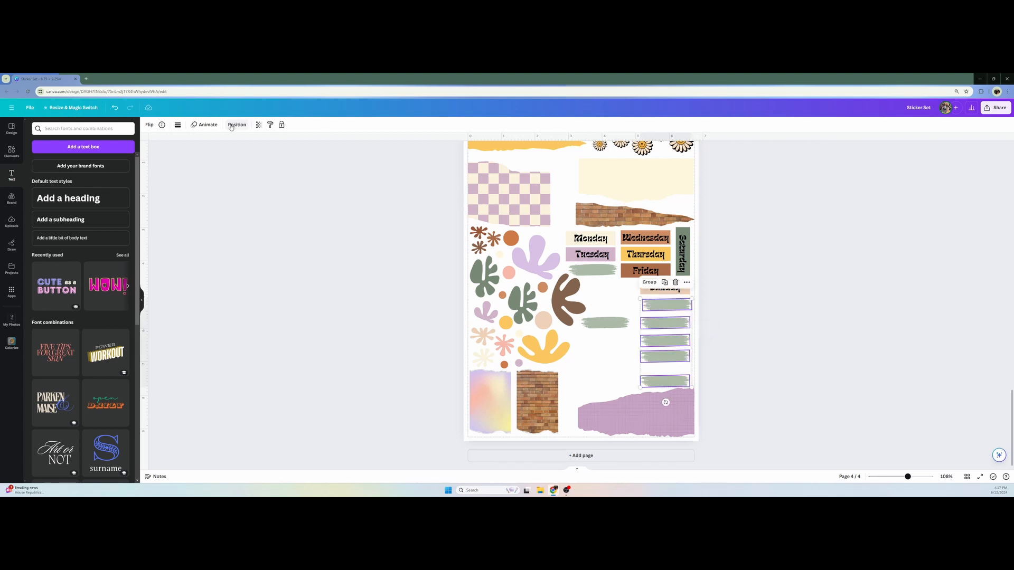
click(236, 125)
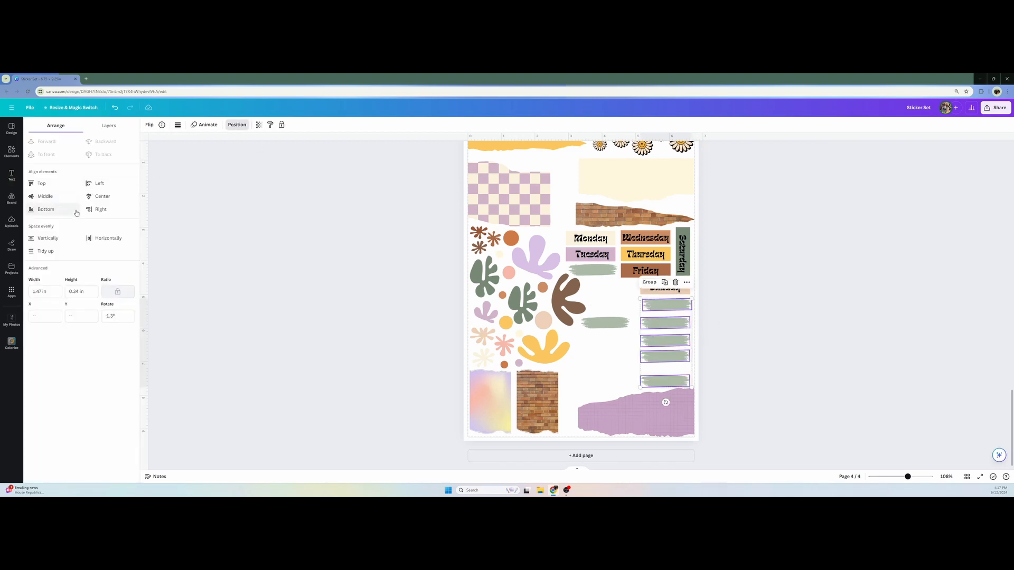
click(101, 209)
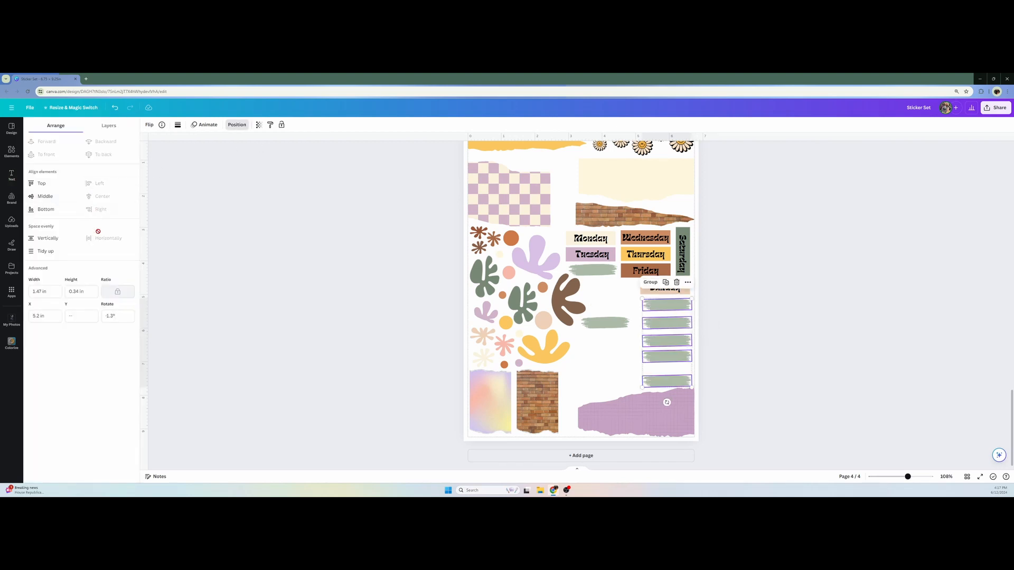
click(63, 241)
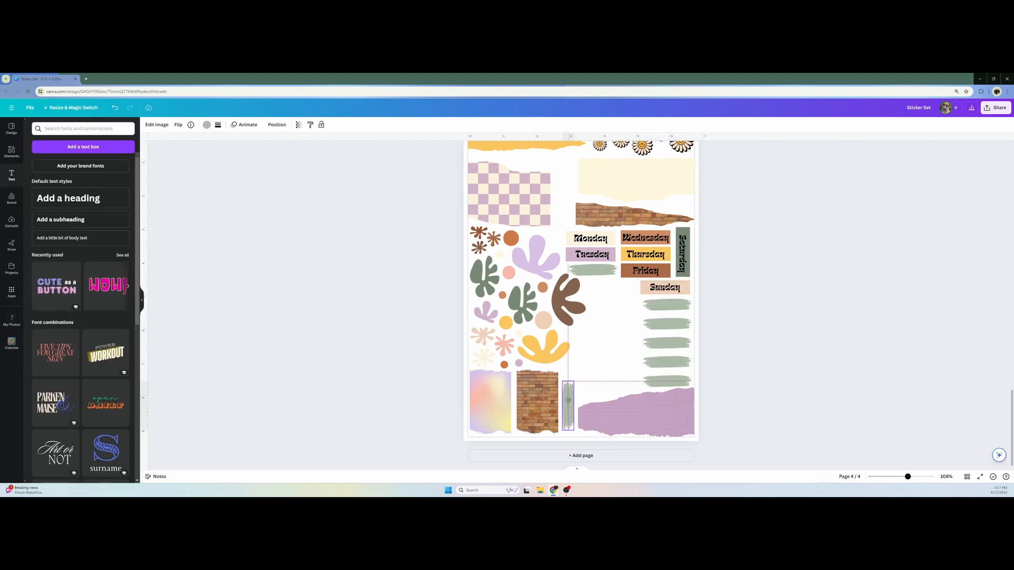
drag(568, 400, 568, 400)
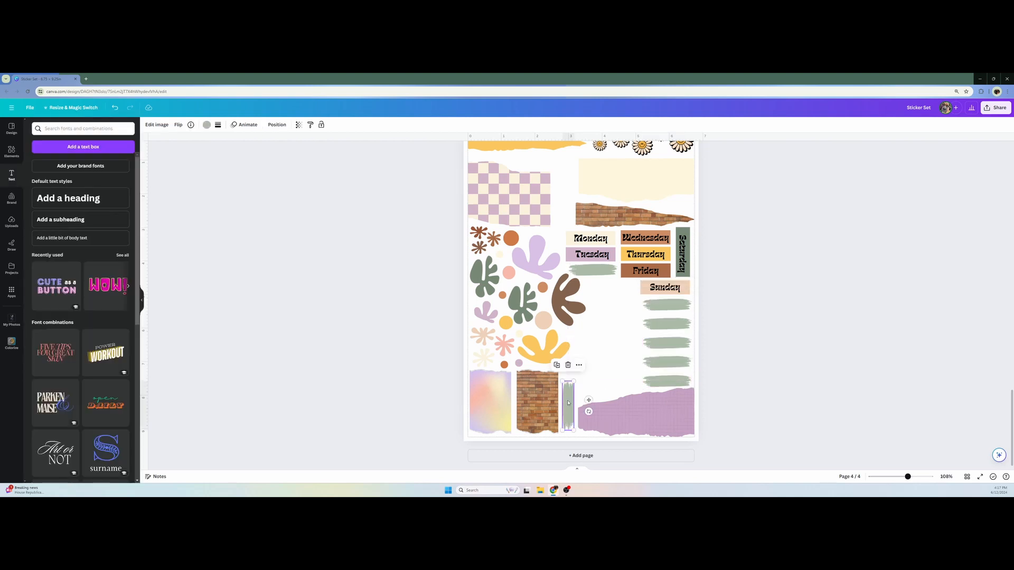
click(854, 434)
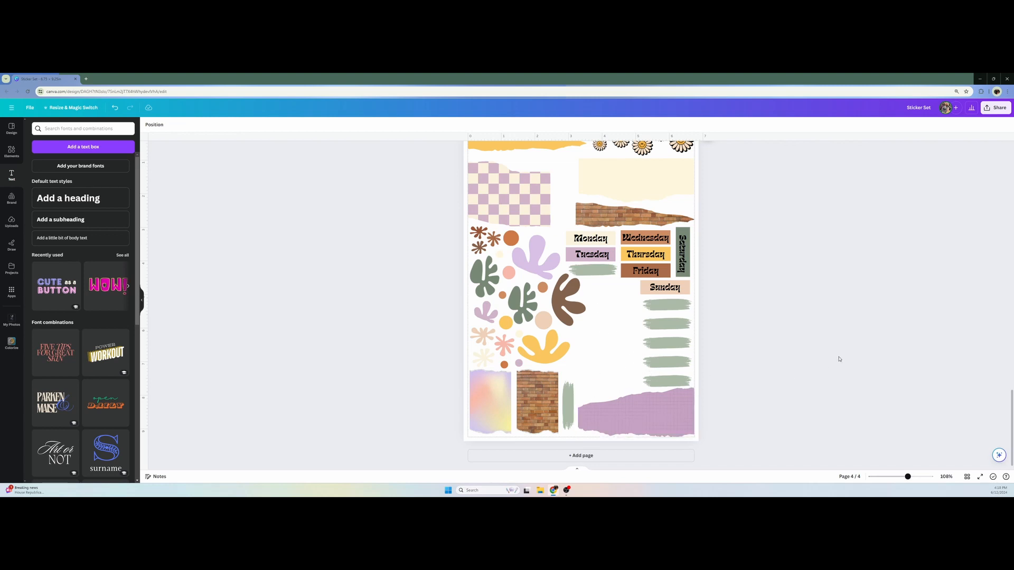
Recolor the brush stroke beneath "Tuesday" light lilac and the one directly beneath "Sunday" yellow
click(582, 271)
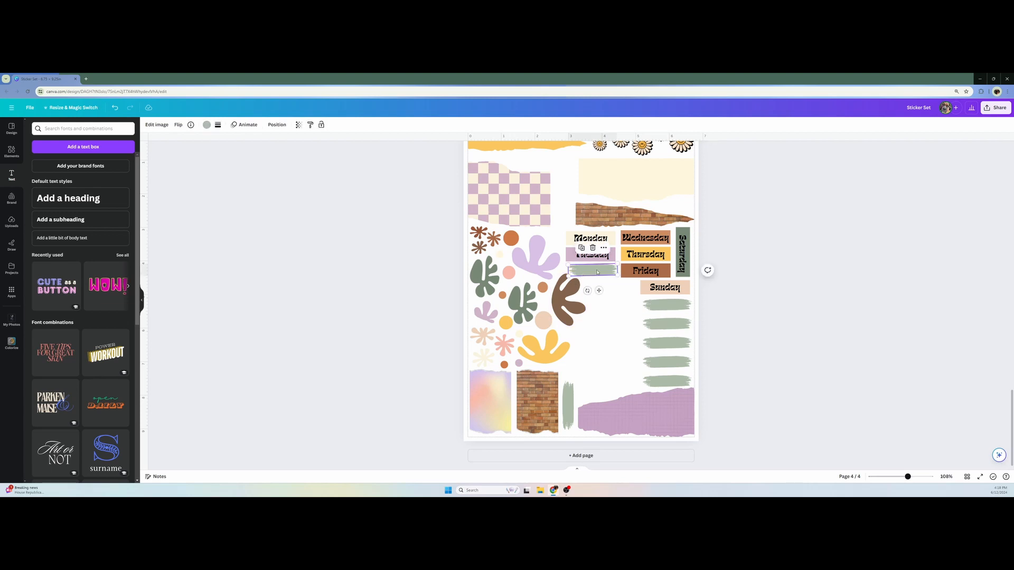
click(207, 125)
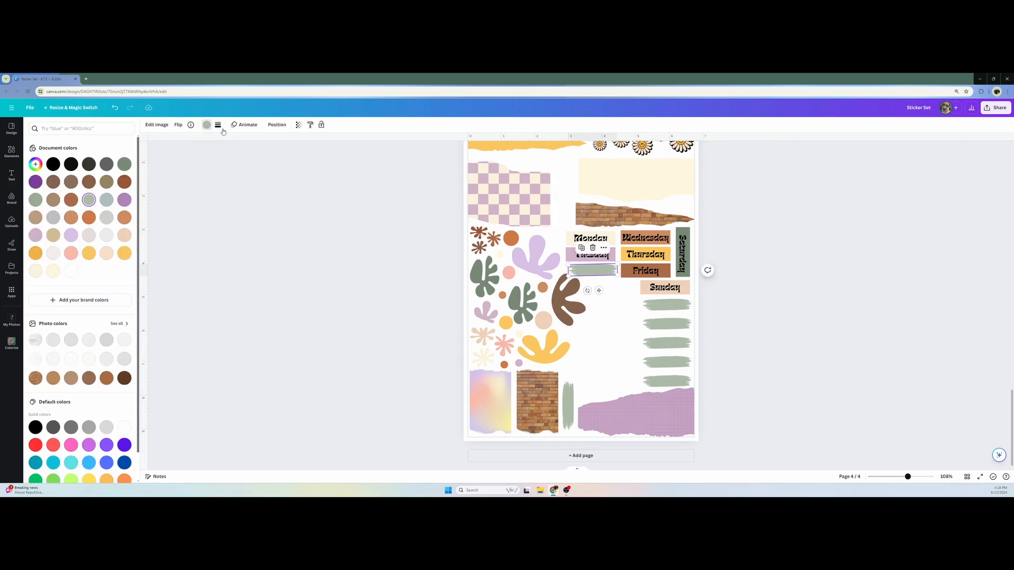
click(71, 235)
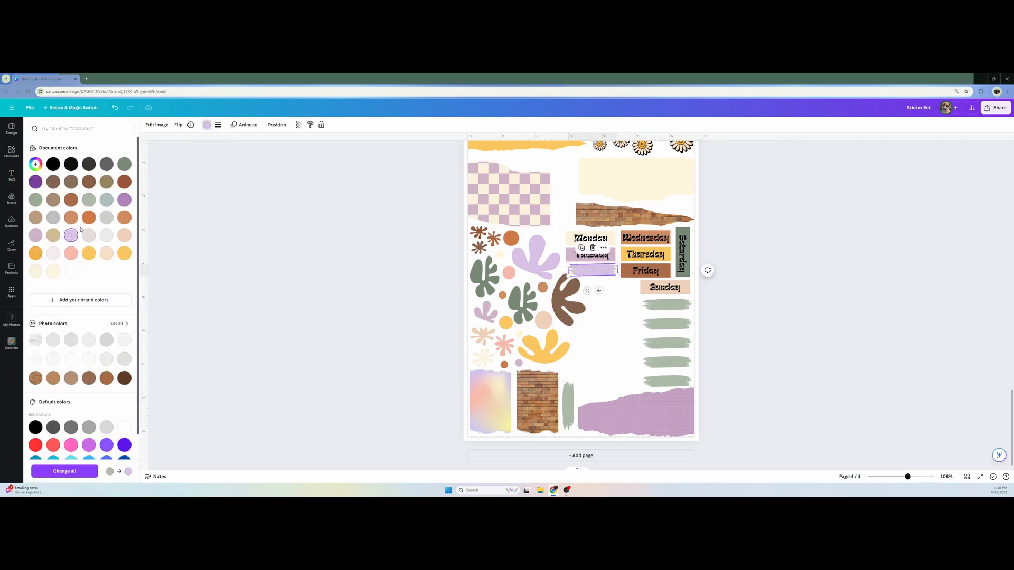
click(649, 304)
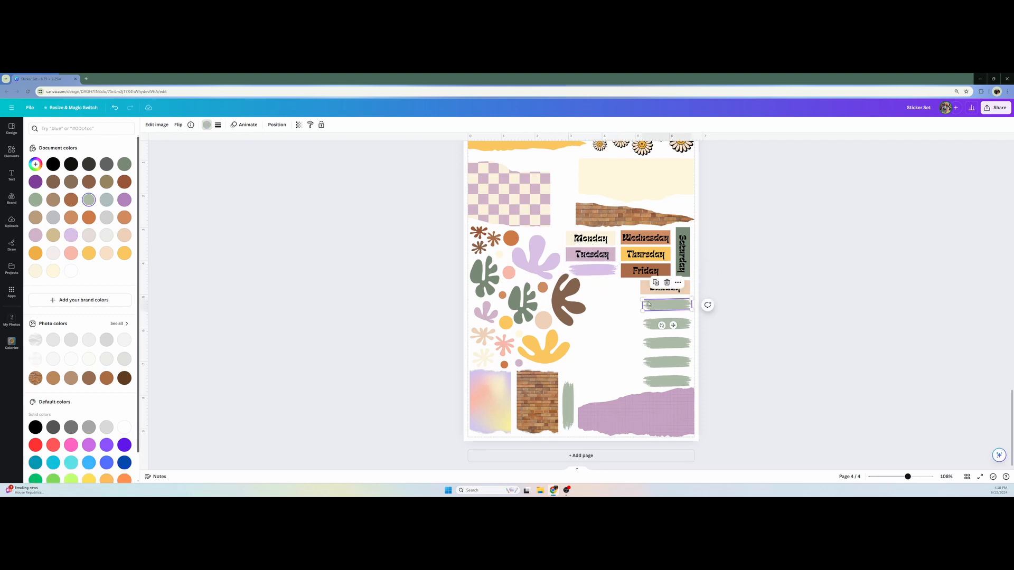
click(89, 253)
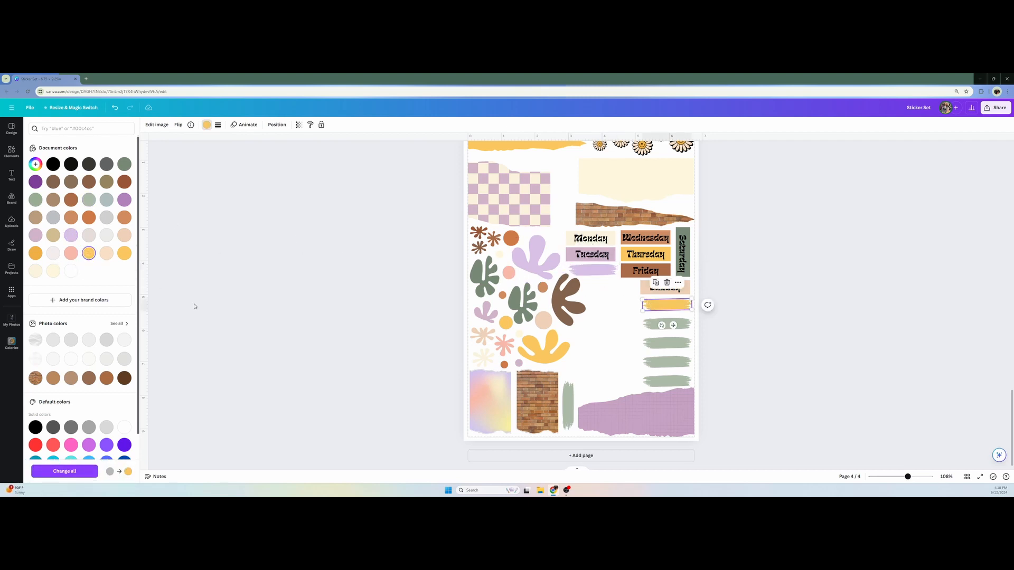
Recolor the second brush stroke below "Sunday" reddish brown and the third one burnt orange
click(666, 323)
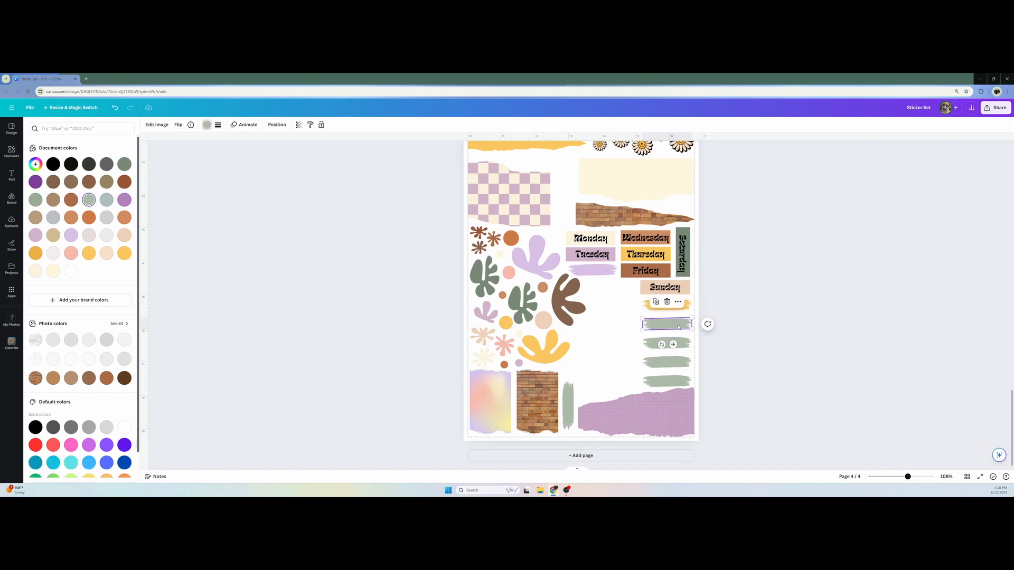
click(73, 202)
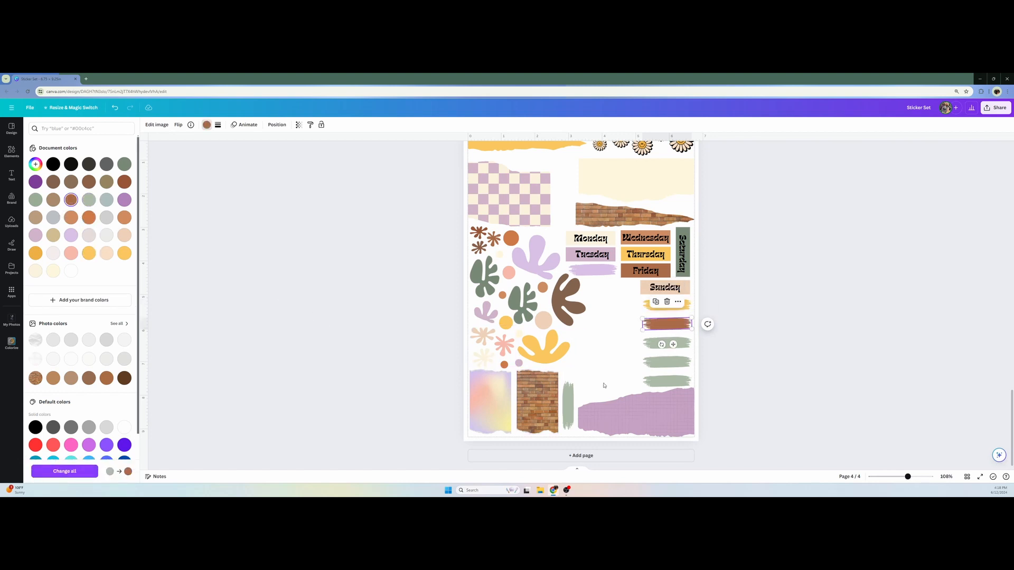
click(666, 343)
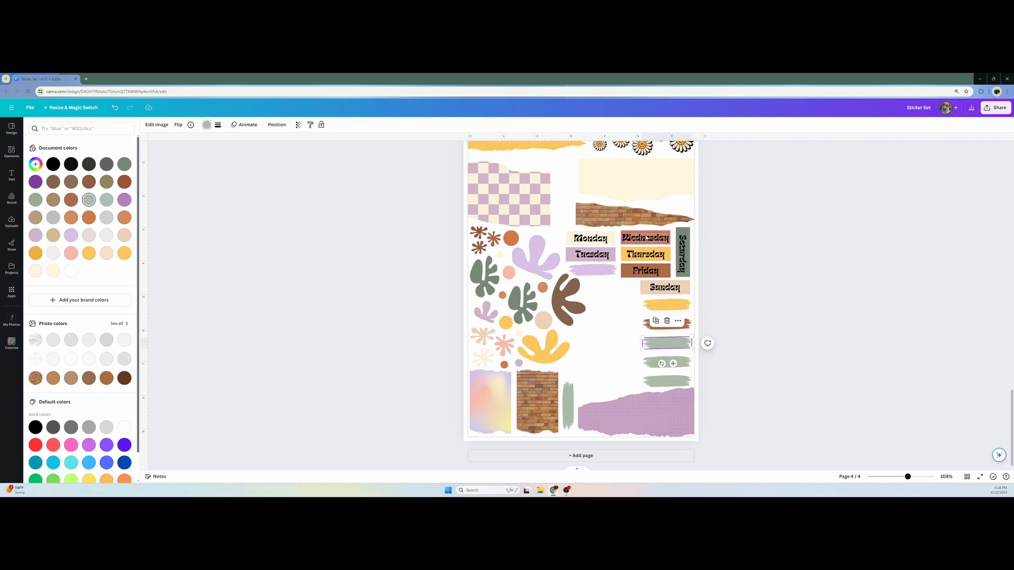
click(89, 218)
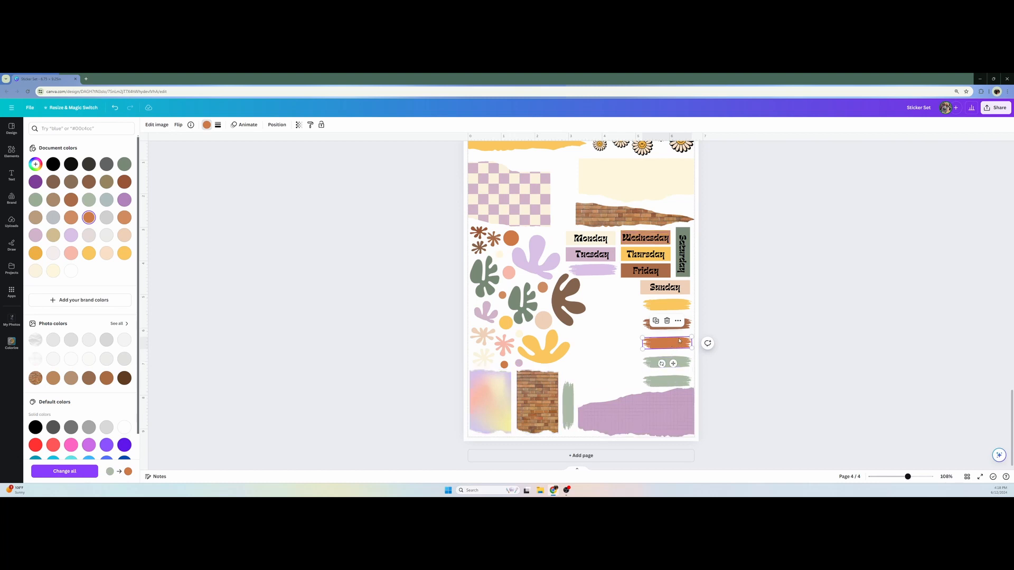
Recolor the fourth brush stroke below "Sunday" cream with a color sampled from the design, and the fifth one peach
click(669, 363)
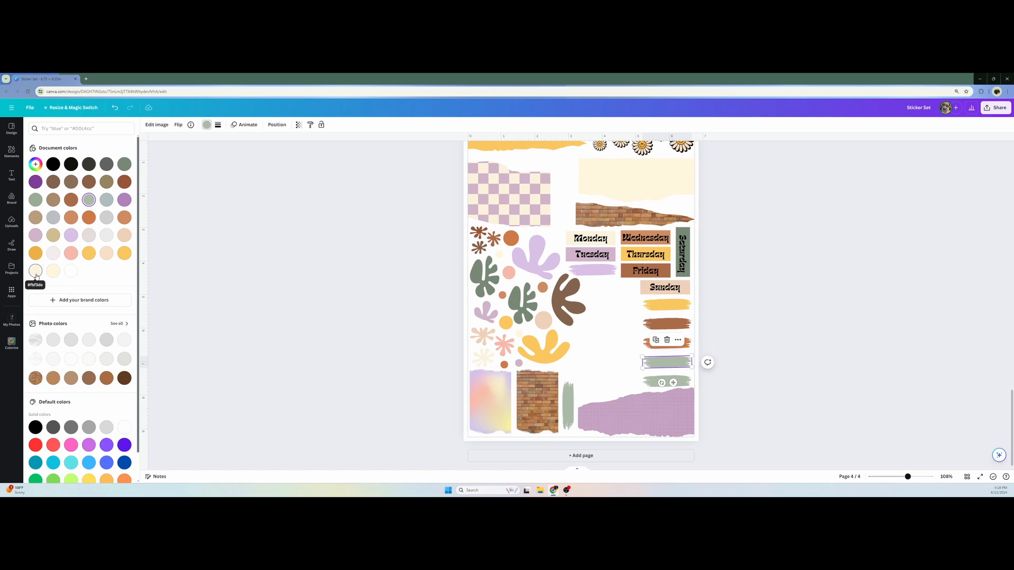
click(36, 164)
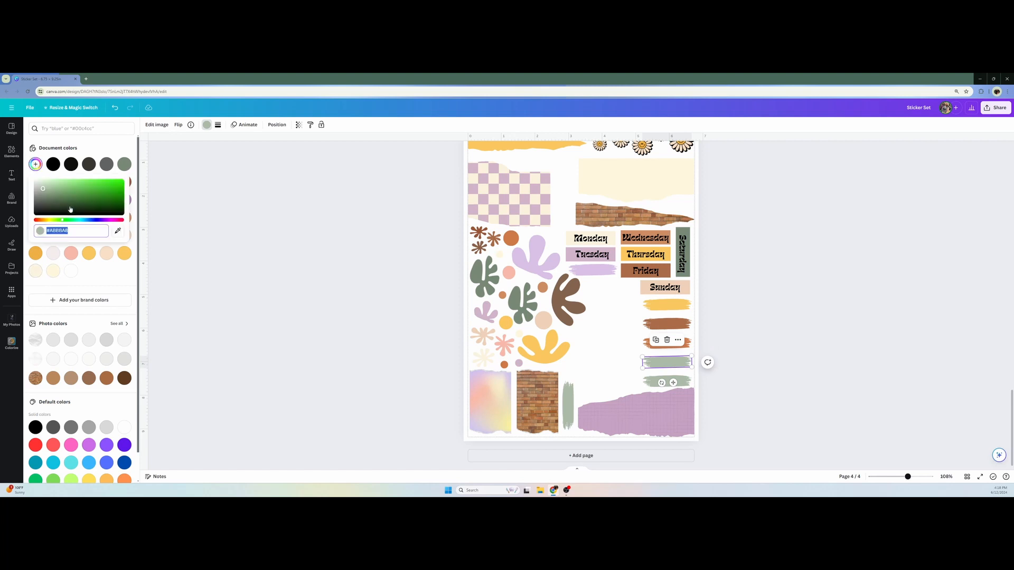
click(117, 231)
click(680, 378)
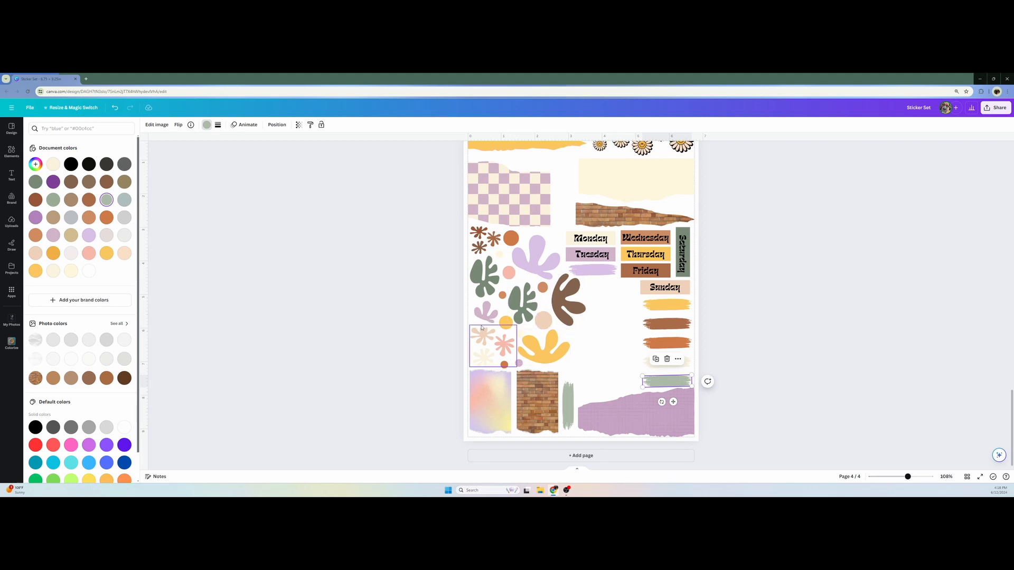
click(211, 190)
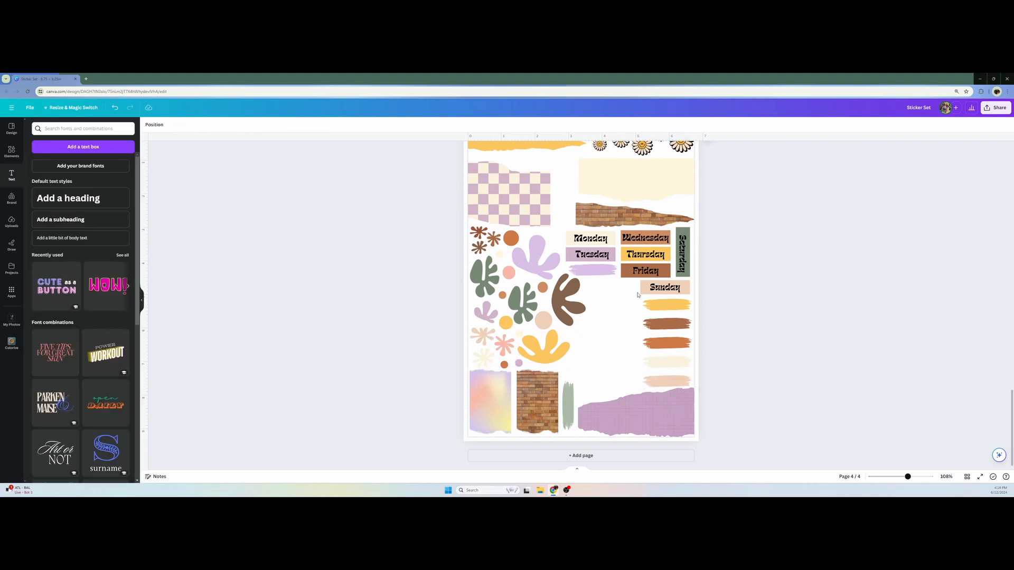
Change the second brush stroke below "Sunday" to a lighter, less saturated custom brown
click(662, 328)
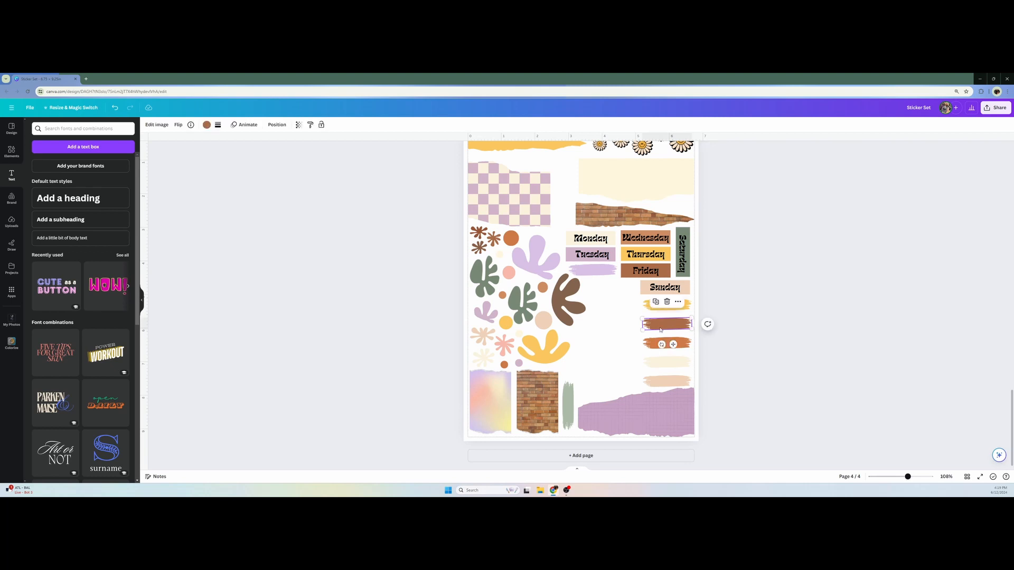
click(206, 125)
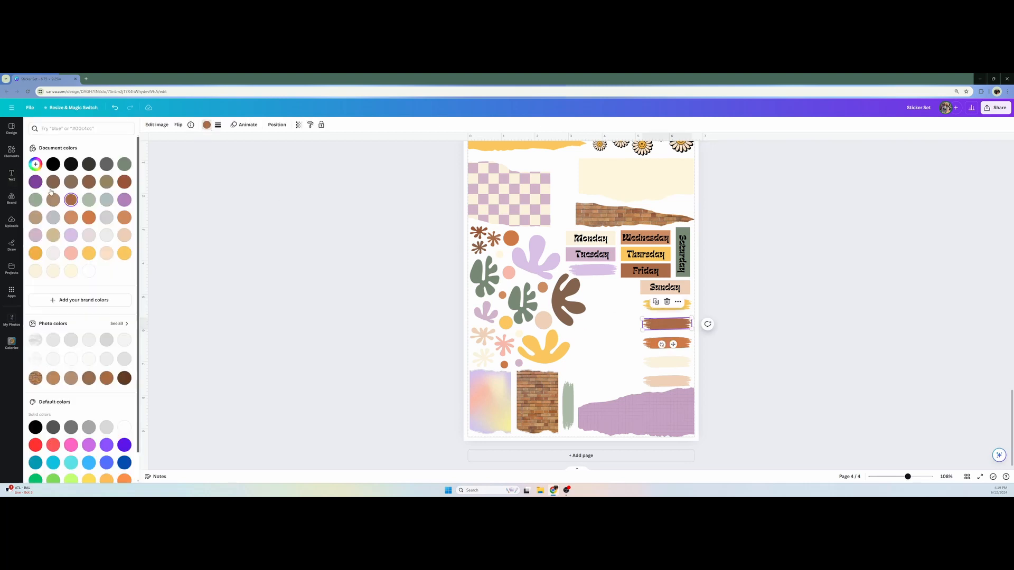
click(35, 165)
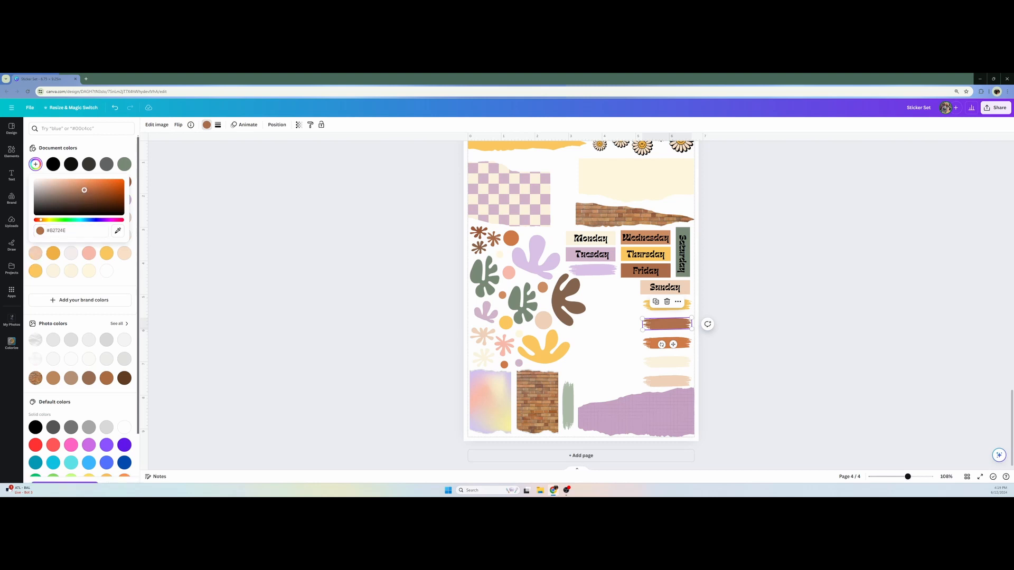
drag(84, 190, 75, 189)
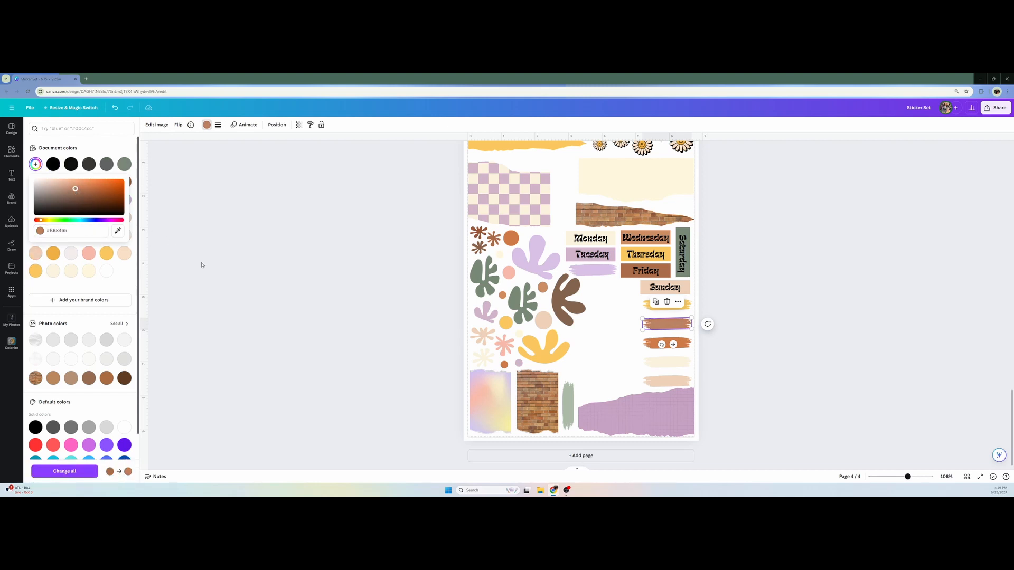
click(305, 278)
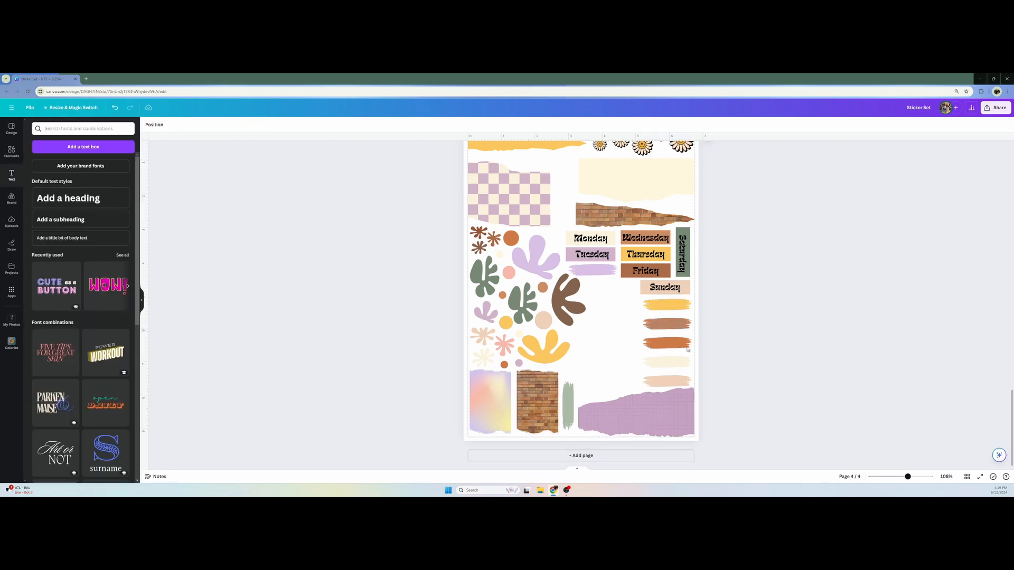
Recolor the upright brush stroke beside the torn brick paper salmon pink
click(568, 404)
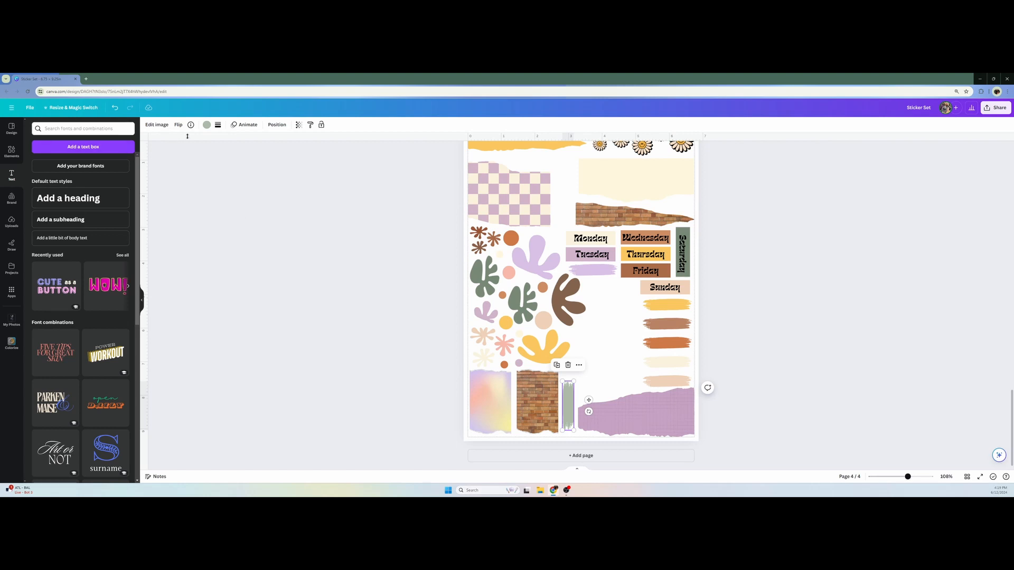
click(206, 127)
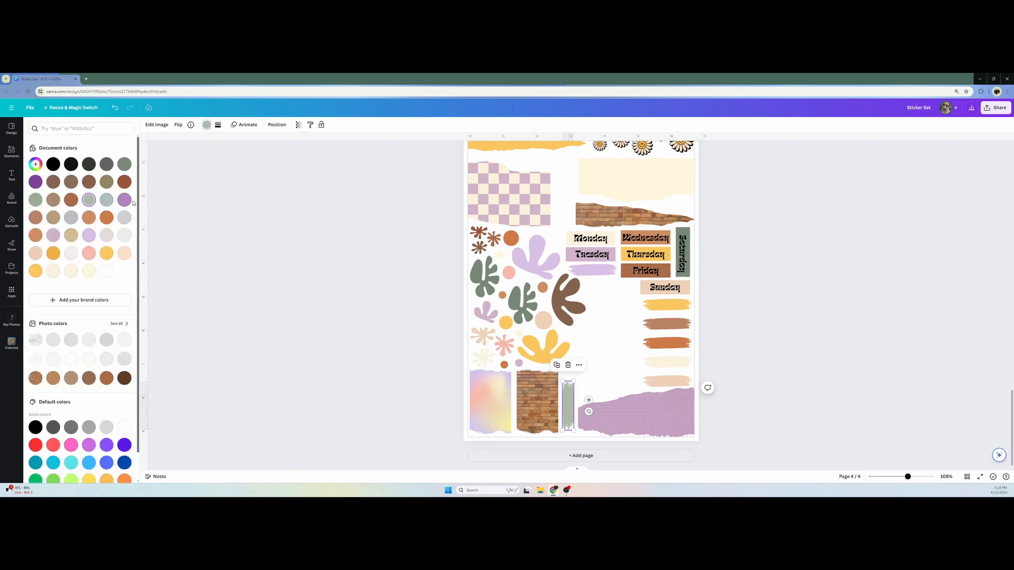
click(95, 254)
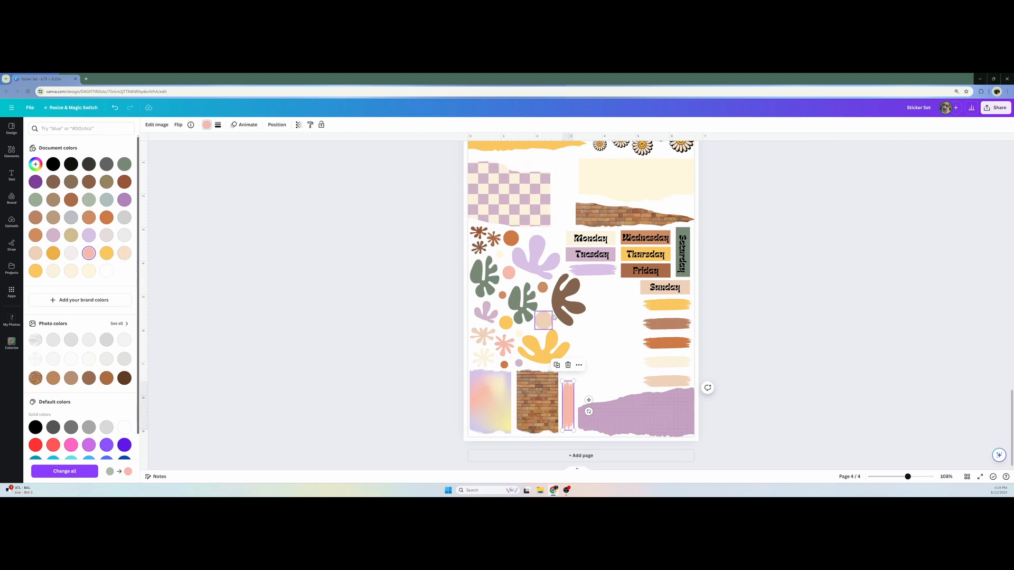
click(749, 395)
Copy the checkered flower from page 3 to page 4, shrink it to about half size and place it above the purple torn paper
scroll(756, 380, up, 10)
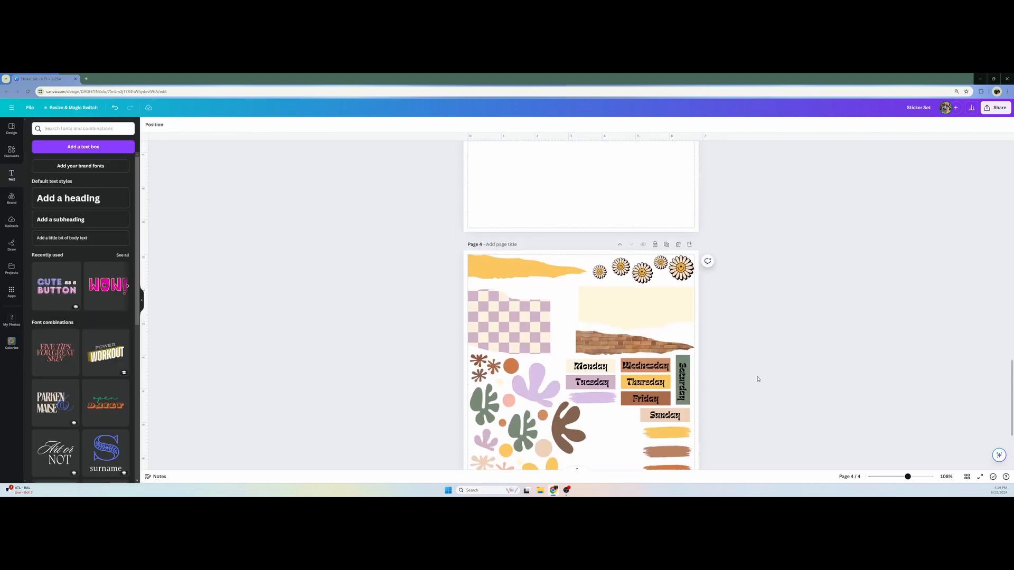
click(633, 266)
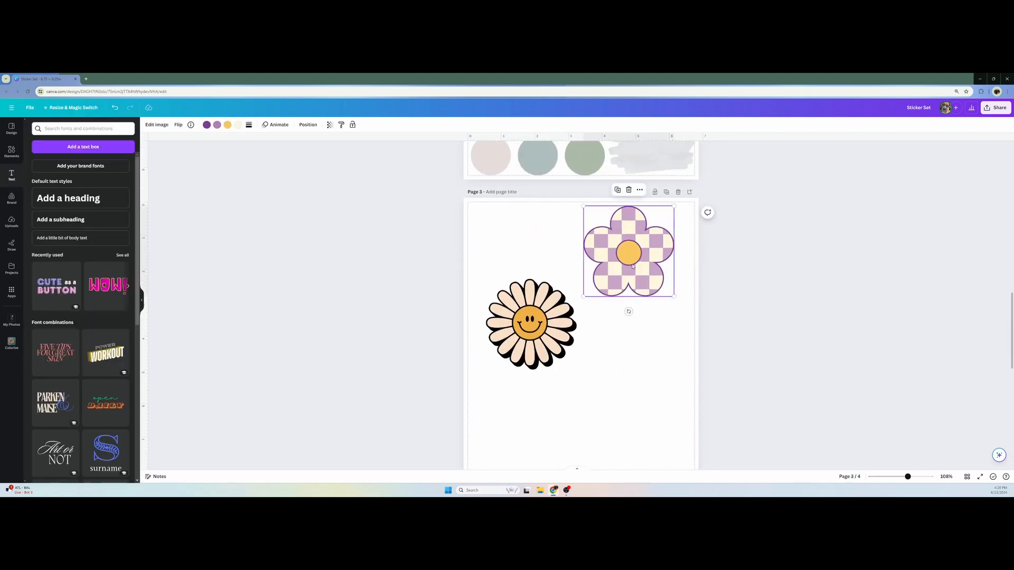
scroll(604, 356, down, 10)
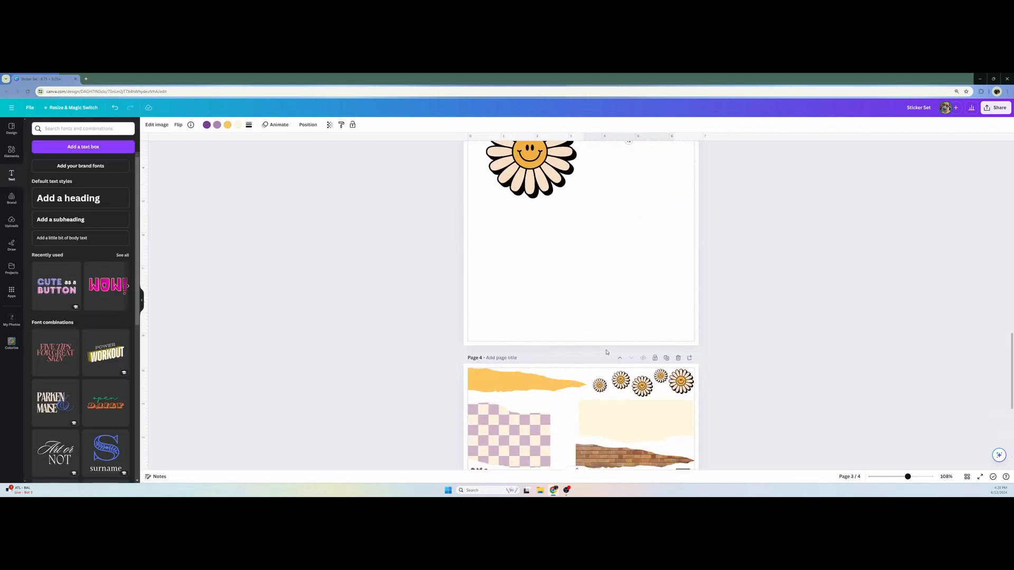
key(ctrl+v)
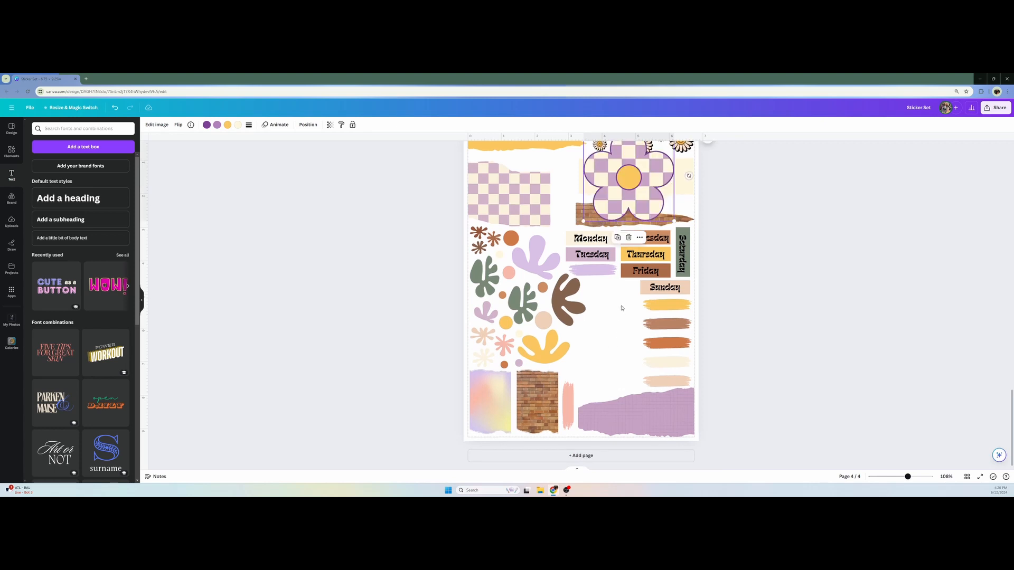
drag(642, 169, 641, 295)
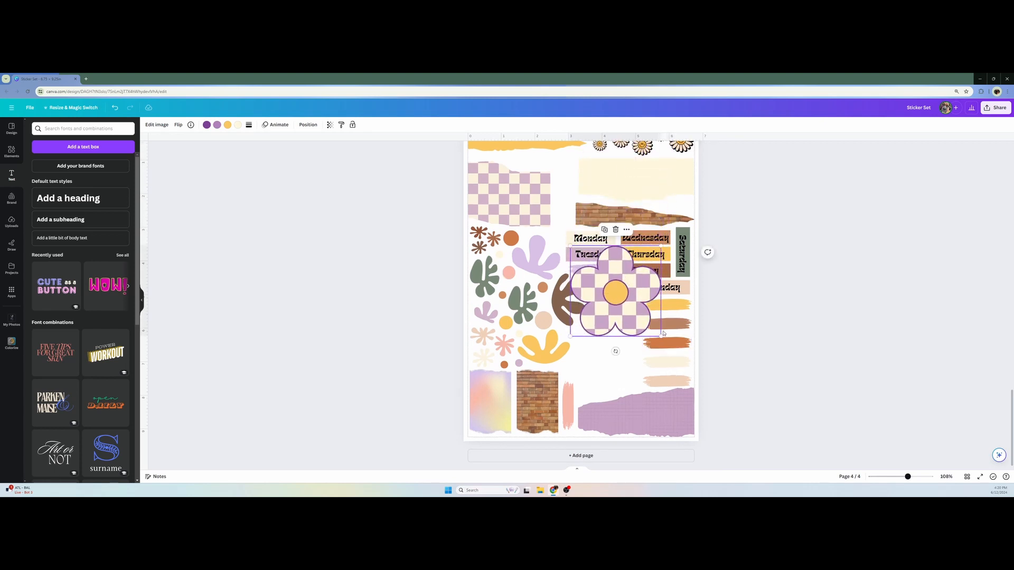
drag(660, 336, 601, 375)
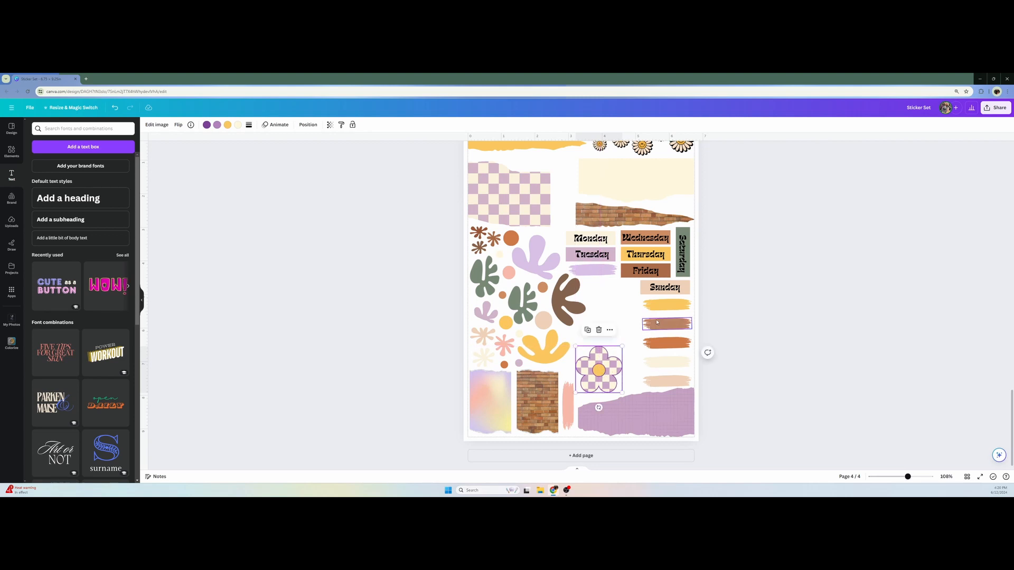
click(780, 314)
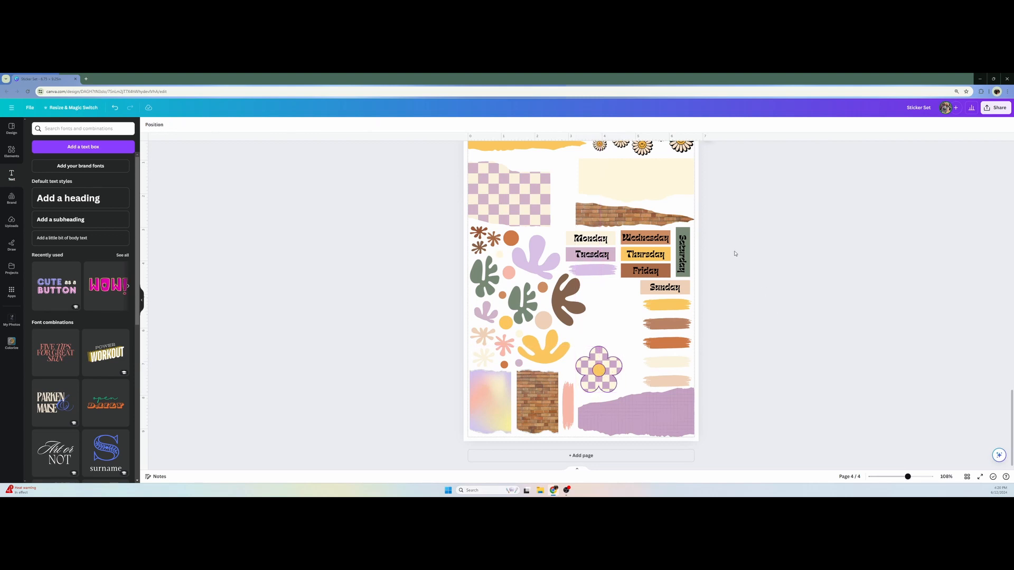
Duplicate the largest smiley daisy, place the copy below the lilac brush stroke and enlarge it to about the checkered flower's size
scroll(734, 254, up, 2)
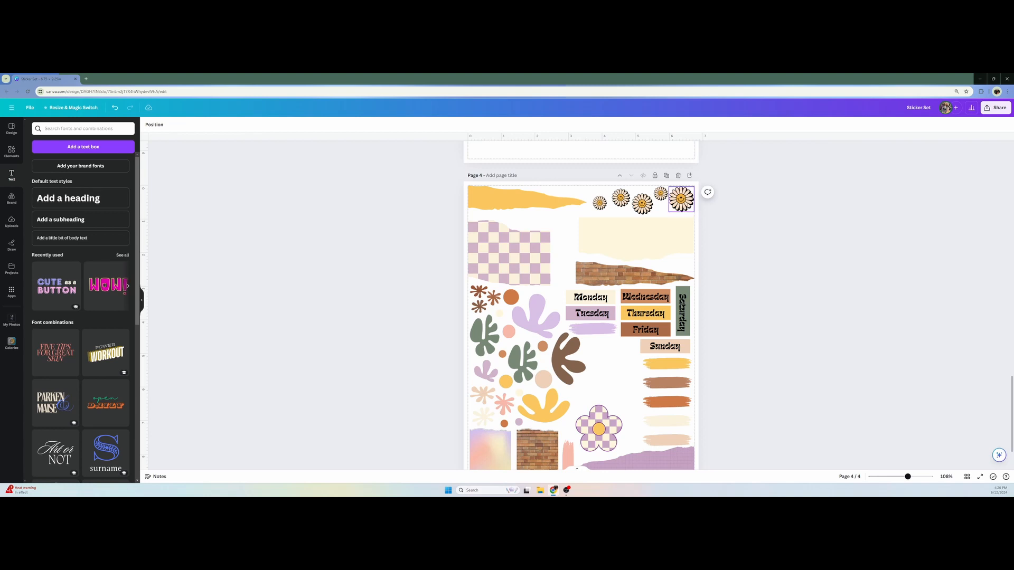
click(681, 199)
drag(681, 199, 622, 378)
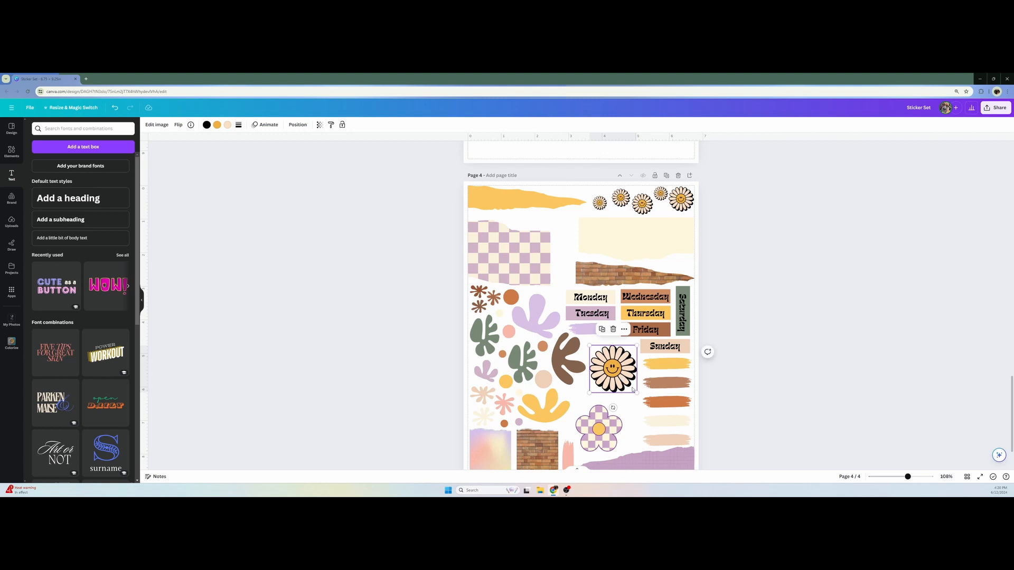
click(761, 394)
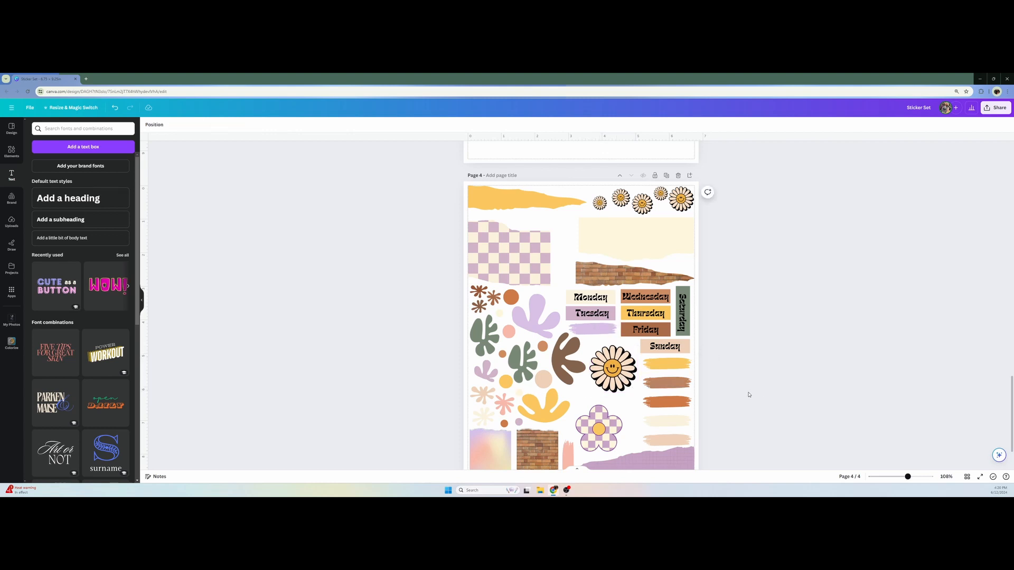
Nudge the checkered flower on page 4 slightly down and the large smiley daisy slightly up
scroll(748, 394, down, 1)
scroll(581, 343, up, 10)
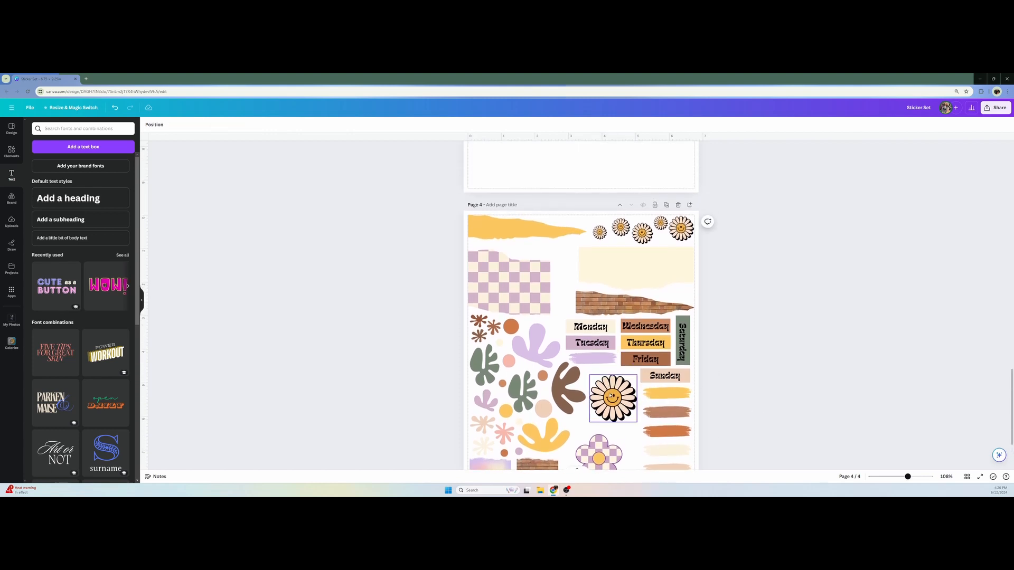
scroll(580, 344, up, 5)
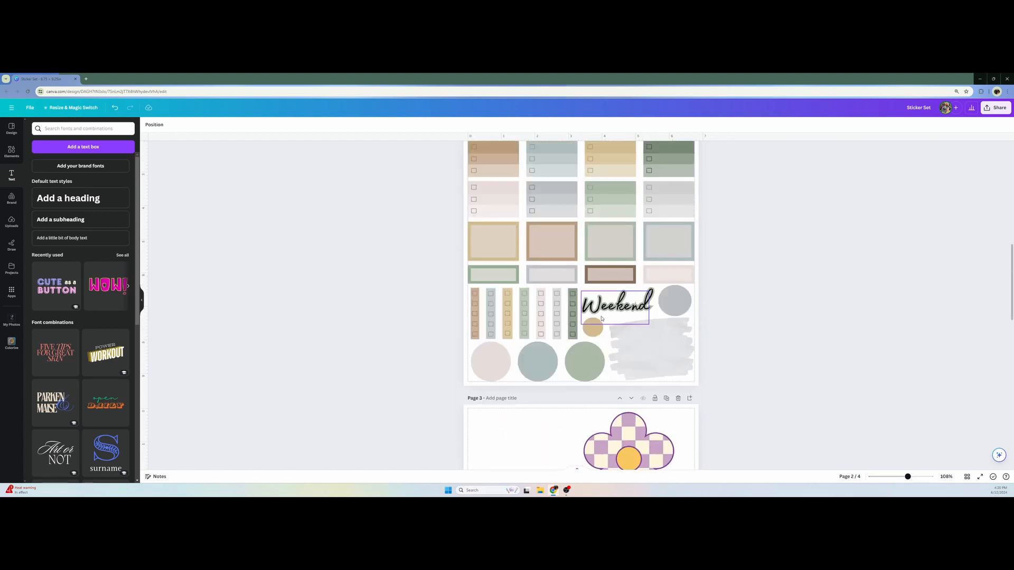
scroll(629, 402, down, 15)
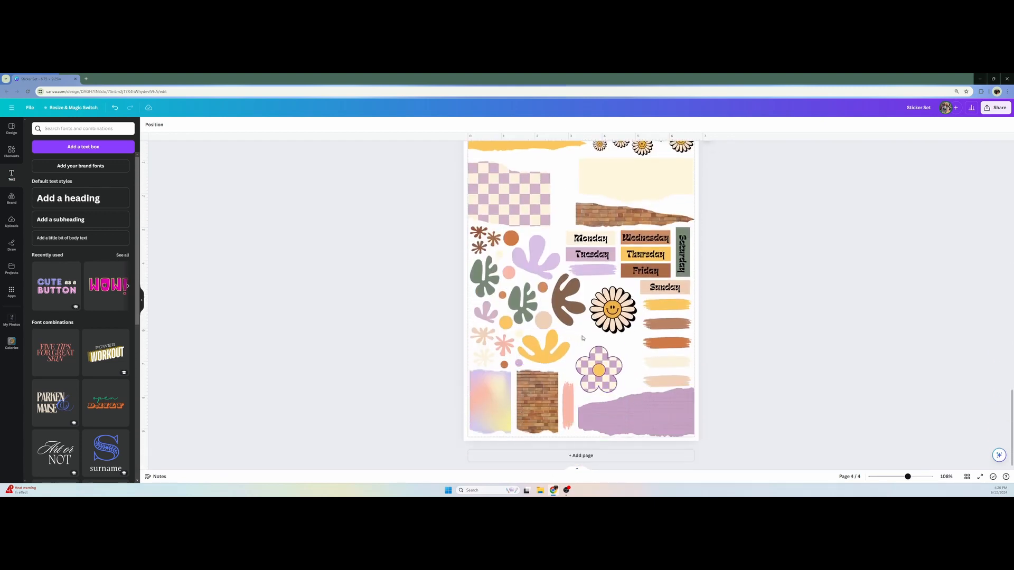
click(608, 364)
drag(608, 364, 606, 365)
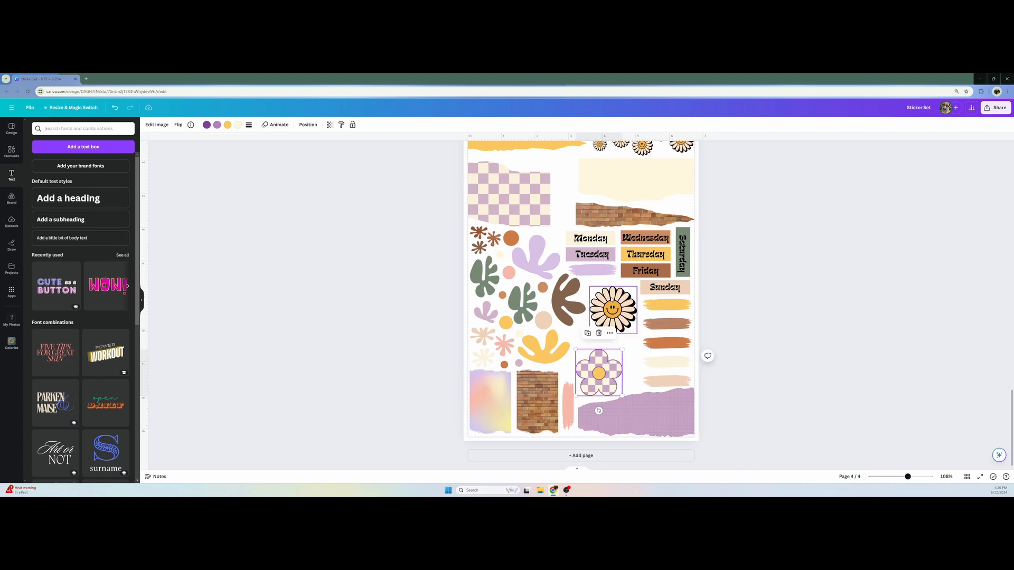
click(612, 305)
drag(612, 305, 612, 296)
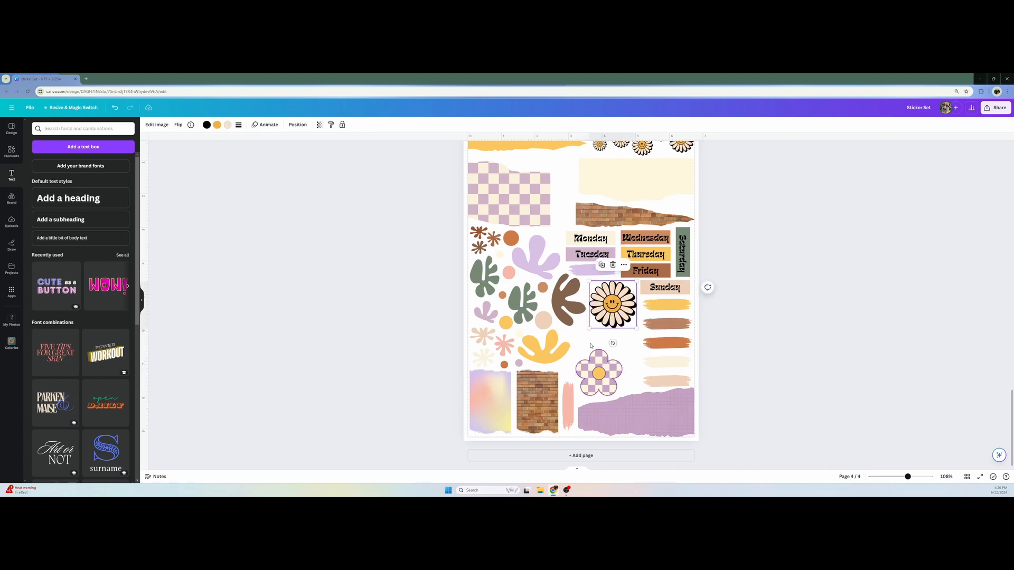
click(390, 313)
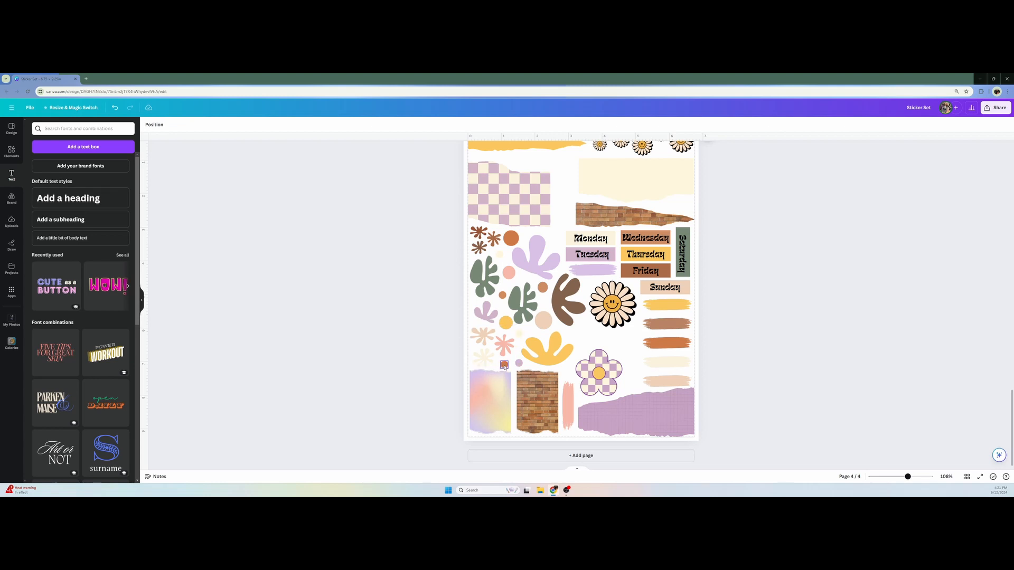
scroll(504, 366, up, 8)
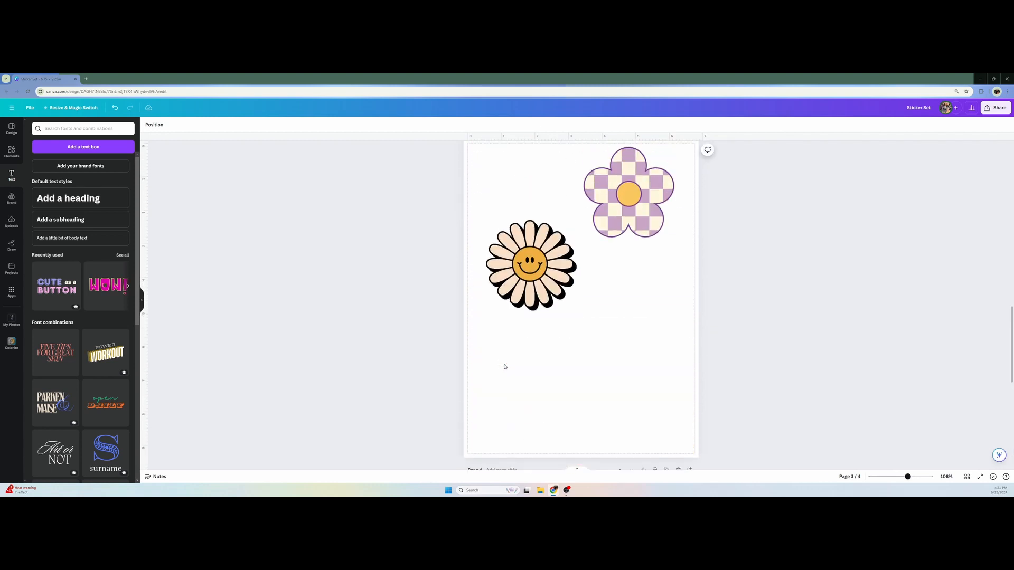
scroll(505, 366, up, 2)
scroll(504, 366, down, 7)
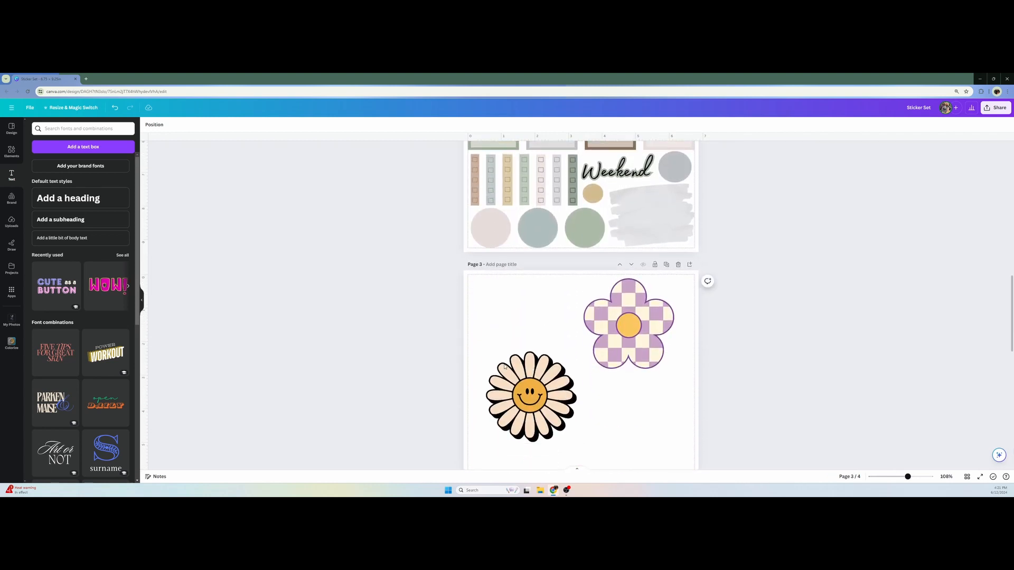
scroll(504, 366, down, 5)
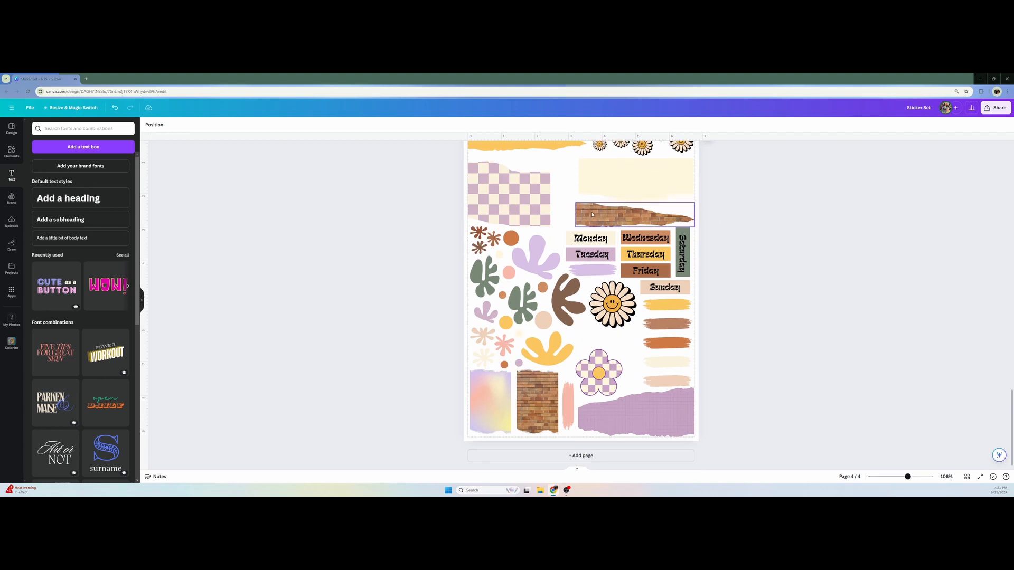
Duplicate the Tuesday text, place the copy between the large daisy and the checkered flower, change it to "Weekend" and enlarge it
click(591, 254)
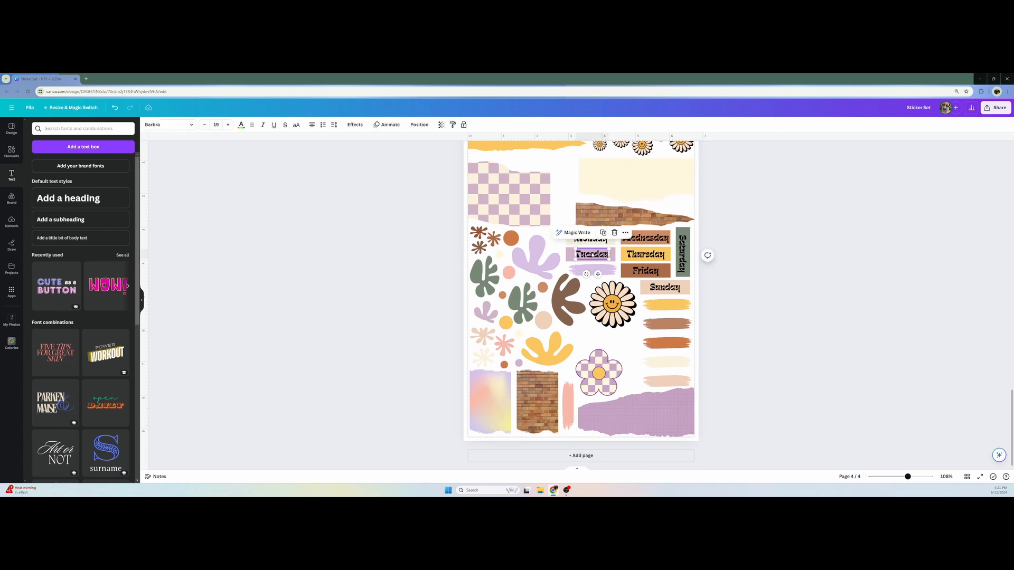
key(ctrl+d)
drag(595, 258, 608, 341)
double_click(608, 340)
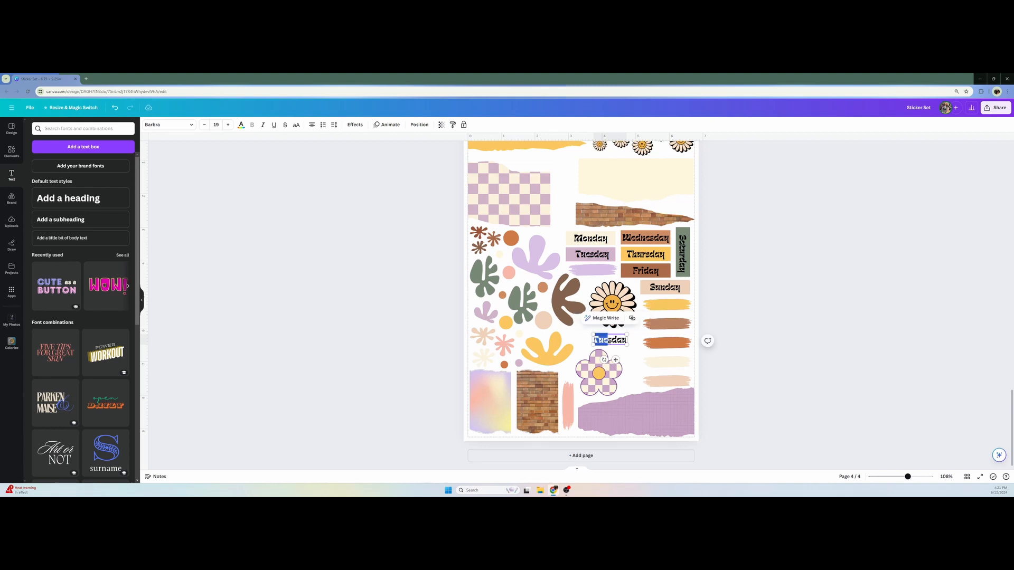
text(Weekend)
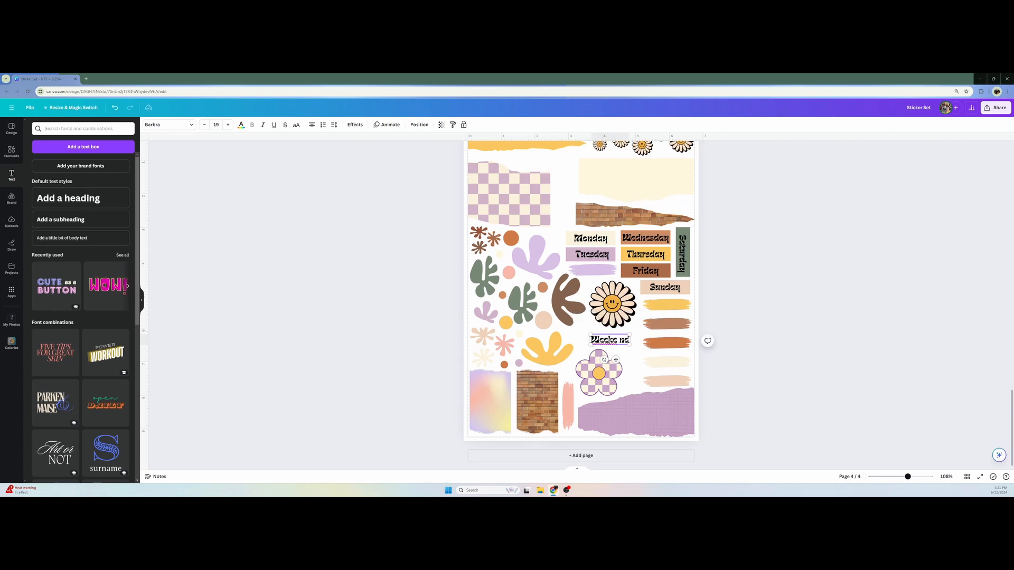
Give the Weekend text a cream background effect with roundness 54, spread 0 and transparency 100
click(355, 125)
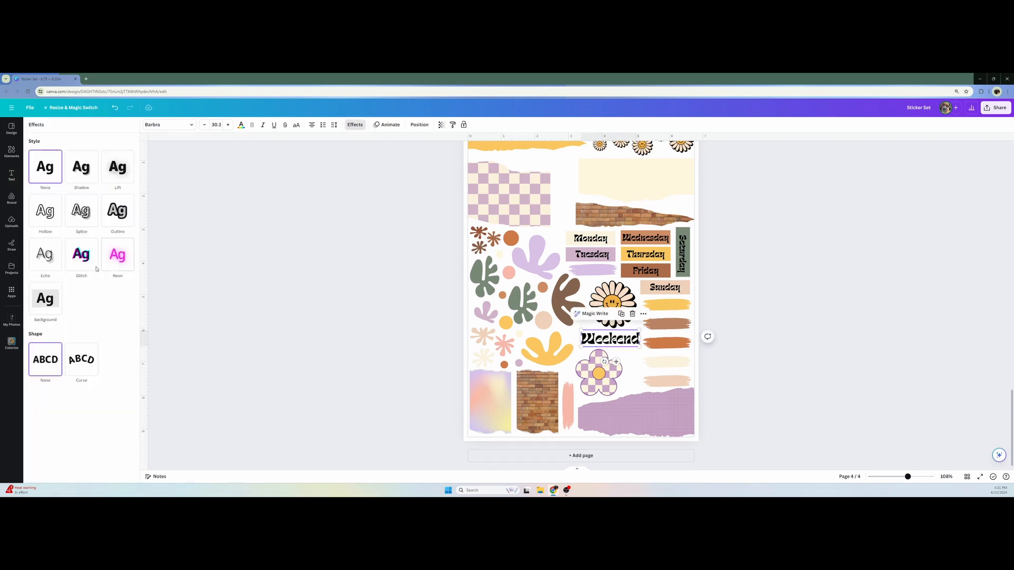
click(53, 299)
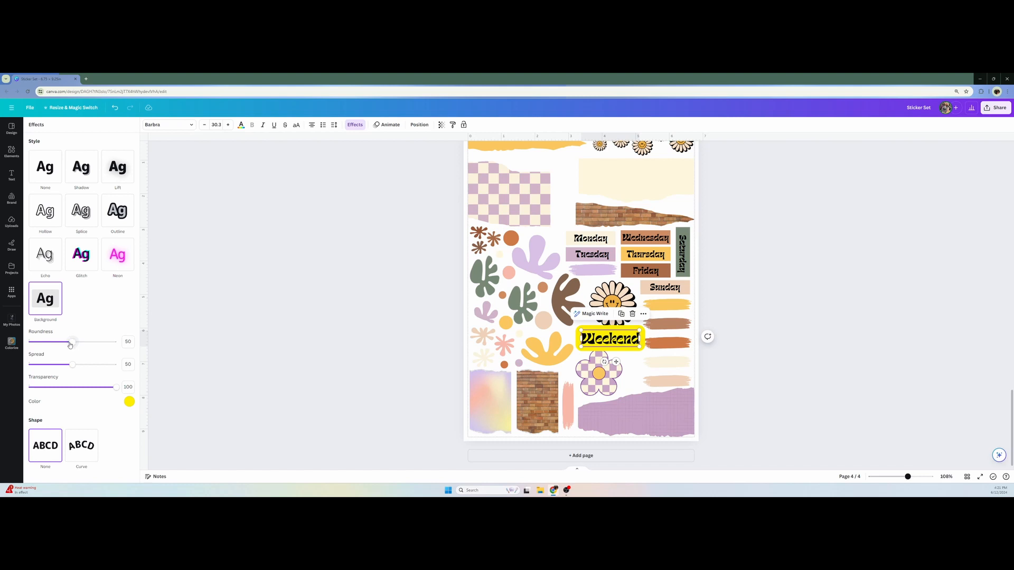
drag(70, 345, 9, 368)
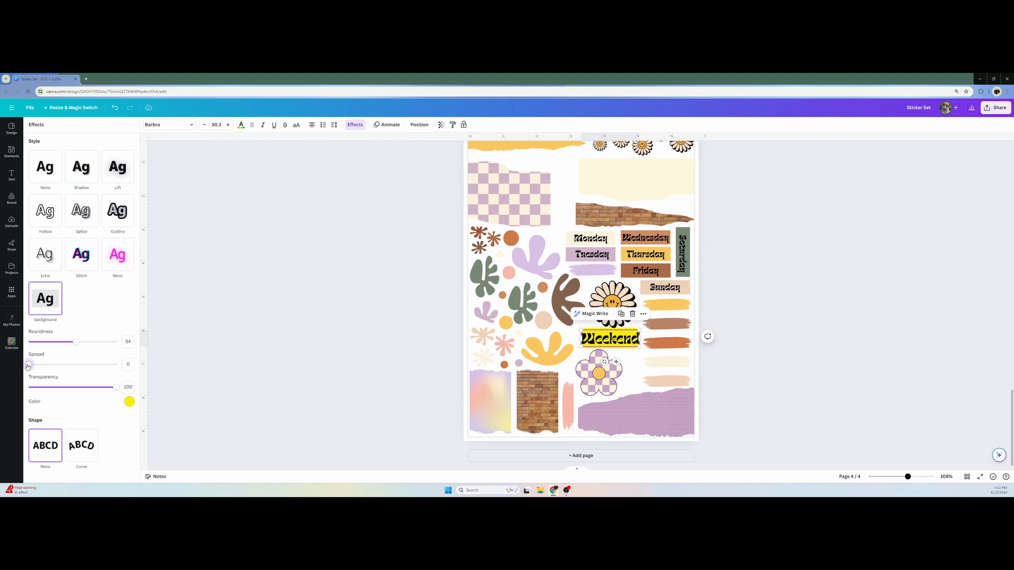
drag(115, 387, 70, 382)
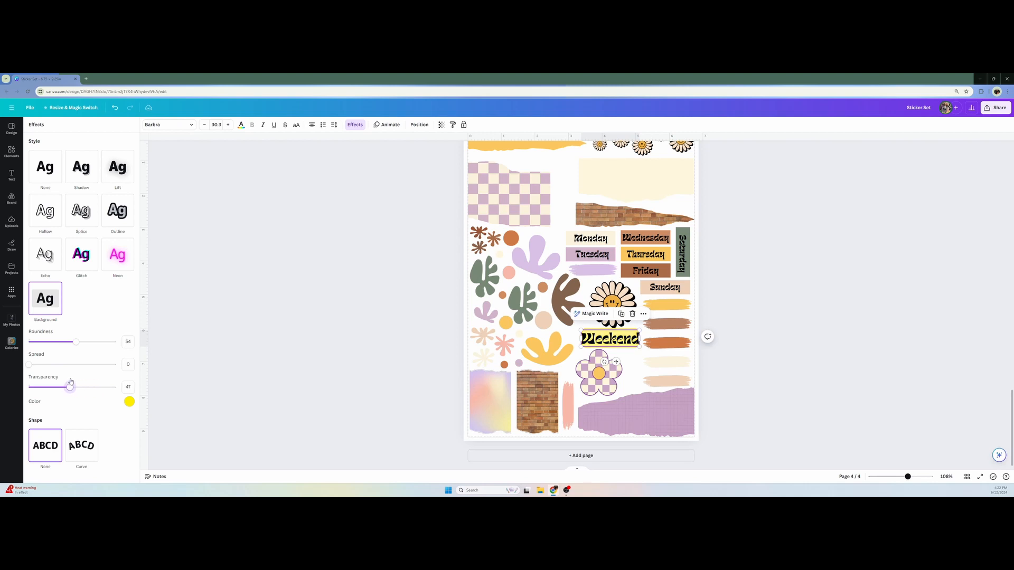
click(129, 402)
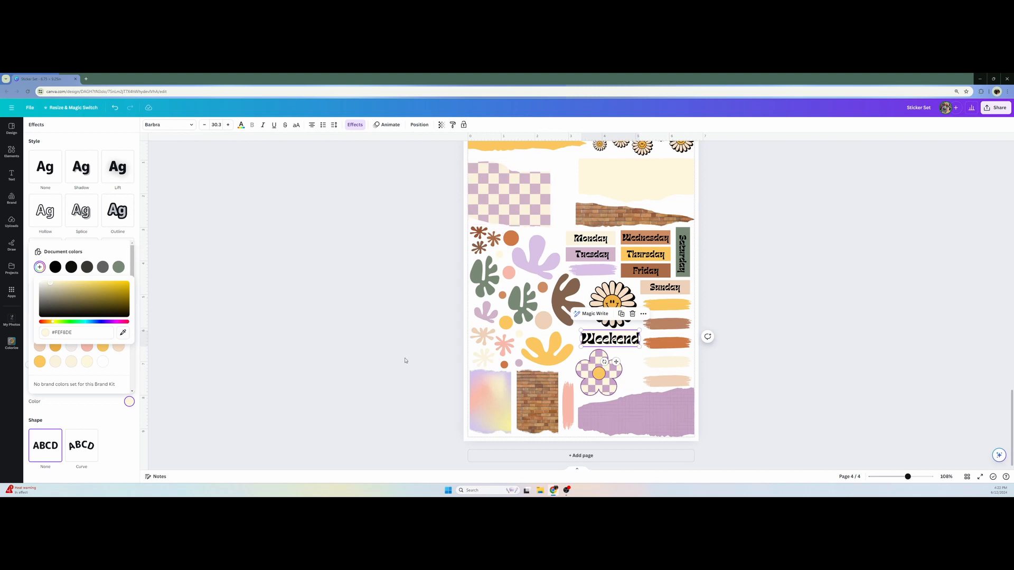
click(111, 382)
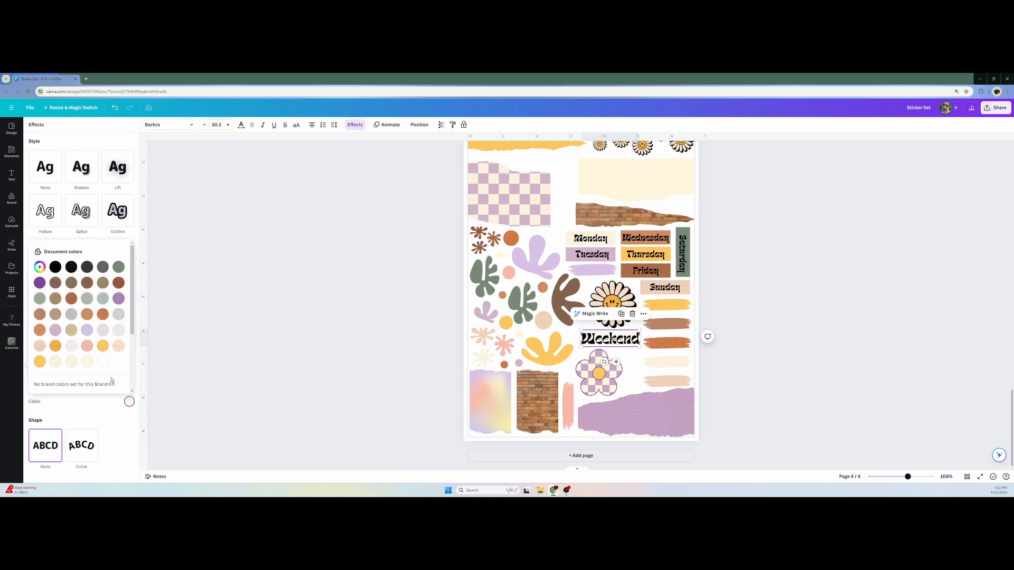
click(105, 408)
drag(70, 387, 117, 388)
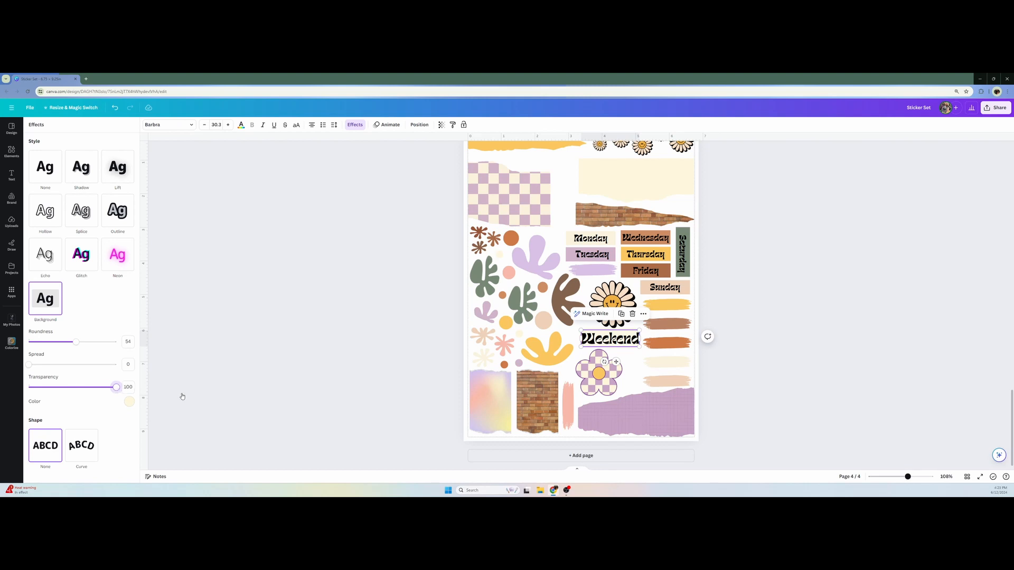
click(371, 388)
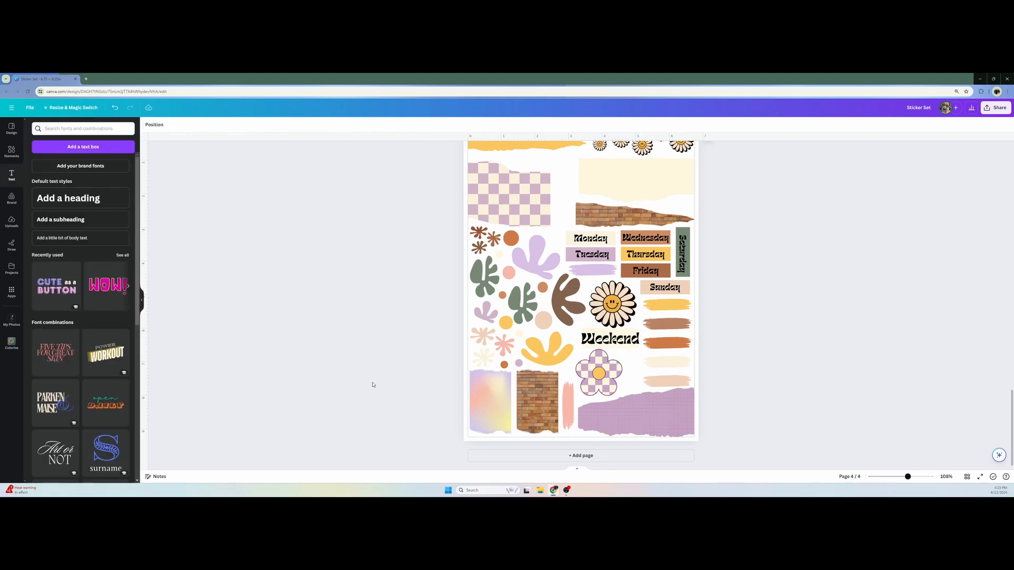
Nudge the Weekend text slightly down and replace its background effect with a cream outline
click(629, 343)
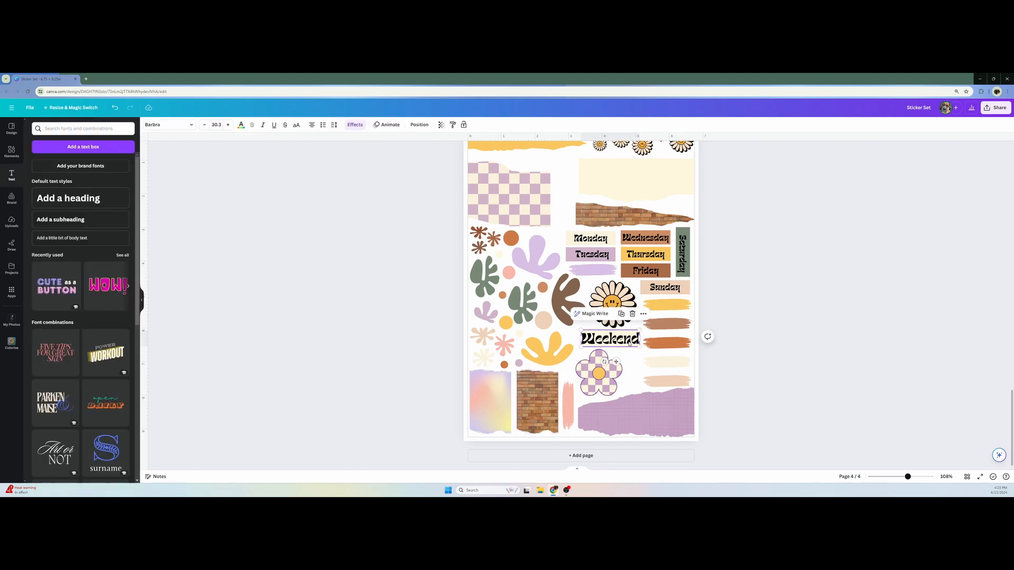
drag(630, 344, 629, 351)
click(332, 344)
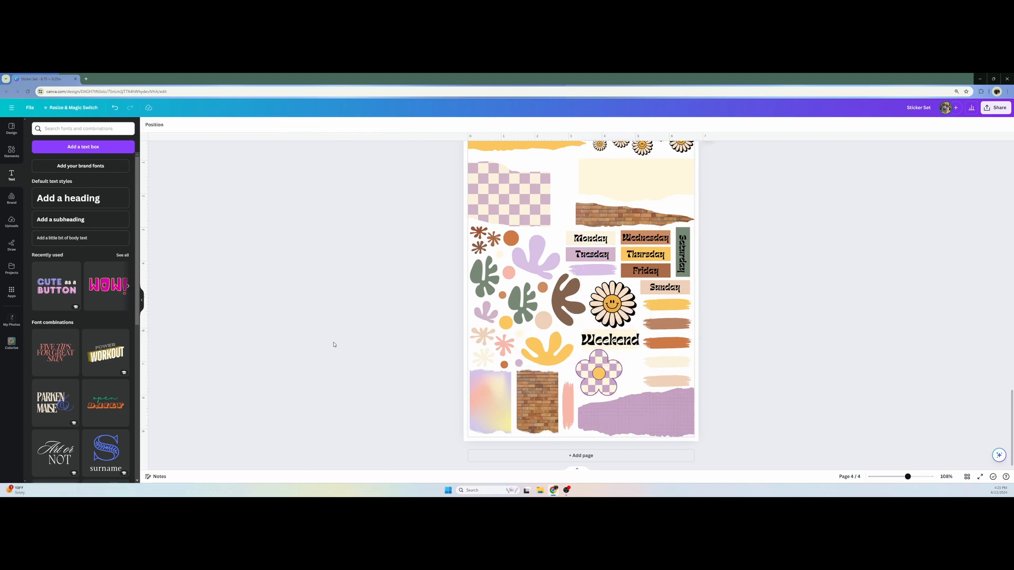
click(606, 349)
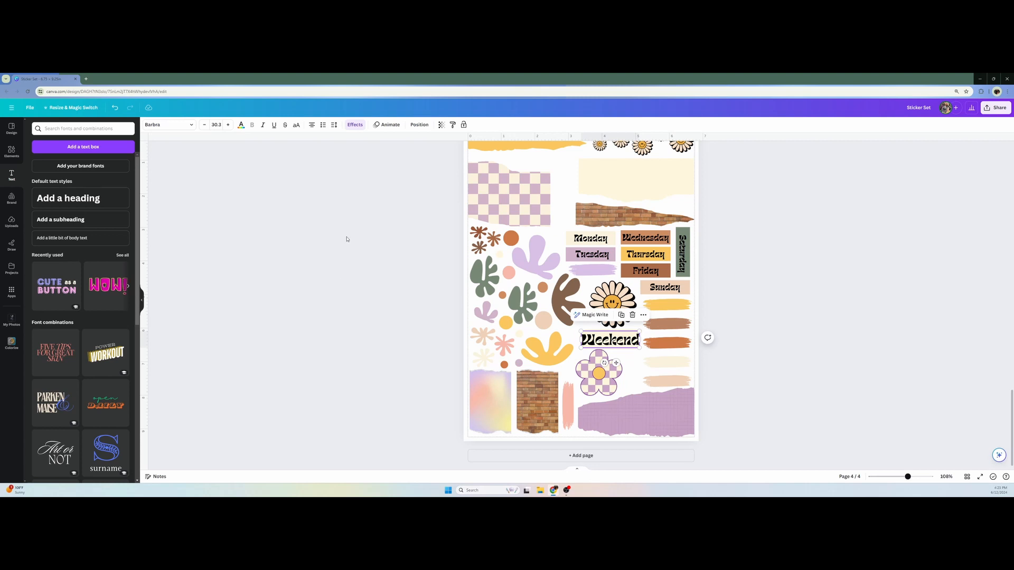
click(359, 126)
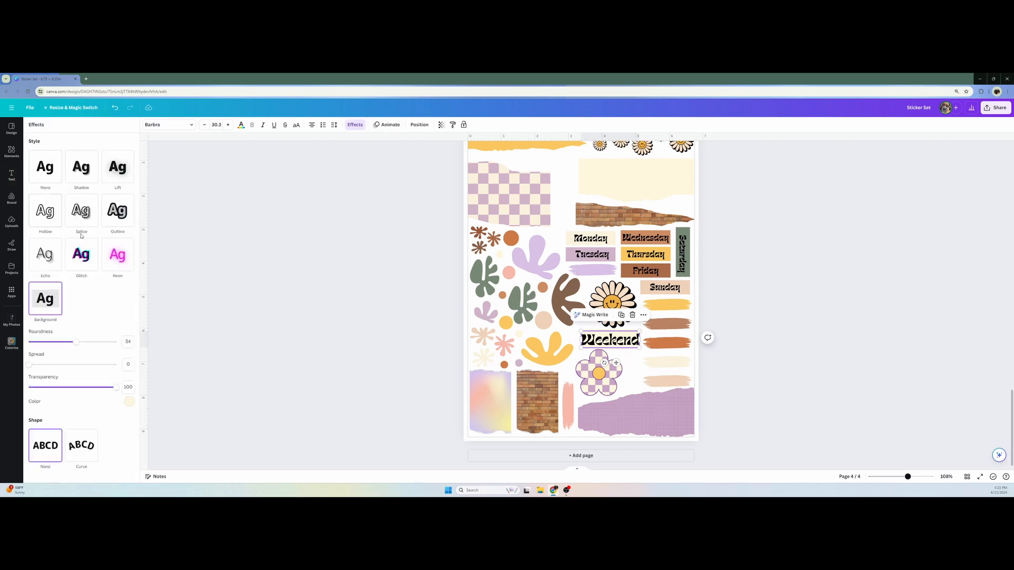
click(103, 219)
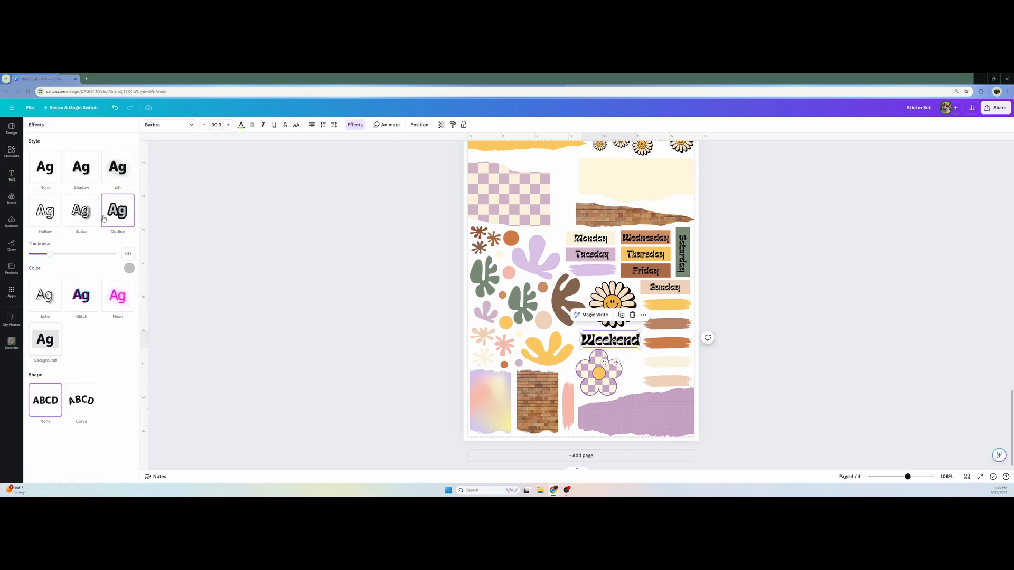
click(129, 269)
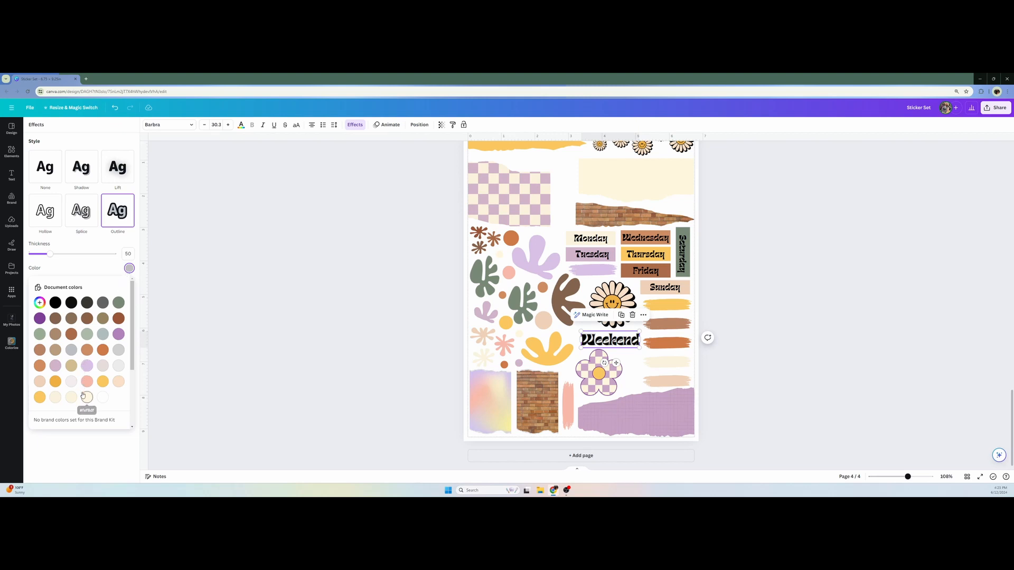
click(556, 391)
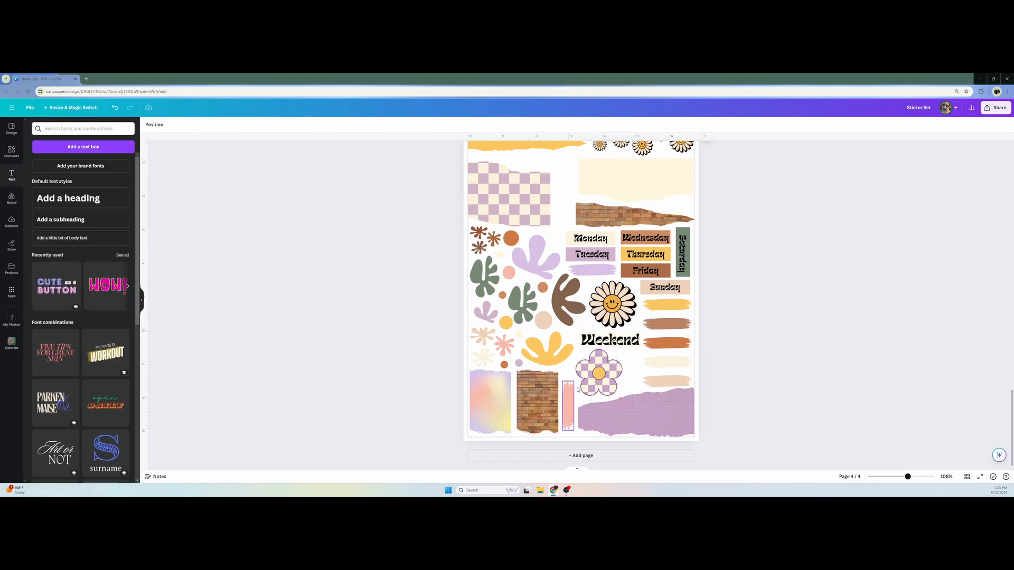
Shift the checkered flower to the right and rotate the Weekend text to run vertically along the flower's left side
drag(601, 378, 573, 358)
click(620, 342)
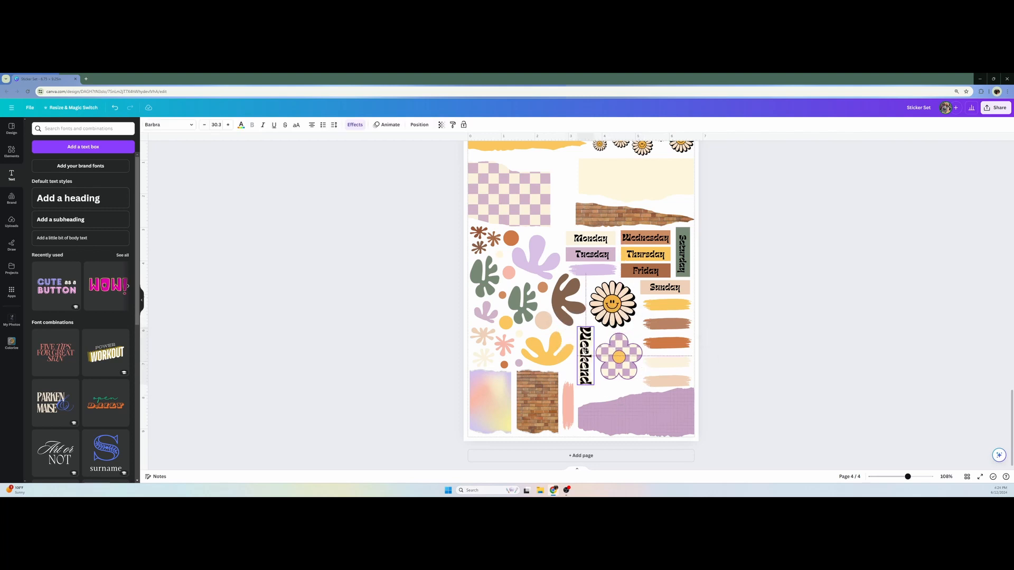
drag(585, 350, 585, 347)
Duplicate the salmon brush stroke, tilt the copy nearly horizontal below the checkered flower and recolor it sage green
click(571, 403)
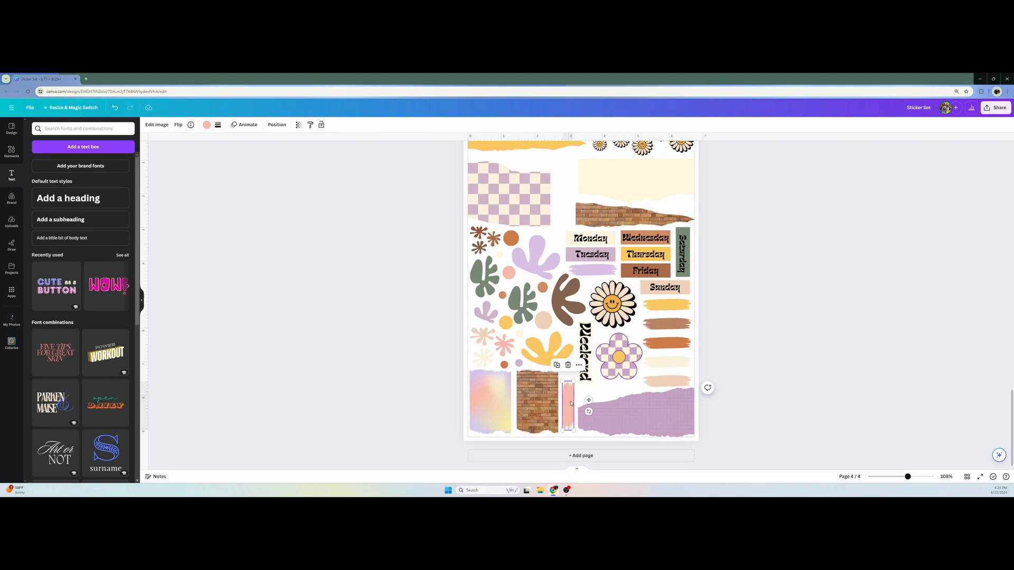
key(ctrl+d)
drag(573, 407, 601, 390)
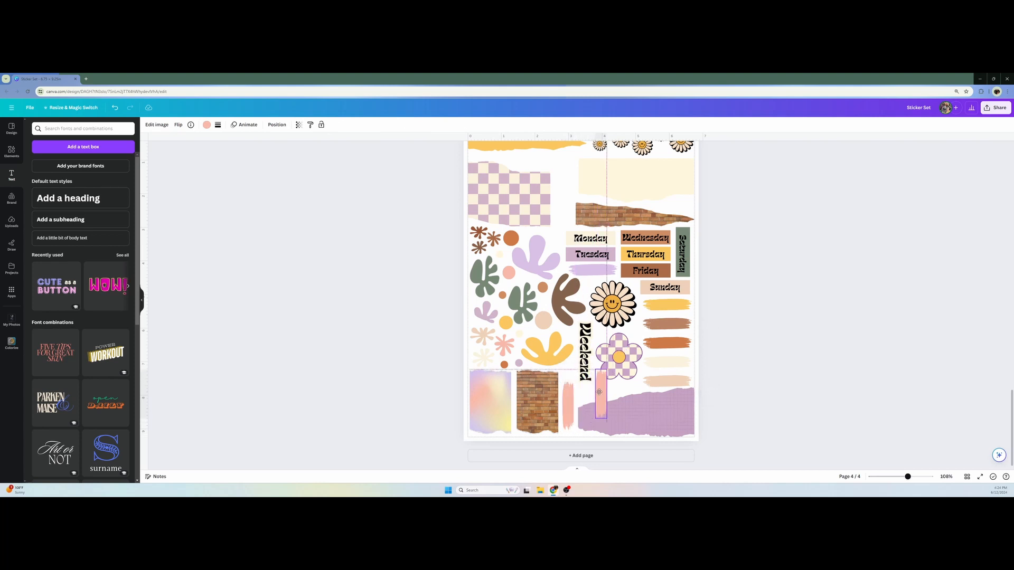
drag(601, 391, 601, 391)
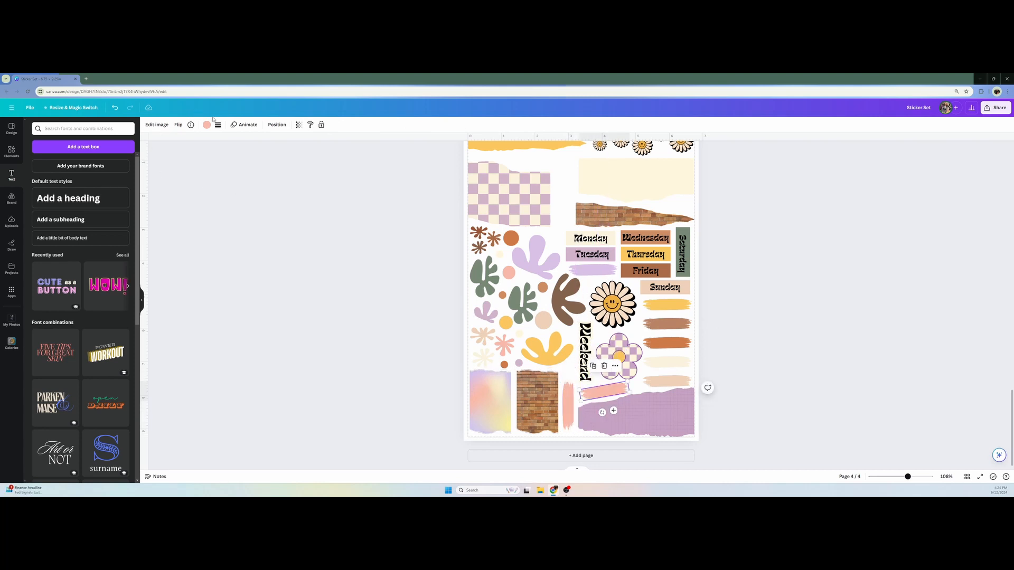
click(207, 125)
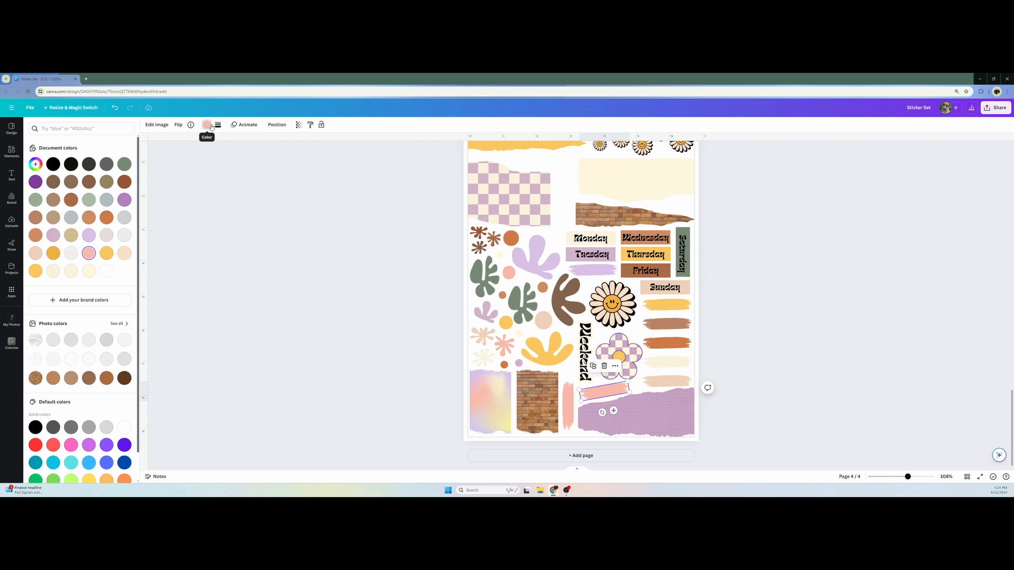
click(127, 166)
key(Escape)
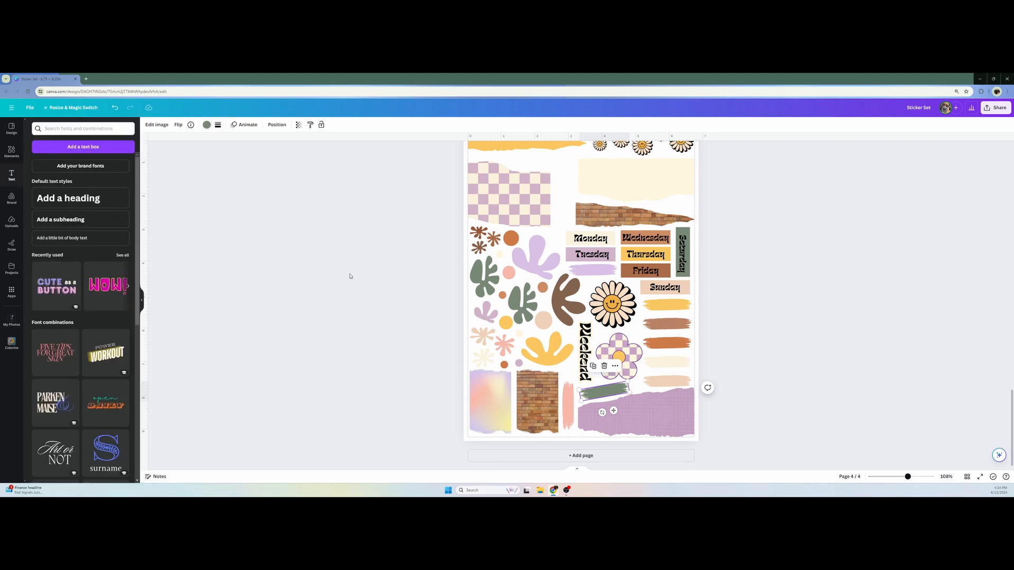
key(Escape)
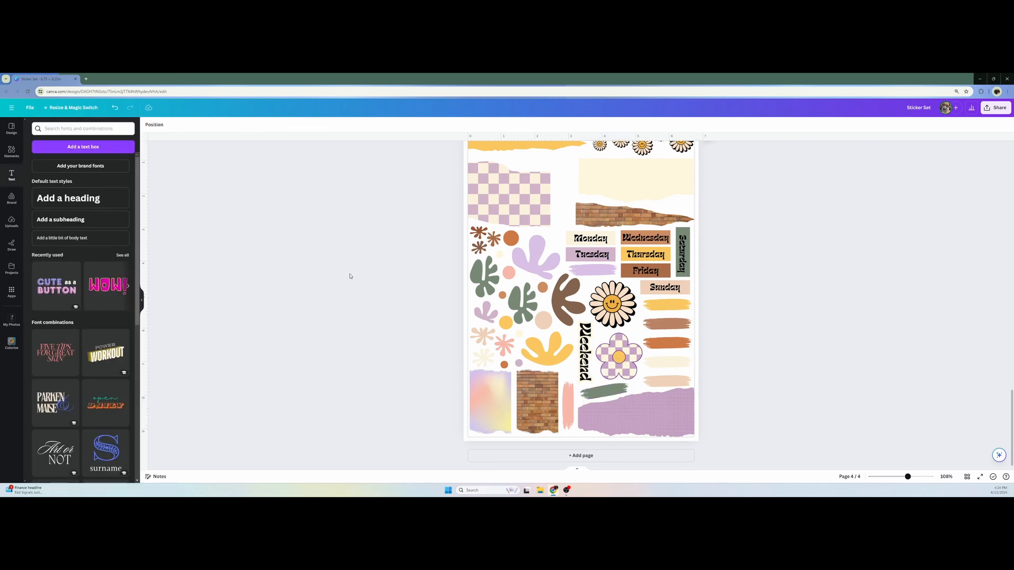
scroll(351, 264, up, 2)
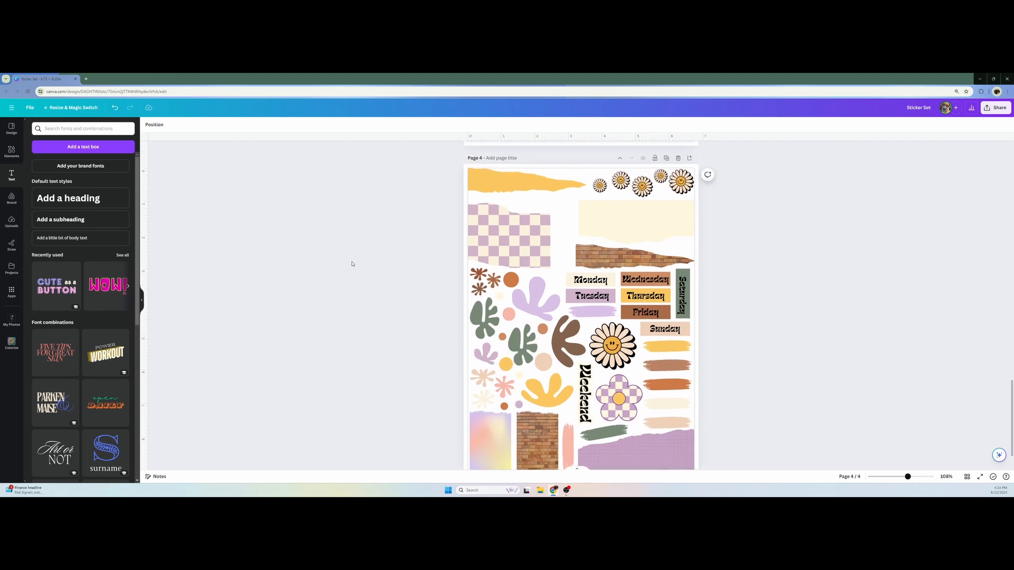
scroll(369, 269, down, 1)
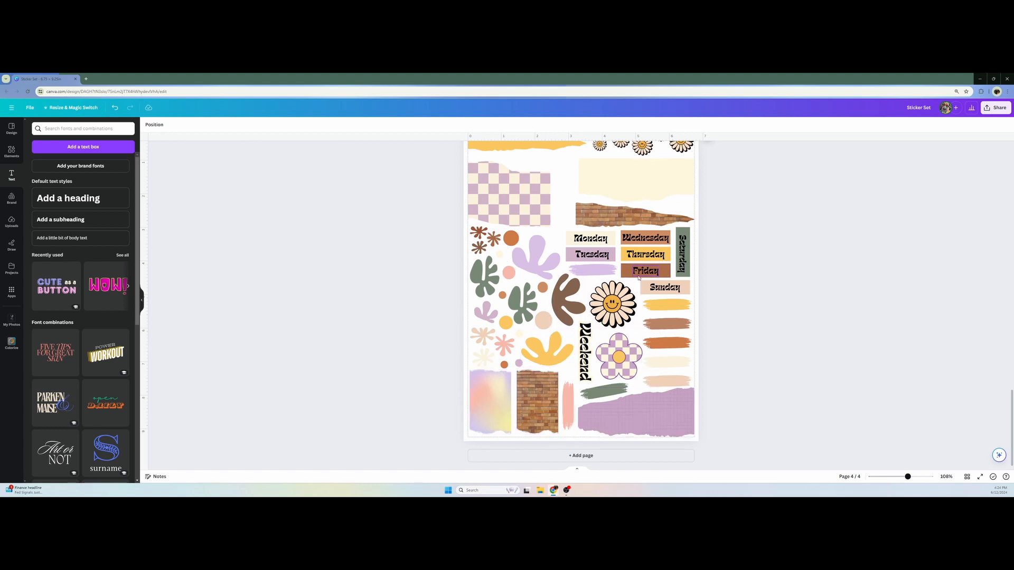
Clear the blob element search, add a square shape and resize it to a rectangle just inside the pastel gradient torn paper
click(11, 151)
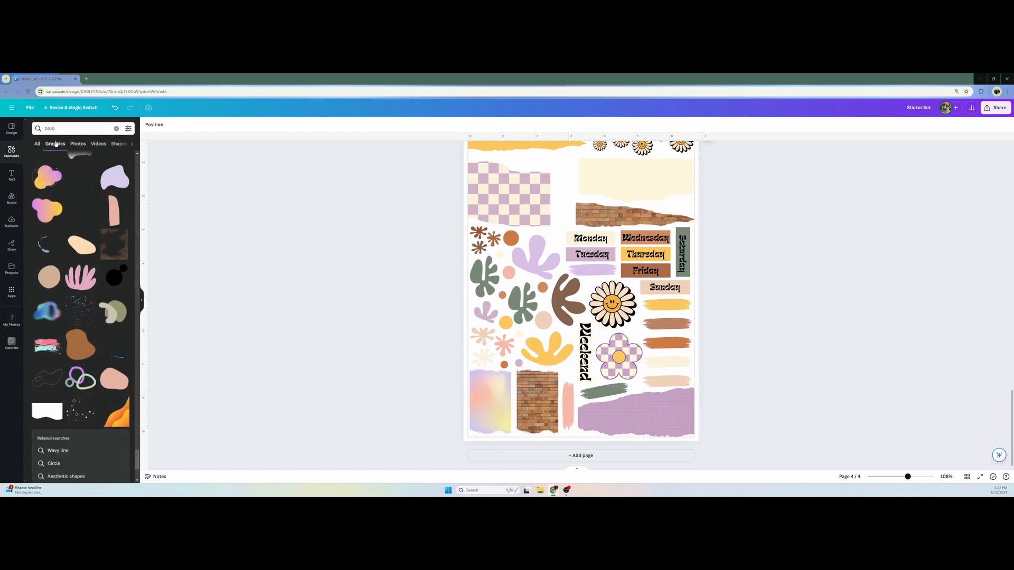
click(37, 143)
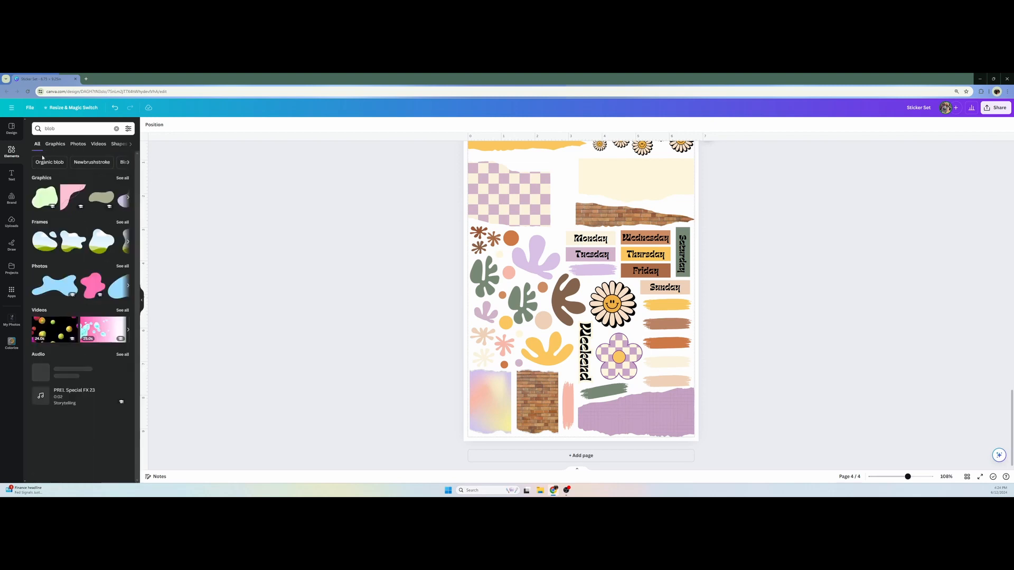
click(116, 129)
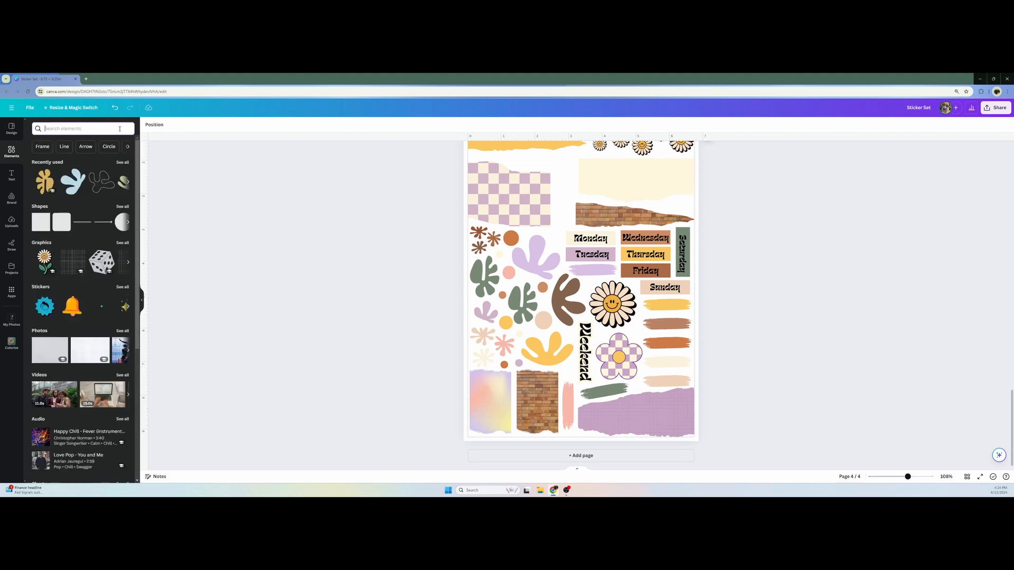
click(34, 227)
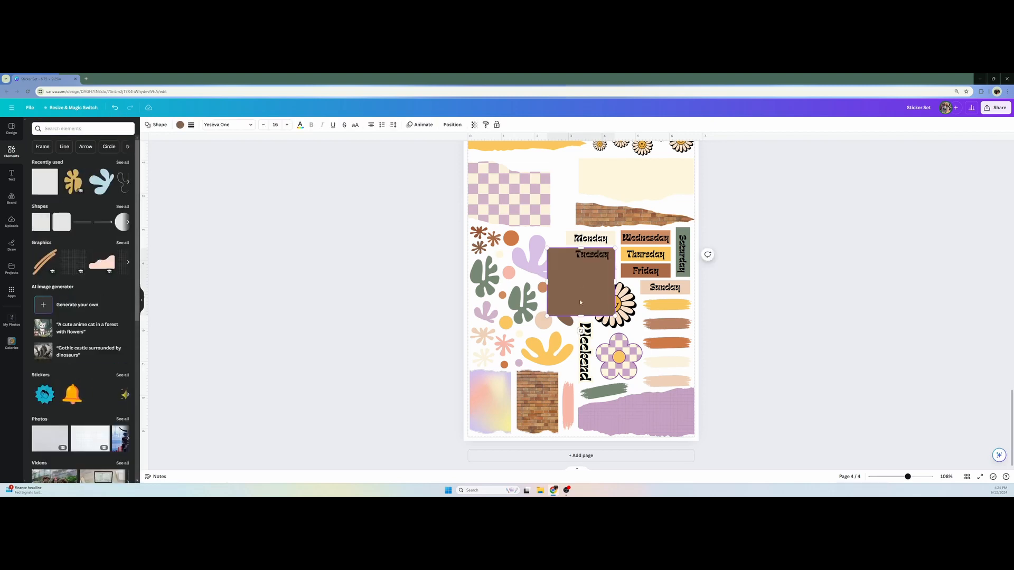
drag(569, 288, 490, 401)
click(420, 360)
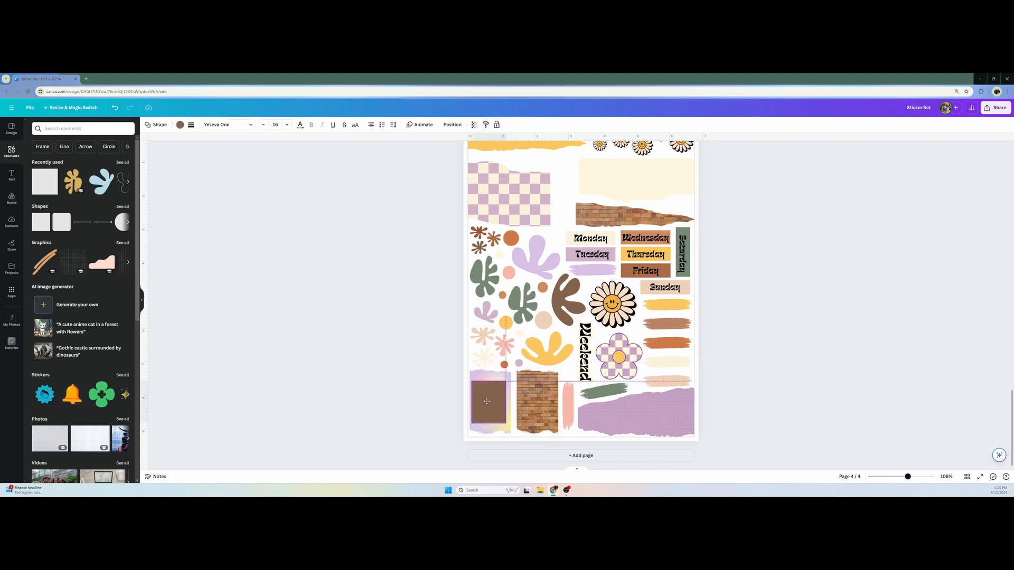
Color the rectangle on the gradient paper white and set its transparency to 61
click(180, 125)
click(124, 271)
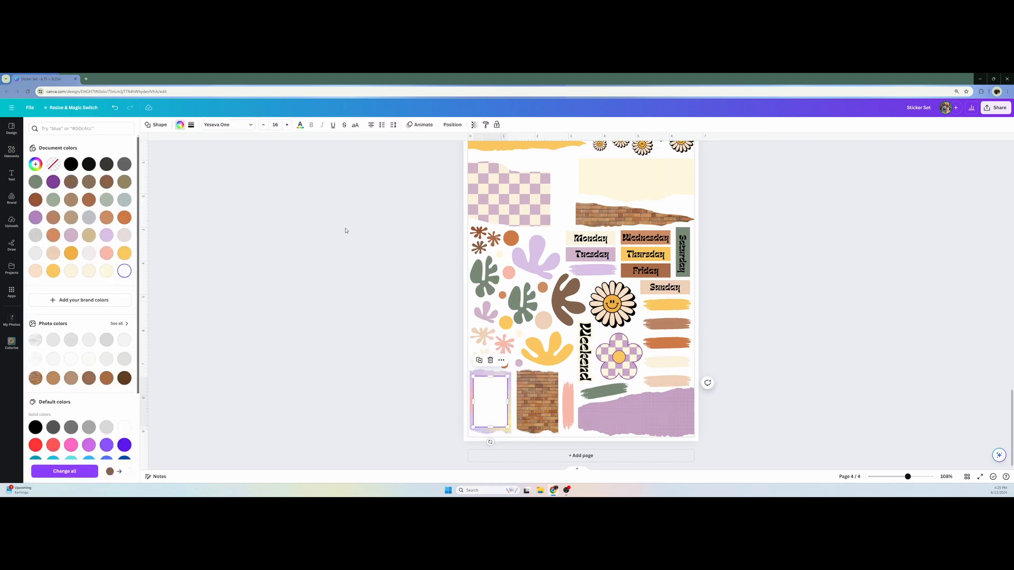
click(474, 125)
drag(456, 154, 445, 153)
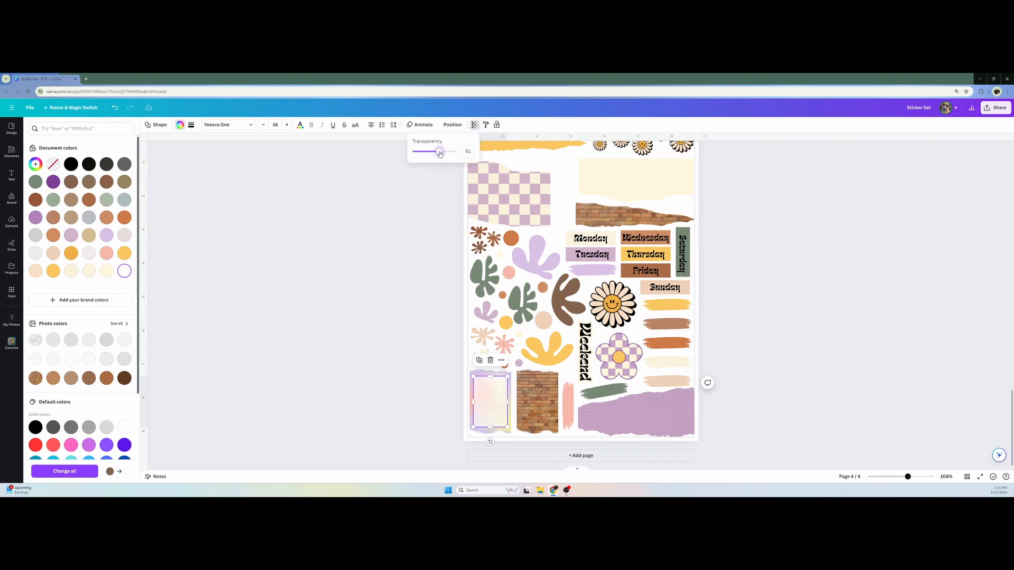
Duplicate the translucent white rectangle and center the copy on the upright torn brick paper
click(482, 404)
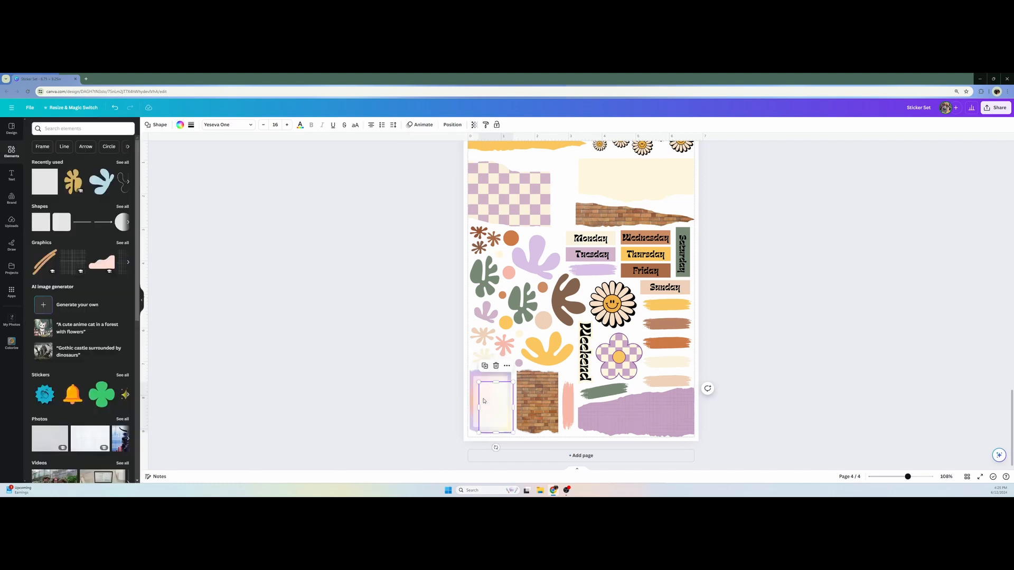
drag(483, 404, 531, 404)
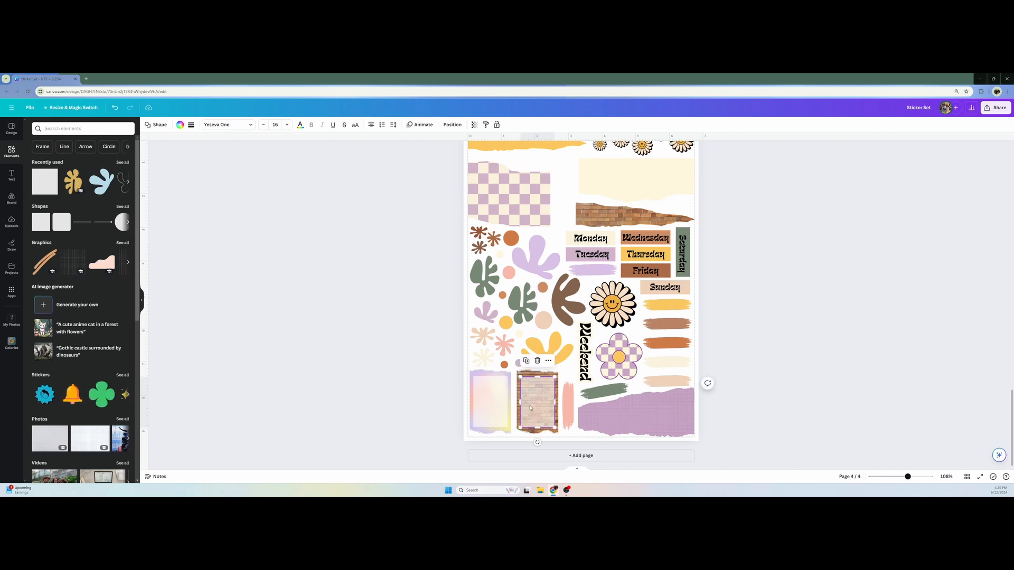
click(307, 369)
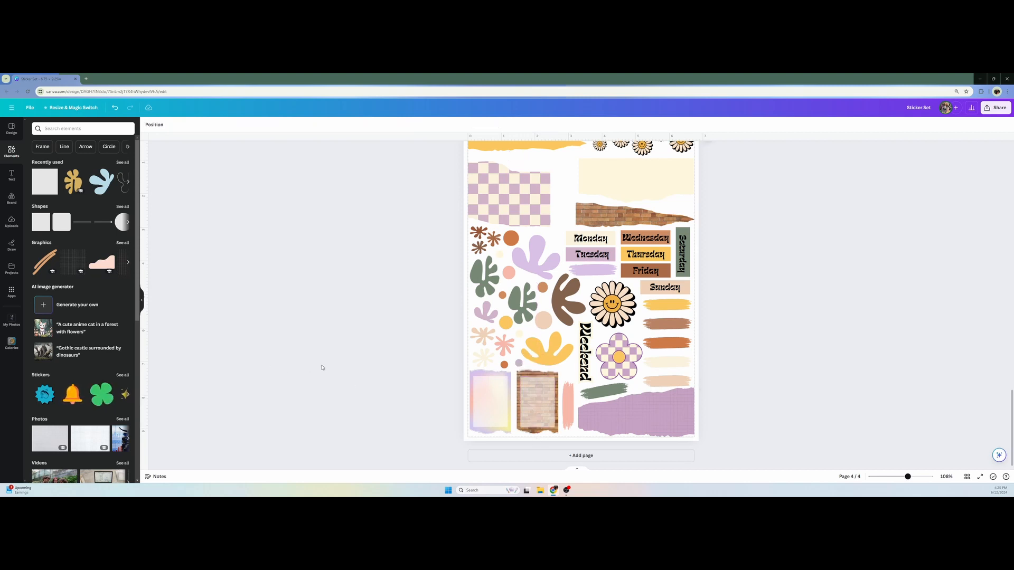
Try terracotta and other document colors on the translucent rectangle over the upright brick paper and return it to white
click(532, 397)
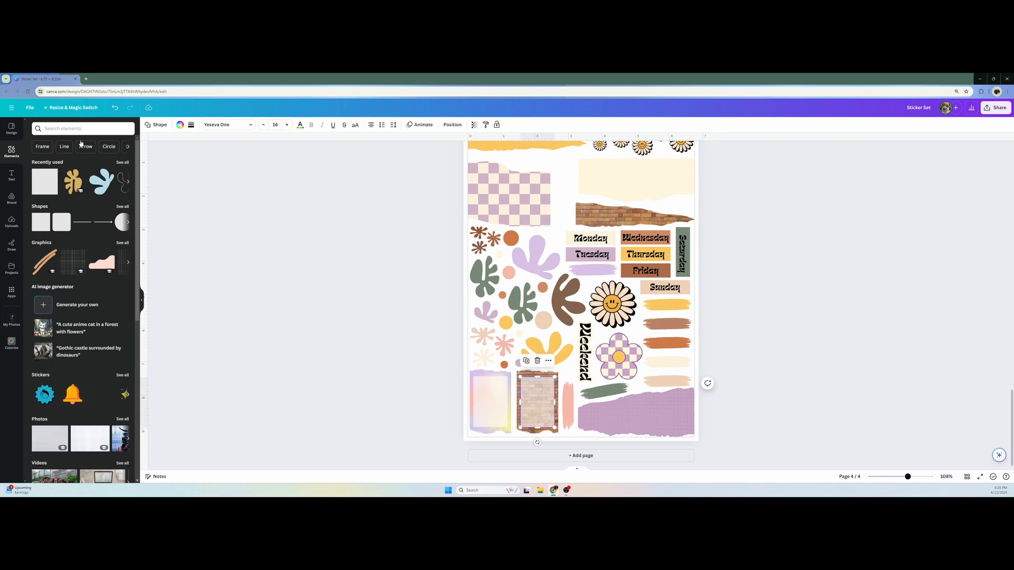
click(180, 125)
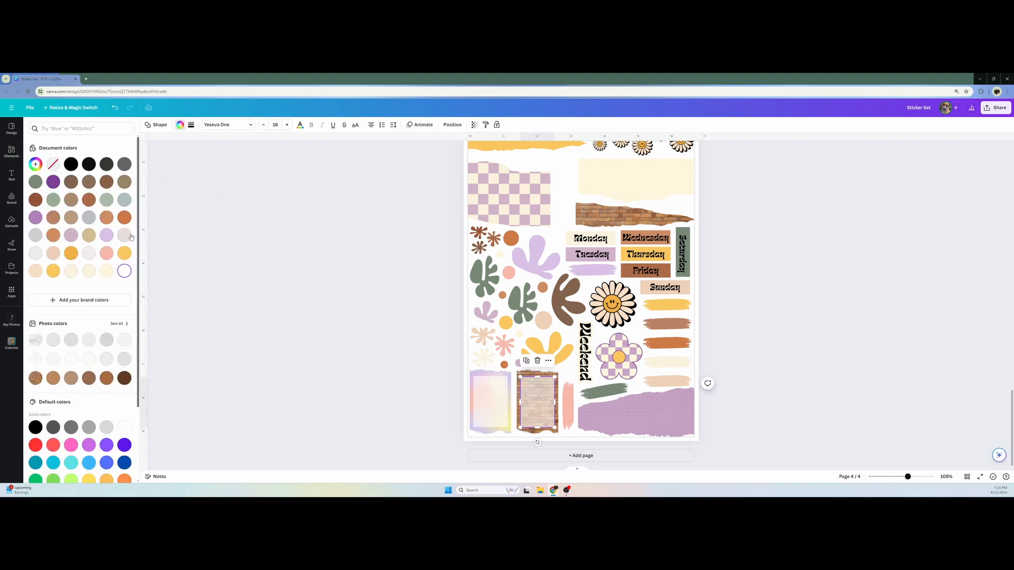
click(108, 219)
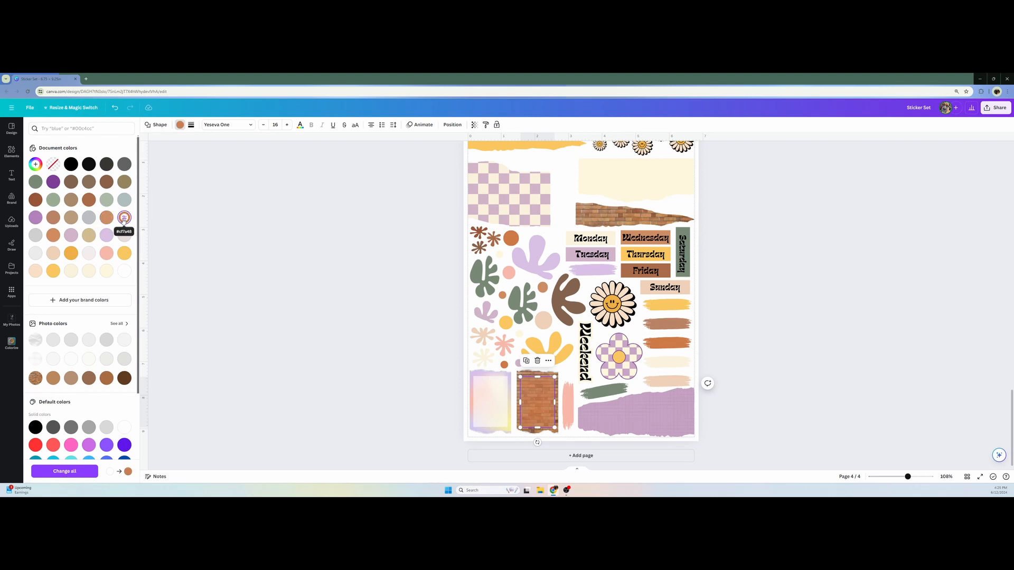
click(71, 271)
click(121, 273)
click(251, 280)
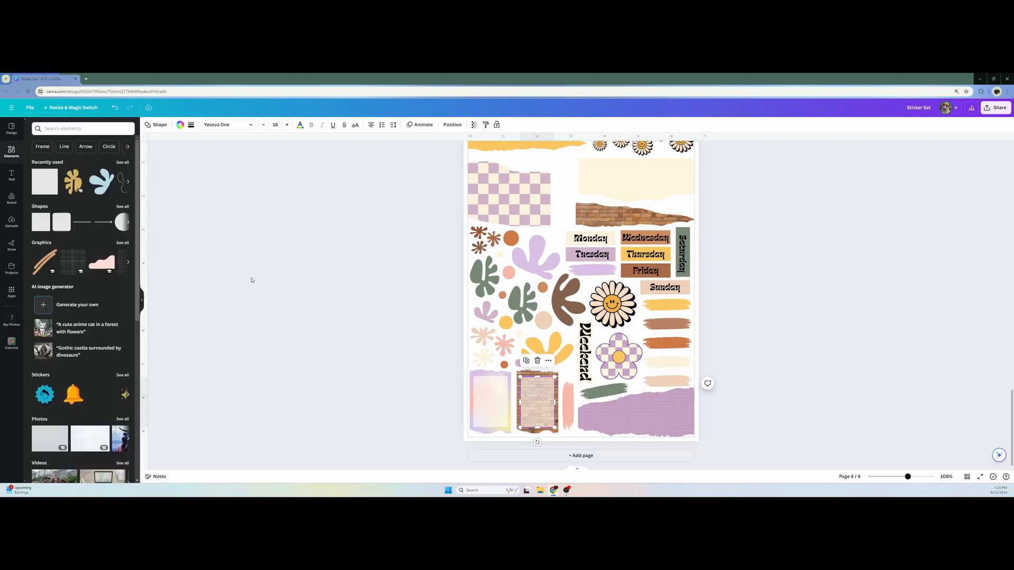
Adjust the transparency of the white rectangle on the upright brick paper
click(252, 280)
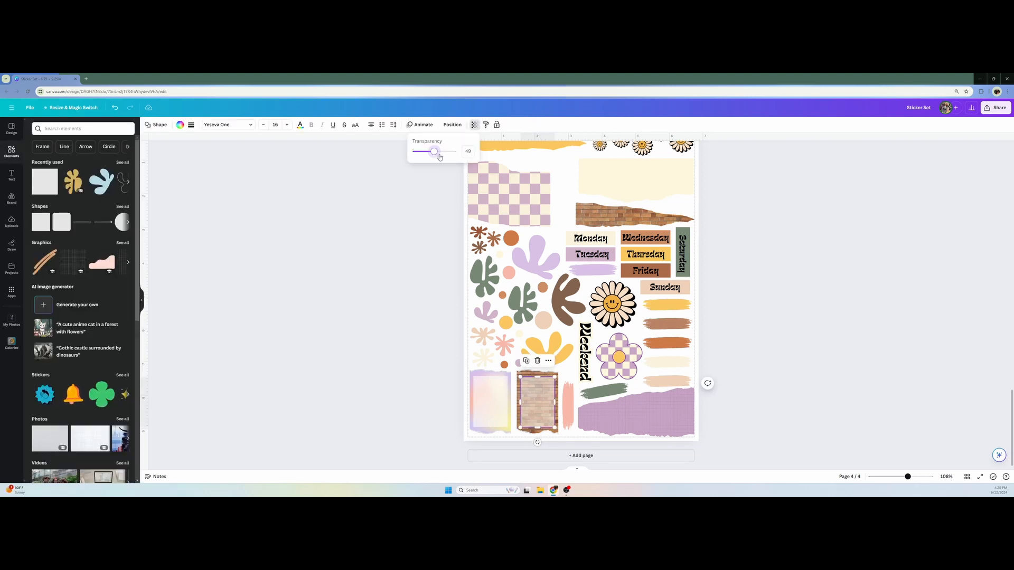
click(472, 151)
click(376, 313)
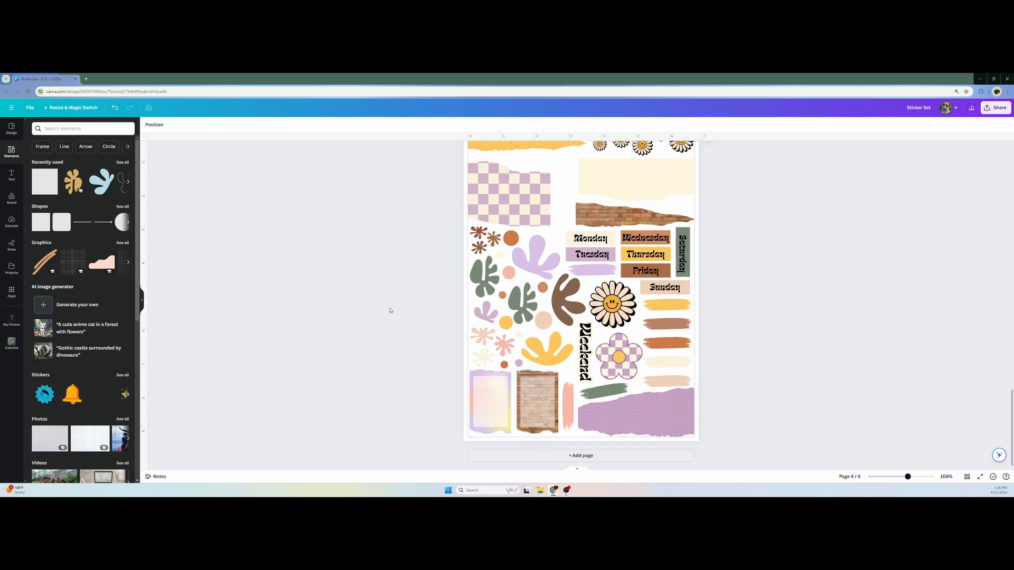
Review the sticker layouts on the earlier pages and return to page 4
scroll(390, 311, up, 12)
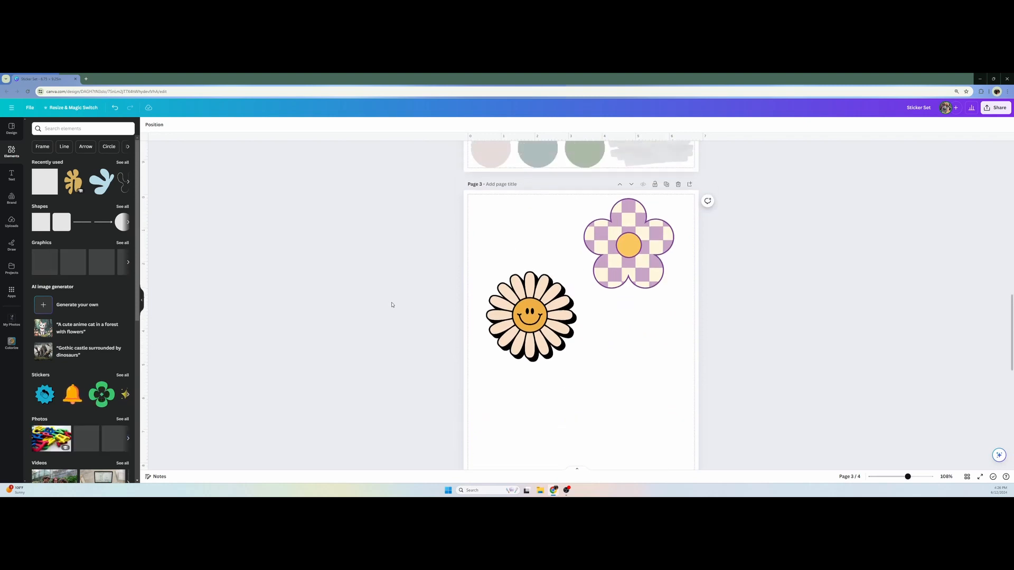
scroll(392, 305, up, 8)
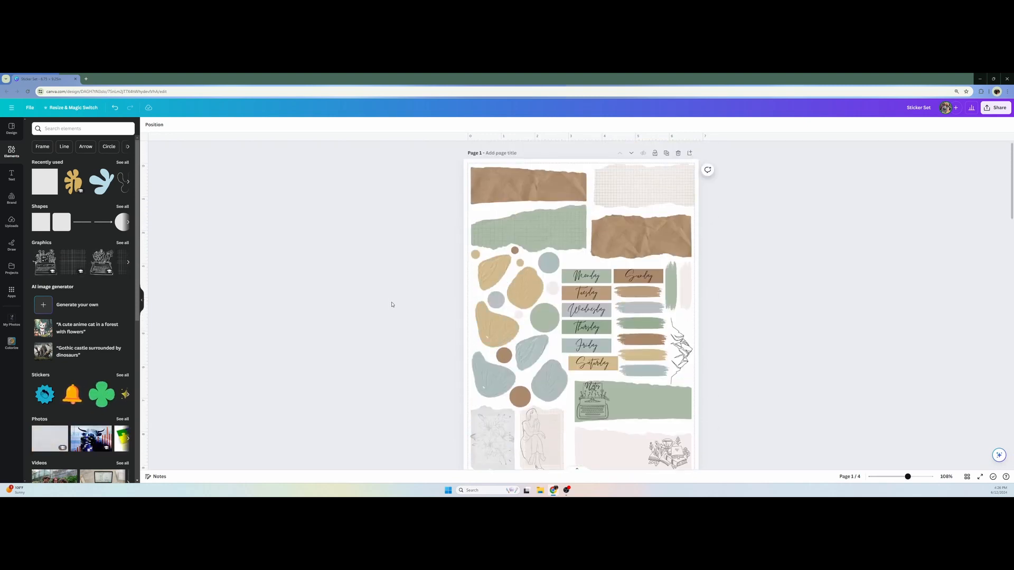
scroll(392, 304, down, 1)
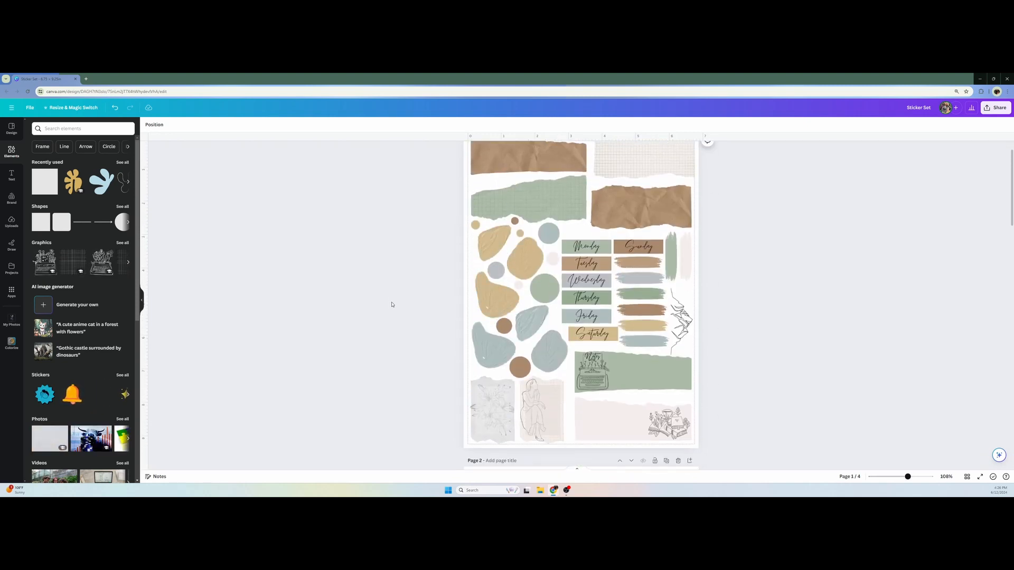
scroll(392, 305, down, 4)
scroll(392, 304, down, 8)
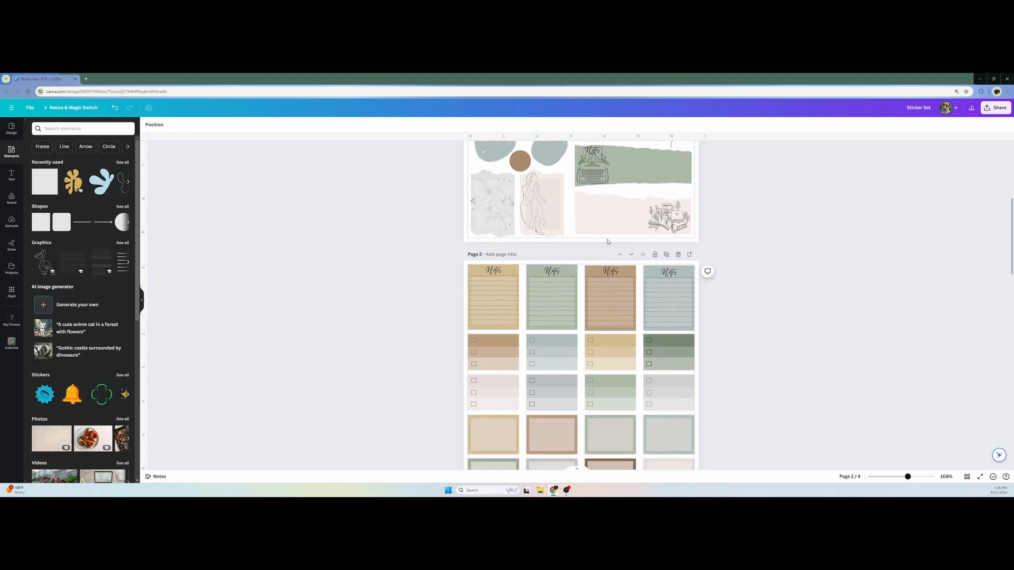
scroll(528, 264, down, 10)
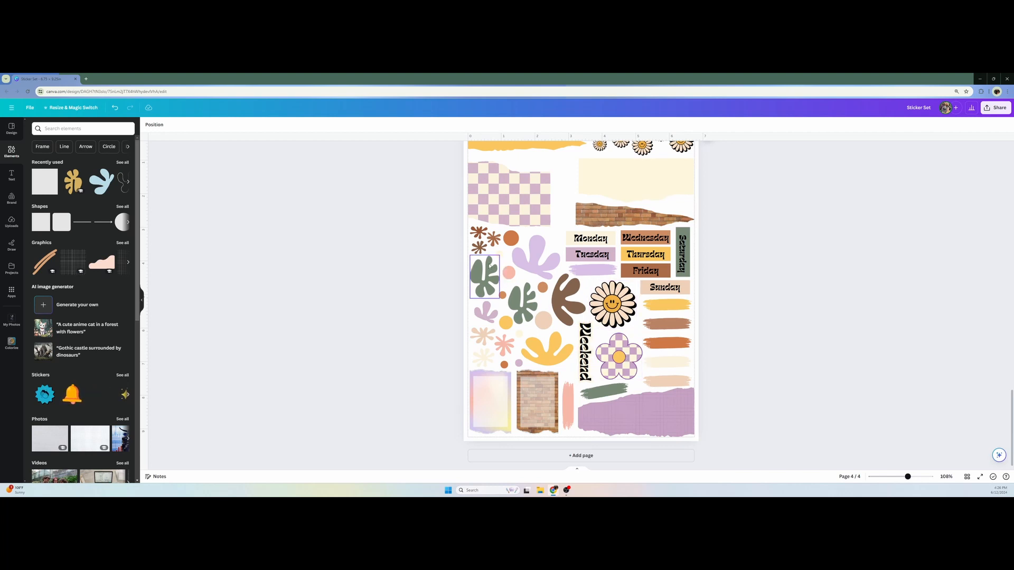
Search the elements for "70s vibe" and browse the full set of graphics results
click(56, 129)
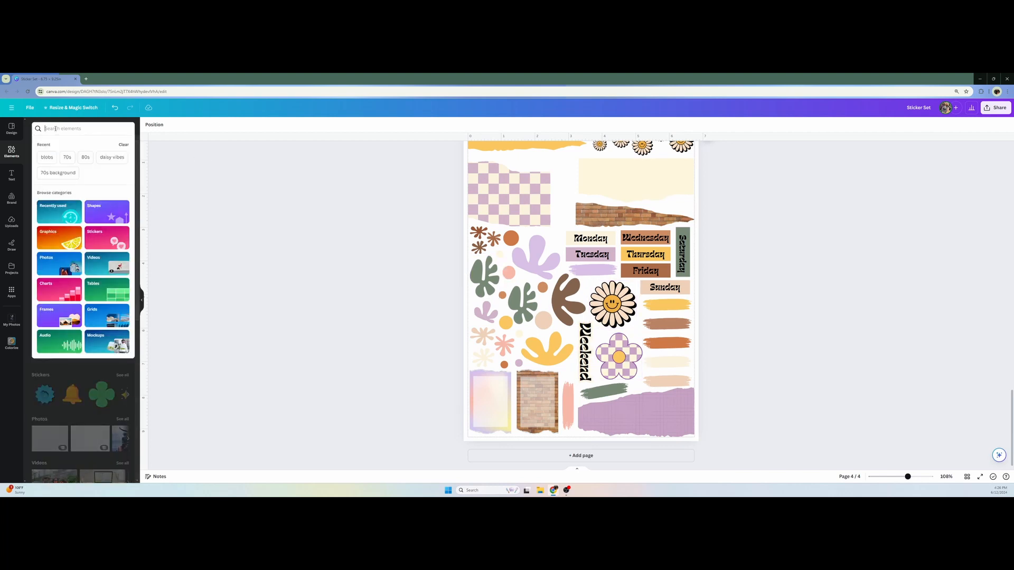
text(70s)
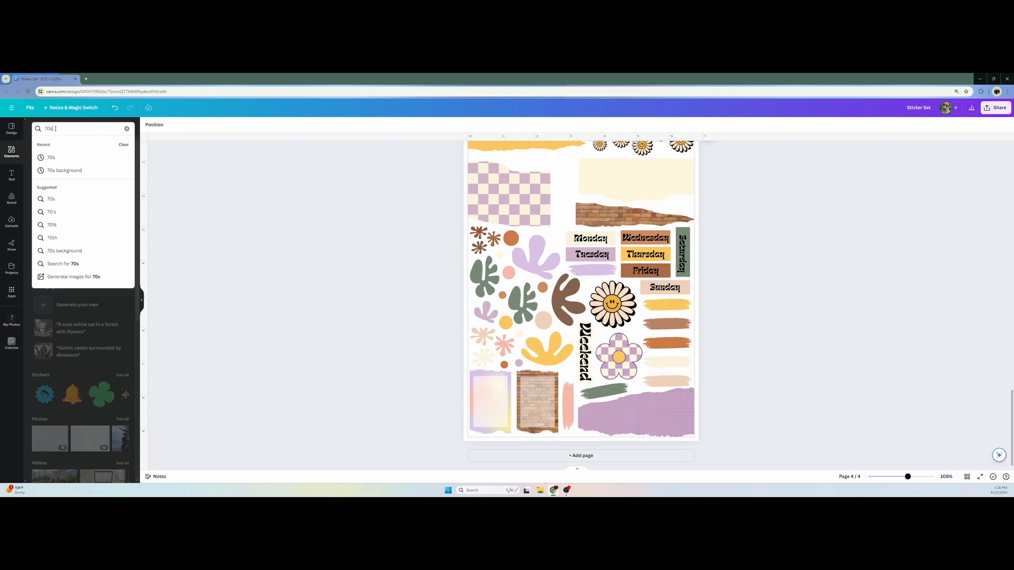
text( vibe)
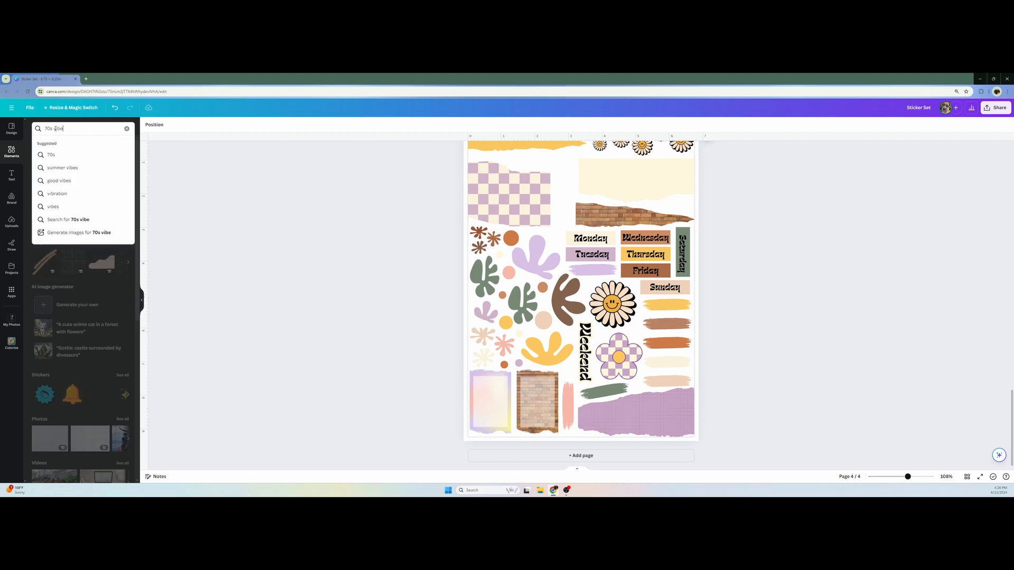
key(Return)
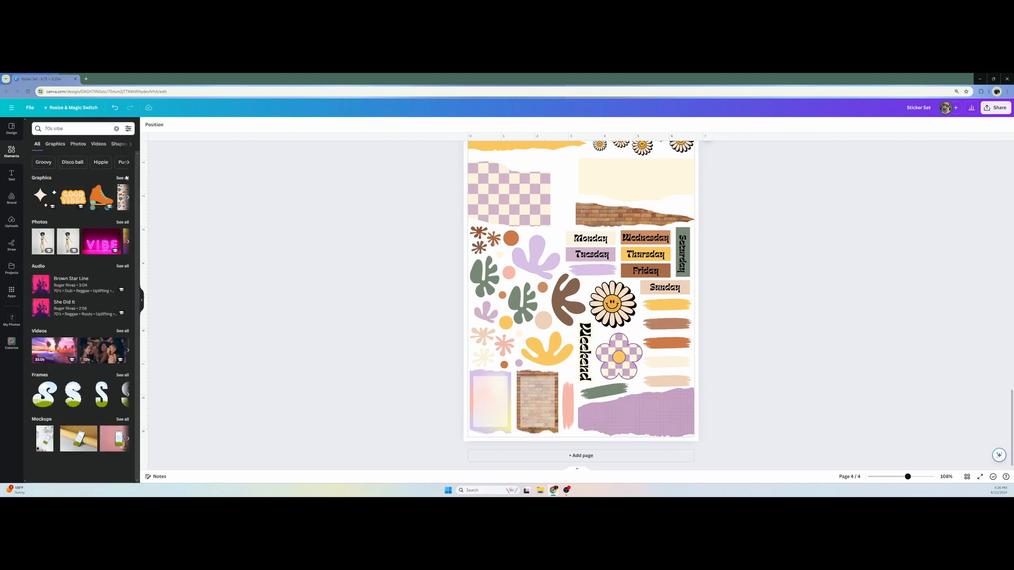
click(123, 178)
scroll(48, 327, down, 5)
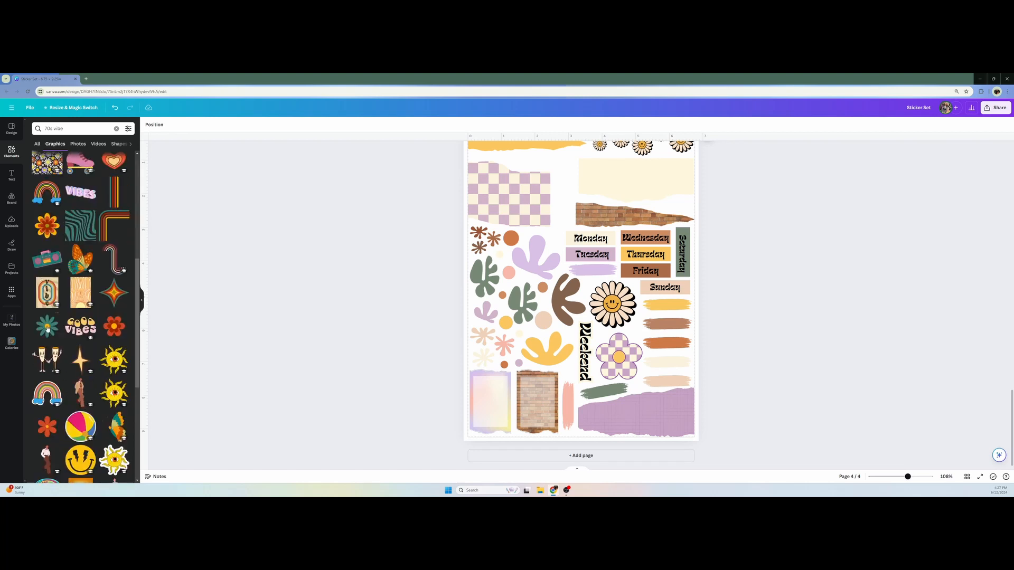
Add the teal flower graphic, shrink it onto the left end of the yellow torn strip and recolor its petals sage green and center pale
click(48, 327)
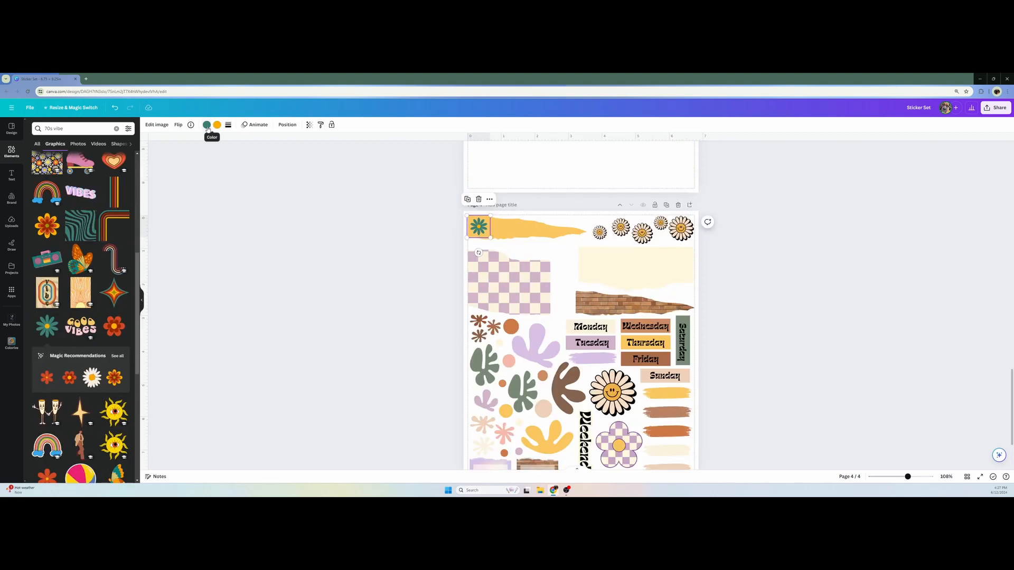
click(206, 124)
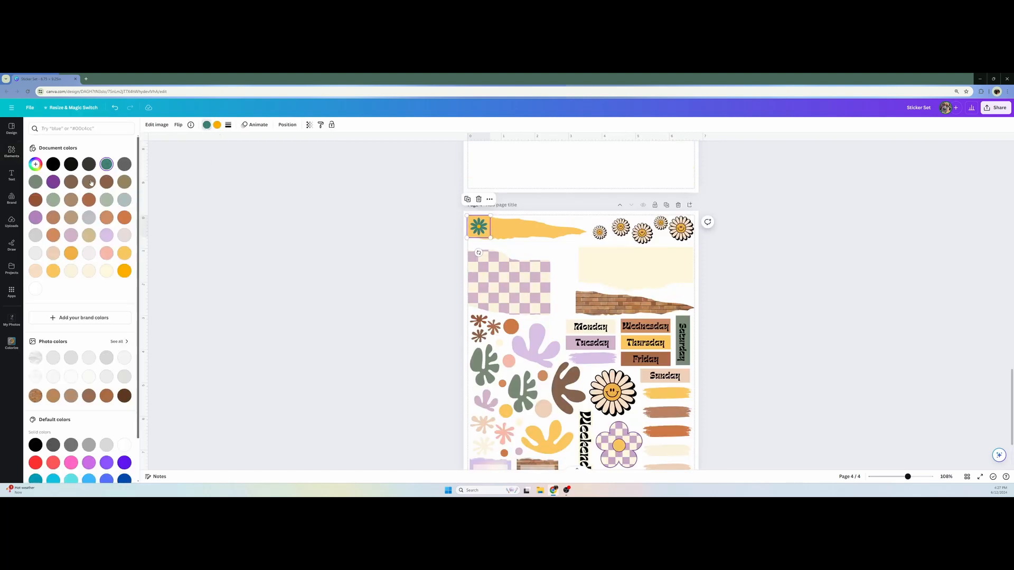
click(35, 165)
click(123, 233)
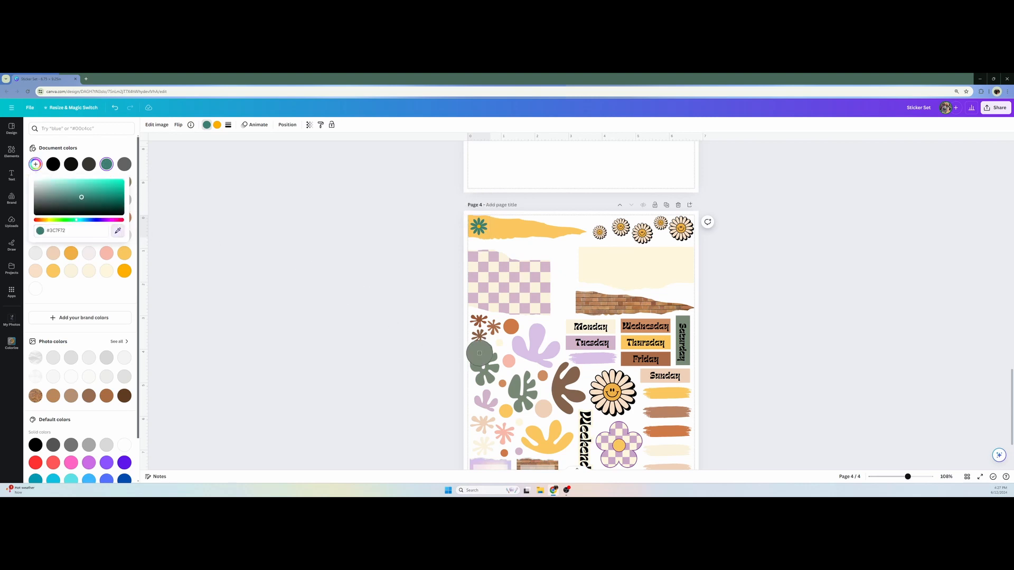
click(478, 227)
click(479, 227)
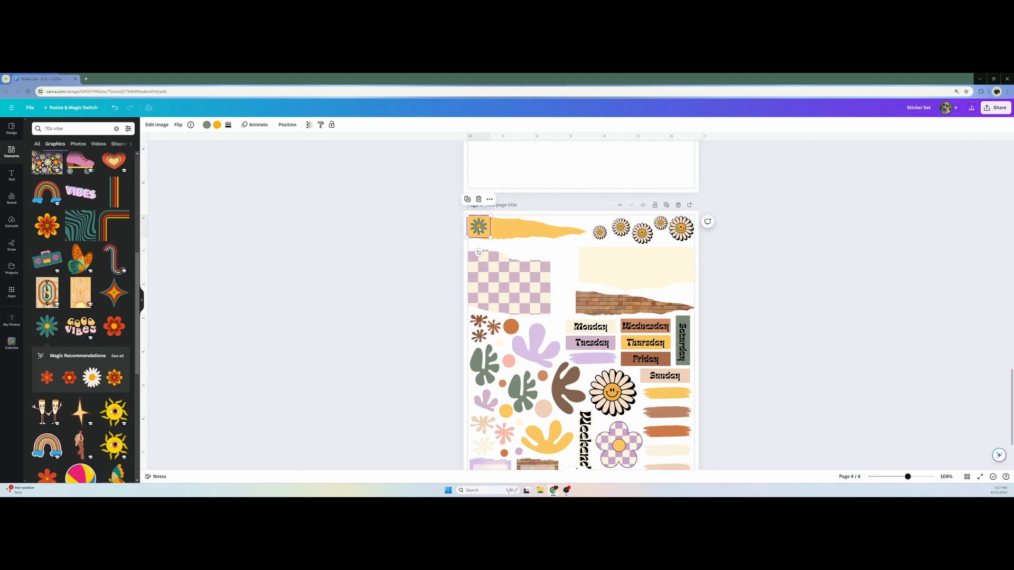
click(211, 127)
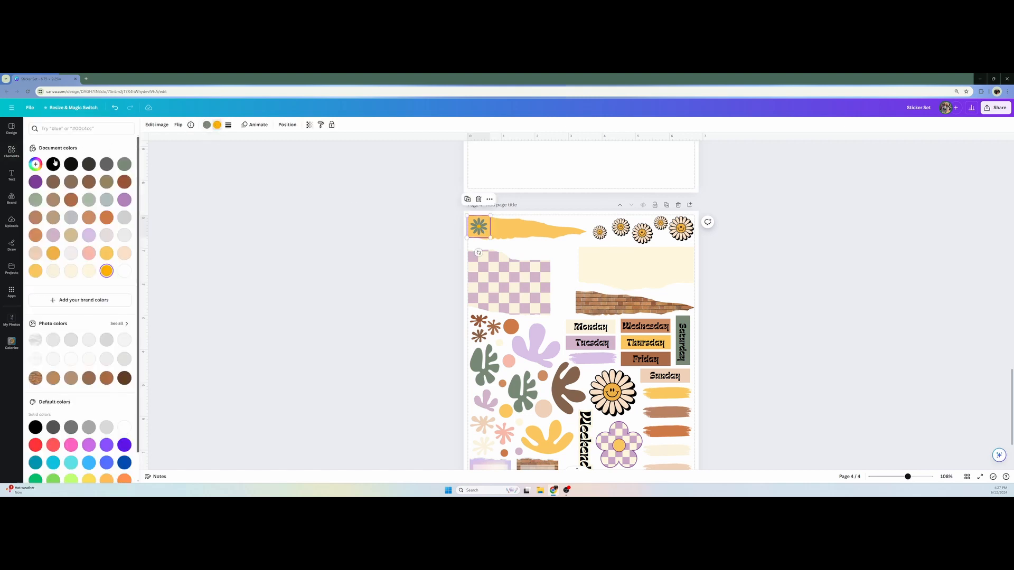
click(406, 254)
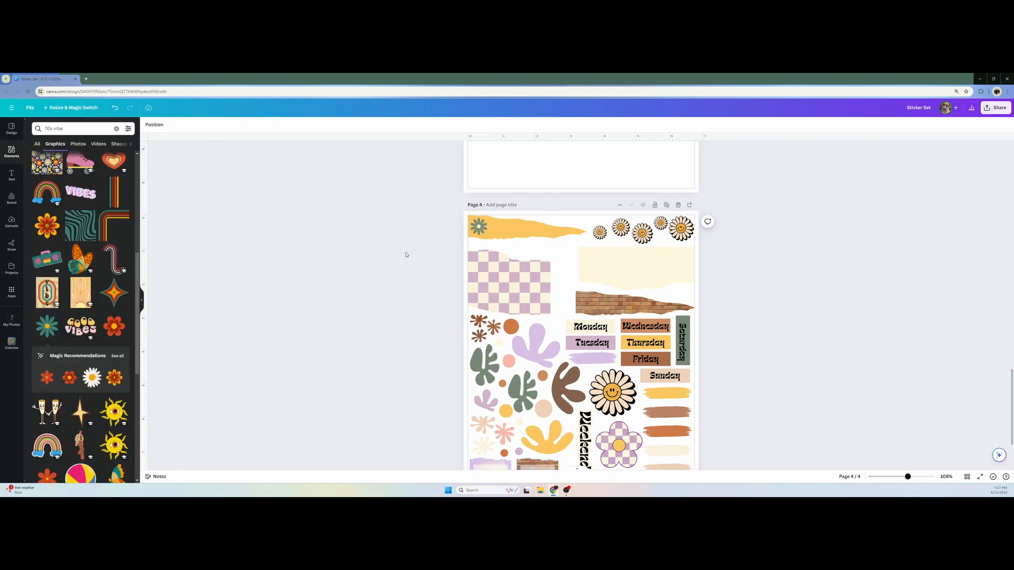
Add the multicolored wavy lines graphic, enlarge it to the width of the cream torn paper and crop it to the paper's top edge
scroll(406, 256, down, 1)
scroll(79, 338, down, 18)
click(47, 376)
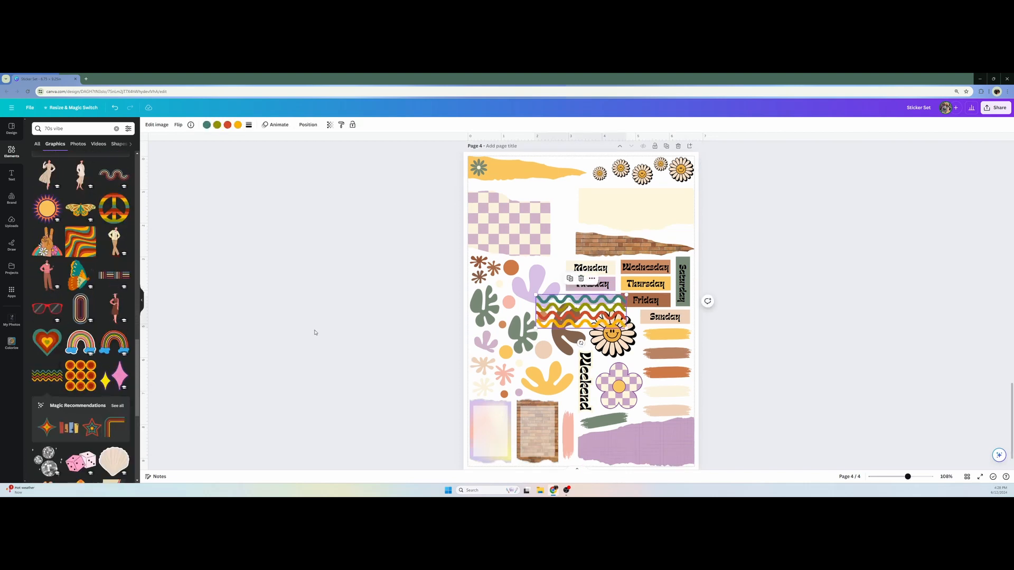
mouse_move(602, 315)
mouse_down()
mouse_move(642, 208)
mouse_move(697, 223)
mouse_move(679, 207)
mouse_up()
shift+click(673, 219)
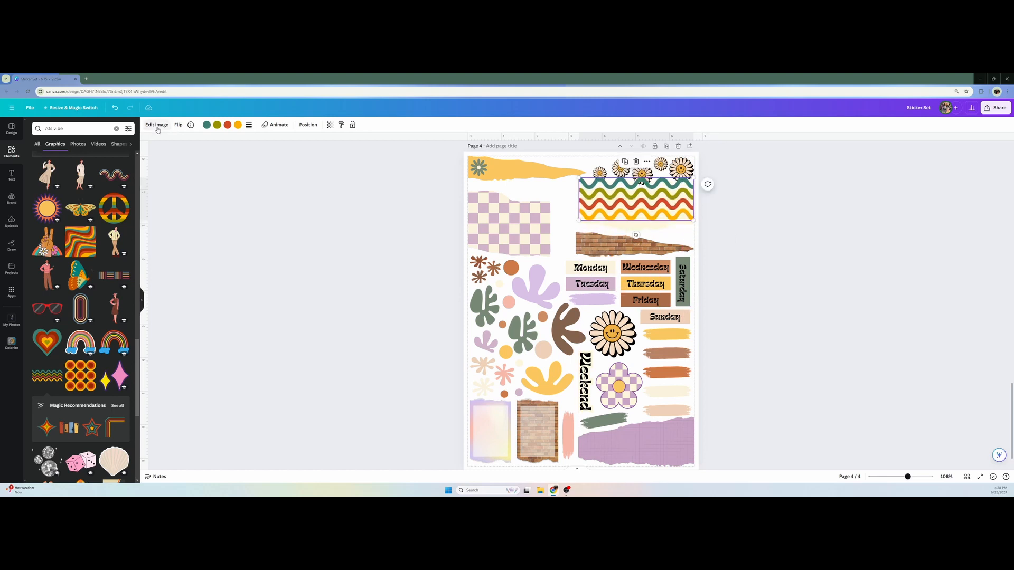
click(158, 127)
click(122, 128)
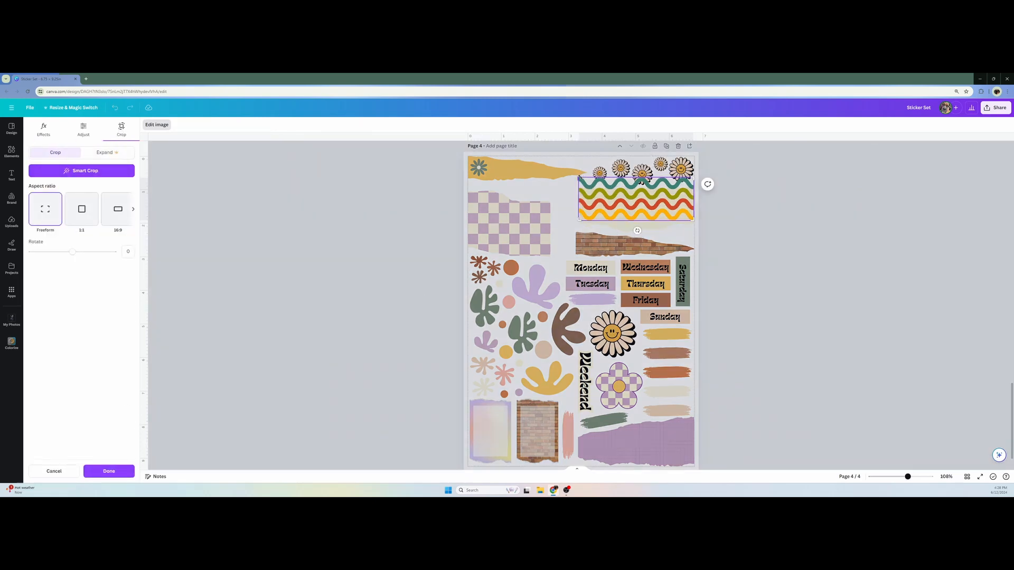
click(754, 201)
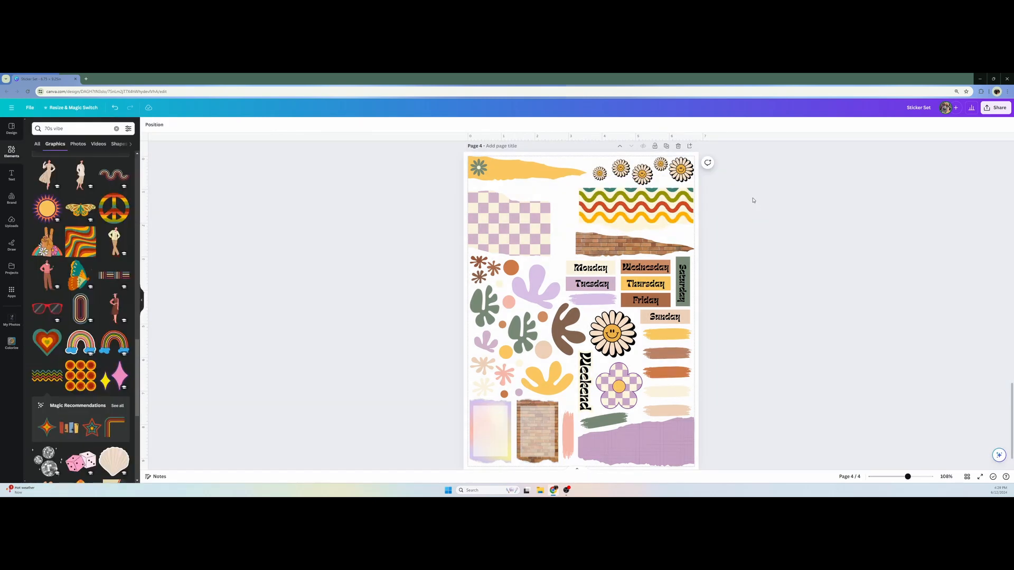
Recolor the wavy lines with colors sampled from the page: teal to brown, olive to burnt orange and red to peach
click(657, 203)
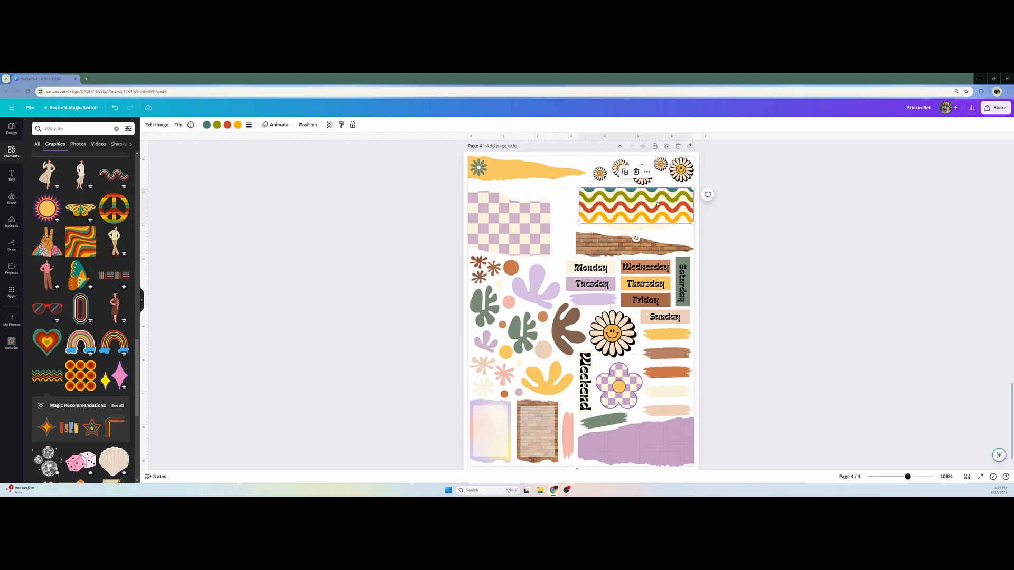
click(207, 125)
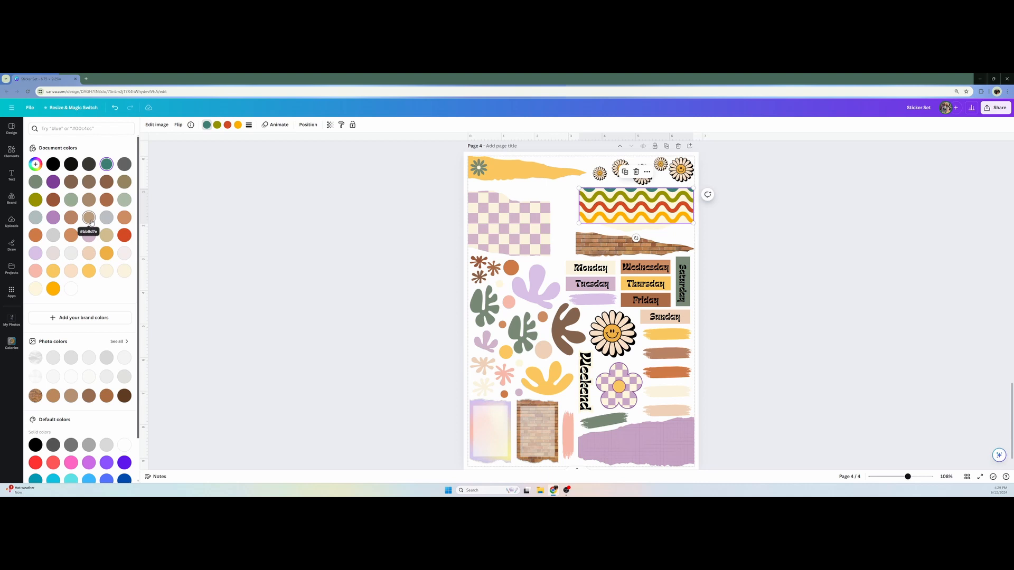
click(36, 165)
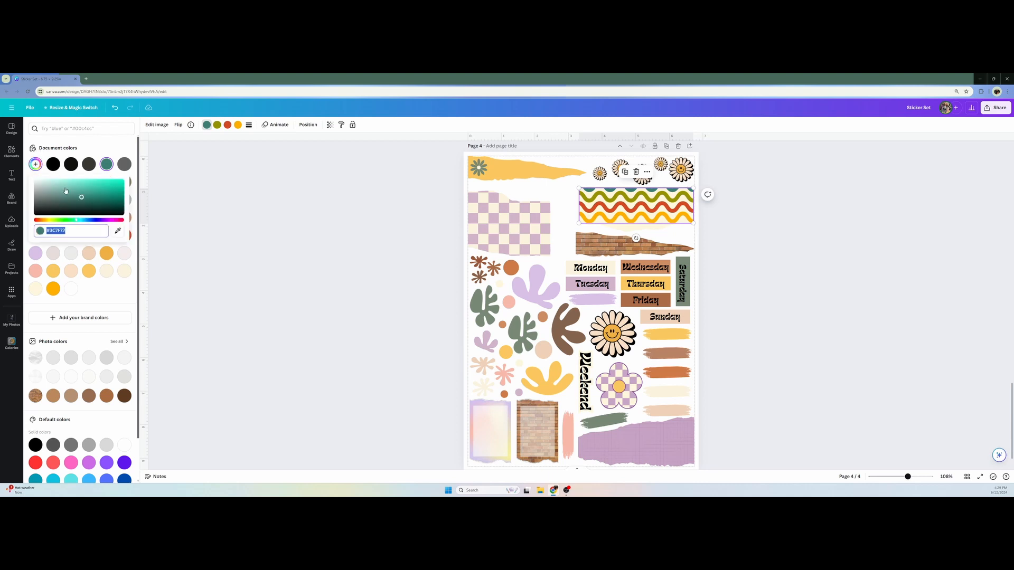
click(117, 230)
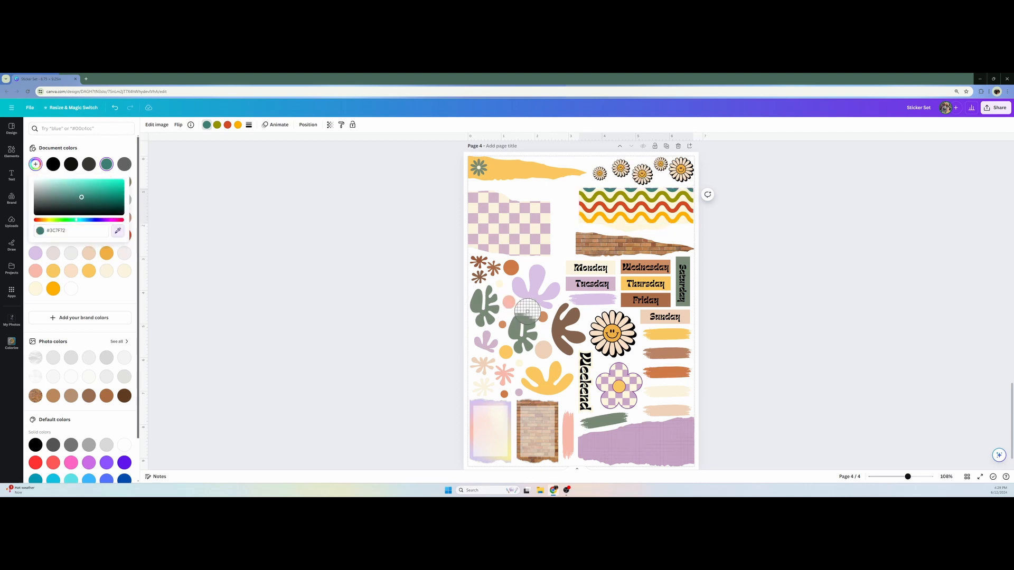
click(561, 330)
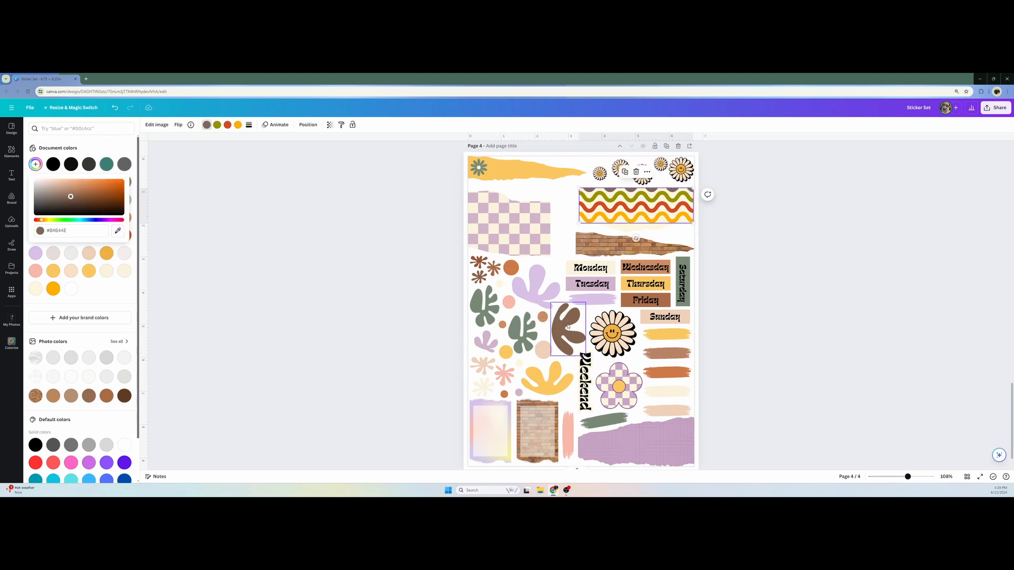
click(217, 126)
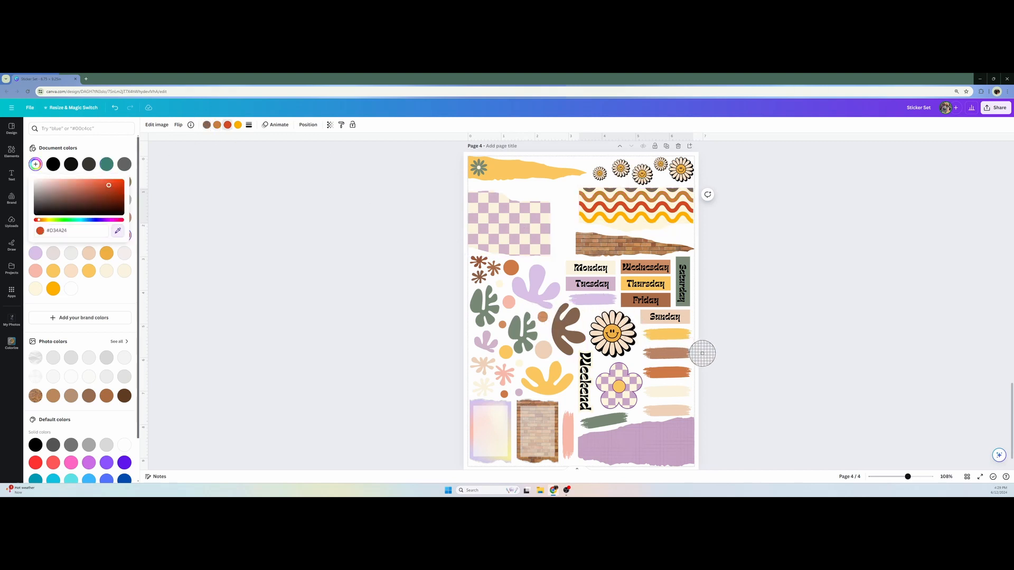
click(674, 409)
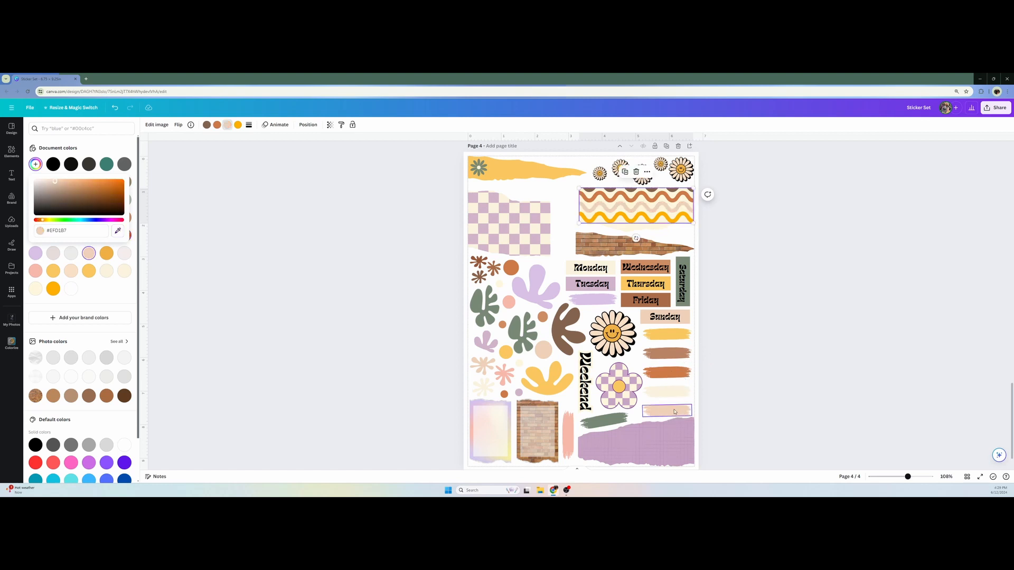
Recolor the yellow wavy line rust brown, sampling the color from the small brown flowers on the page
click(237, 125)
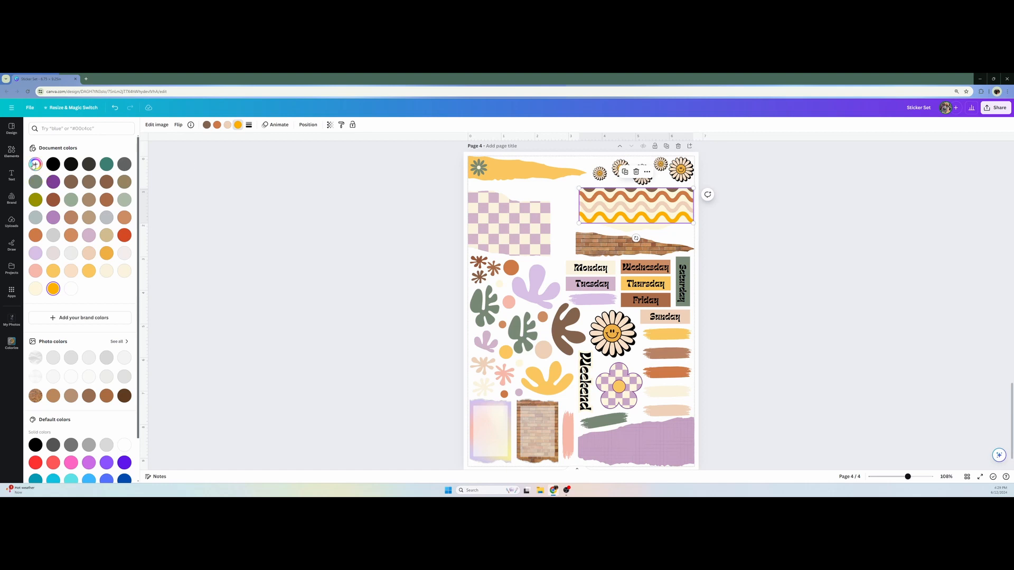
click(35, 164)
click(118, 231)
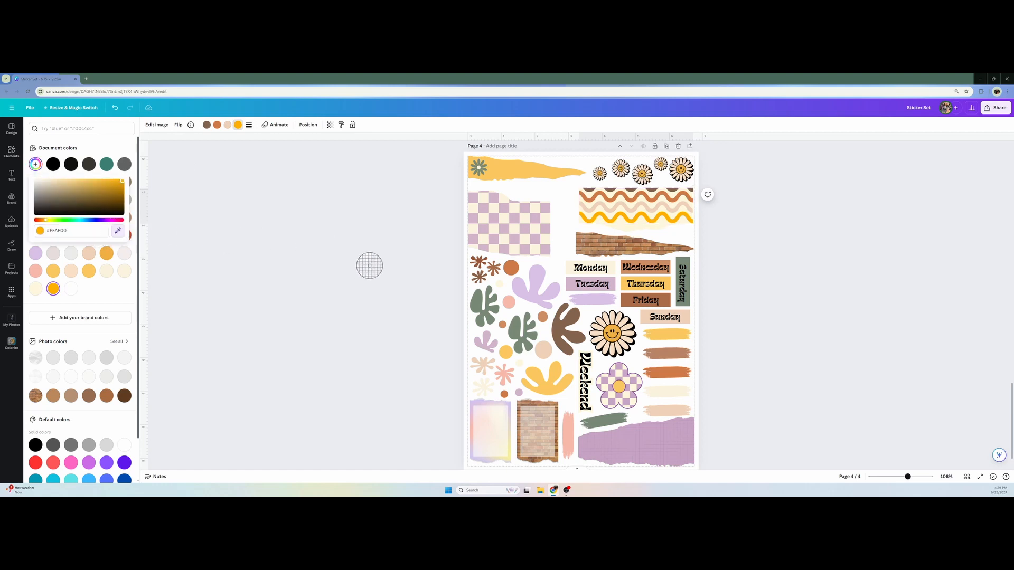
click(478, 262)
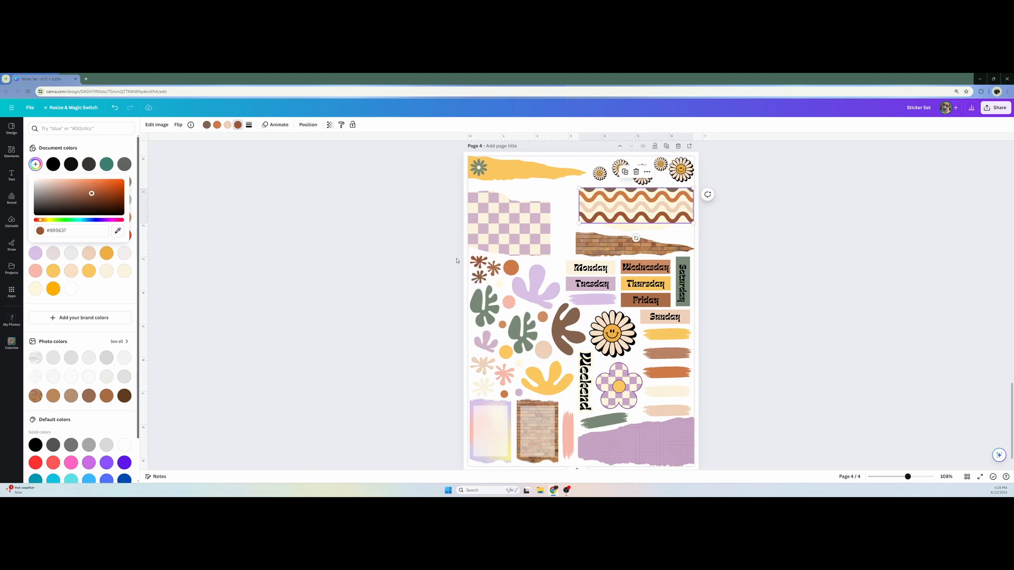
click(436, 267)
click(589, 217)
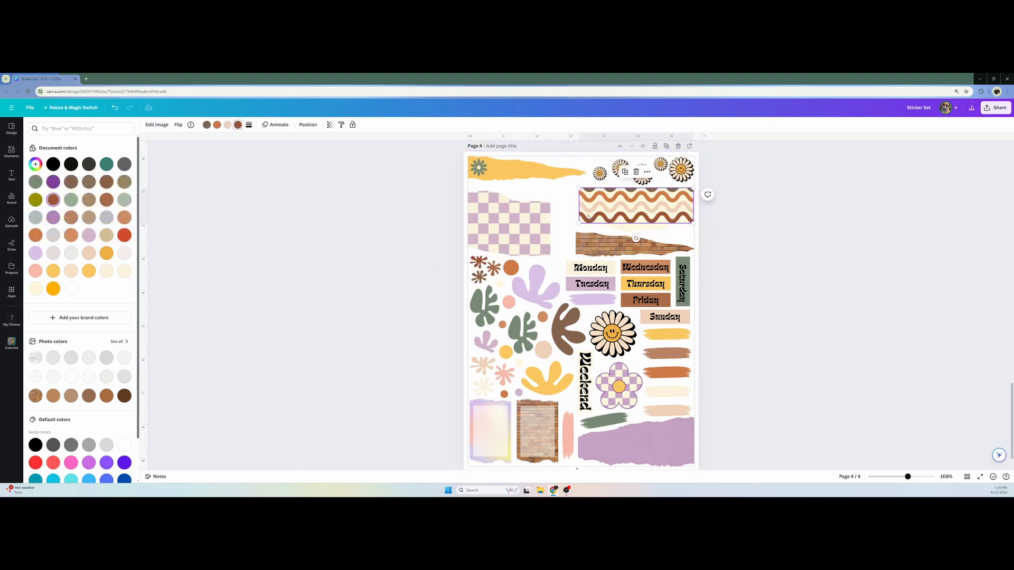
Fade the wavy lines graphic on the cream torn paper by setting its transparency to 20
click(330, 125)
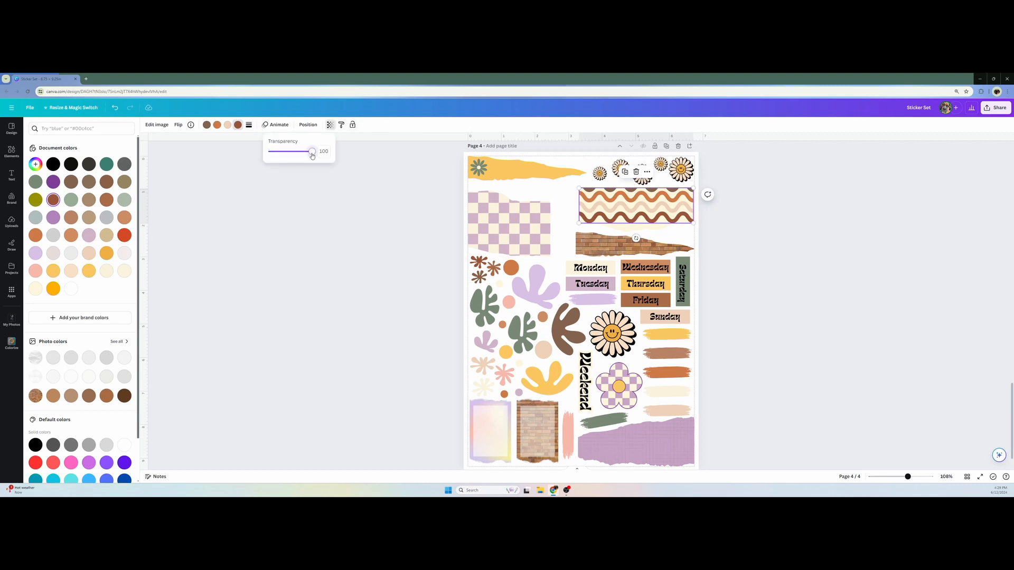
drag(312, 152, 278, 154)
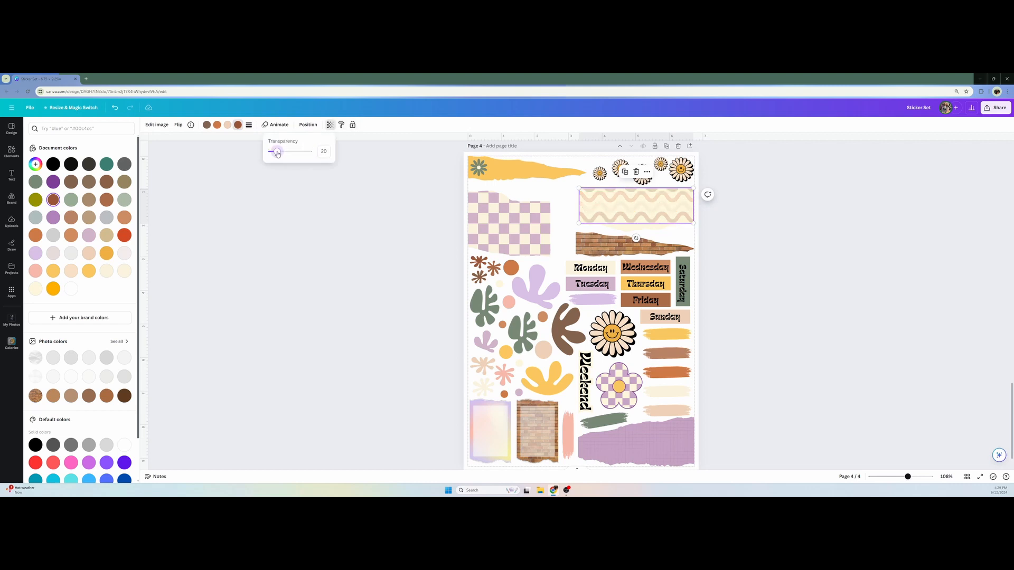
click(331, 218)
click(332, 217)
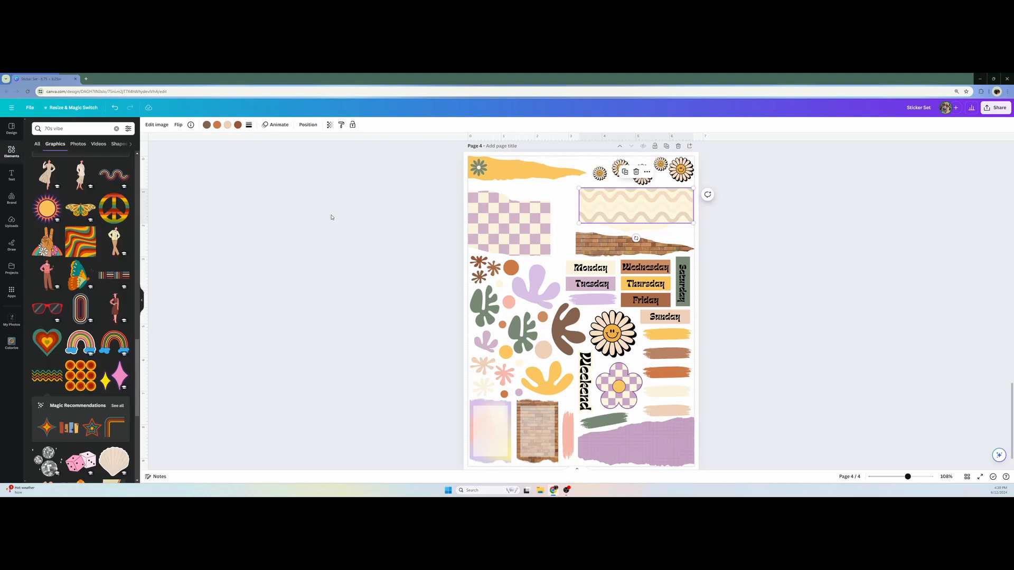
click(332, 217)
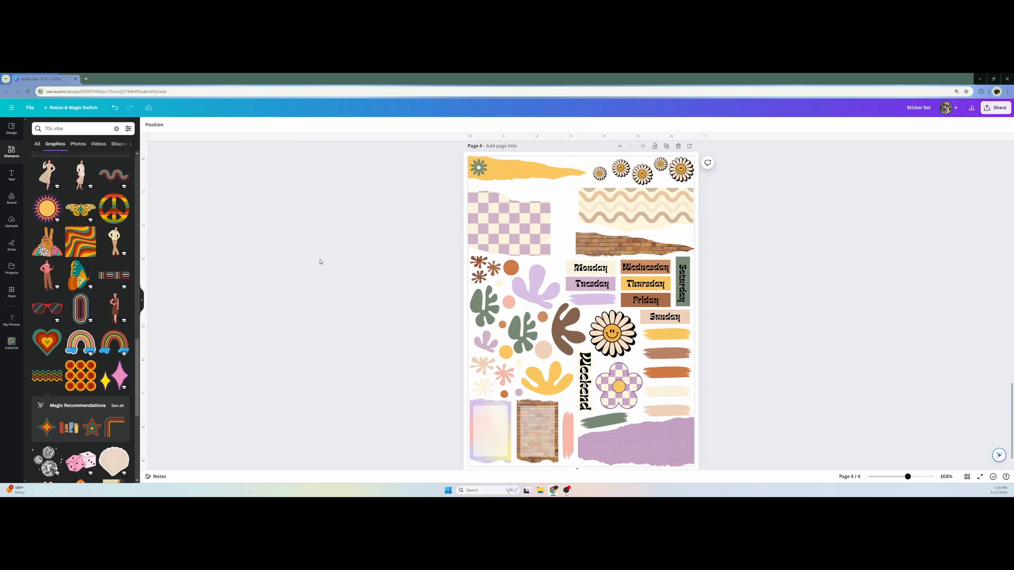
Copy the "Tuesday" label text onto the wavy-lined paper and change the copy to "Notes"
click(603, 284)
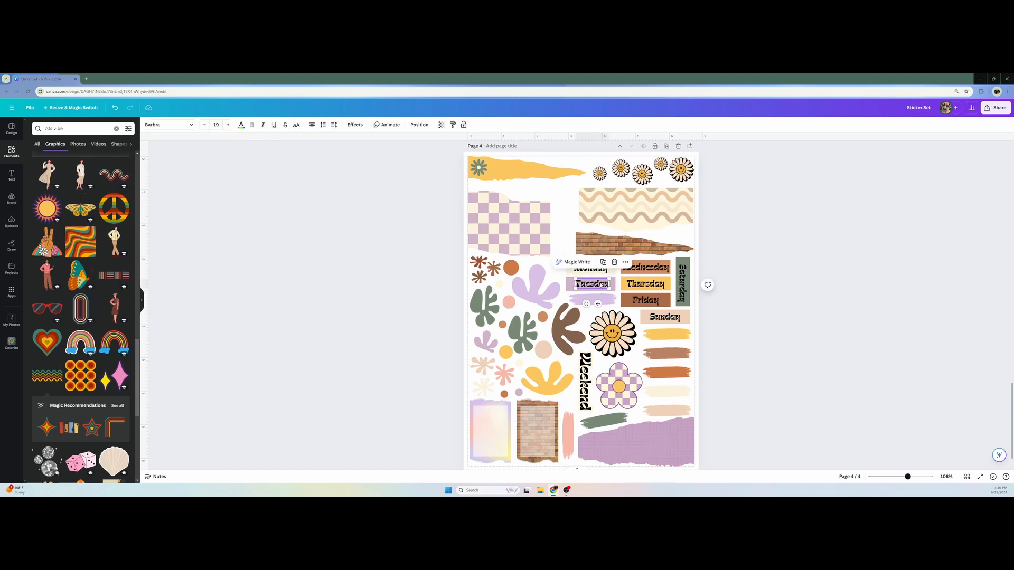
mouse_move(603, 284)
mouse_down()
mouse_move(609, 290)
mouse_move(628, 200)
mouse_move(607, 194)
mouse_up()
double_click(595, 194)
text(Notes)
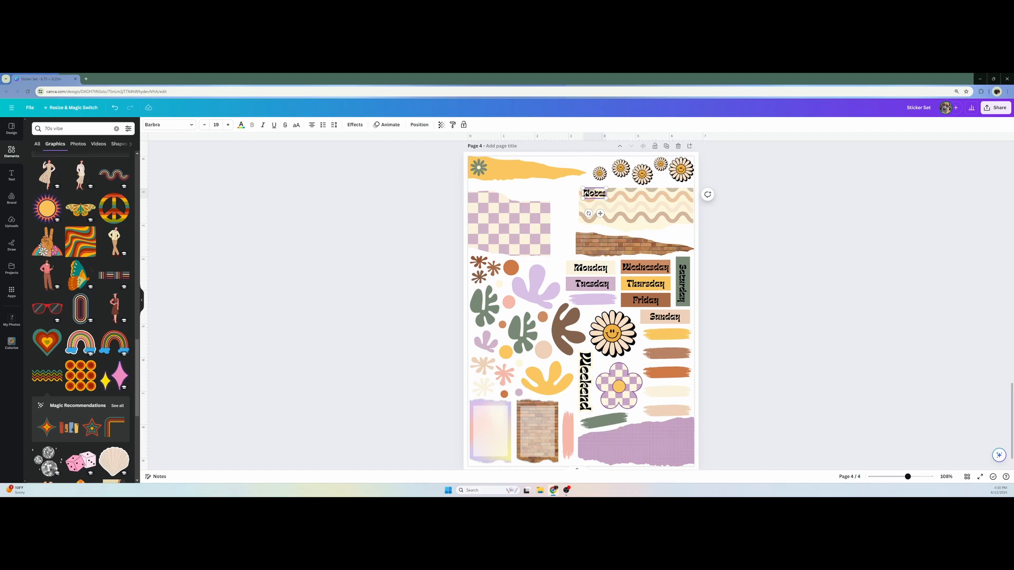
Move the "Notes" heading to the top of the pastel torn paper and place a copy at the top of the brick one
key(Delete)
key(ctrl+z)
key(ctrl+z)
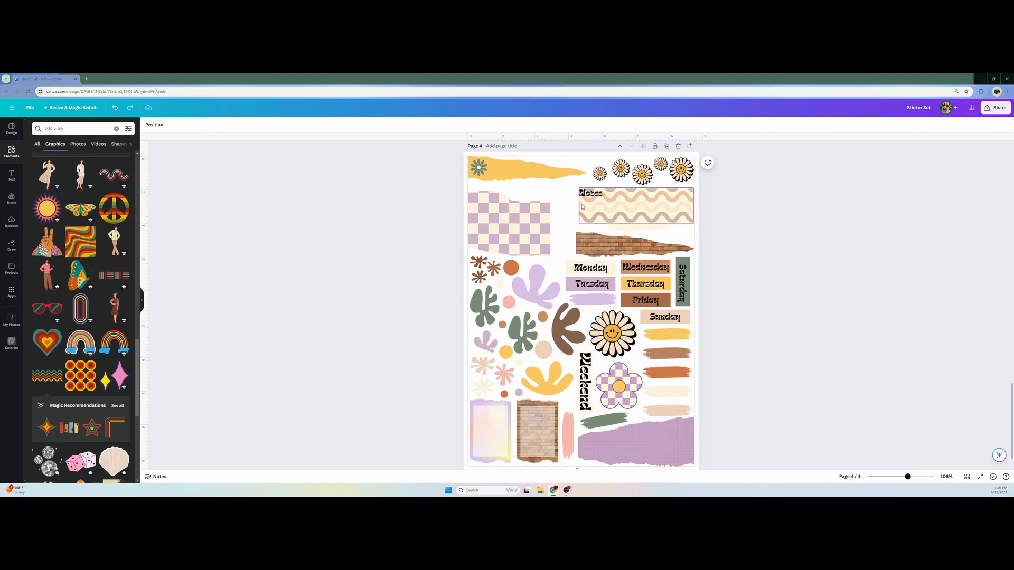
drag(587, 198, 486, 411)
drag(486, 412, 544, 411)
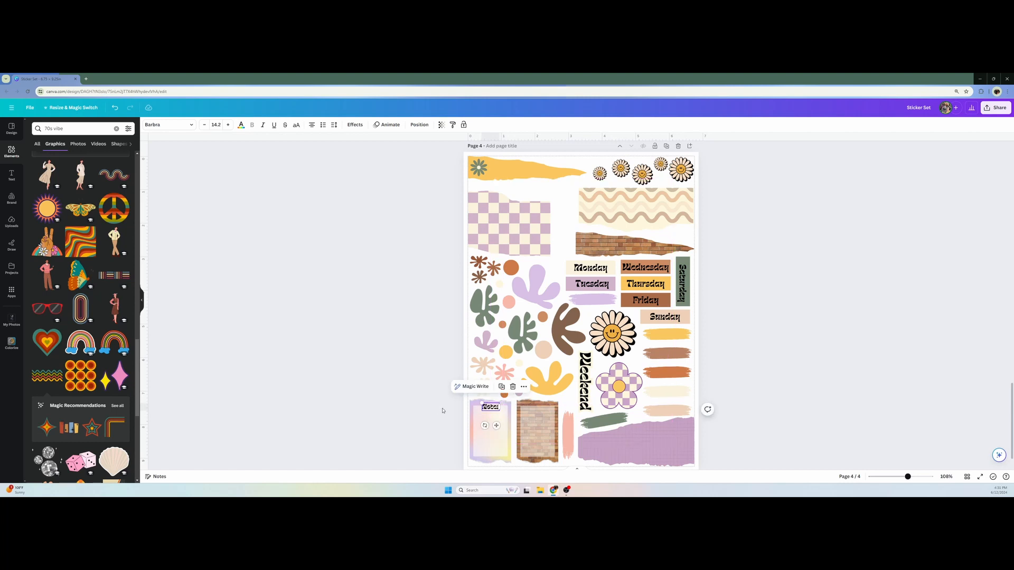
key(ctrl+d)
Search the elements for "line daisy" and place the smiling daisy outline in the middle of the pastel Notes paper
click(74, 128)
text(line)
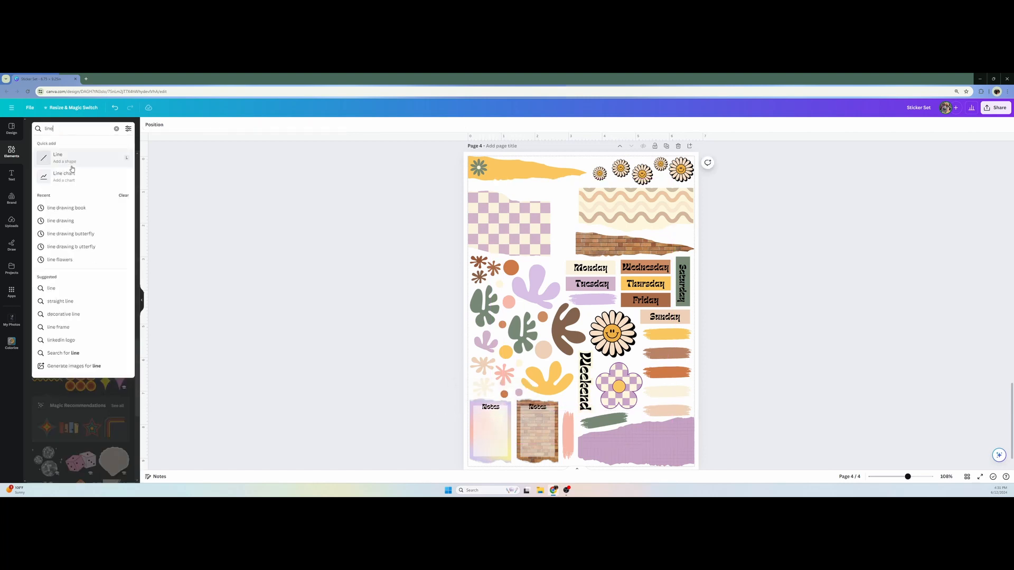
text( daisy)
key(Return)
drag(47, 410, 491, 430)
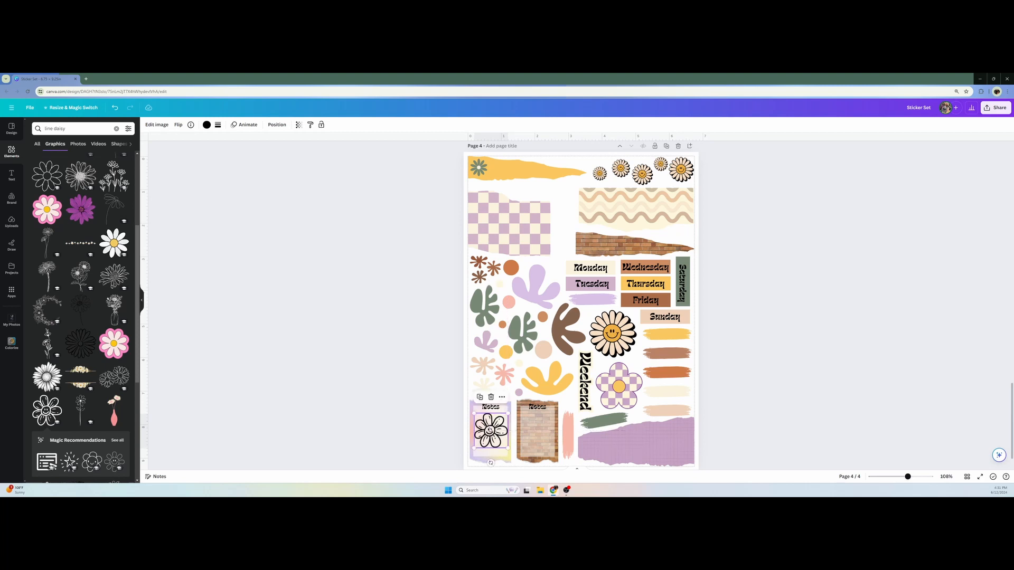
Recolor the smiling daisy outline brown from the document colors and reduce its opacity so it sits faintly behind the writing area
click(206, 125)
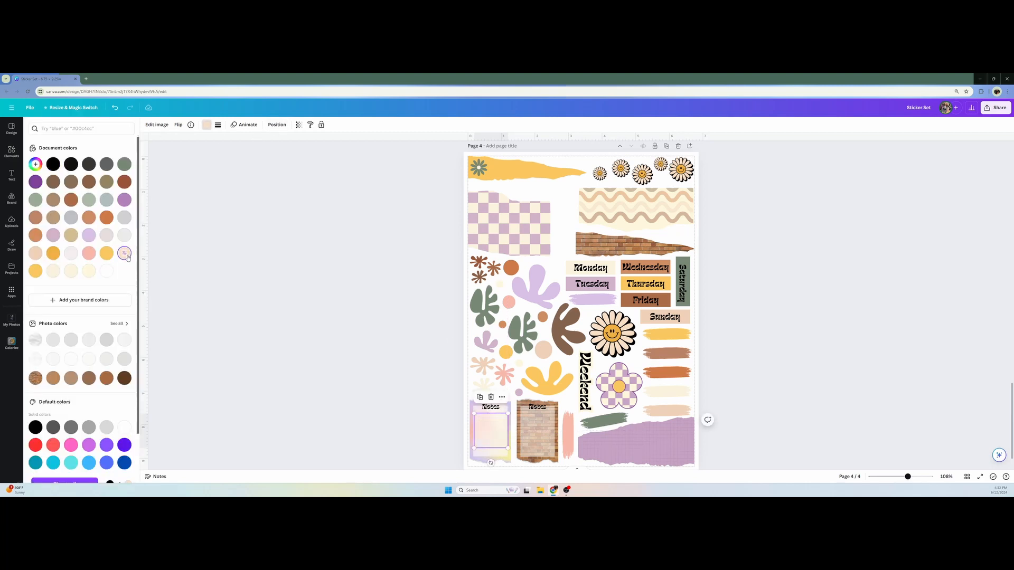
click(124, 253)
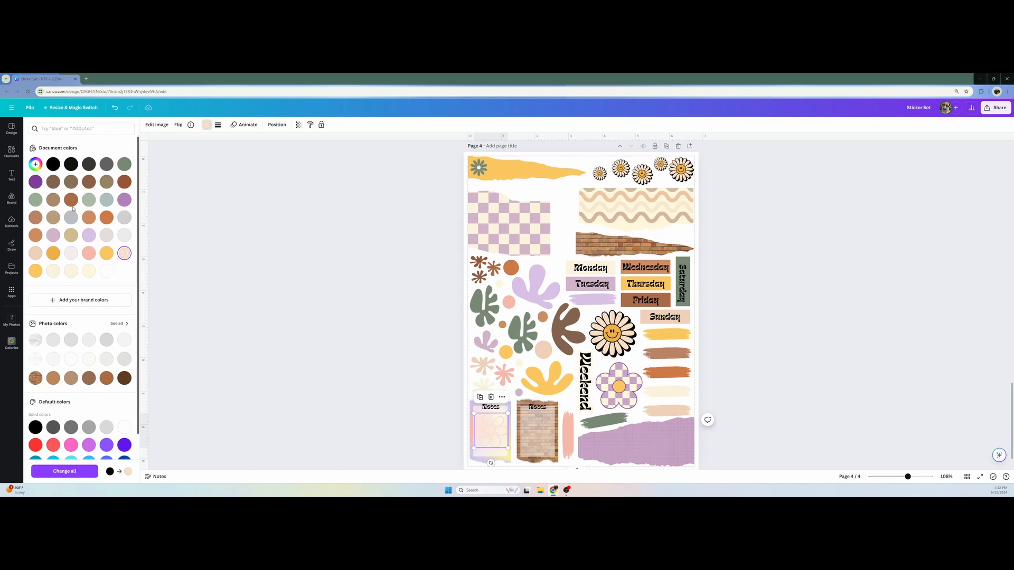
click(54, 181)
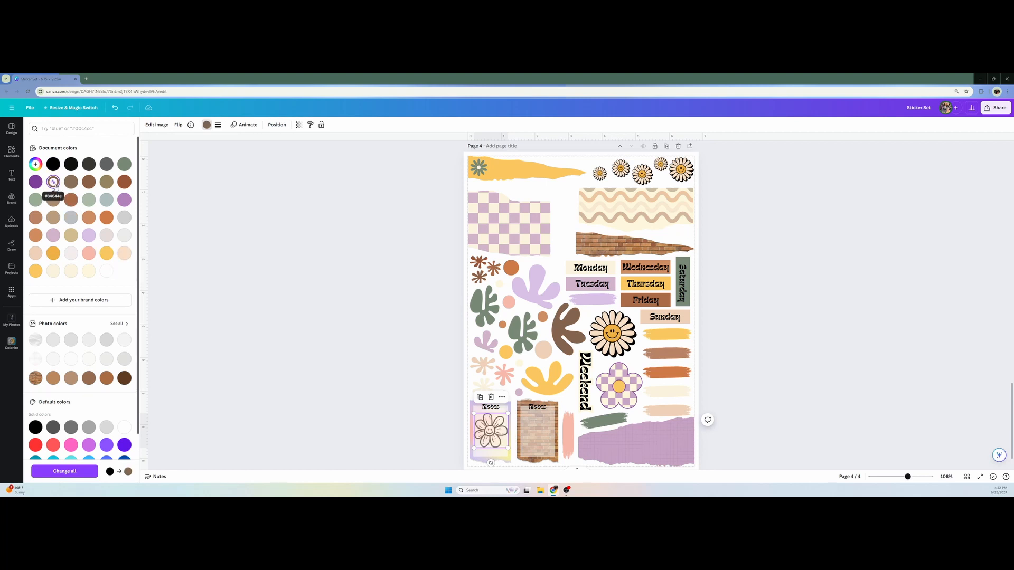
click(298, 124)
drag(280, 152, 262, 159)
click(364, 249)
Add the pink three-daisy line graphic to the purple torn paper and fit it into the paper's right end
scroll(79, 317, down, 10)
drag(49, 255, 660, 433)
drag(708, 390, 674, 444)
click(370, 343)
drag(53, 254, 603, 456)
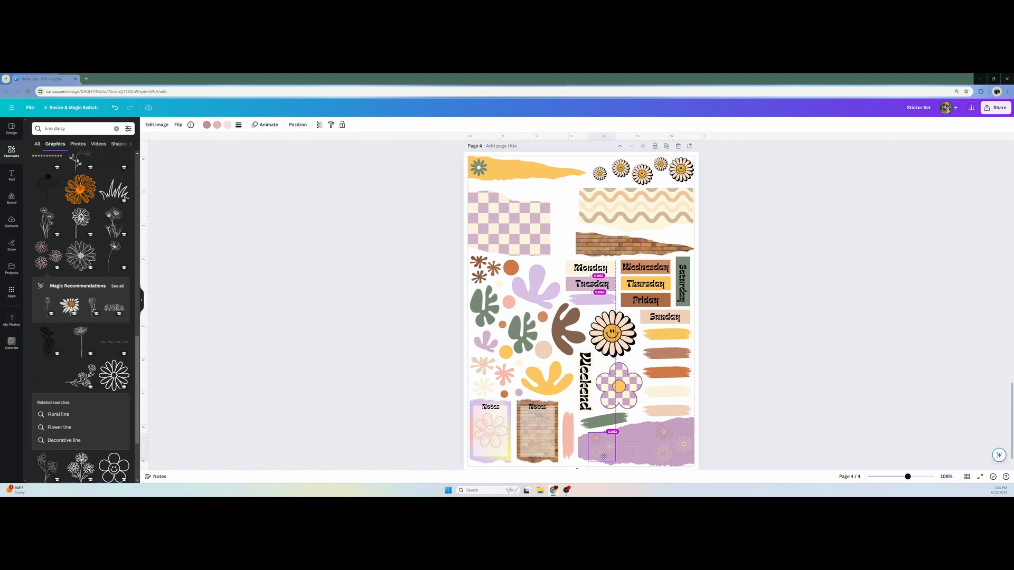
drag(603, 456, 634, 443)
click(851, 435)
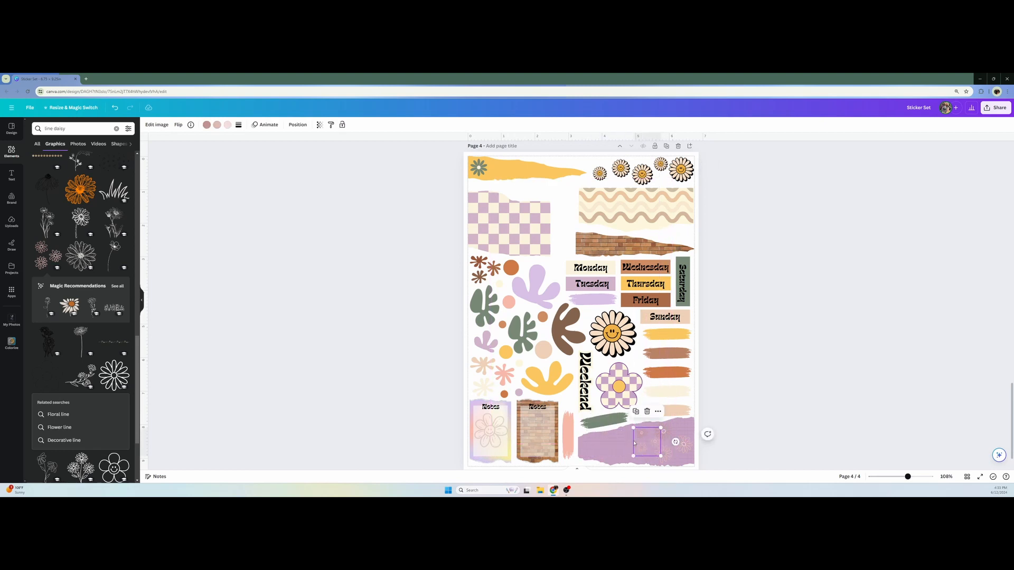
key(Escape)
Recolor all three pink tones of the three-daisy graphic on the purple torn paper to the same document brown
click(649, 443)
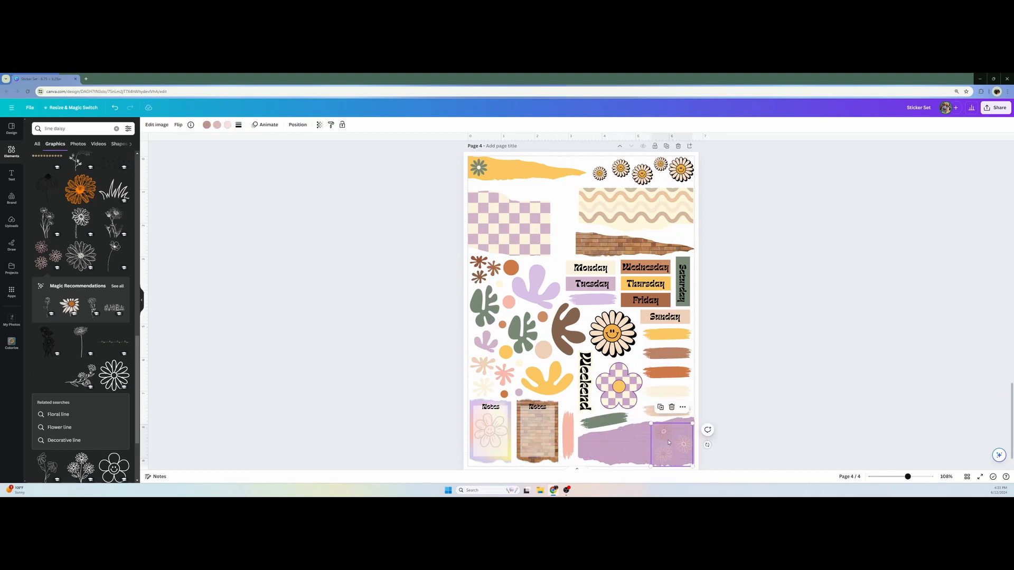
click(208, 127)
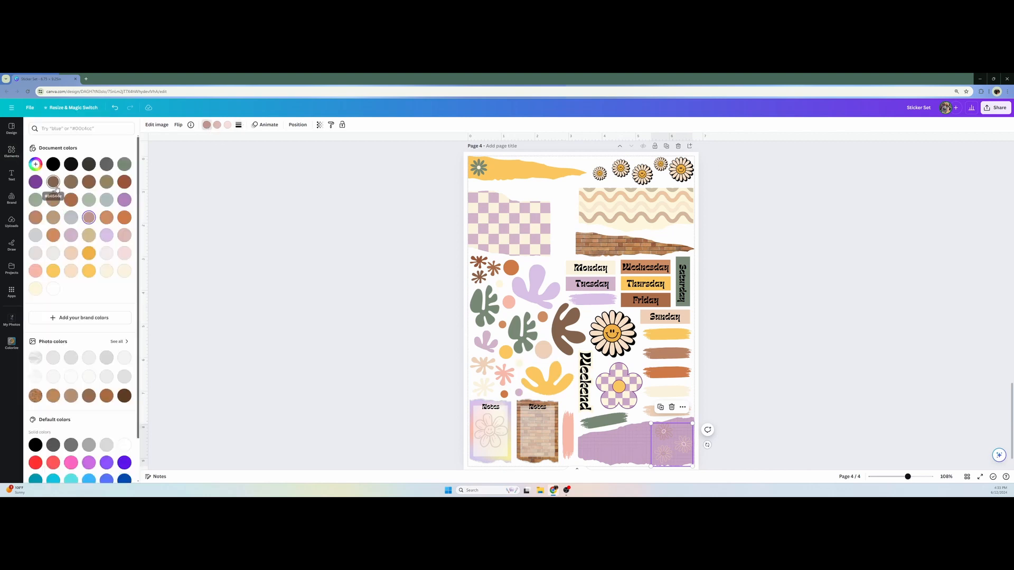
click(55, 184)
click(217, 126)
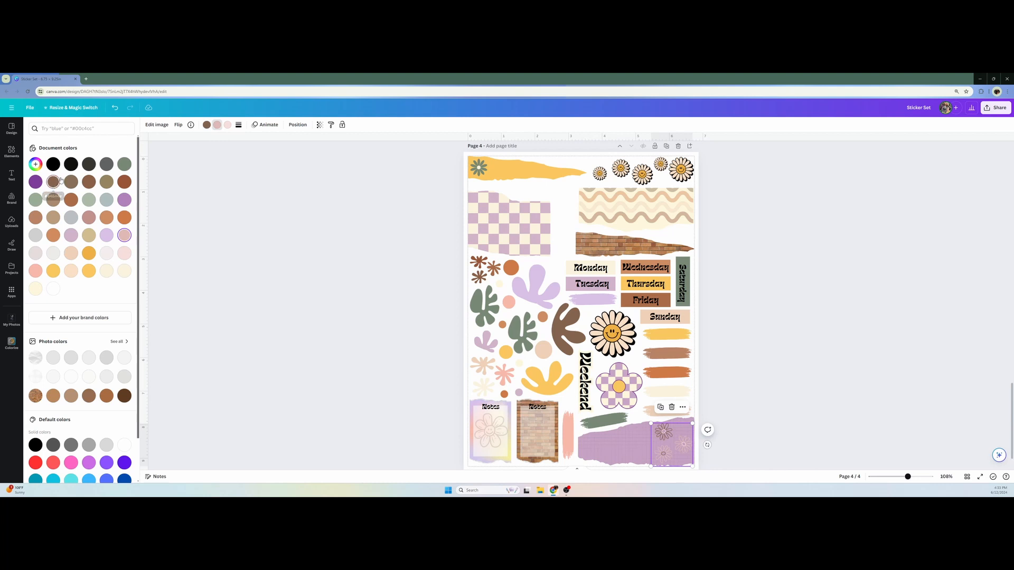
click(52, 182)
click(227, 125)
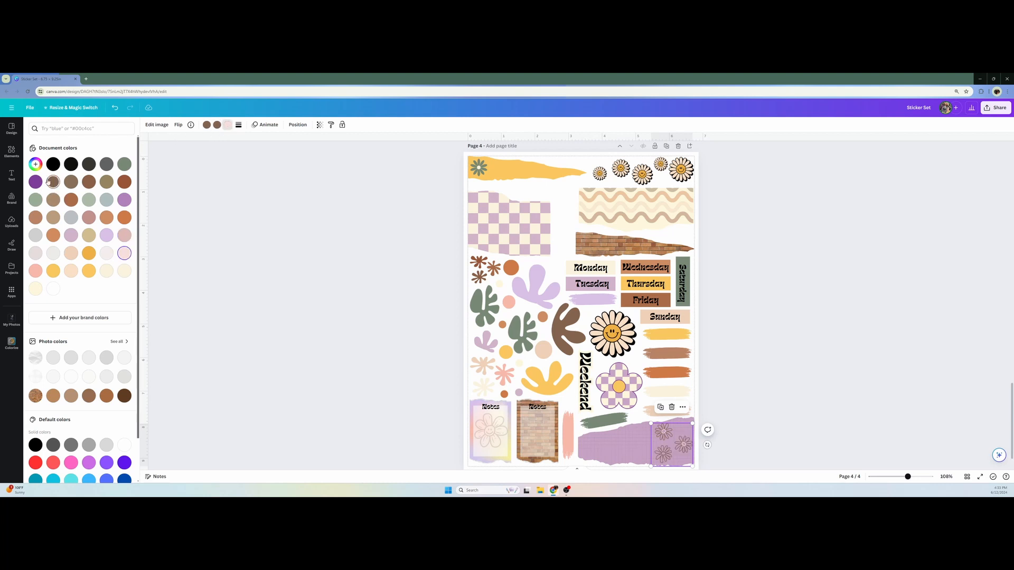
click(53, 182)
click(720, 440)
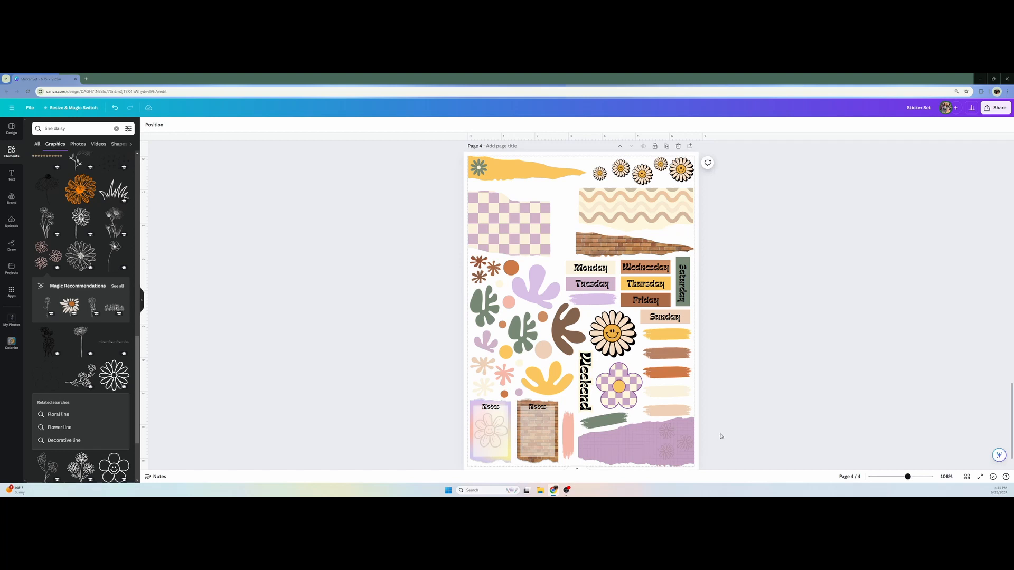
Rotate the three-daisy graphic to a diagonal angle at the right end of the purple torn paper
click(672, 450)
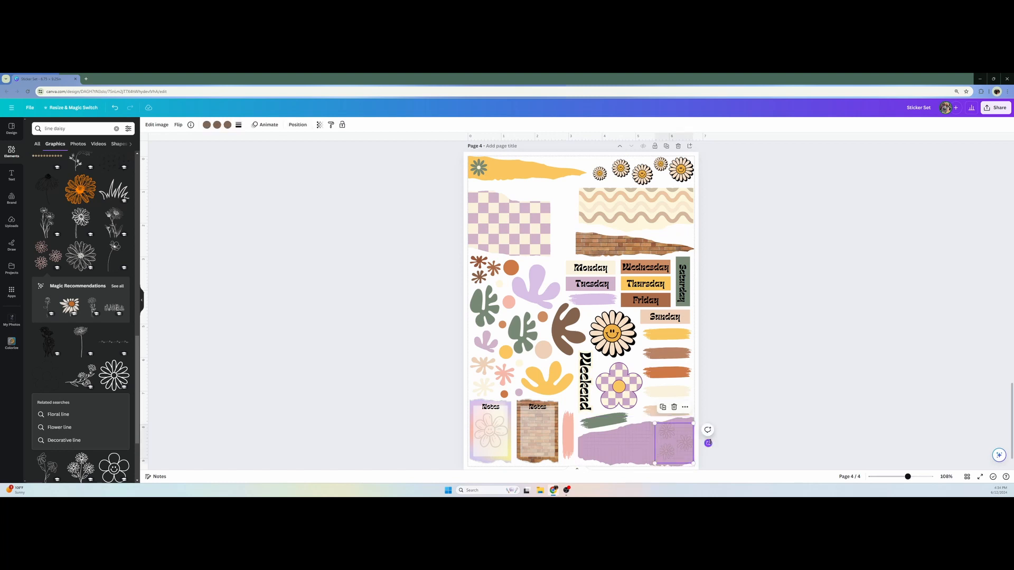
drag(708, 432, 664, 439)
click(766, 436)
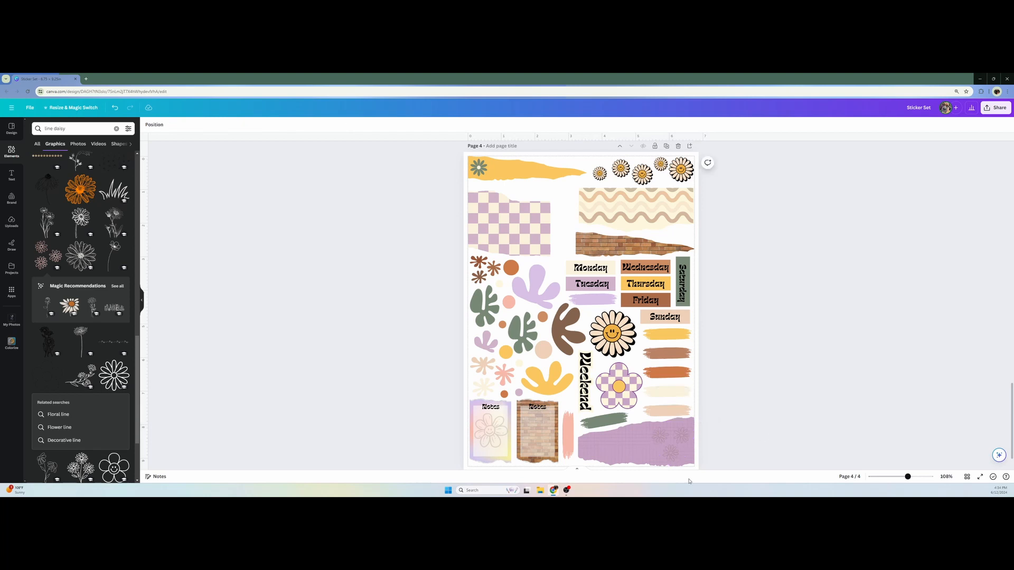
Set the transparency of the three-daisy graphic on the purple torn paper to 45
click(673, 442)
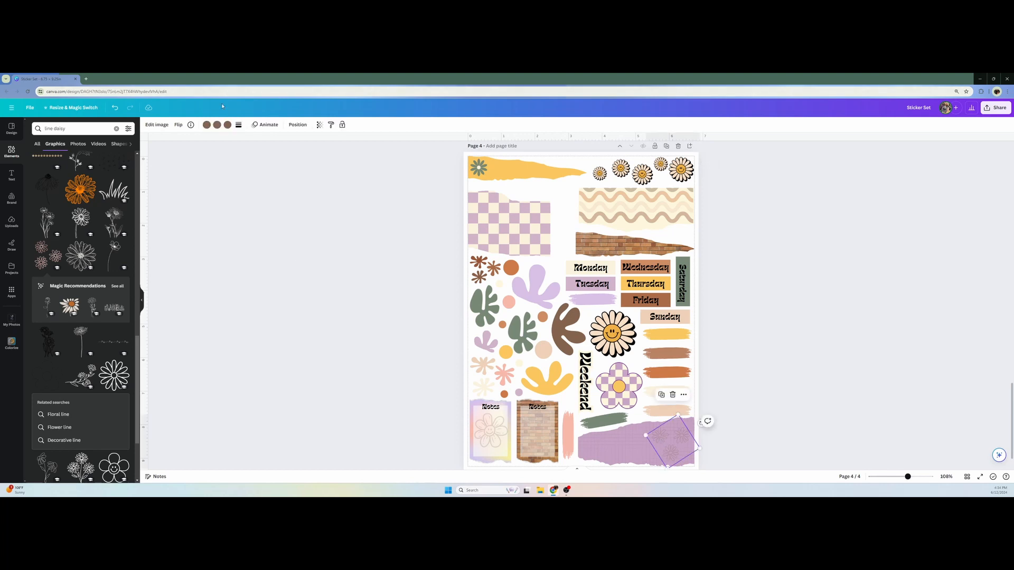
click(319, 124)
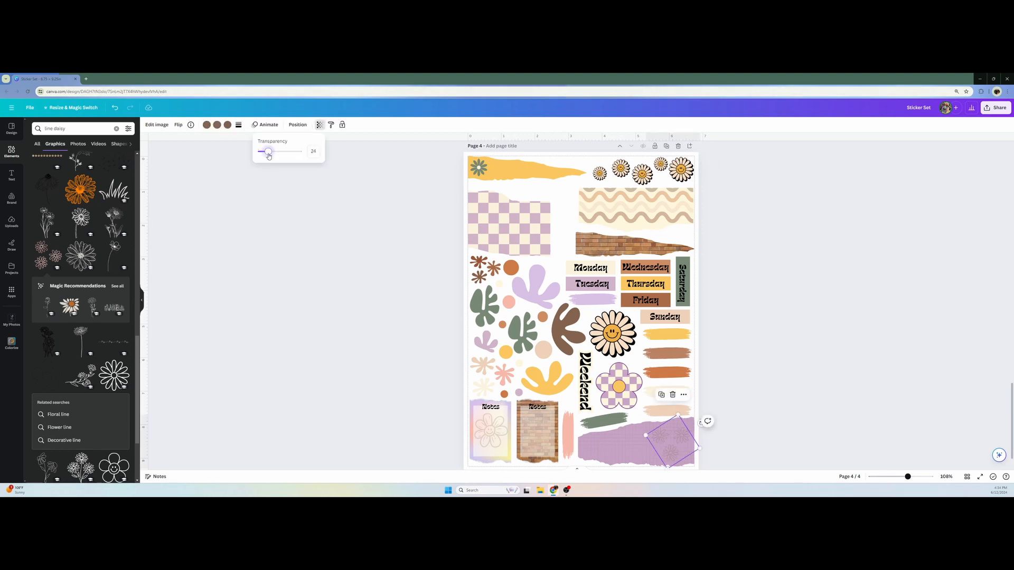
drag(271, 156, 277, 154)
drag(277, 154, 279, 153)
click(315, 152)
text(45)
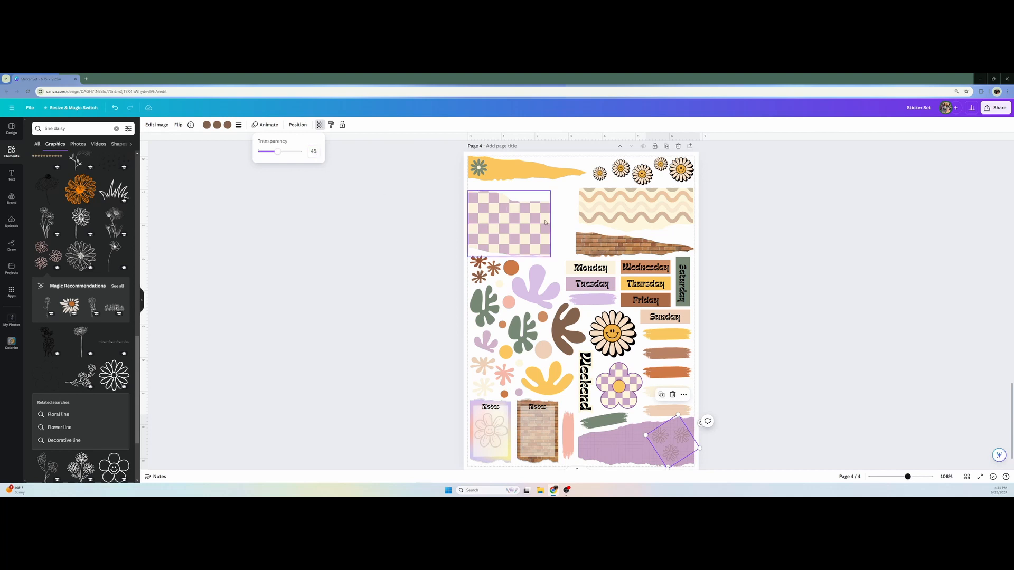
click(755, 293)
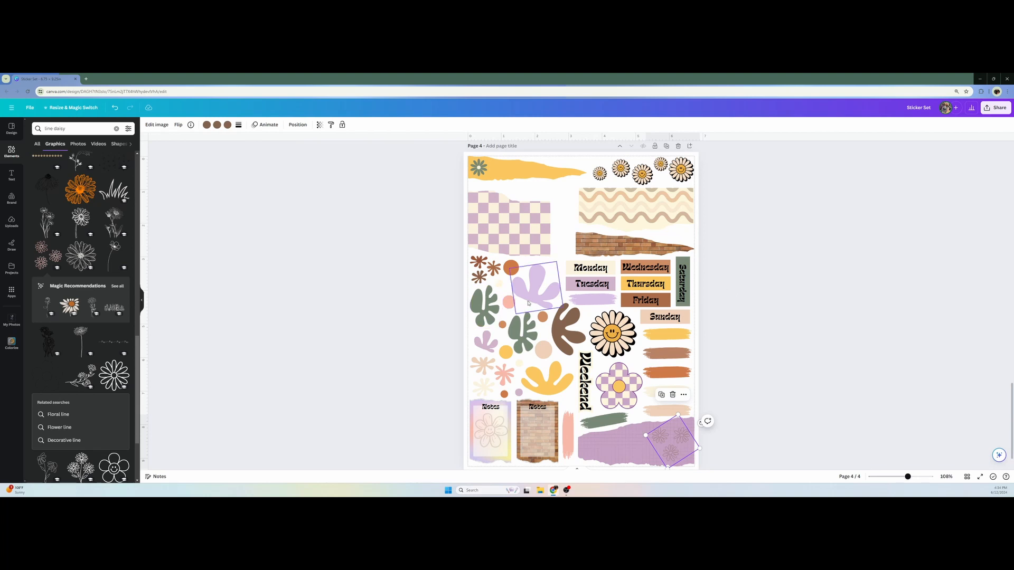
Copy the translucent panel from the brick Notes paper onto the checkered torn paper and stretch it across the paper's width
click(539, 429)
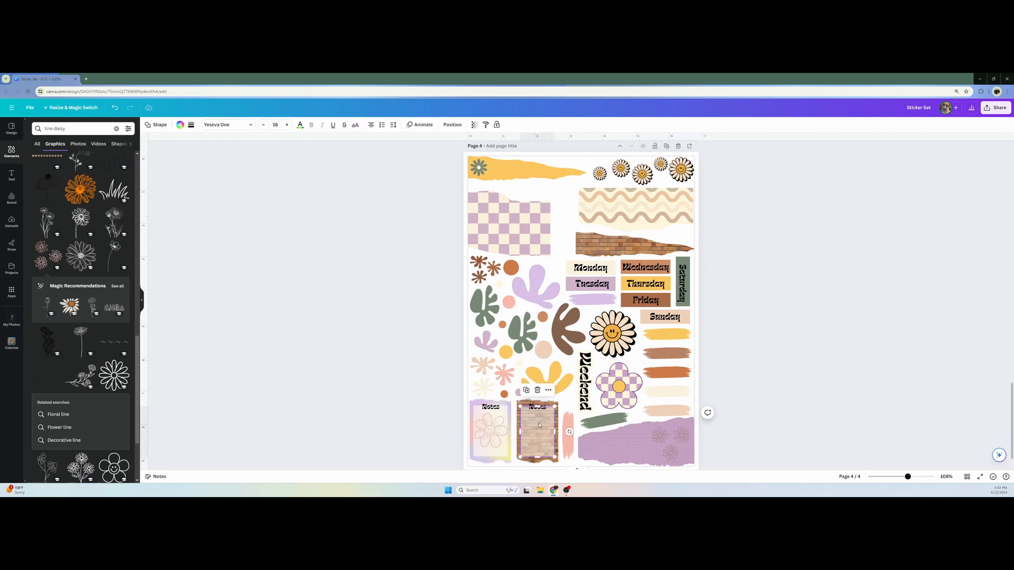
drag(540, 425, 486, 221)
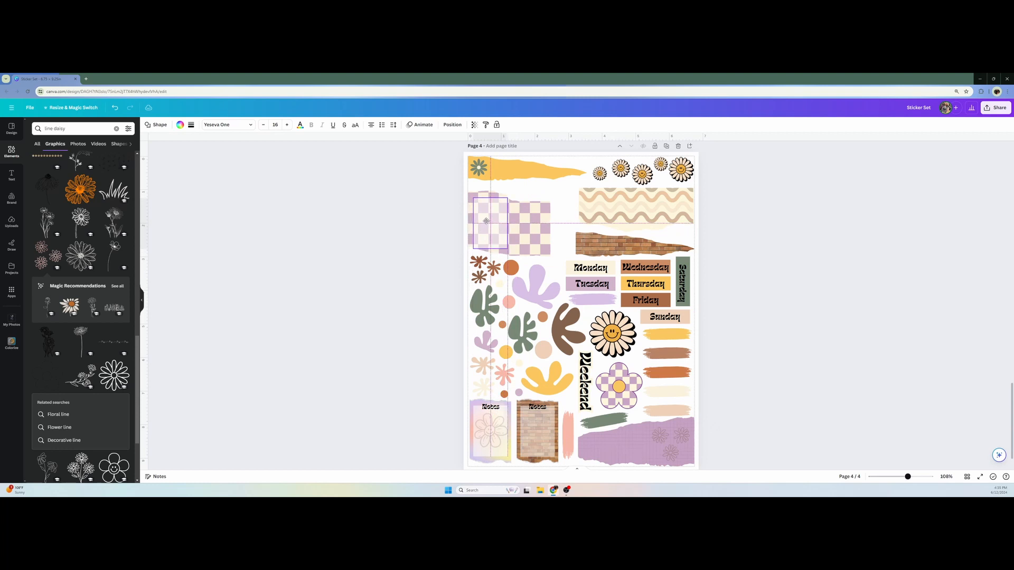
drag(491, 263, 547, 224)
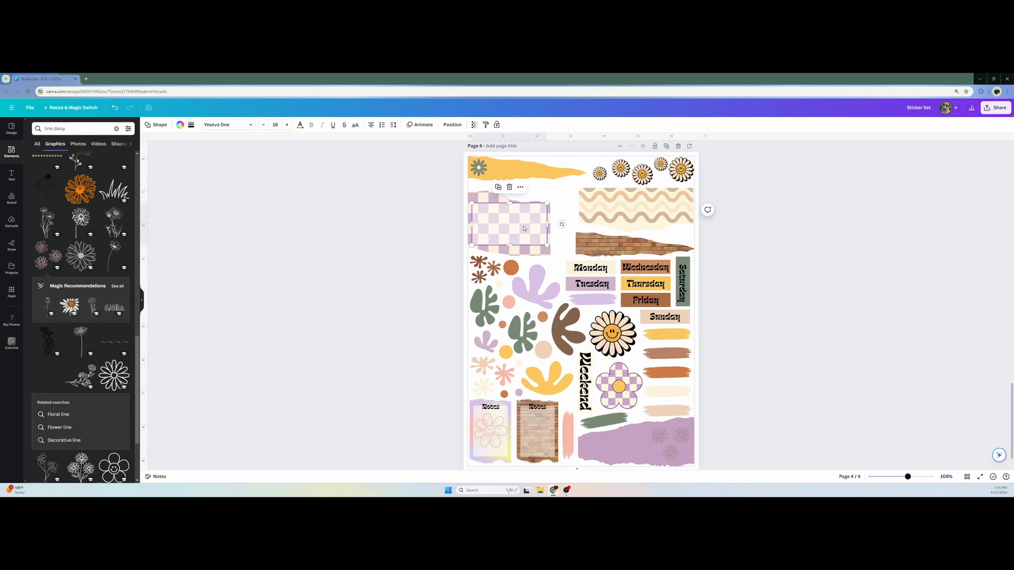
drag(523, 228, 509, 244)
mouse_move(509, 202)
mouse_down()
mouse_move(511, 211)
mouse_move(511, 203)
mouse_up()
Set the transparency of the writing panel on the checkered torn paper to 30
click(474, 124)
drag(434, 152, 429, 154)
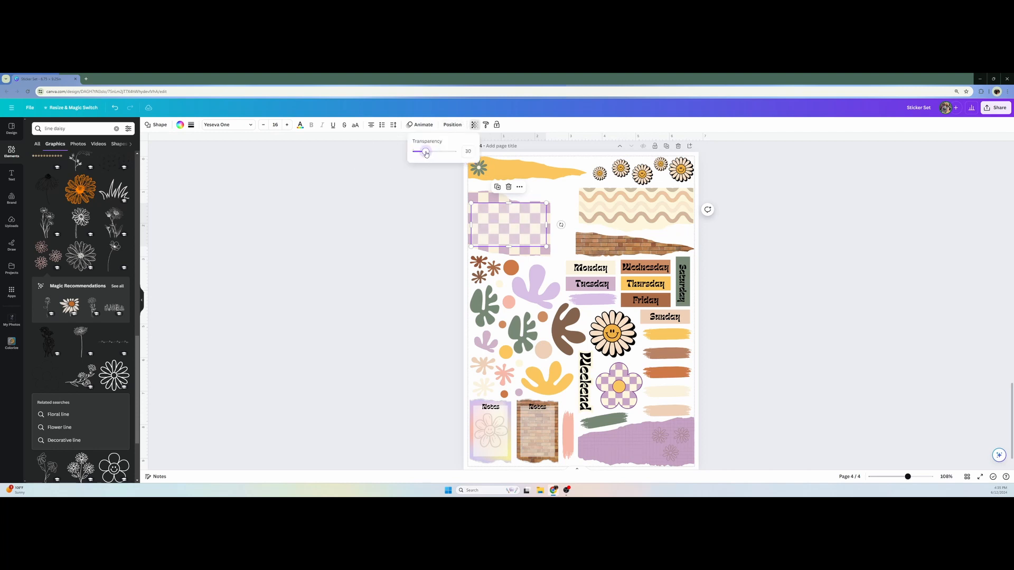
click(412, 225)
click(412, 223)
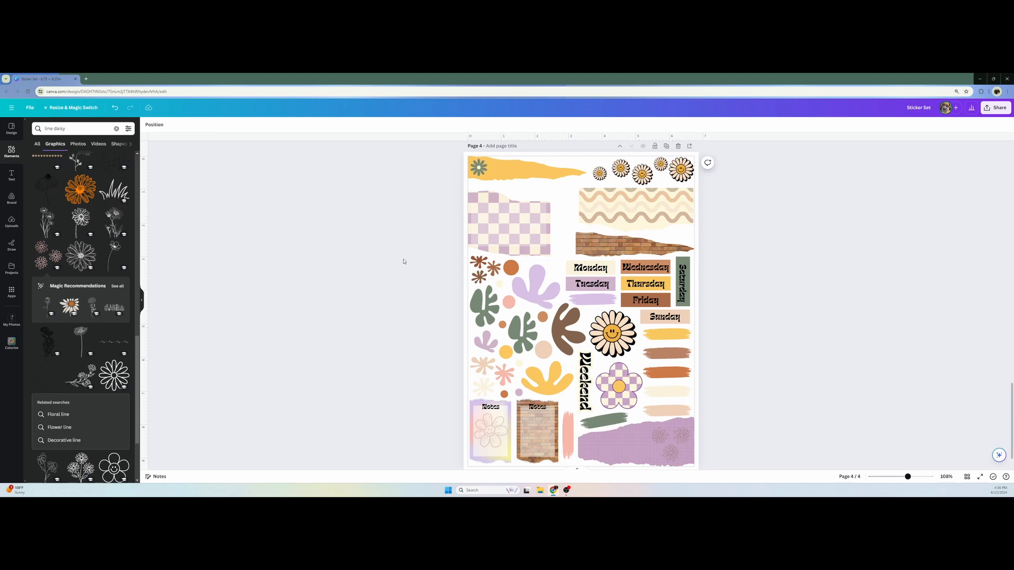
Delete the sage green flower from the left end of the yellow torn strip
click(475, 171)
click(479, 195)
Review the sticker layouts on the earlier pages of the design and return to page 4
scroll(731, 412, up, 10)
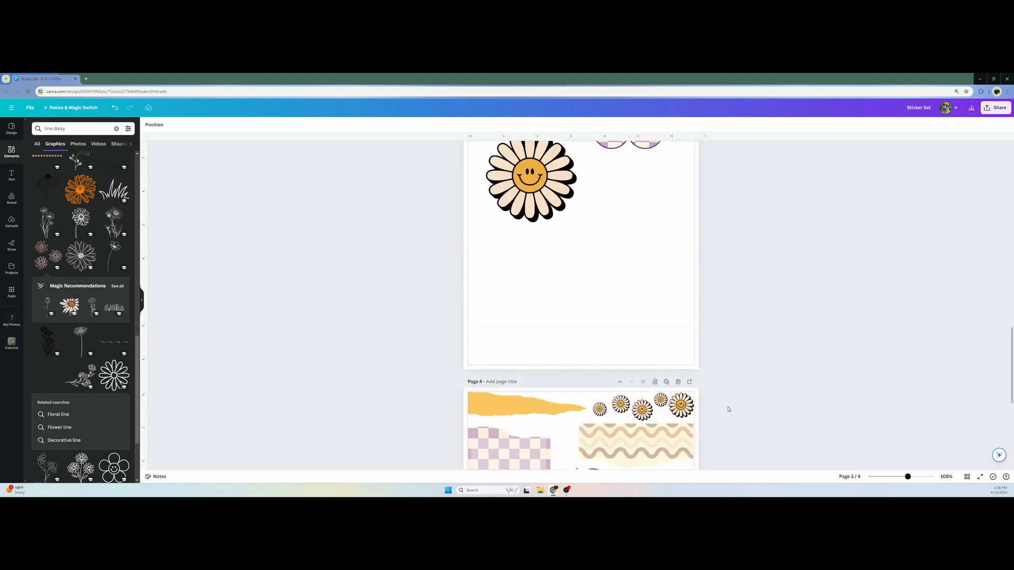
scroll(728, 409, up, 5)
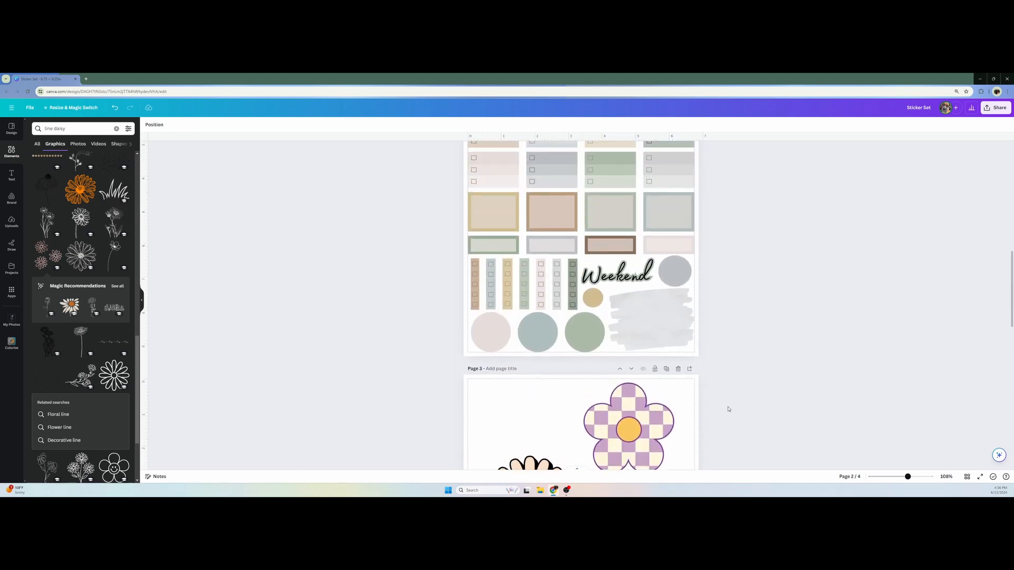
scroll(583, 331, down, 3)
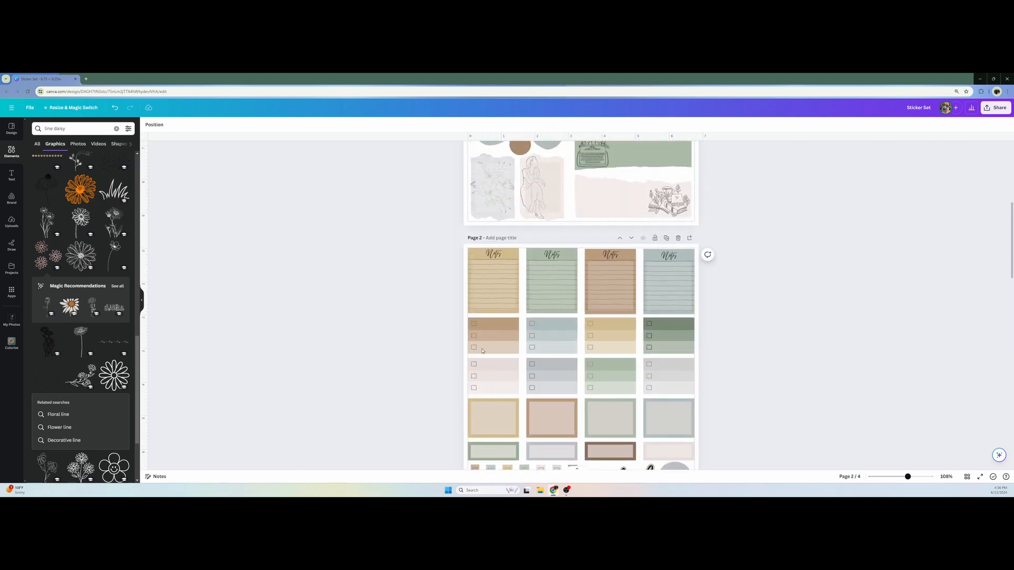
scroll(508, 405, up, 3)
scroll(507, 405, down, 15)
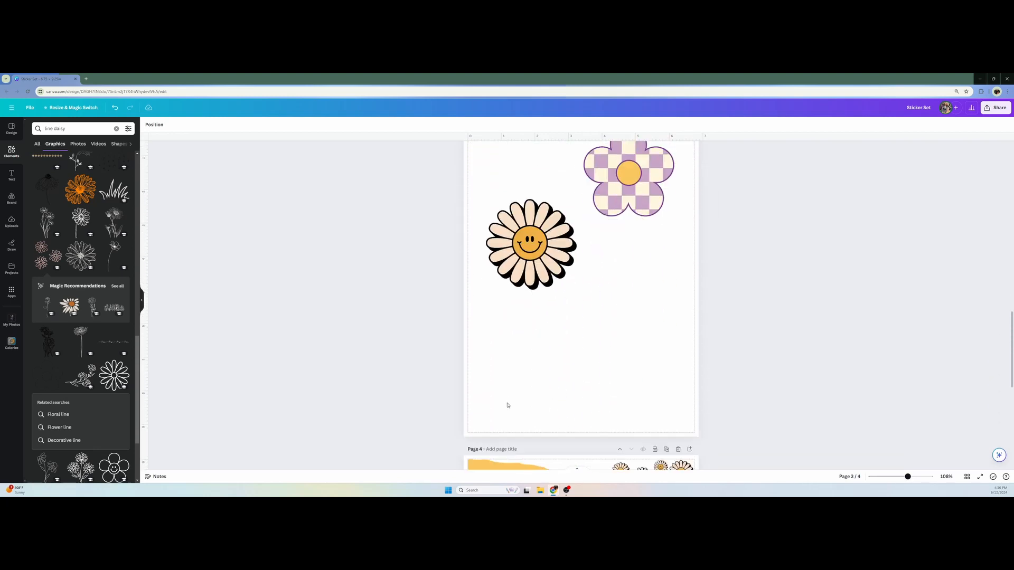
scroll(507, 405, up, 1)
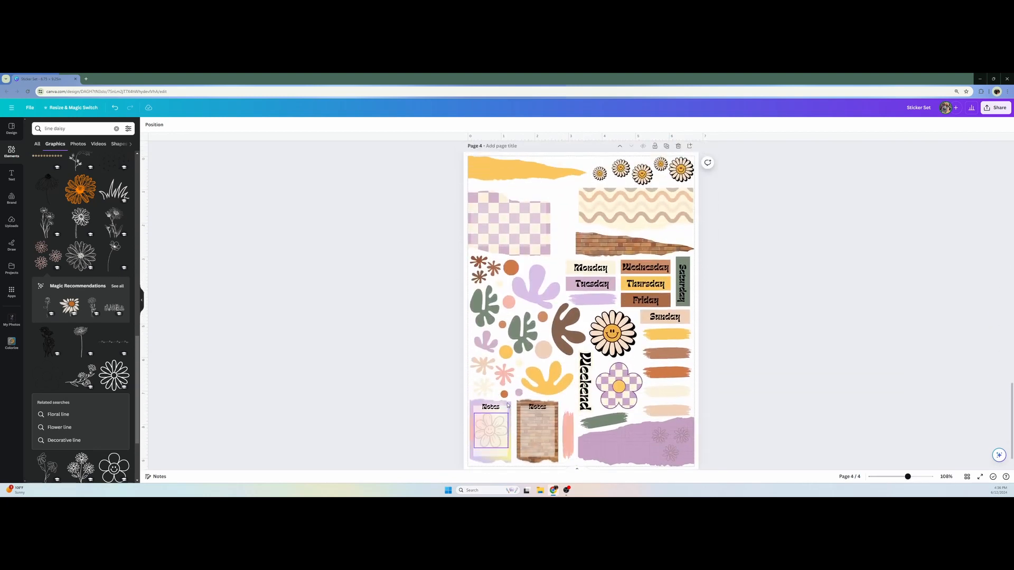